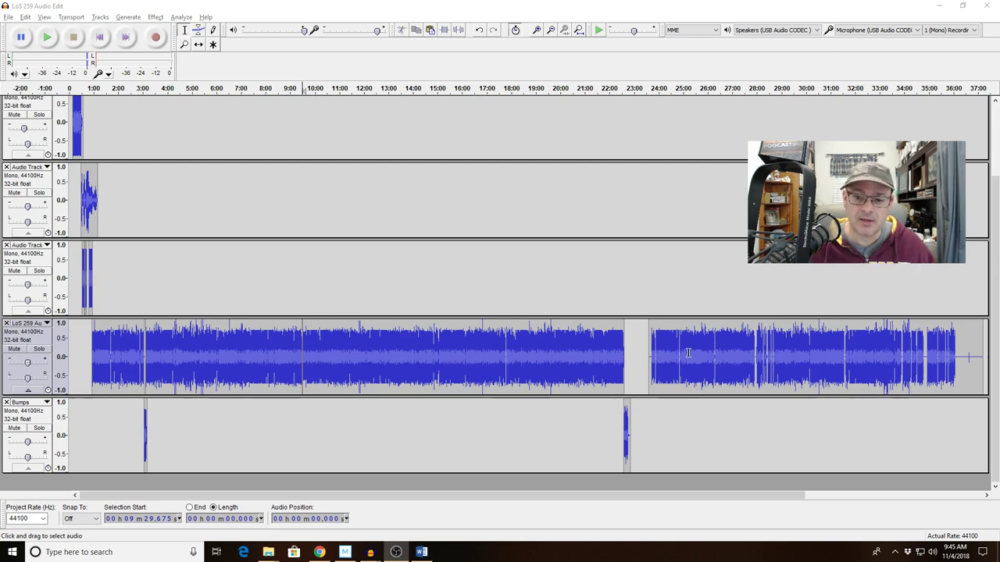
# Split the LoS 259 track at about 34:50, shift the clip before the cut to start at about 23:14, and select it
pyautogui.doubleClick(687, 353)
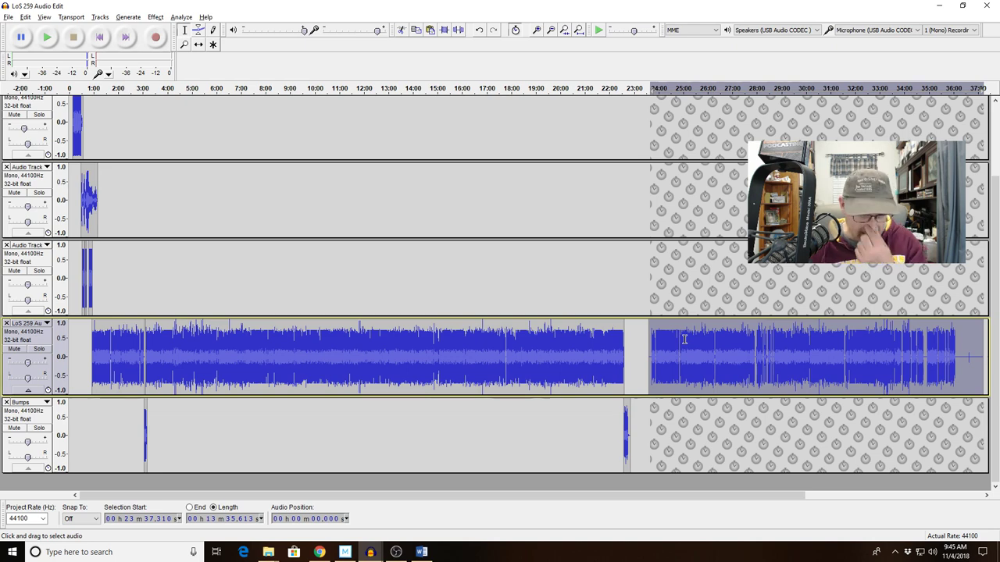
pyautogui.click(843, 355)
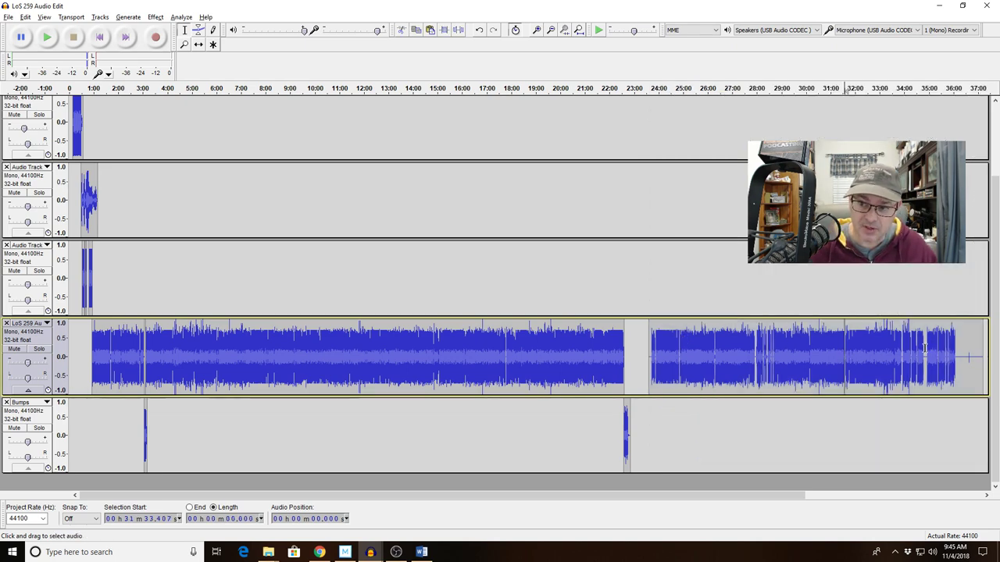
pyautogui.click(926, 349)
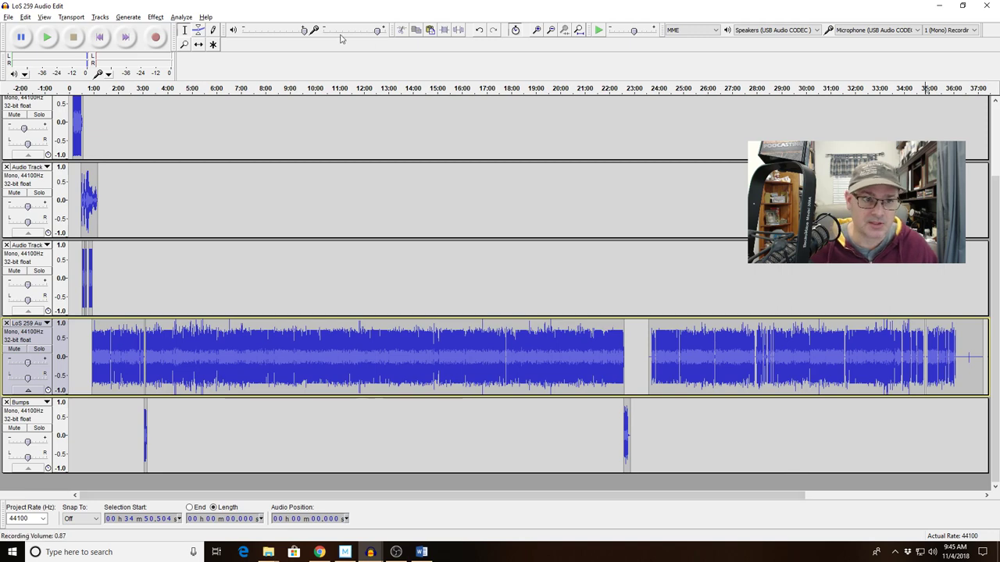
pyautogui.moveTo(765, 376); pyautogui.dragTo(751, 367)
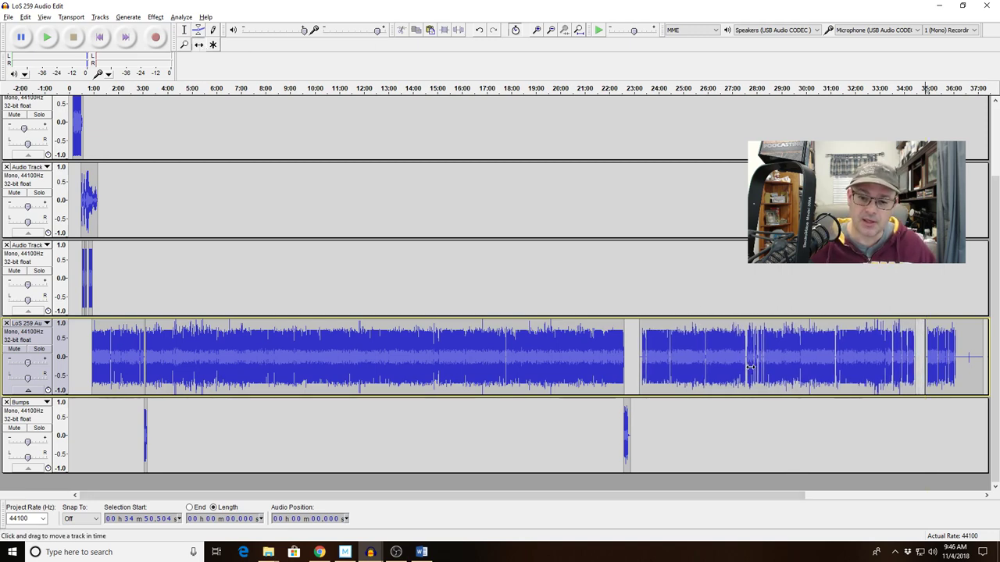
pyautogui.click(185, 32)
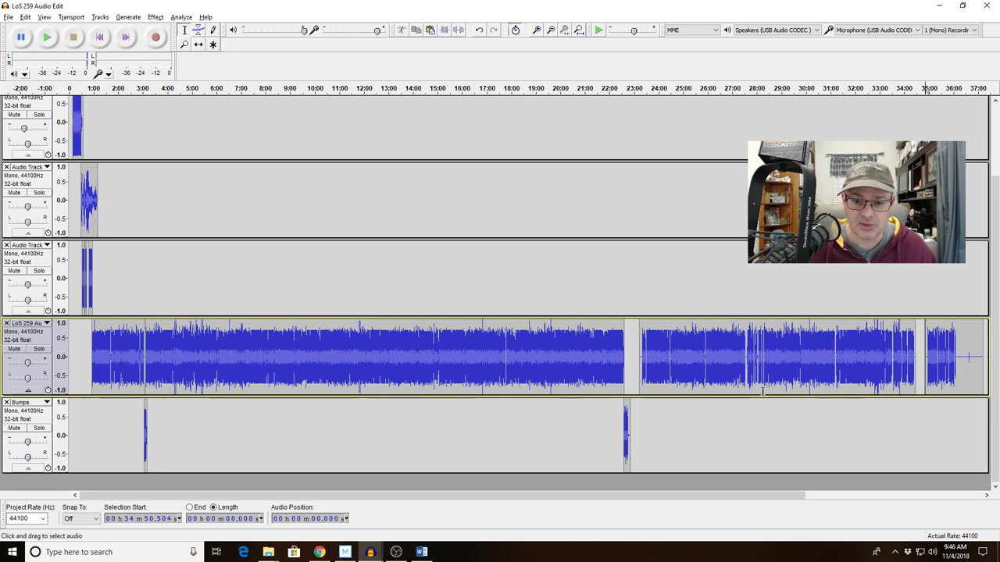
pyautogui.doubleClick(705, 351)
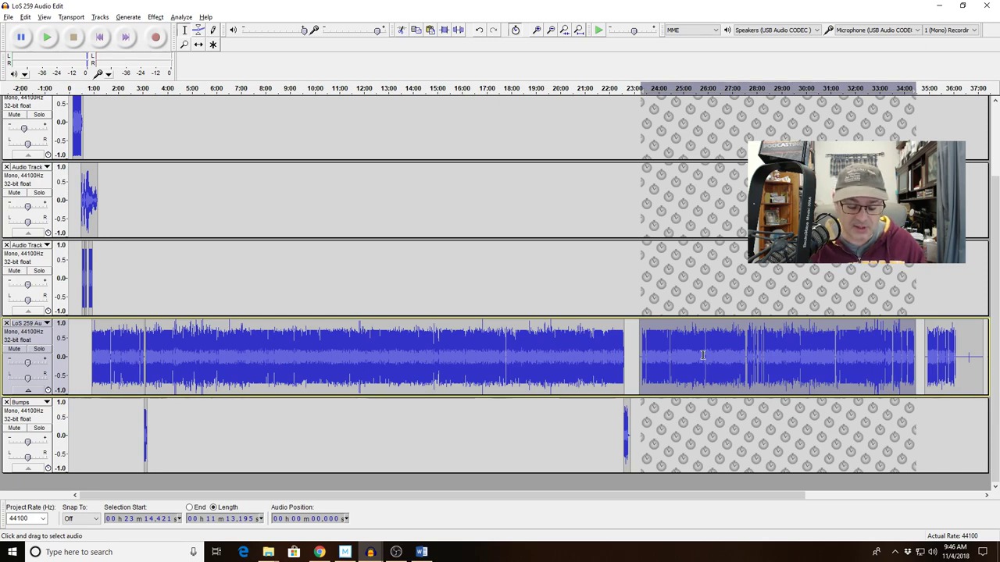
# Look up the shortcut assigned to Truncate Silence by searching the keyboard preferences for "trunca", leaving the settings as they are
pyautogui.press('alt')
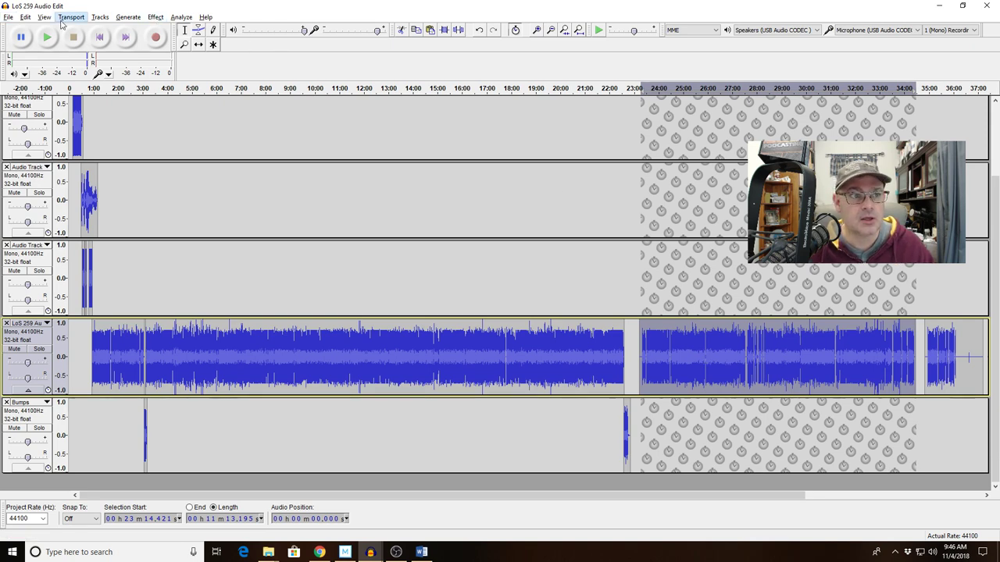
pyautogui.click(26, 19)
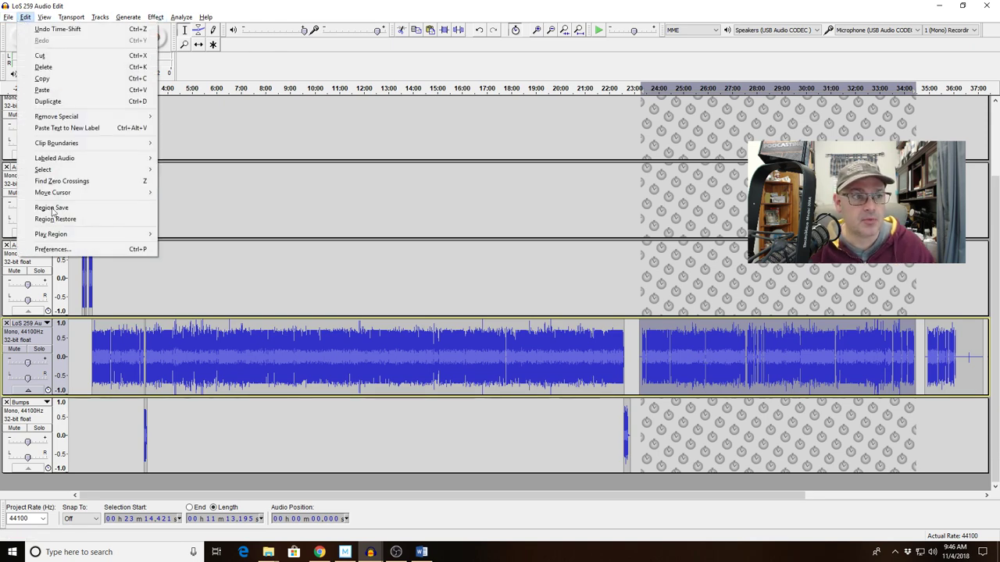
pyautogui.click(54, 248)
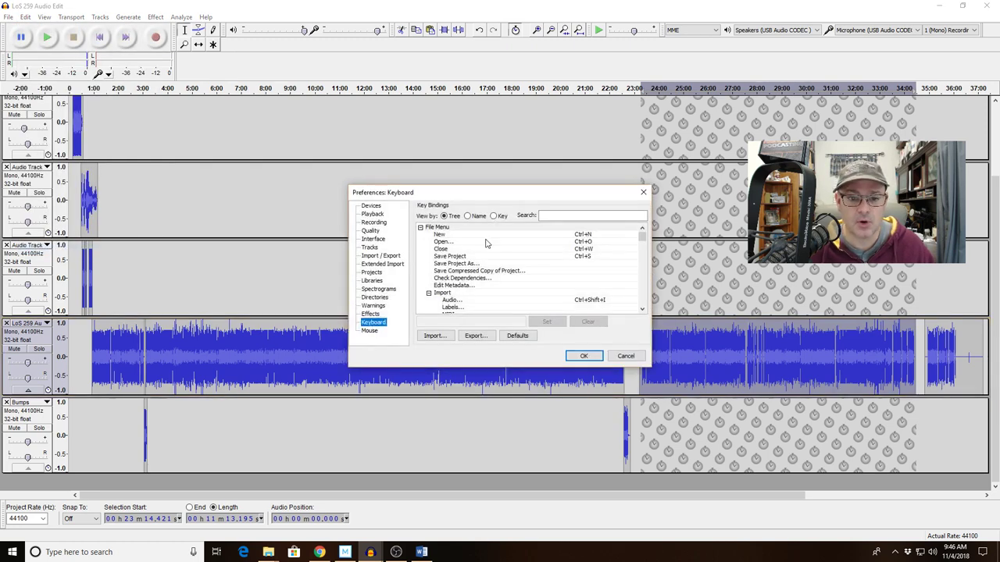
pyautogui.click(580, 217)
pyautogui.write('trunc')
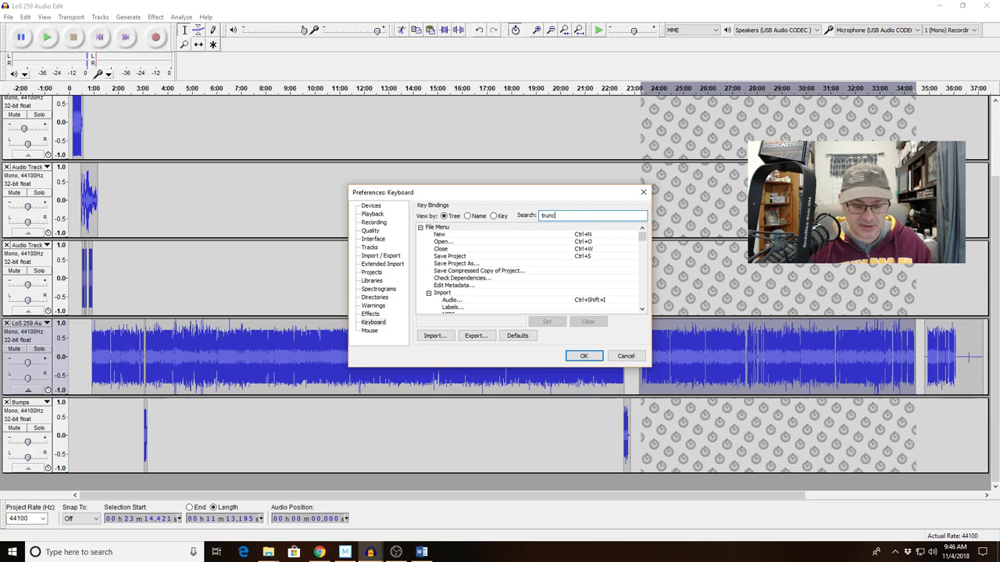
pyautogui.write('a')
pyautogui.click(527, 234)
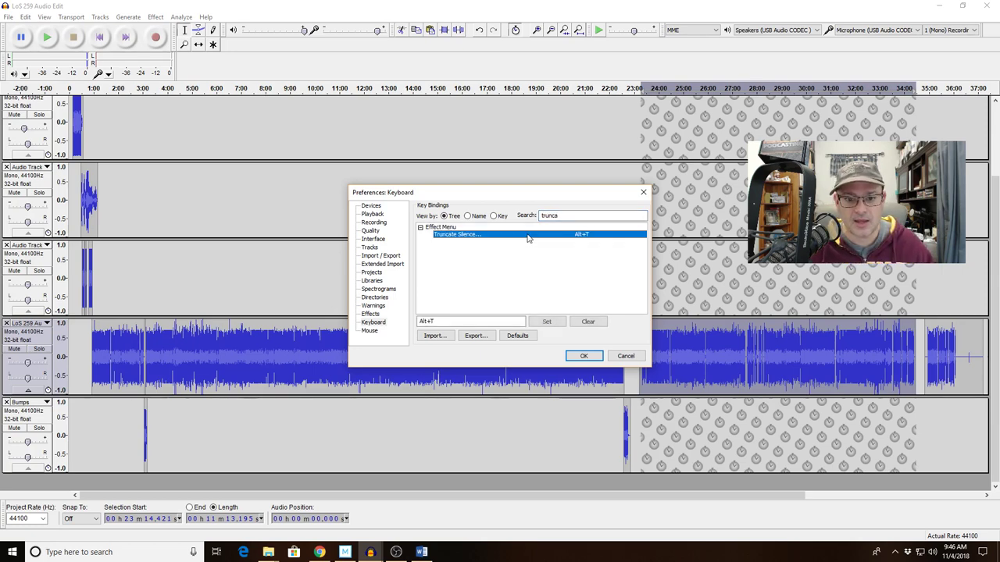
pyautogui.click(437, 321)
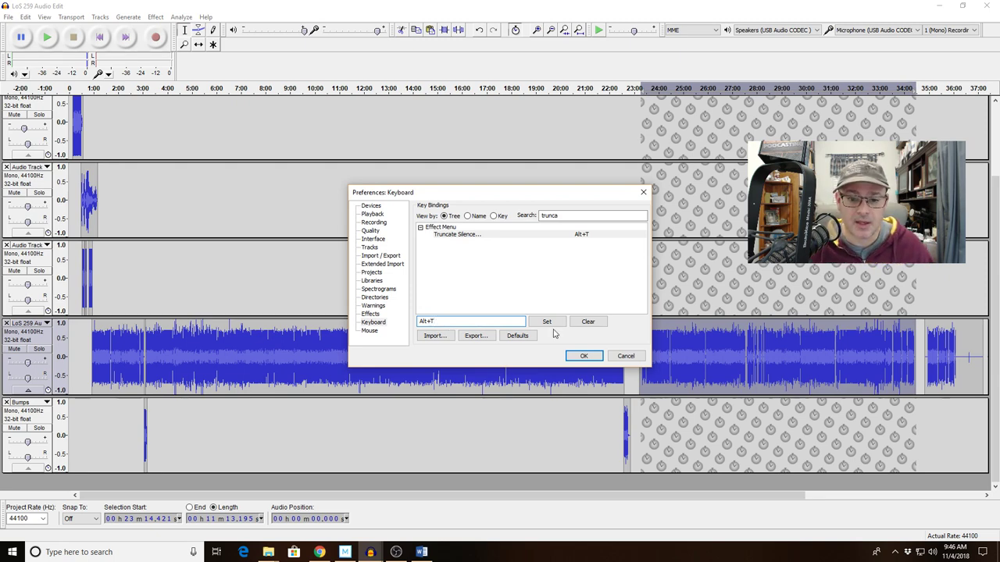
pyautogui.click(626, 356)
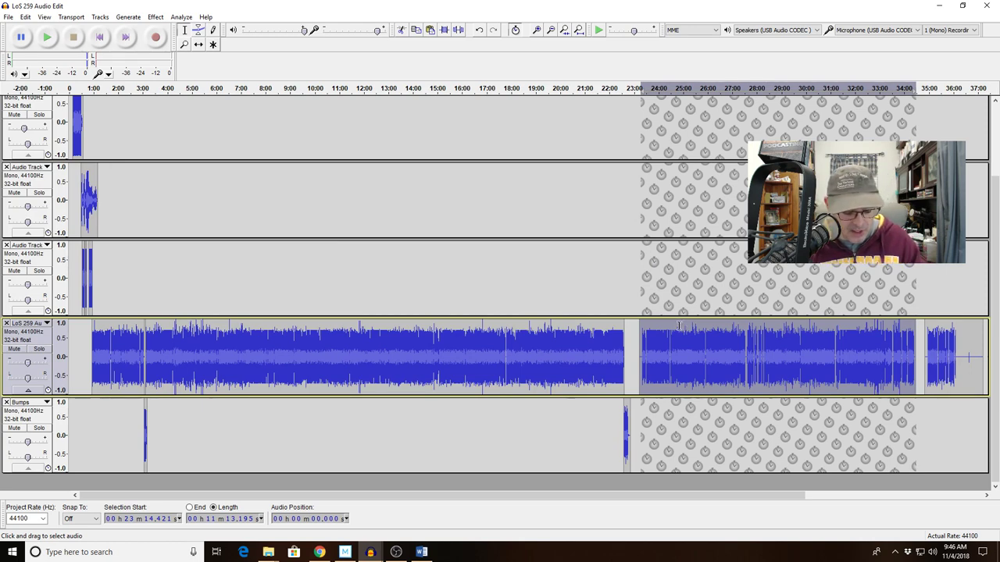
# Try Truncate Silence on the selected clip with a -40 dB level and 0.85 seconds for both durations, and undo it
pyautogui.hotkey('alt', 't')
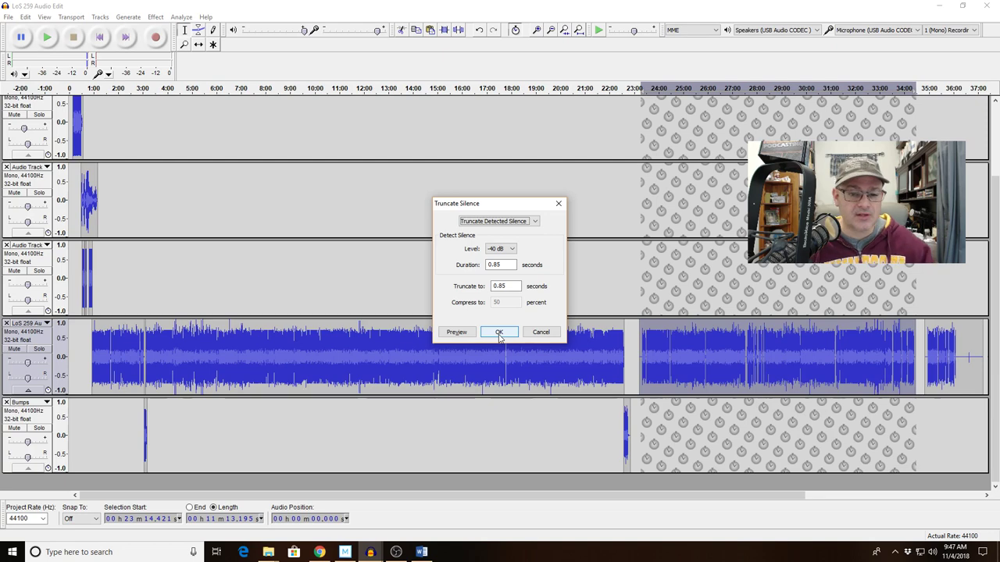
pyautogui.click(499, 332)
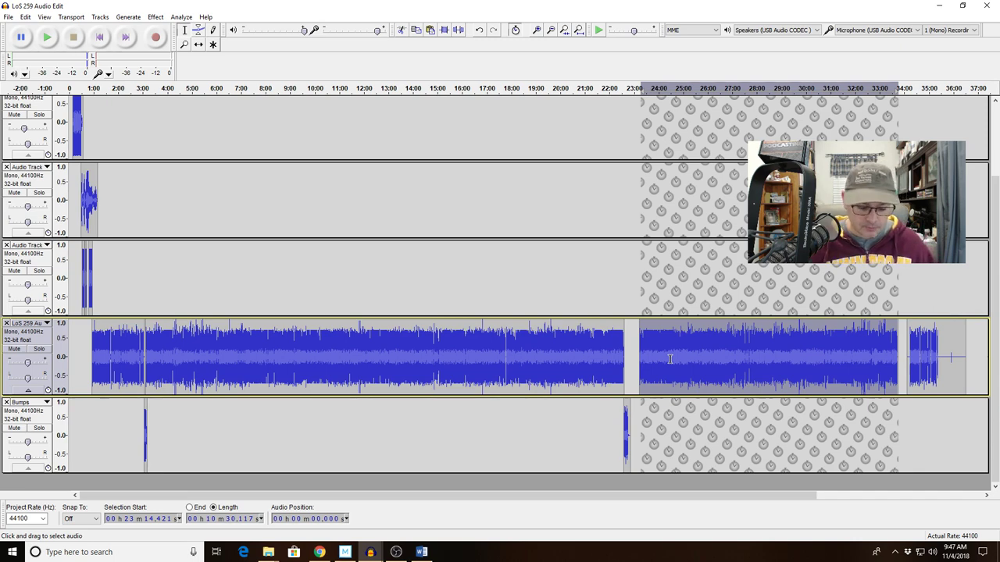
pyautogui.hotkey('ctrl', 'z')
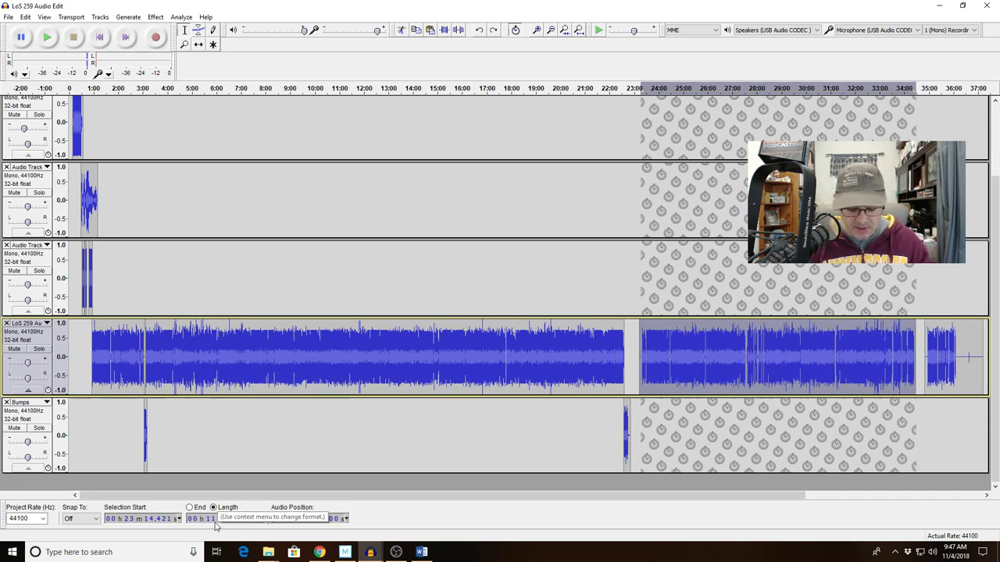
# Truncate the selected clip's silences at -40 dB and 0.85 seconds, and shift the clip to start right after the bump at about 22:51
pyautogui.hotkey('ctrl', 'r')
pyautogui.click(499, 332)
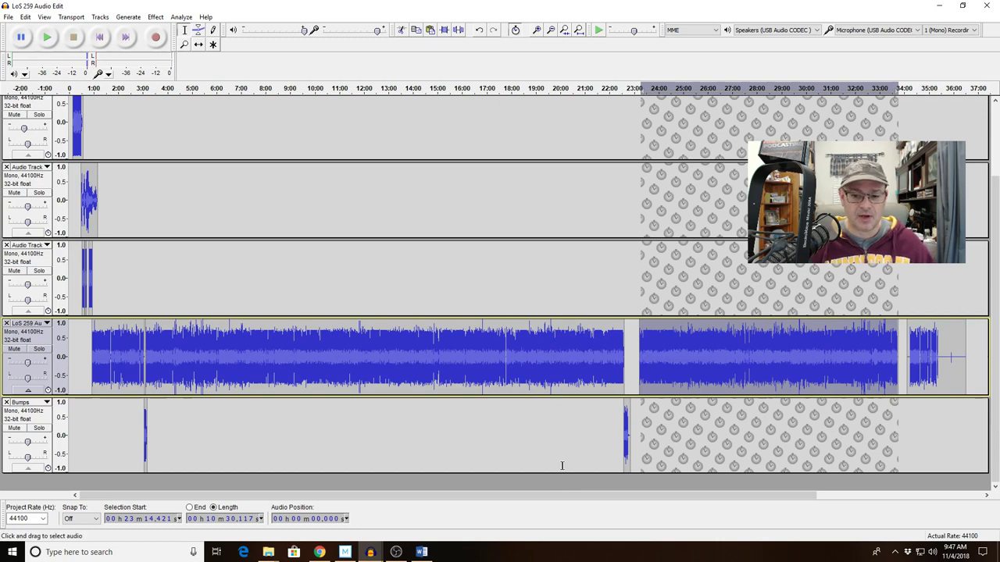
pyautogui.click(199, 44)
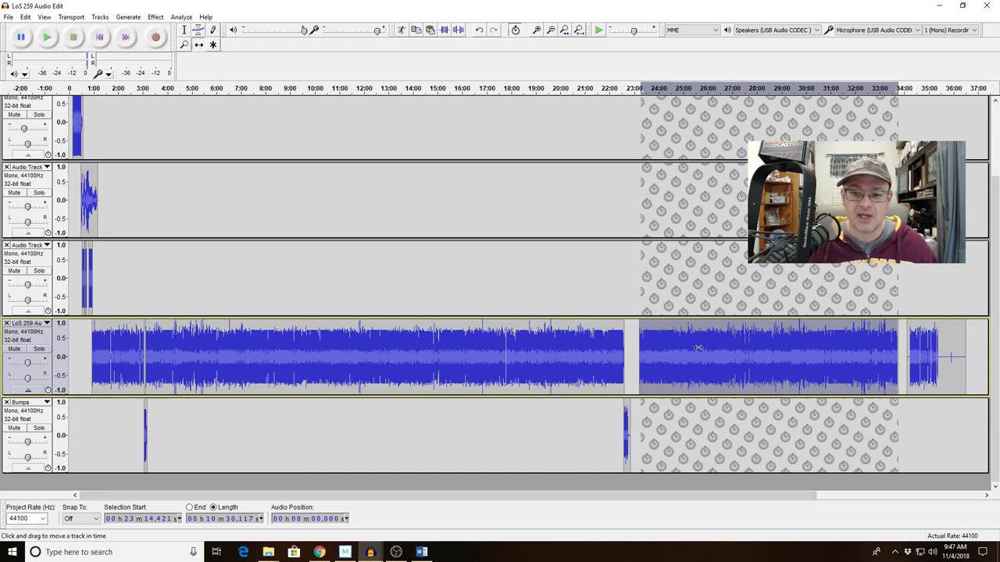
pyautogui.moveTo(699, 356); pyautogui.dragTo(690, 357)
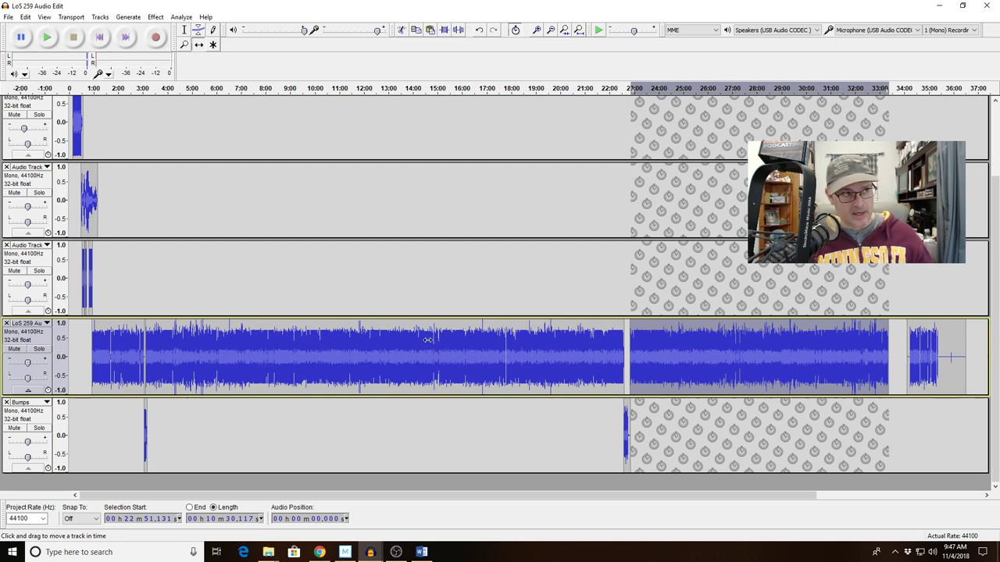
# Turn off Sync-Lock Tracks and shift the clip after the second bump earlier to about 22:45.3, overlapping the bump's fading tail
pyautogui.click(538, 29)
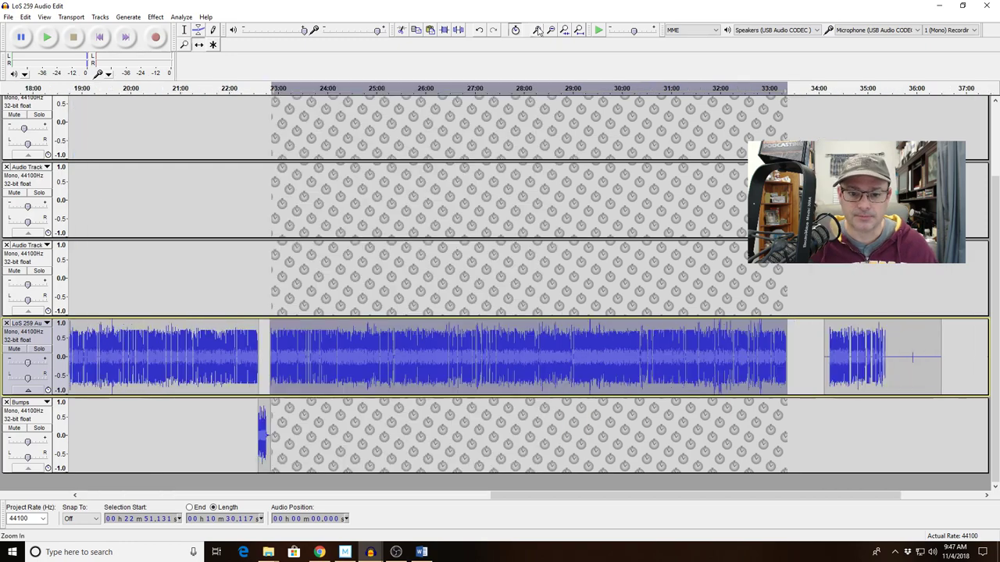
pyautogui.click(538, 30)
pyautogui.click(538, 29)
pyautogui.click(538, 29)
pyautogui.click(538, 30)
pyautogui.click(538, 29)
pyautogui.click(538, 29)
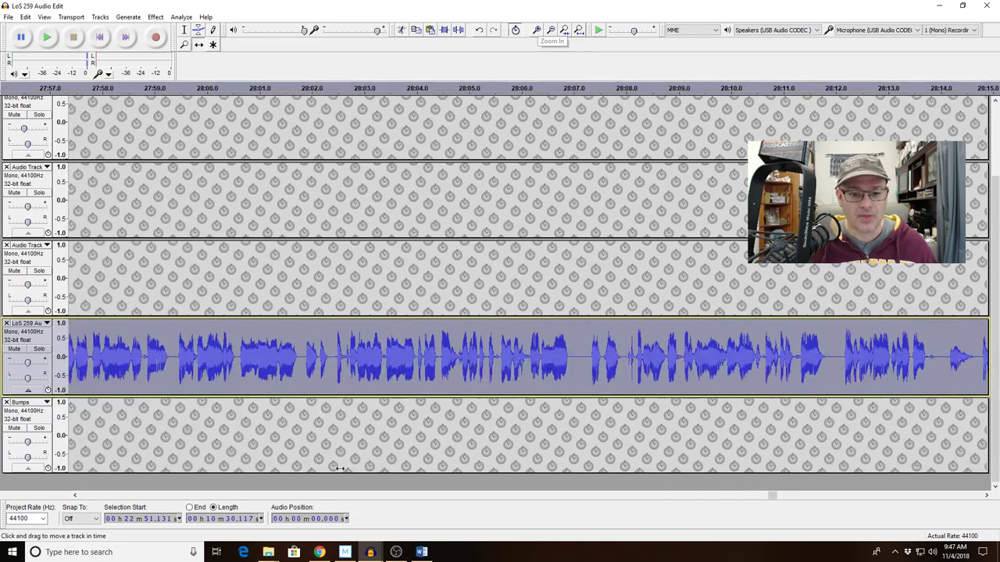
pyautogui.click(136, 497)
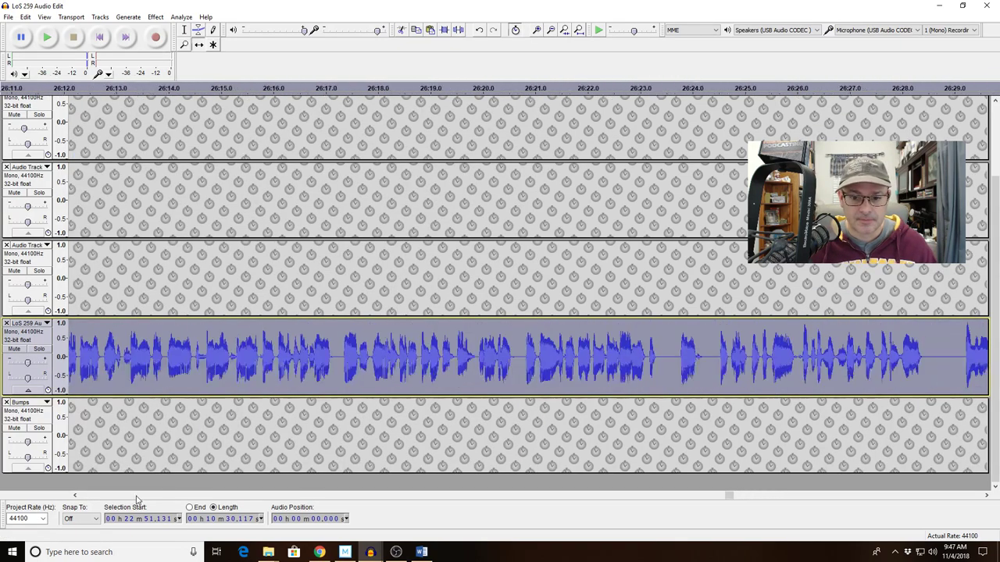
pyautogui.click(136, 497)
pyautogui.click(136, 497)
pyautogui.click(136, 496)
pyautogui.click(136, 497)
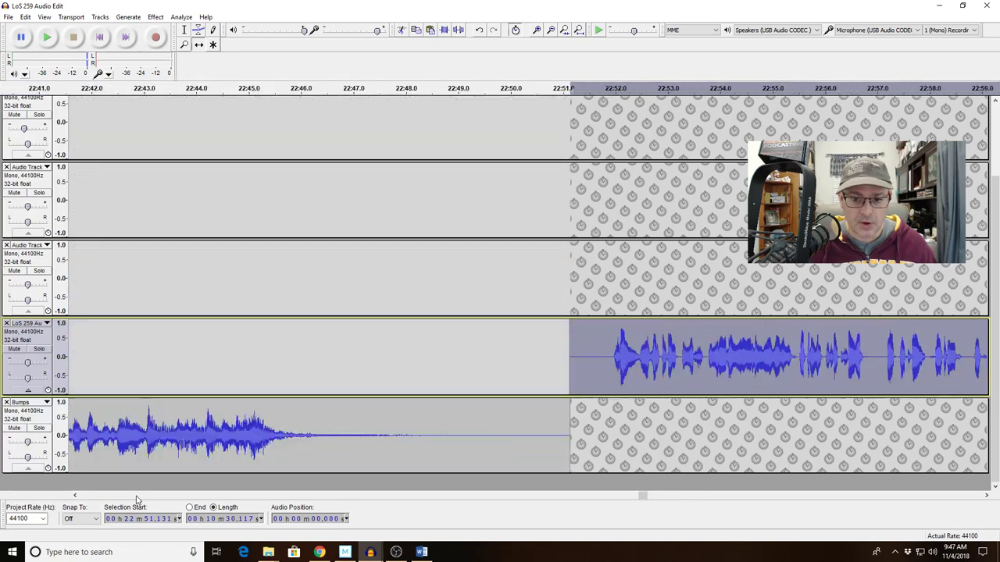
pyautogui.click(136, 496)
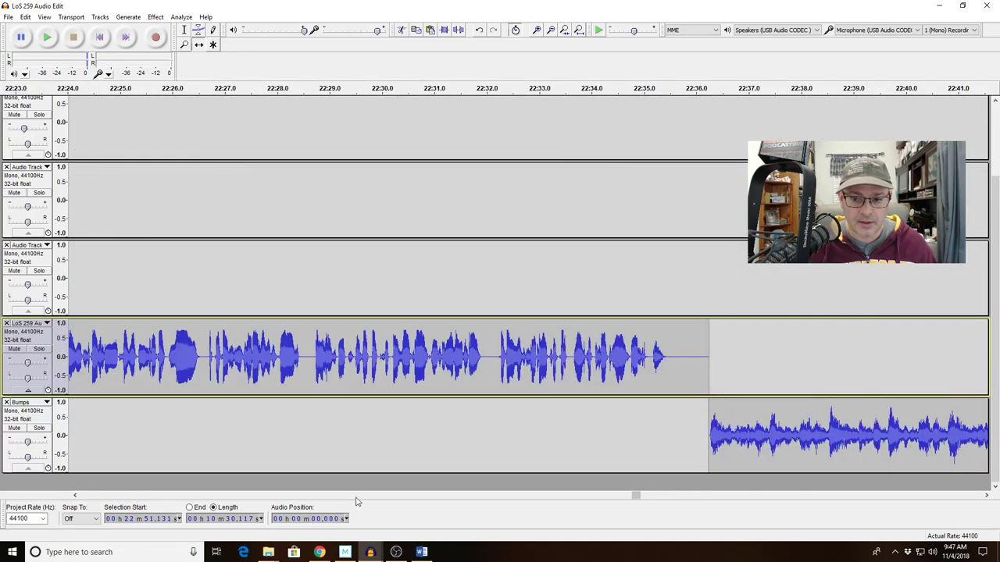
pyautogui.click(986, 496)
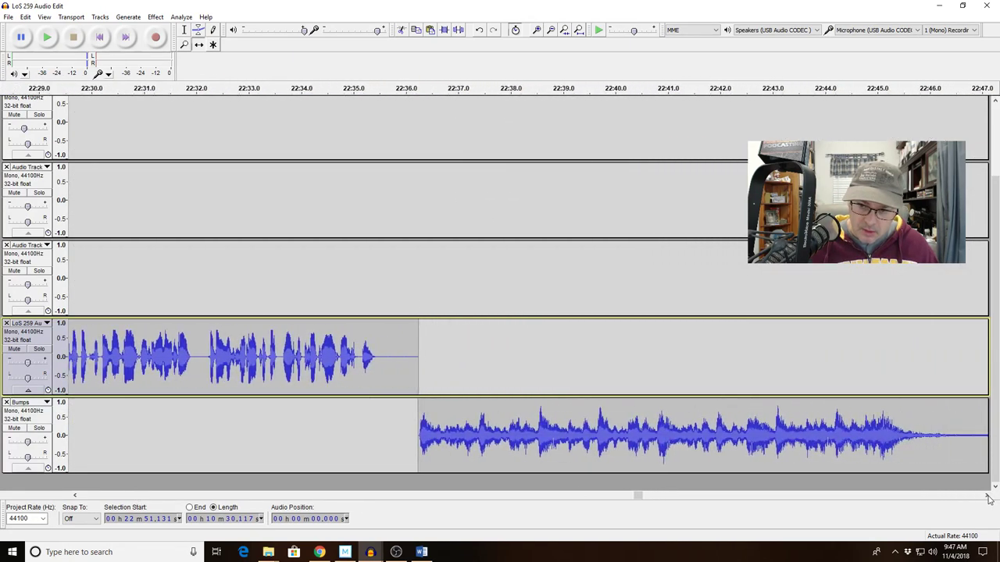
pyautogui.moveTo(988, 499); pyautogui.dragTo(987, 498)
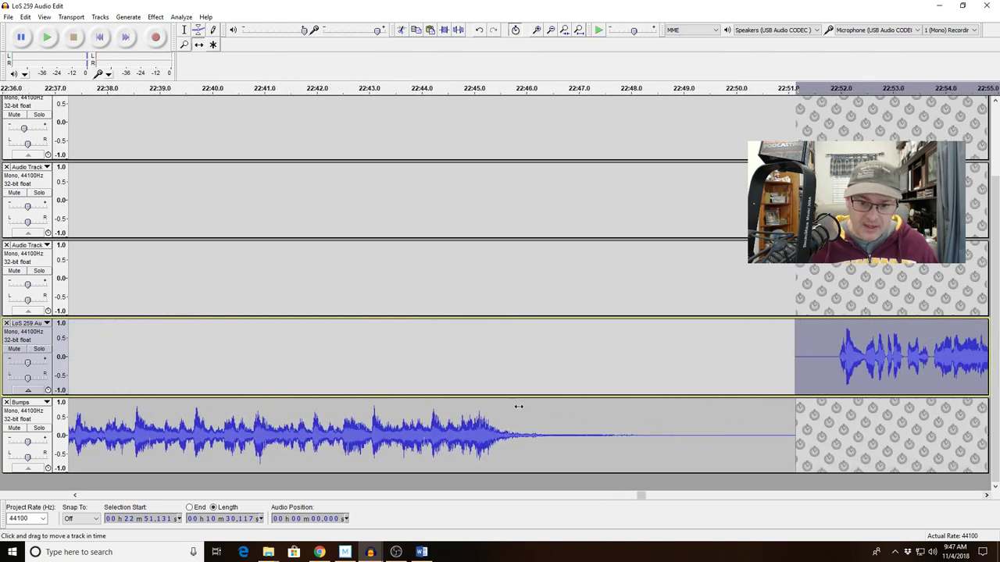
pyautogui.click(516, 30)
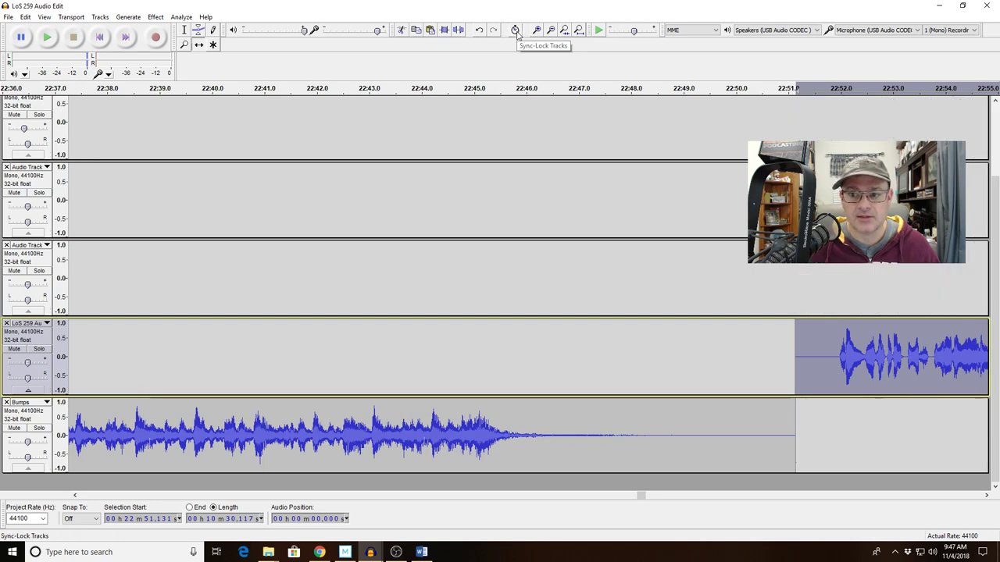
pyautogui.click(199, 45)
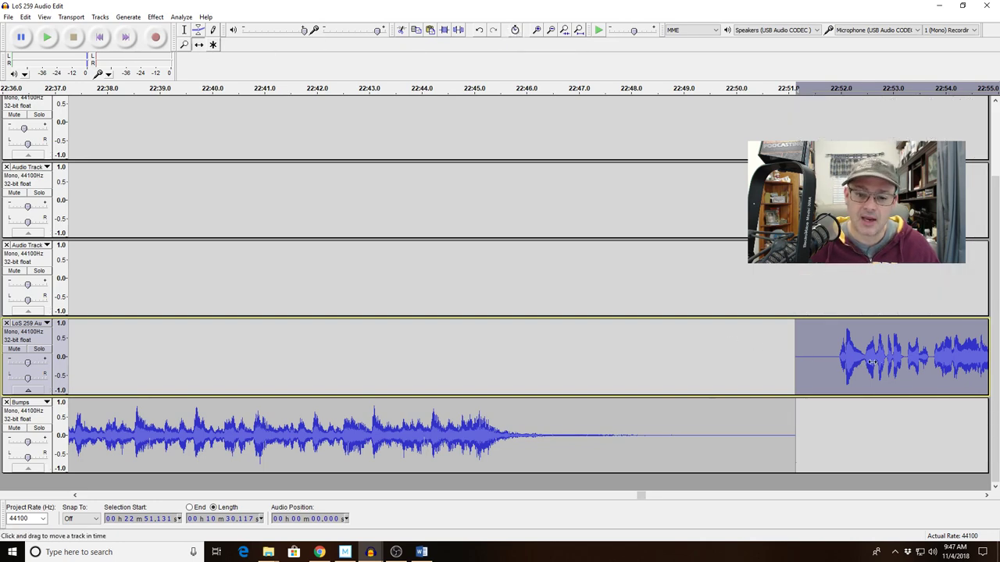
pyautogui.moveTo(873, 361); pyautogui.dragTo(570, 370)
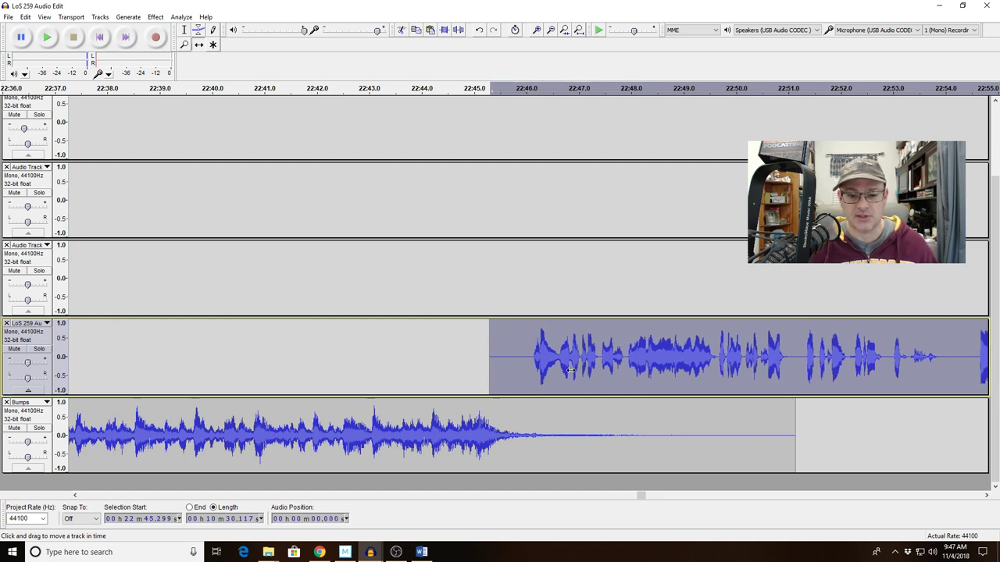
# Play the transition from the bump music into the shifted voice clip, starting between about 22:40 and 22:42, to check its timing
pyautogui.click(321, 92)
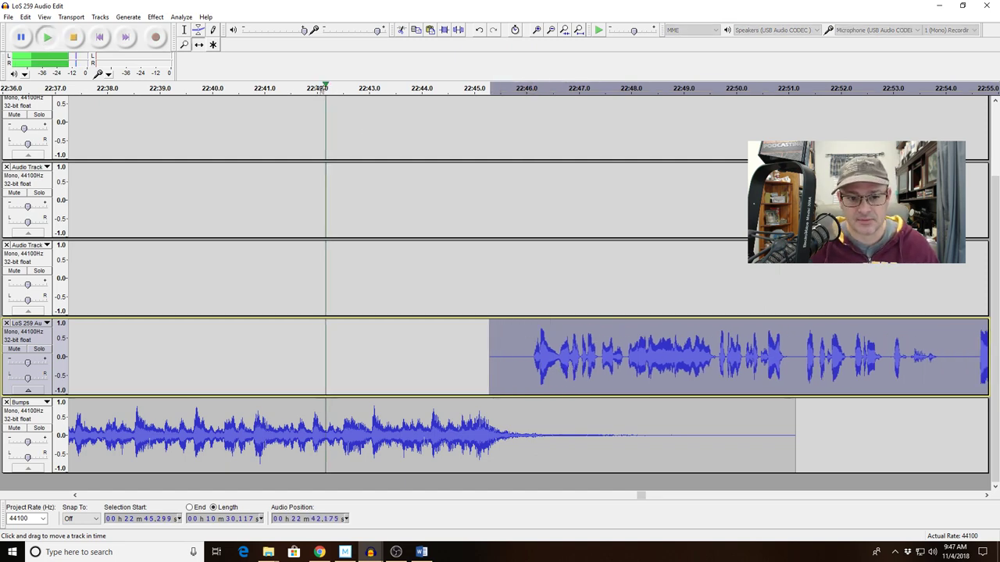
pyautogui.click(318, 88)
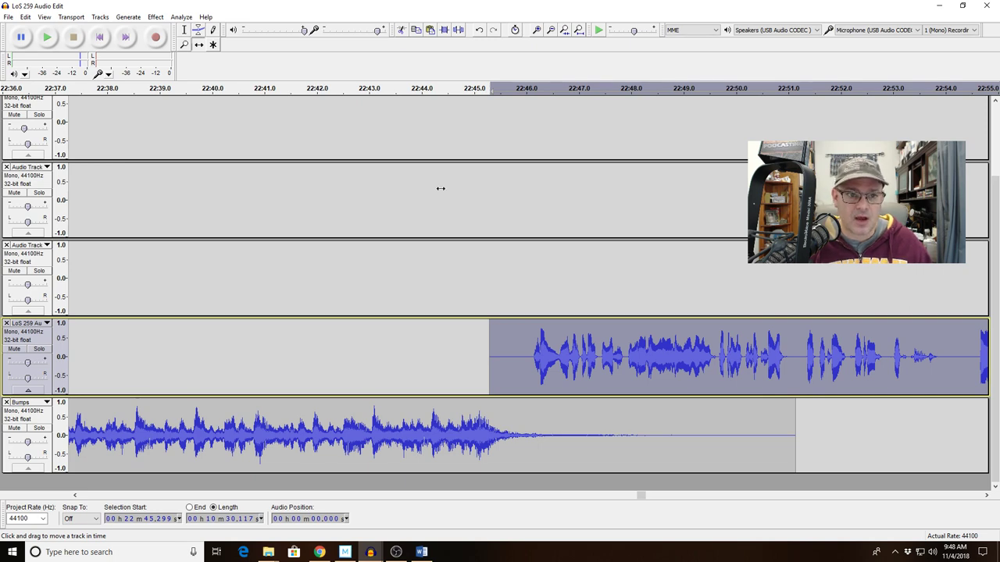
pyautogui.click(265, 93)
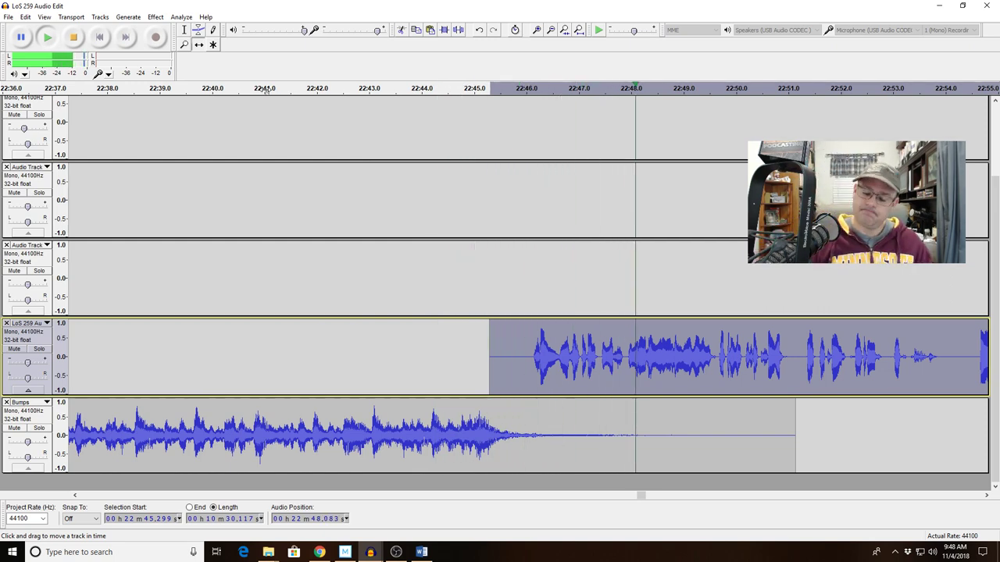
pyautogui.press('space')
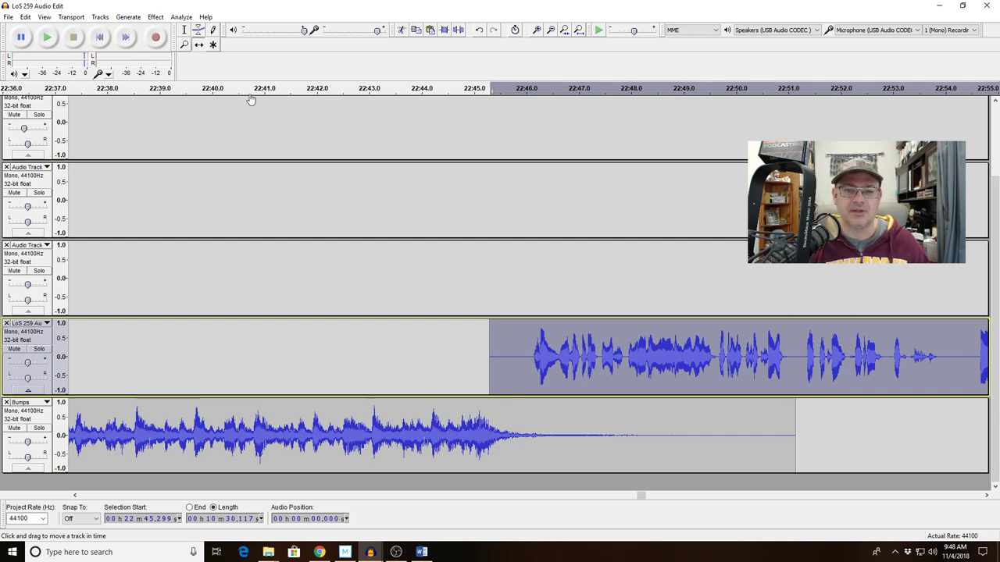
pyautogui.click(231, 89)
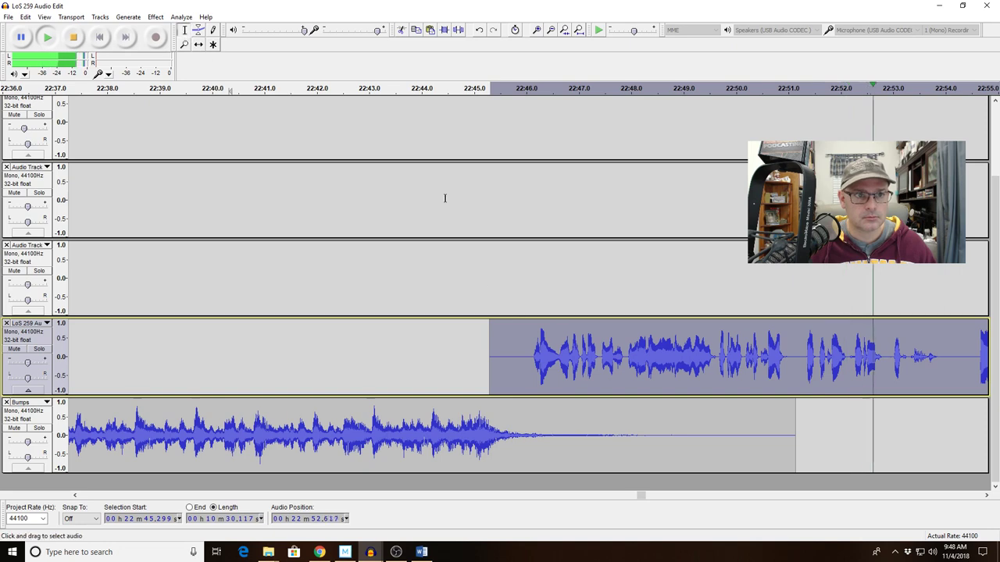
# Zoom in on the voice clip's first words, about 22:45.8 to 22:47.0, and play them from several starting points
pyautogui.moveTo(515, 357); pyautogui.dragTo(579, 357)
pyautogui.press('space')
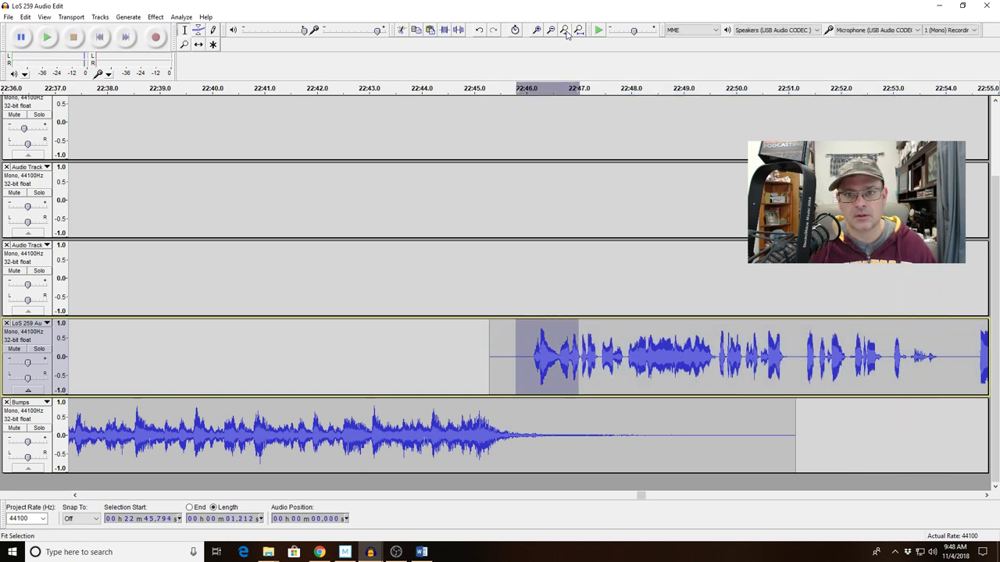
pyautogui.click(564, 29)
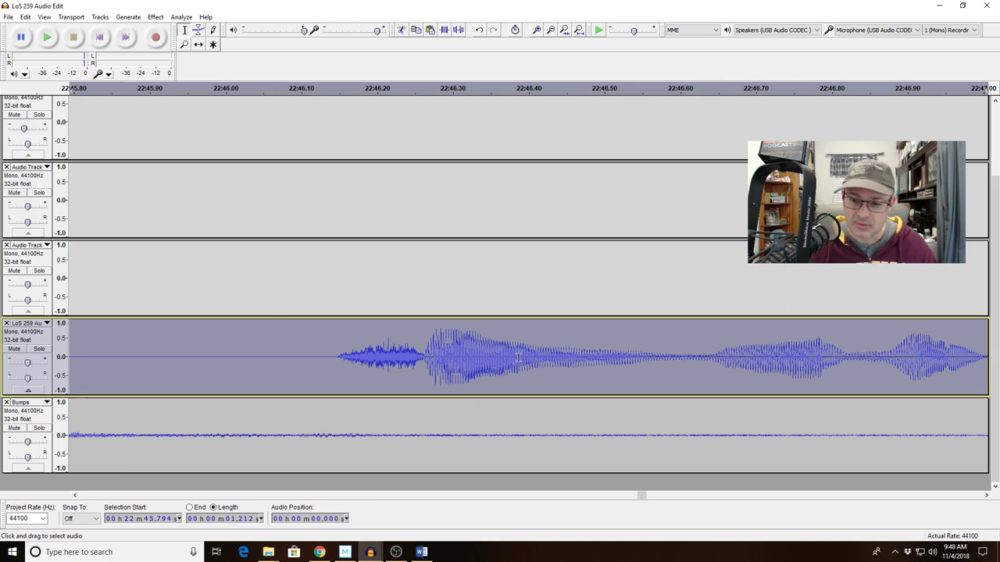
pyautogui.click(313, 357)
pyautogui.press('space')
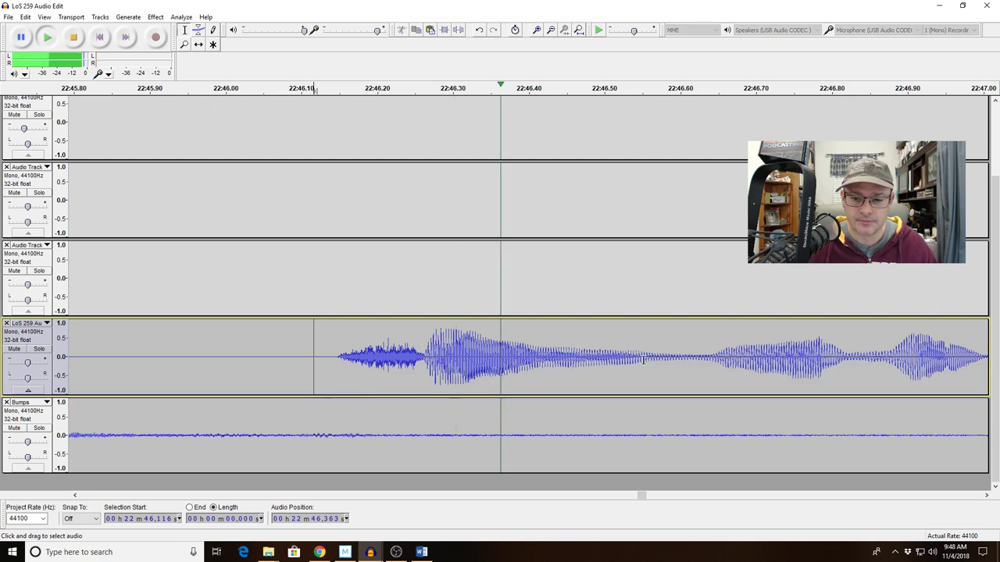
pyautogui.press('space')
pyautogui.click(710, 360)
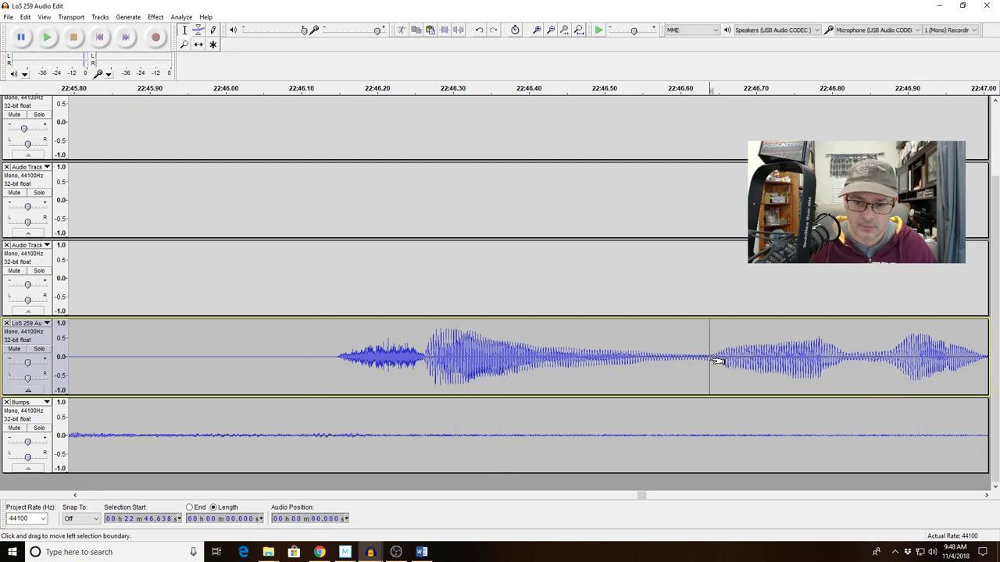
pyautogui.press('space')
pyautogui.press('space')
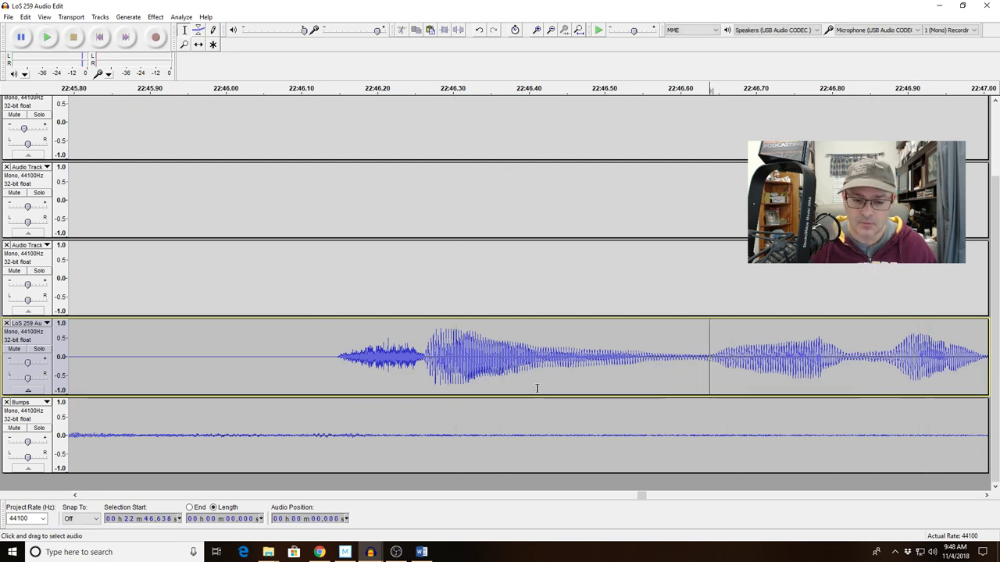
pyautogui.click(671, 359)
pyautogui.press('space')
pyautogui.press('space')
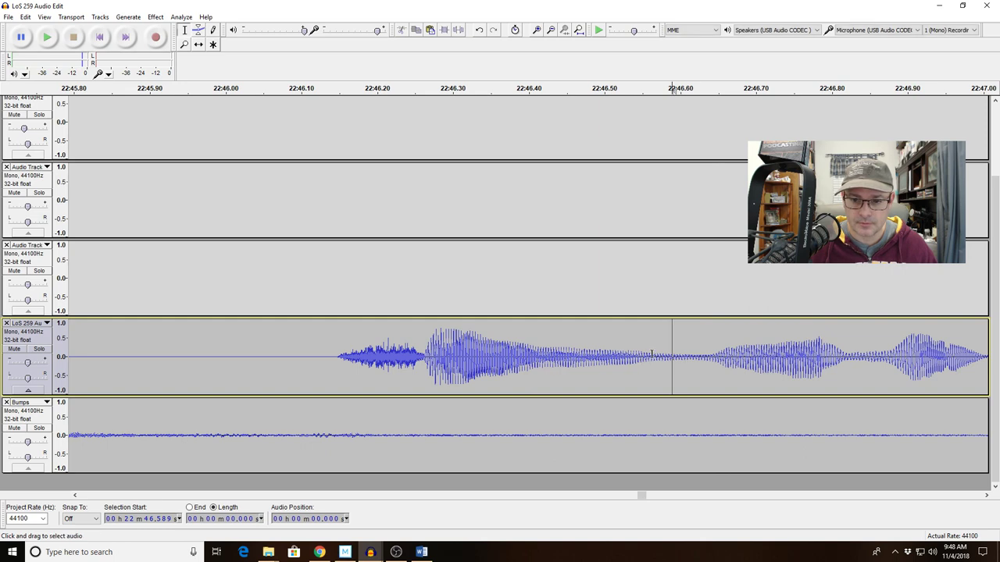
# Play short stretches of the opening words between about 22:46.16 and 22:46.9 to check where each word begins and ends
pyautogui.moveTo(651, 354); pyautogui.dragTo(906, 357)
pyautogui.press('space')
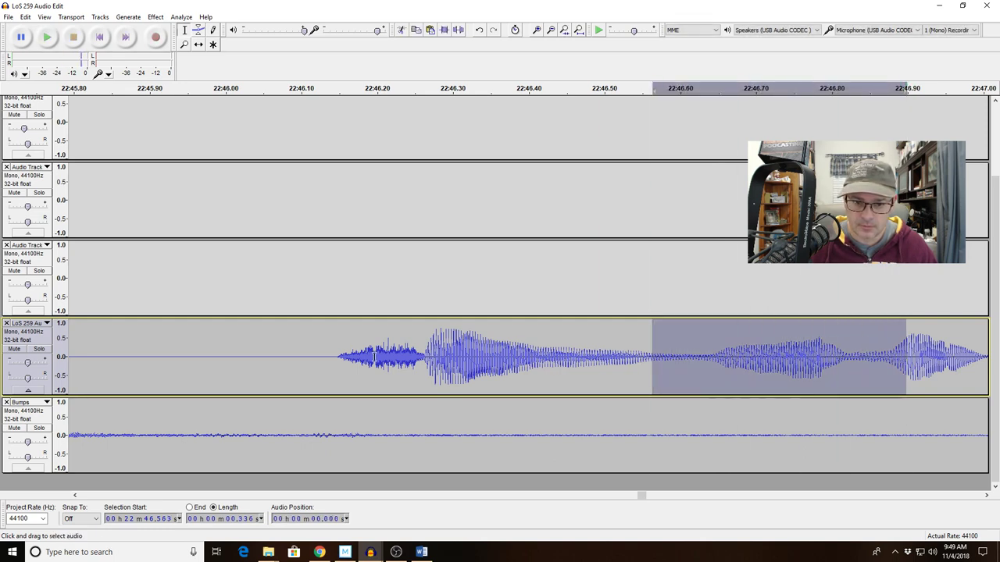
pyautogui.moveTo(349, 357); pyautogui.dragTo(712, 369)
pyautogui.press('space')
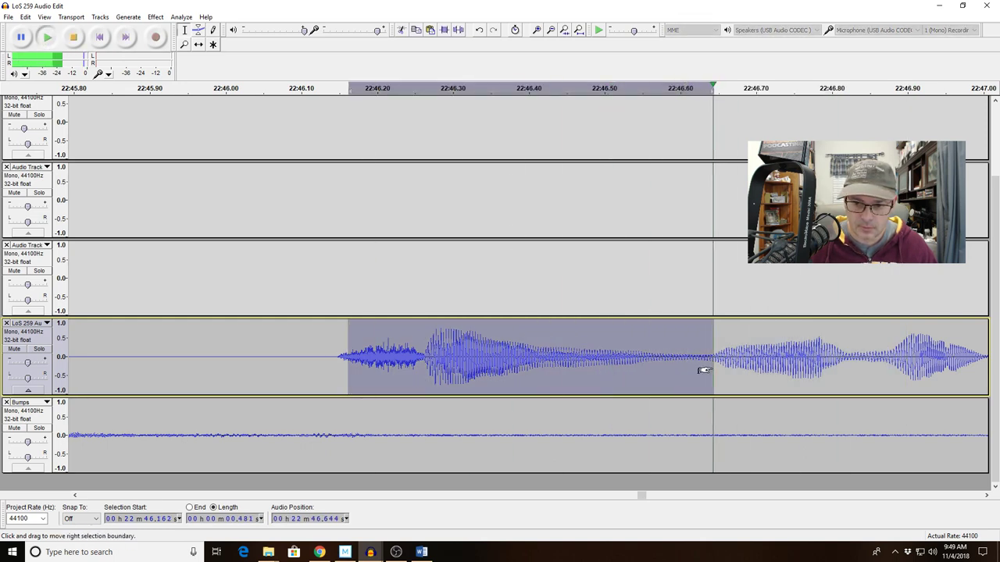
pyautogui.click(659, 357)
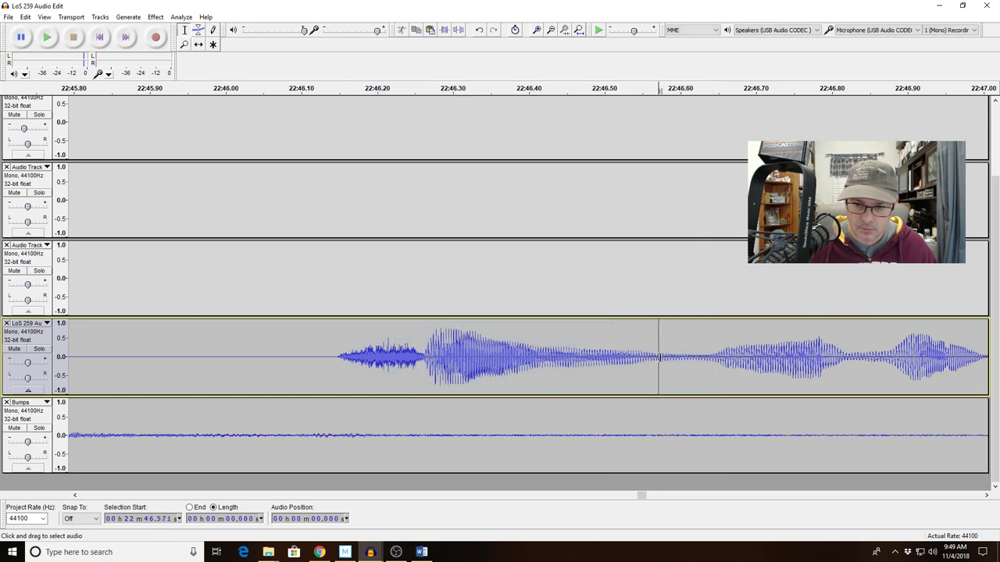
pyautogui.press('space')
pyautogui.press('space')
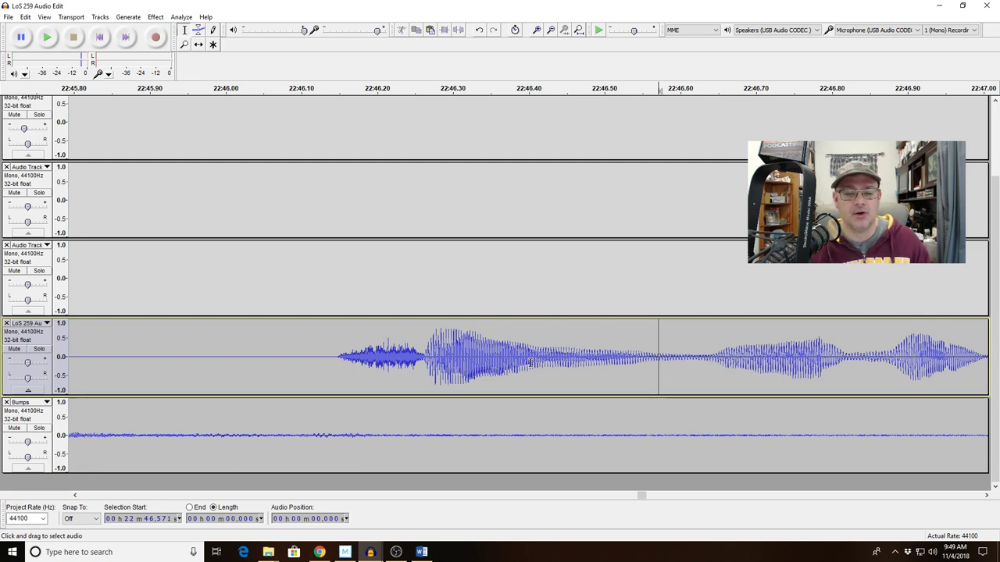
# Play from about 22:43, near the end of the bump music, to listen through the start of the voice clip
pyautogui.click(551, 32)
pyautogui.click(550, 31)
pyautogui.click(551, 32)
pyautogui.click(551, 31)
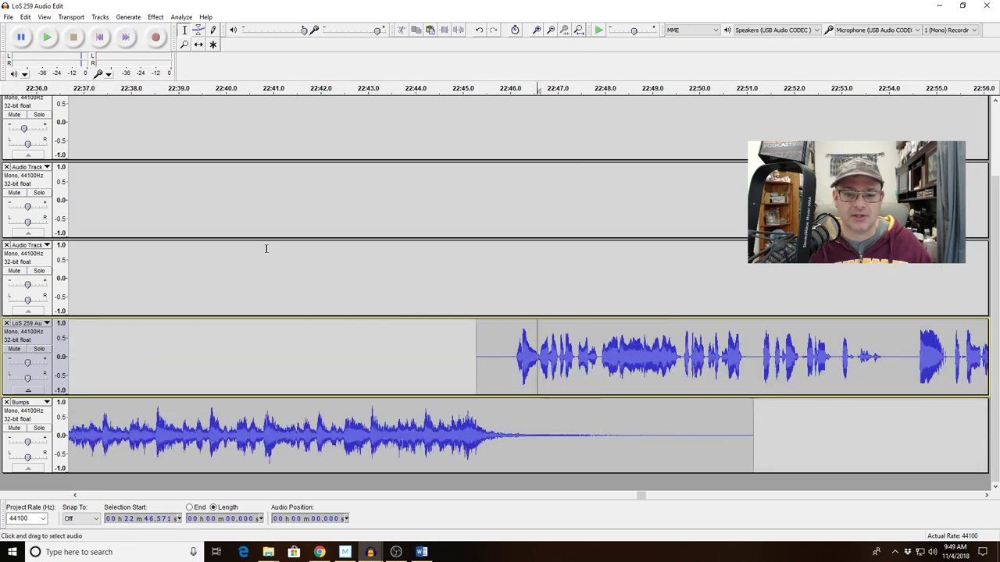
pyautogui.click(369, 93)
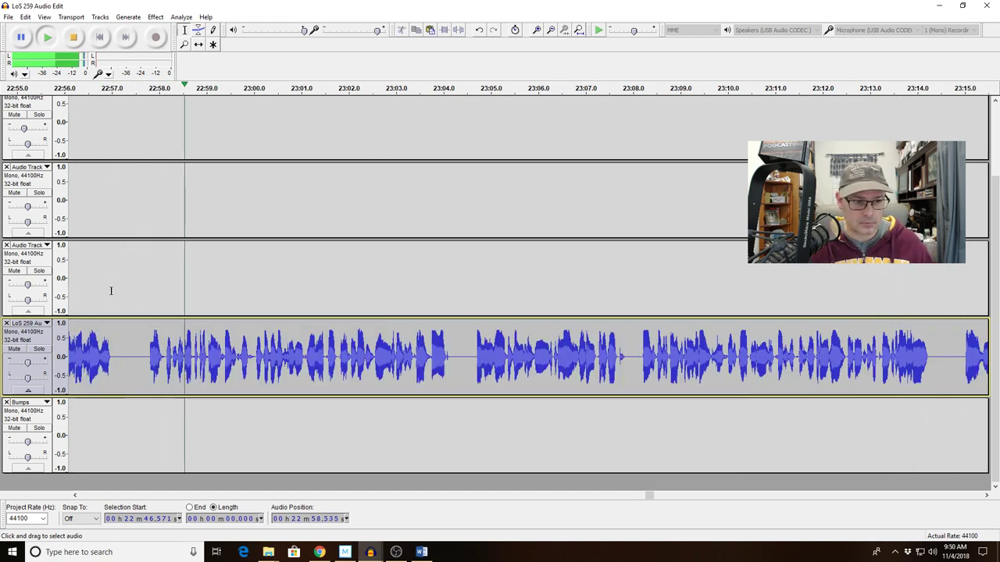
# Turn on Sync-Lock Tracks and delete the isolated sound in the voice track, 0.736 seconds long starting at 22:54.569
pyautogui.moveTo(100, 359); pyautogui.dragTo(59, 359)
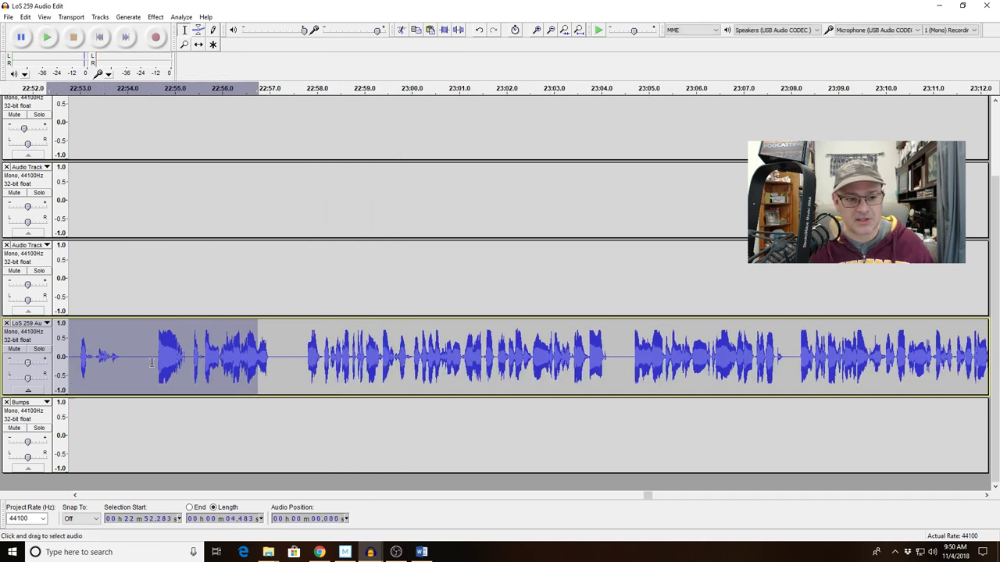
pyautogui.moveTo(154, 362); pyautogui.dragTo(180, 367)
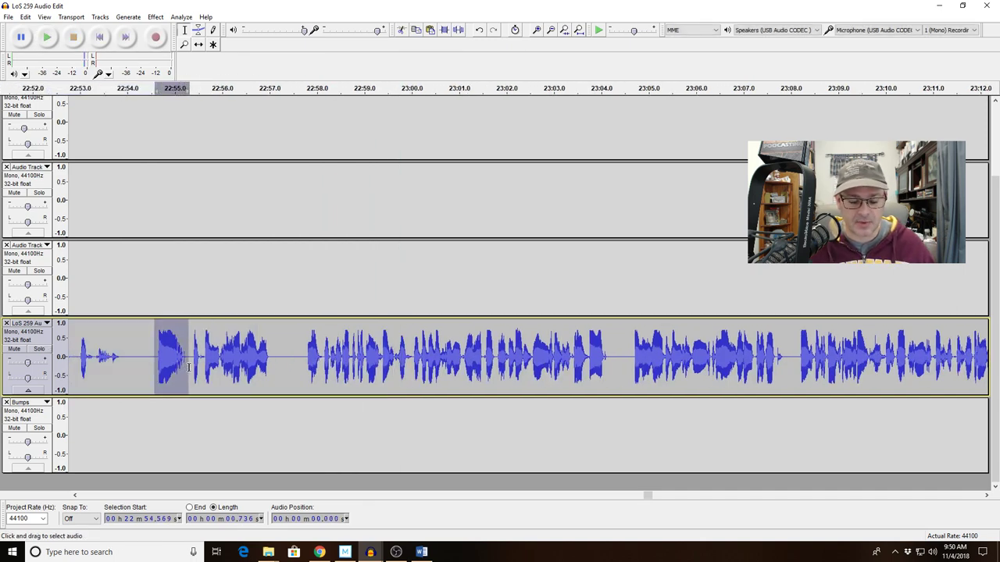
pyautogui.click(515, 31)
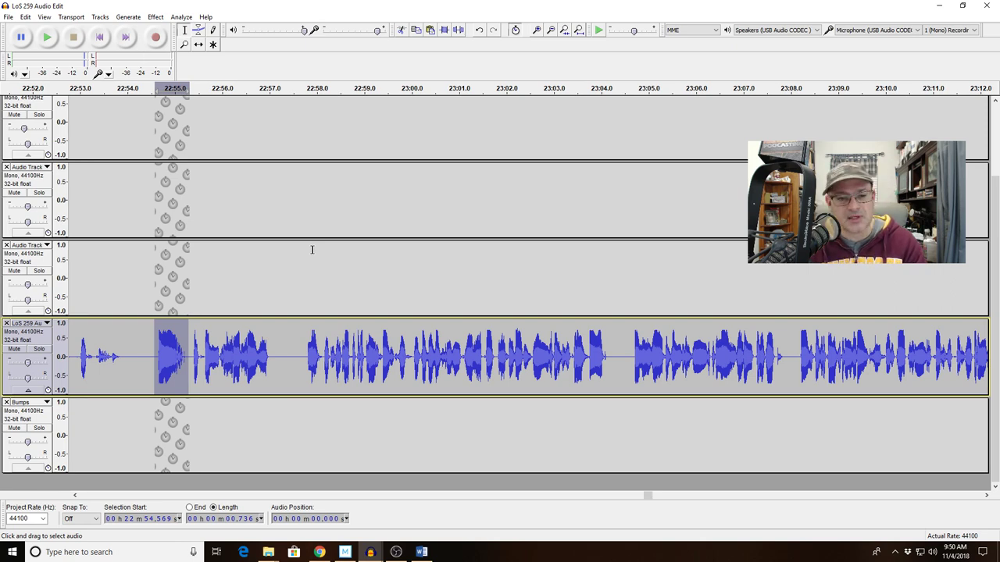
pyautogui.press('Delete')
# Listen on from about 22:50.4 and delete the roughly 2.2-second phrase starting at 23:28.69 from the voice track
pyautogui.click(553, 32)
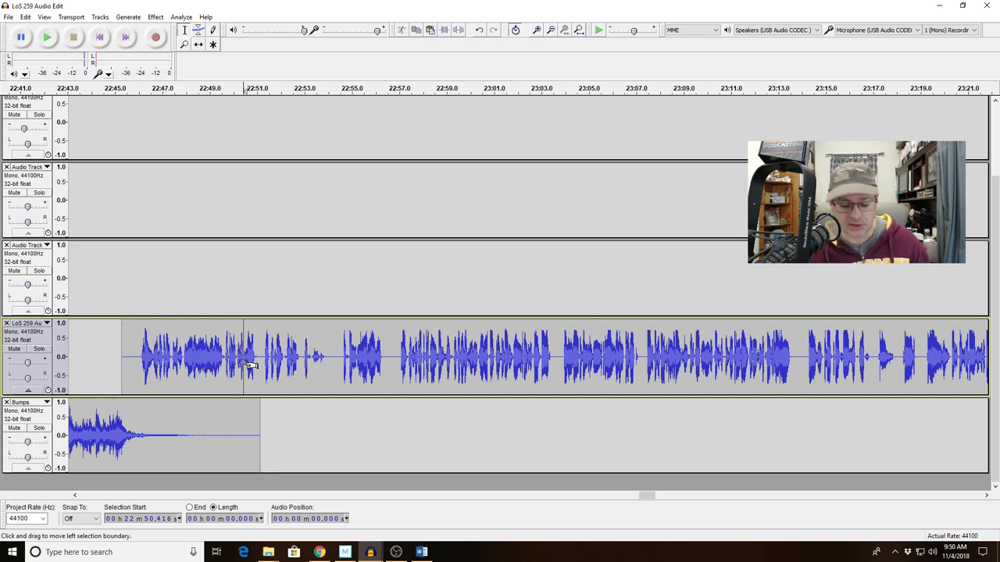
pyautogui.press('space')
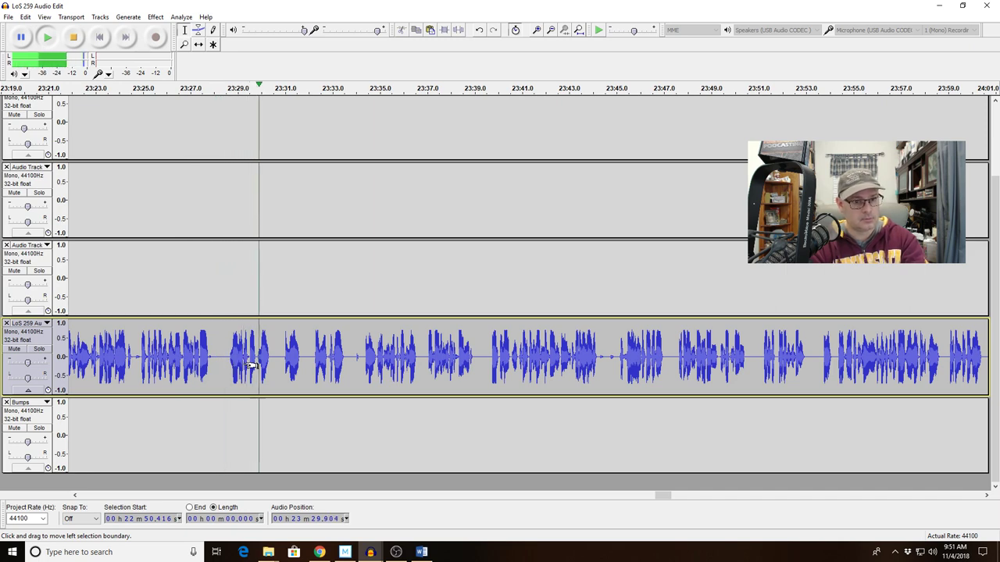
pyautogui.moveTo(191, 365); pyautogui.dragTo(310, 367)
pyautogui.press('space')
pyautogui.click(564, 33)
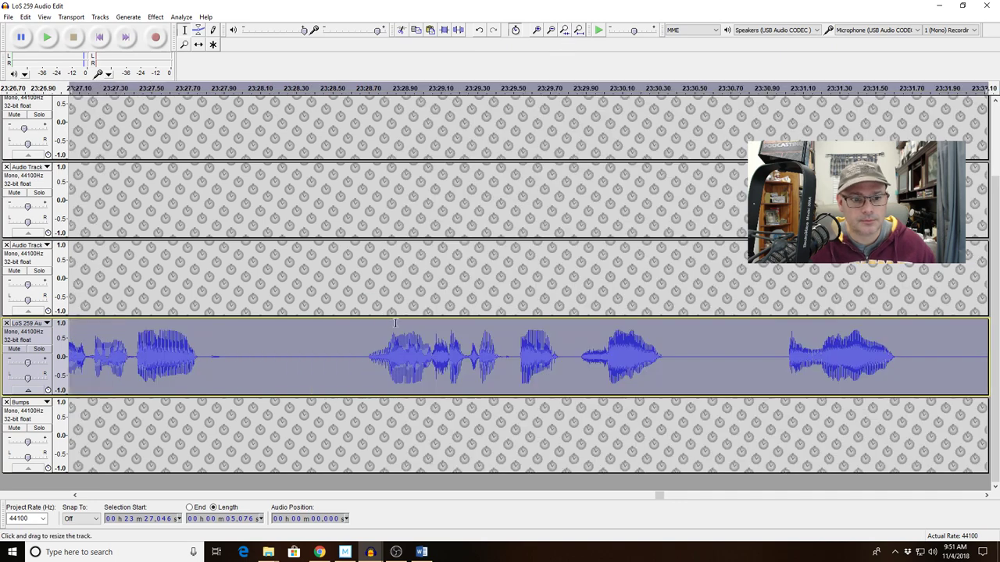
pyautogui.moveTo(368, 358); pyautogui.dragTo(766, 365)
pyautogui.press('Delete')
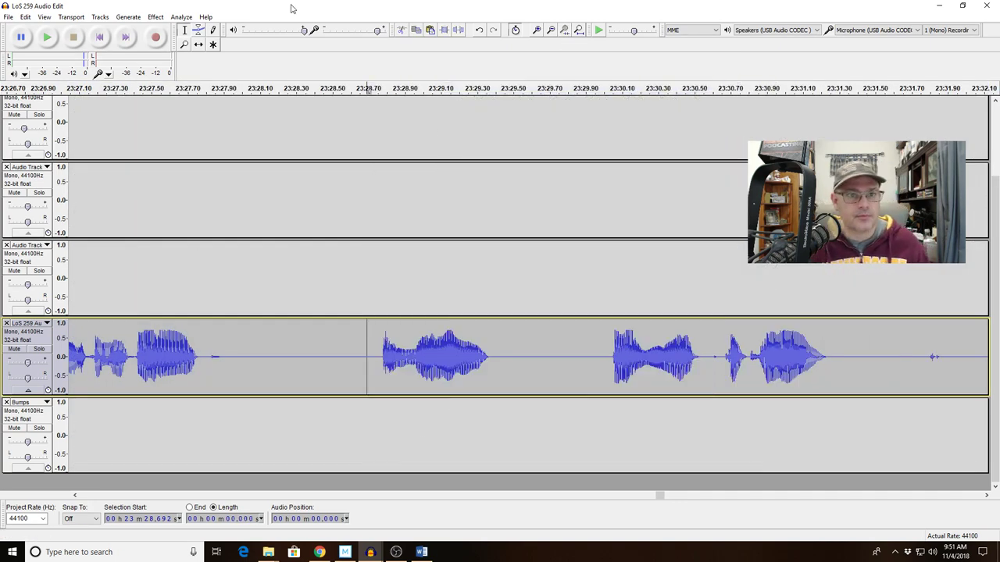
# Play from about 23:25.15 across the cut, and delete 3.371 seconds of audio starting at 23:28.781
pyautogui.click(551, 31)
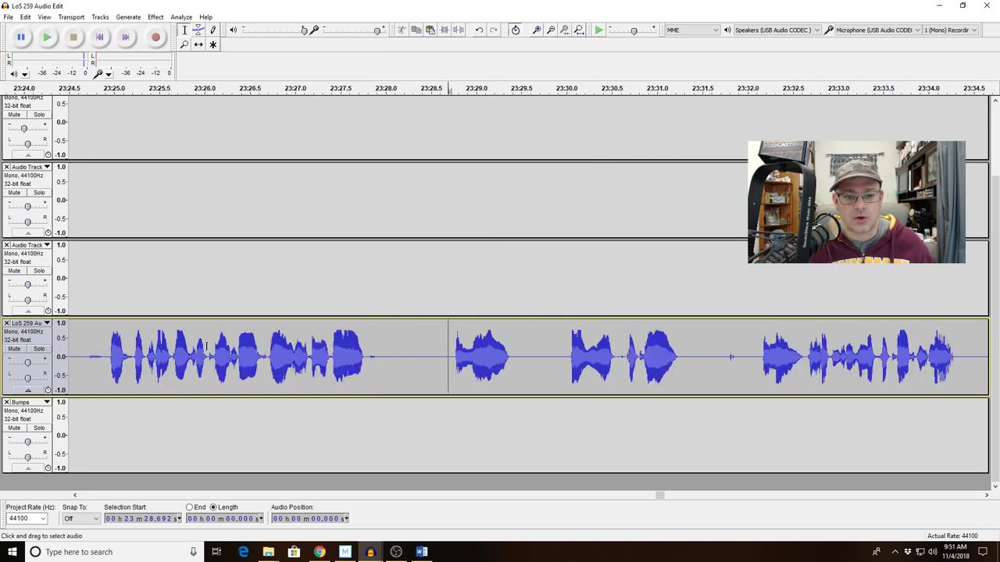
pyautogui.click(128, 347)
pyautogui.press('space')
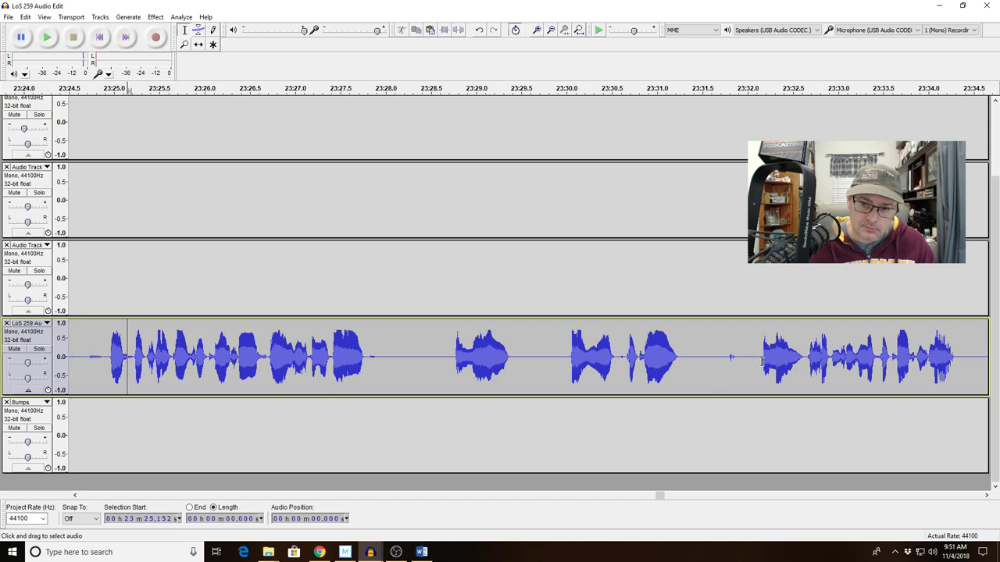
pyautogui.moveTo(761, 362); pyautogui.dragTo(453, 396)
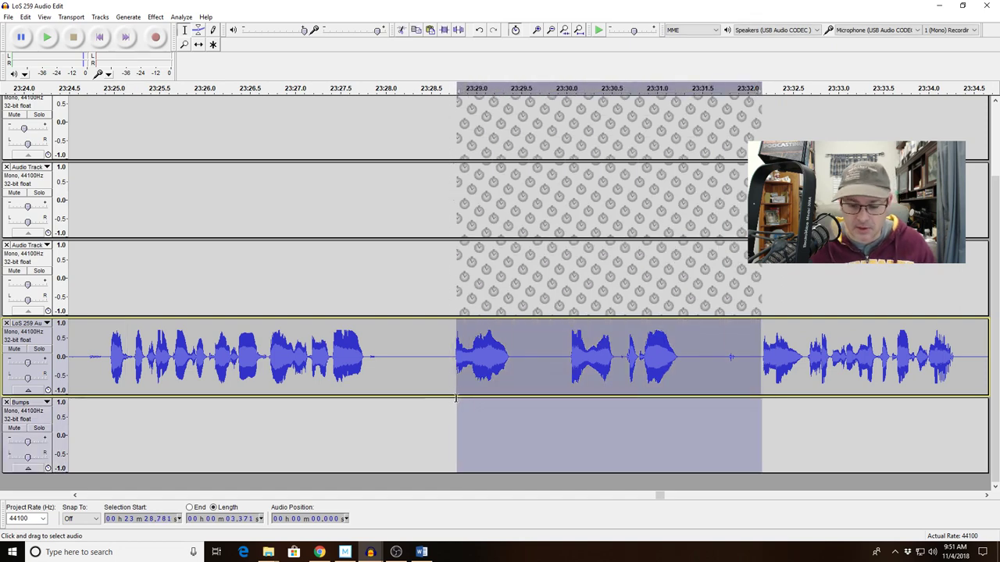
pyautogui.press('Delete')
# Play the voice track across the edited passage from about 23:24.9 and from about 23:20.6 to check the cut
pyautogui.click(107, 378)
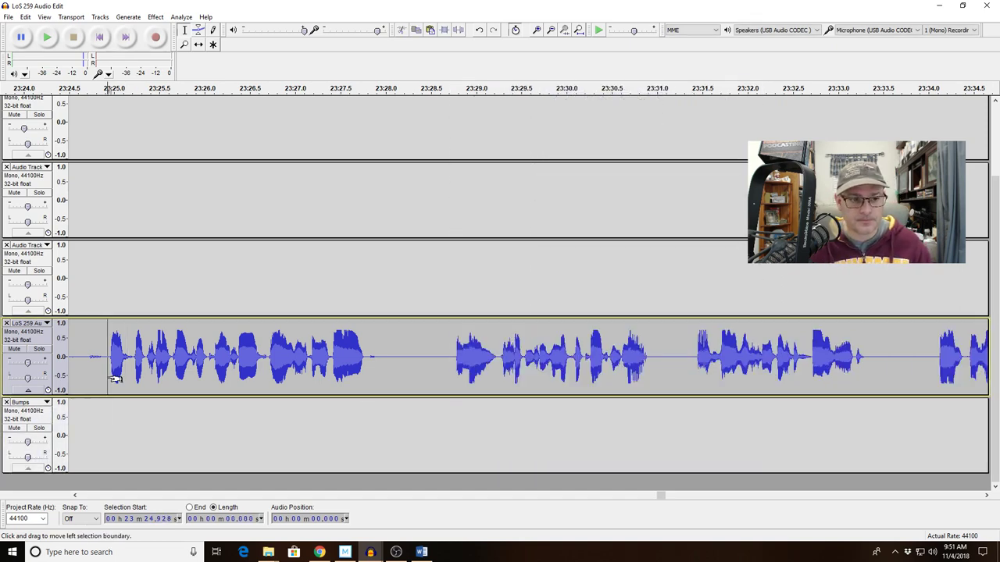
pyautogui.press('space')
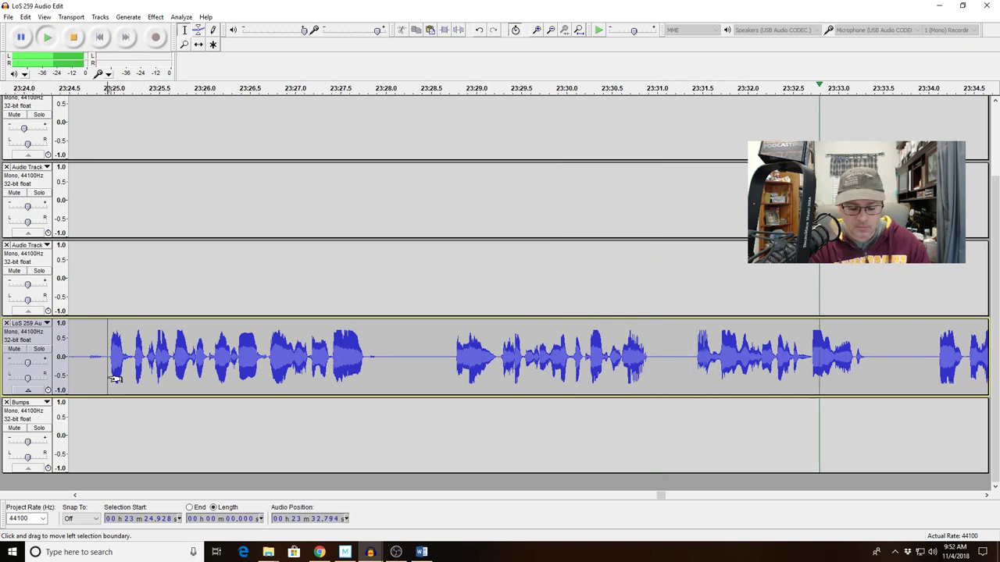
pyautogui.press('space')
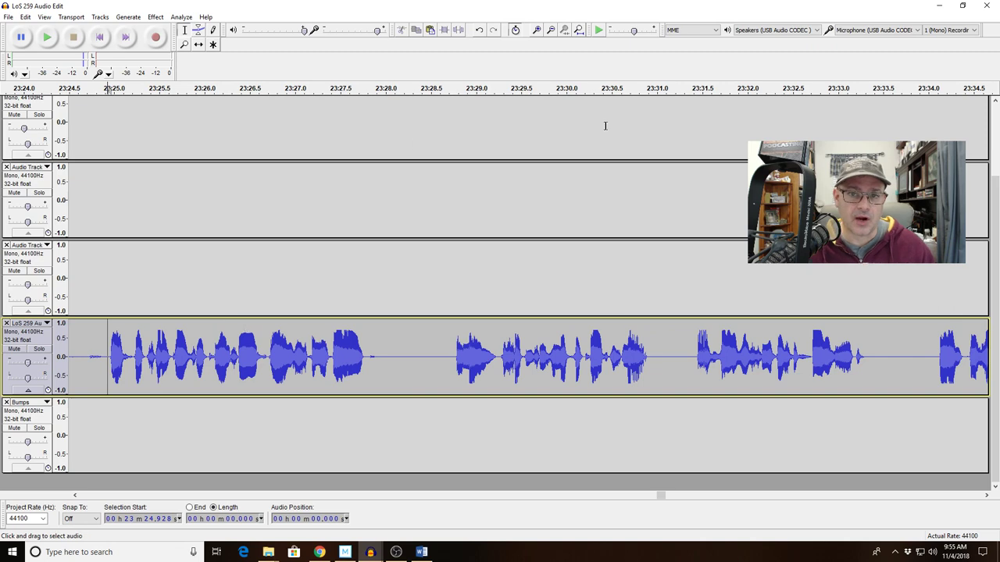
pyautogui.click(551, 31)
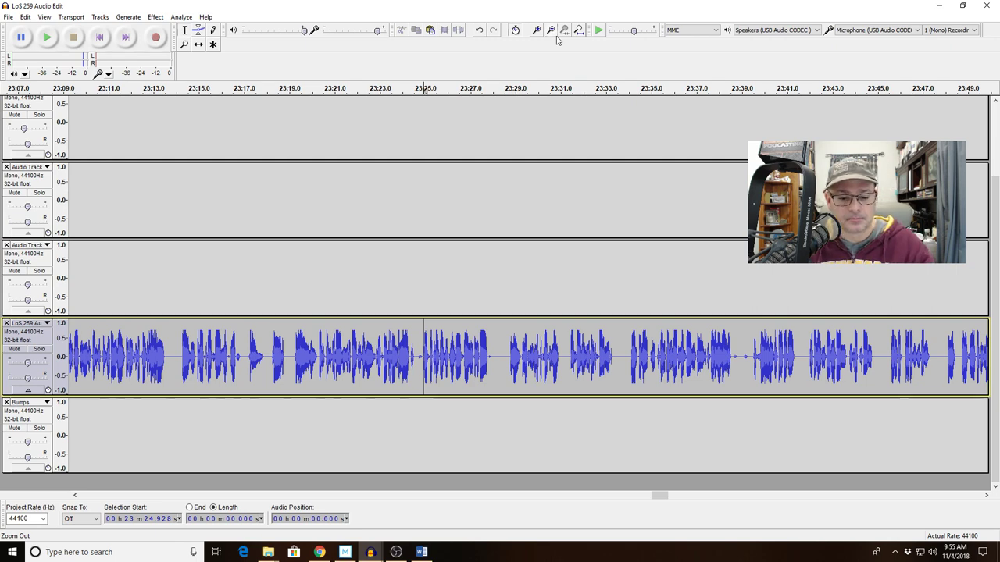
pyautogui.click(325, 395)
pyautogui.press('space')
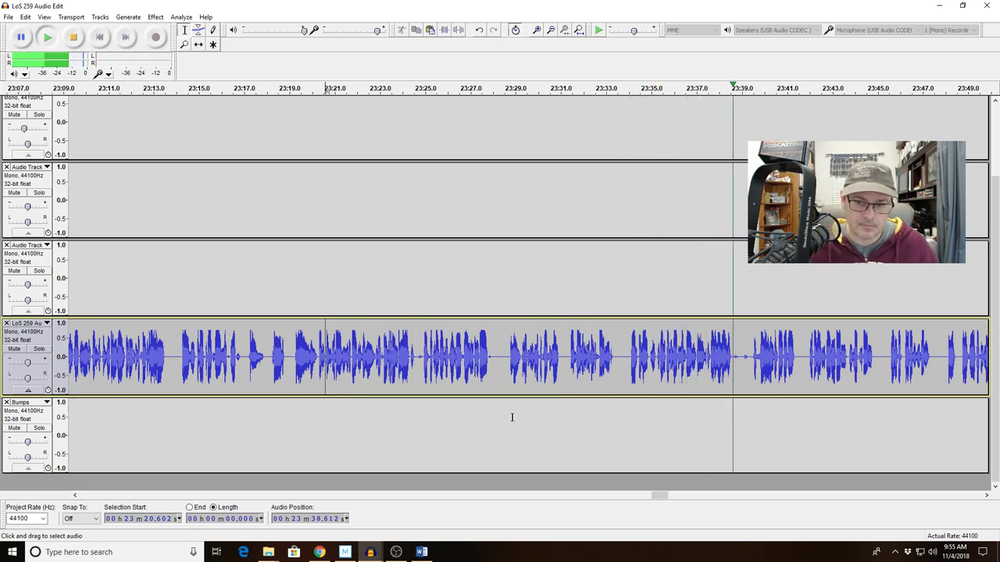
# Silence the faint noises in the pause between sentences, covering 0.7 seconds of the voice track starting at 23:38.635
pyautogui.moveTo(717, 359); pyautogui.dragTo(777, 361)
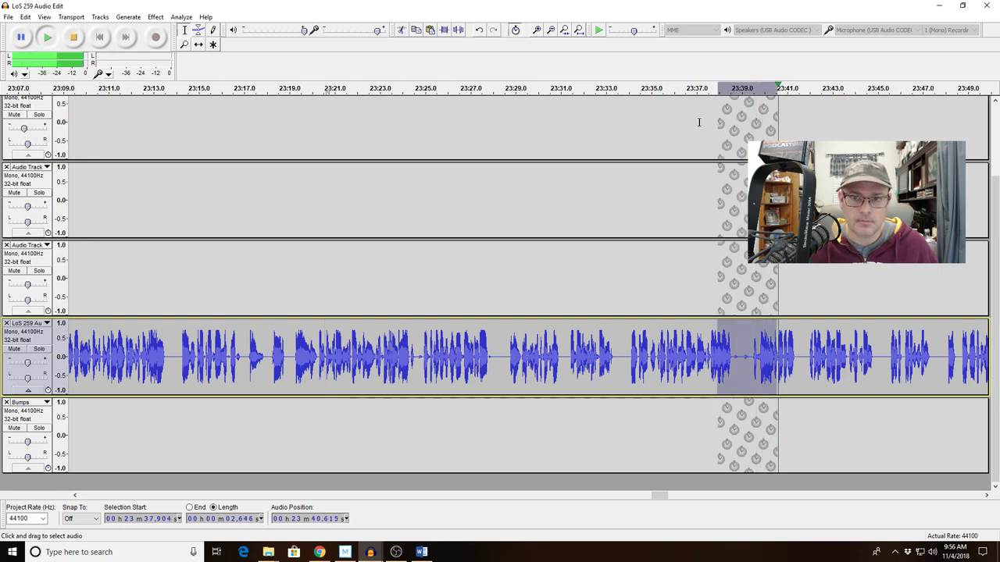
pyautogui.press('space')
pyautogui.click(564, 30)
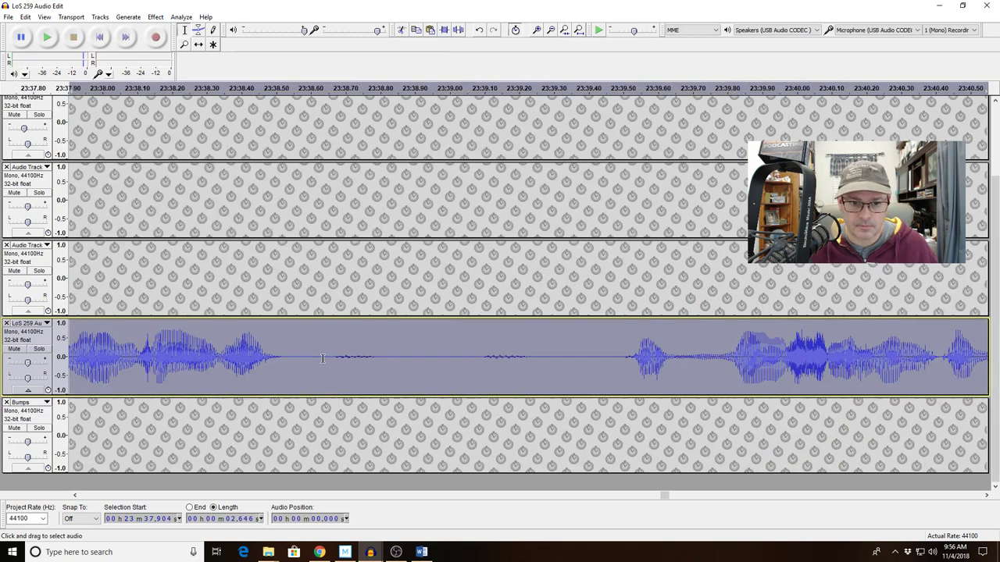
pyautogui.moveTo(322, 358); pyautogui.dragTo(566, 380)
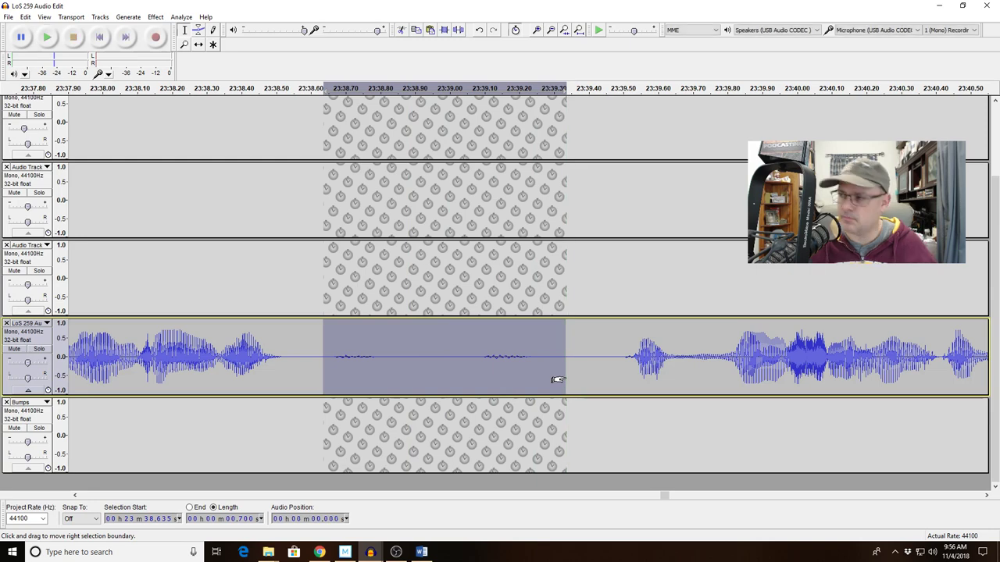
pyautogui.press('space')
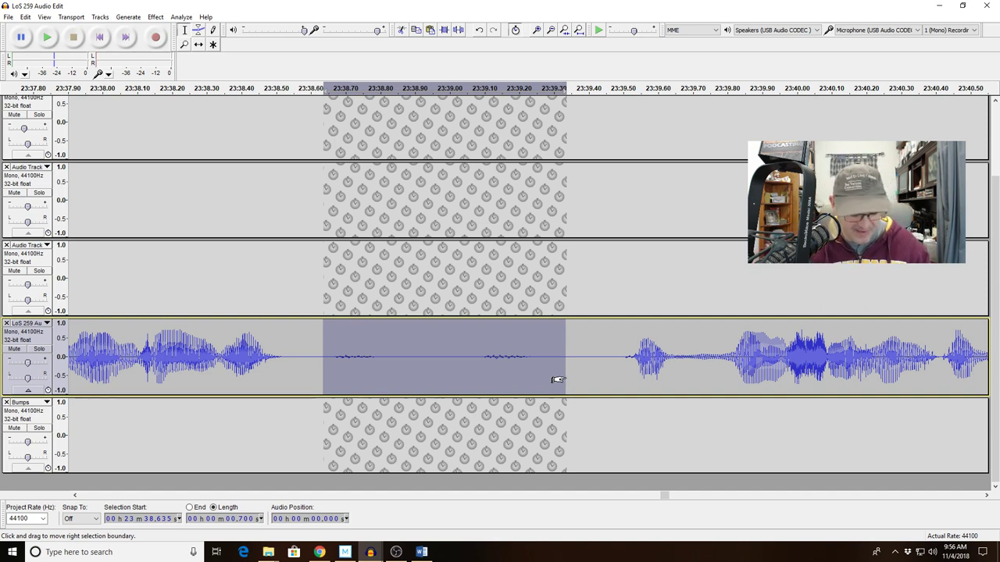
pyautogui.hotkey('ctrl', 'r')
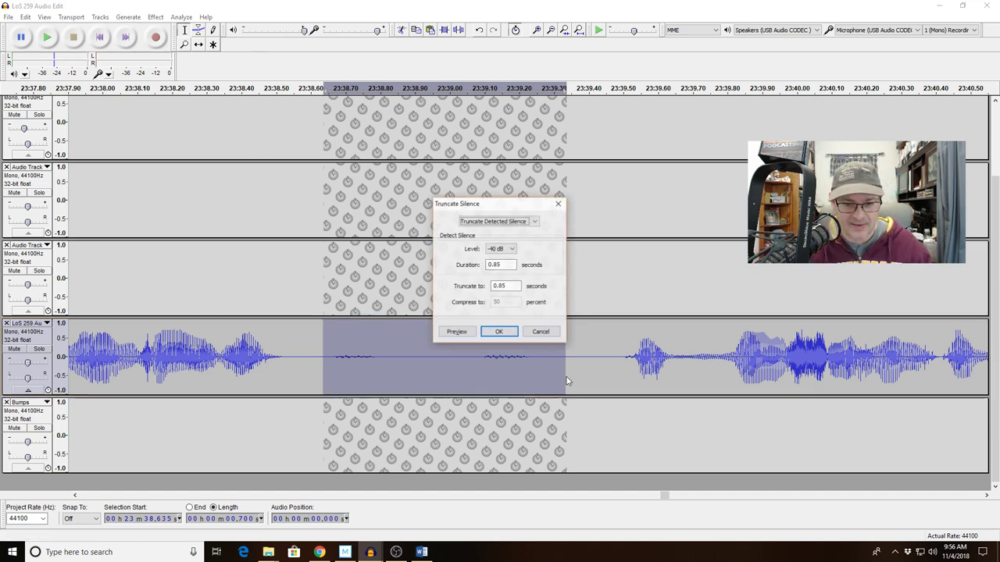
pyautogui.click(540, 332)
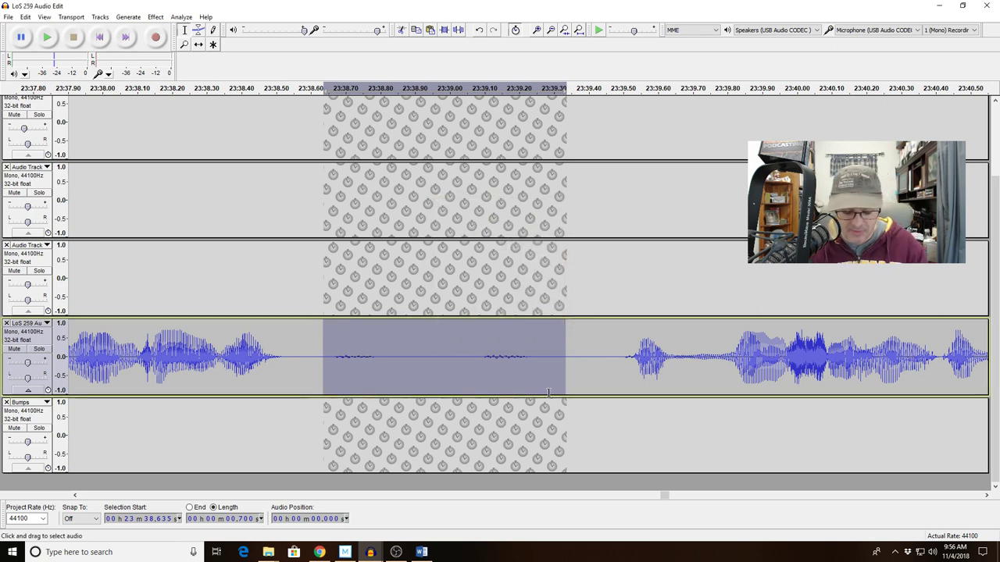
pyautogui.click(471, 383)
# Truncate the silence in the 1.61-second stretch starting at 23:38.187, using -40 dB and 0.85 seconds for both durations
pyautogui.moveTo(166, 363); pyautogui.dragTo(725, 378)
pyautogui.hotkey('ctrl', 'r')
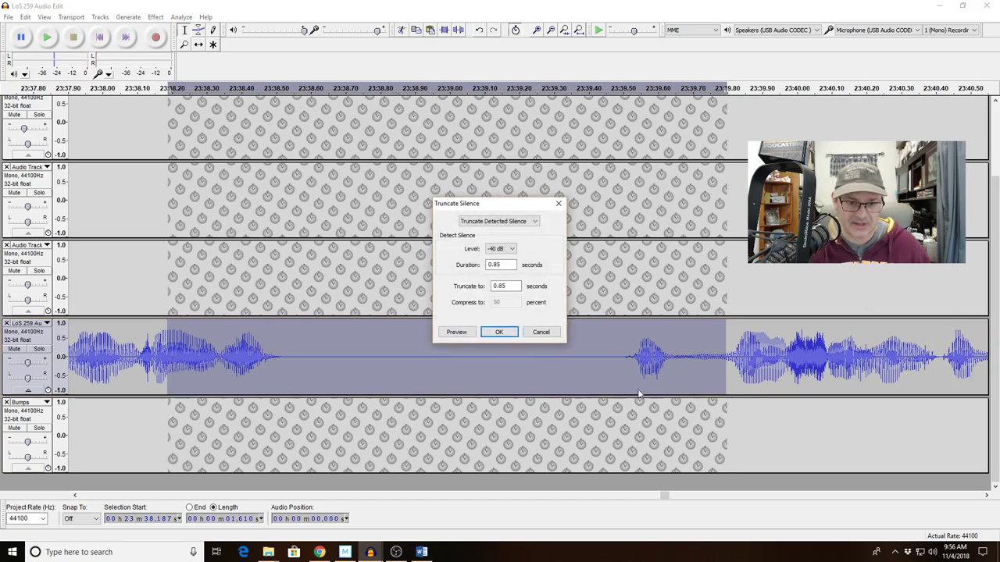
pyautogui.click(499, 332)
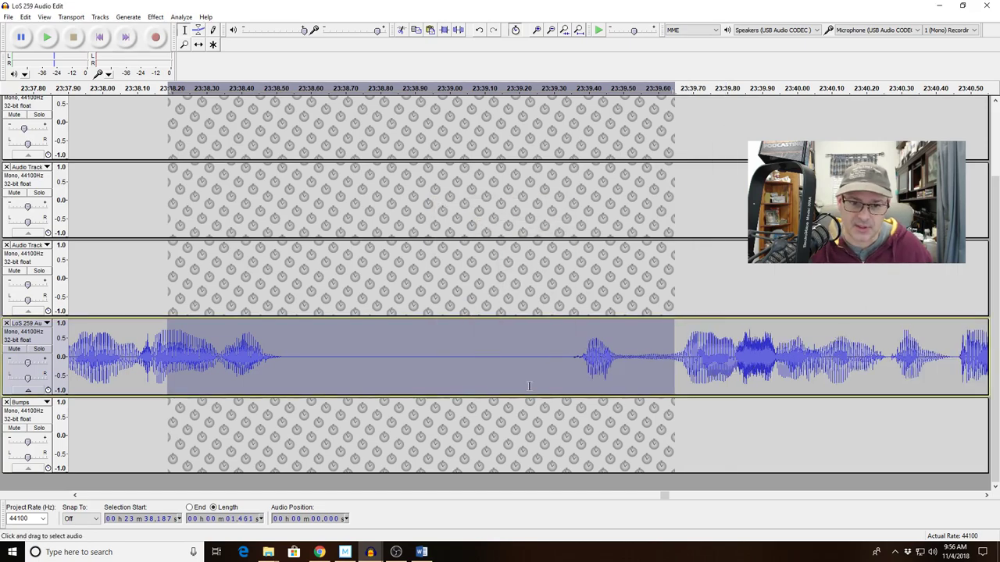
# Play the voice track from about 23:34.5 to check the shortened pause and listen on for further flubs
pyautogui.click(551, 31)
pyautogui.click(551, 31)
pyautogui.click(426, 356)
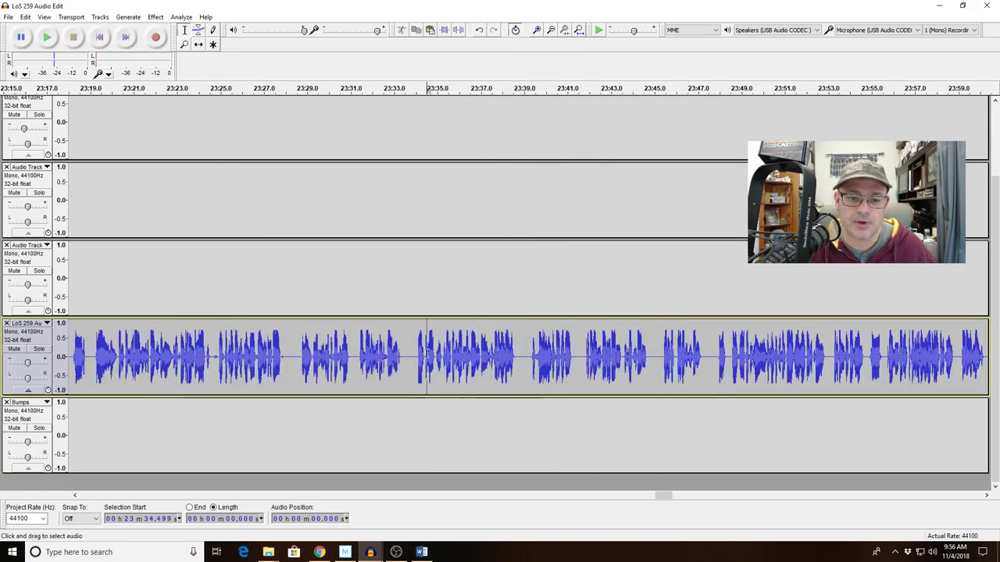
pyautogui.press('space')
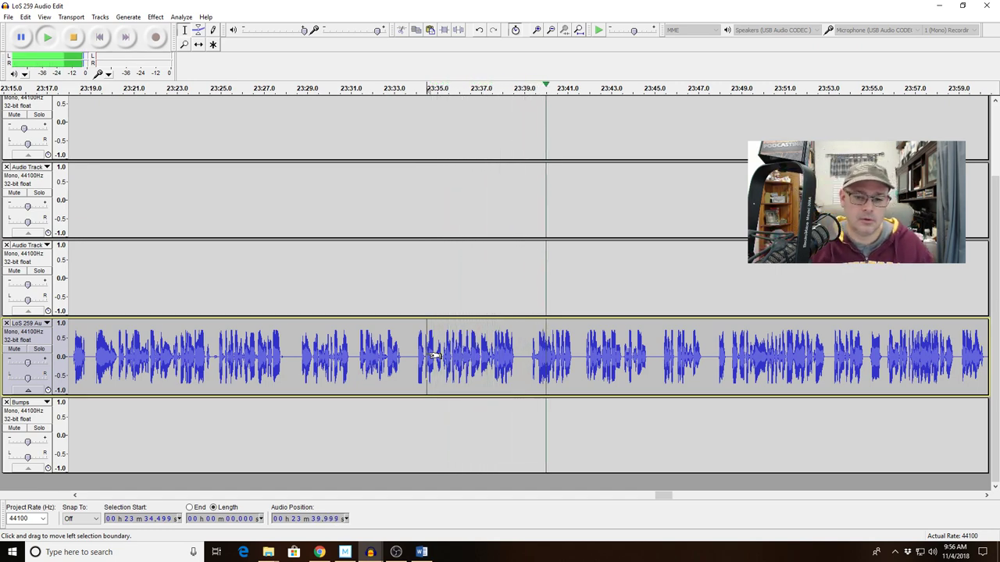
pyautogui.press('space')
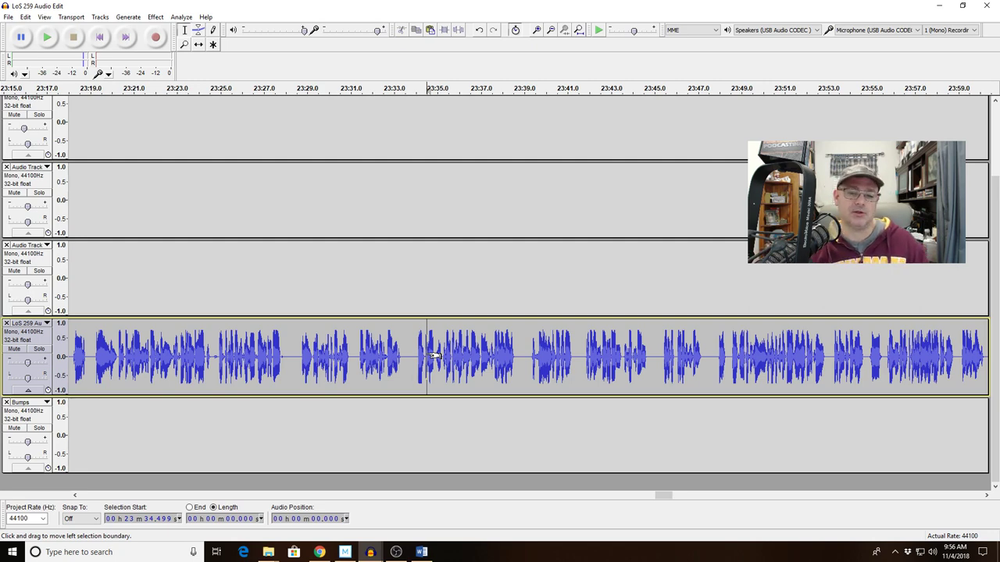
pyautogui.press('space')
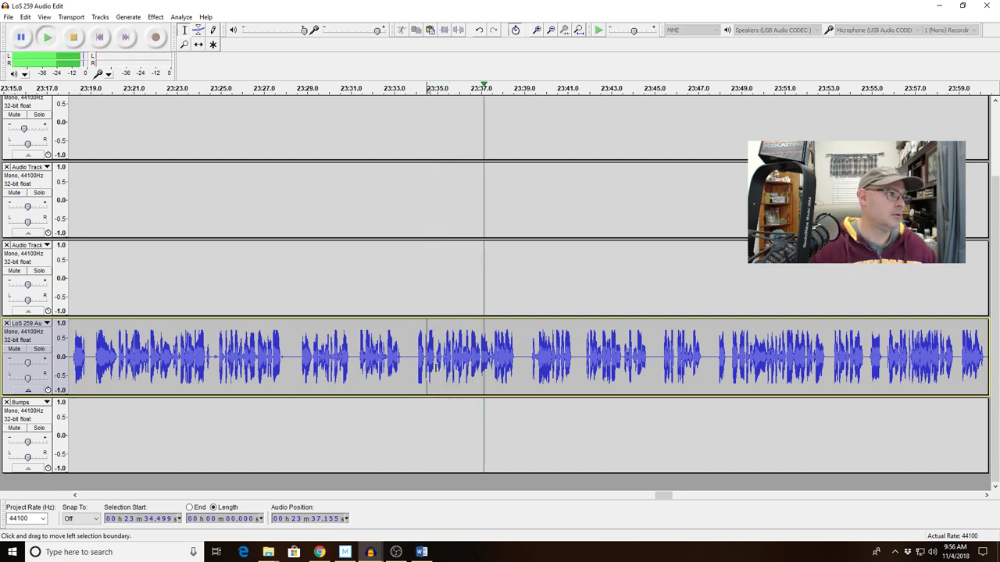
pyautogui.hotkey('alt', 'Tab')
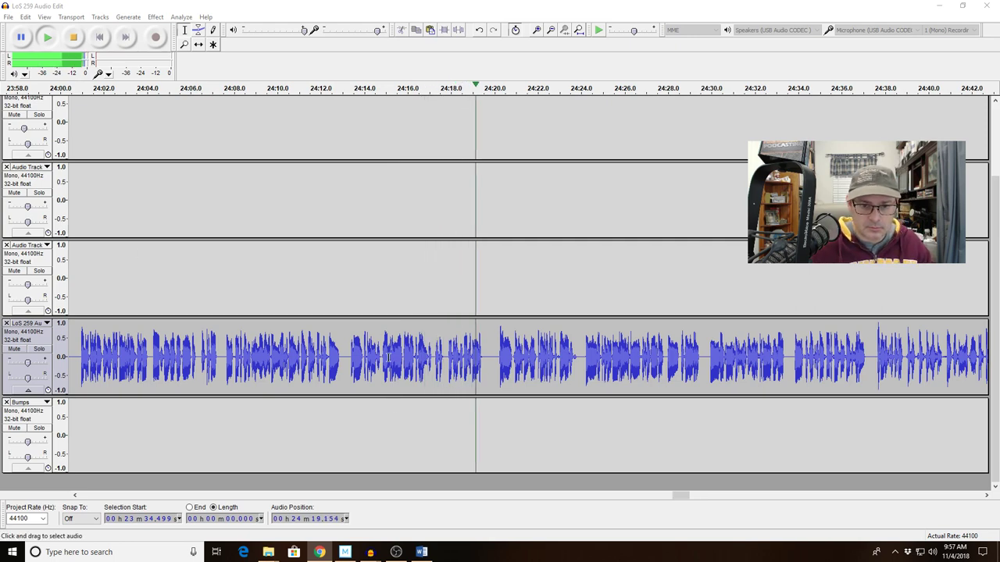
# Examine the 2.159-second stretch starting at 24:15.129 up close and play its opening words, including from 24:15.253
pyautogui.moveTo(389, 355); pyautogui.dragTo(435, 355)
pyautogui.click(565, 30)
pyautogui.press('space')
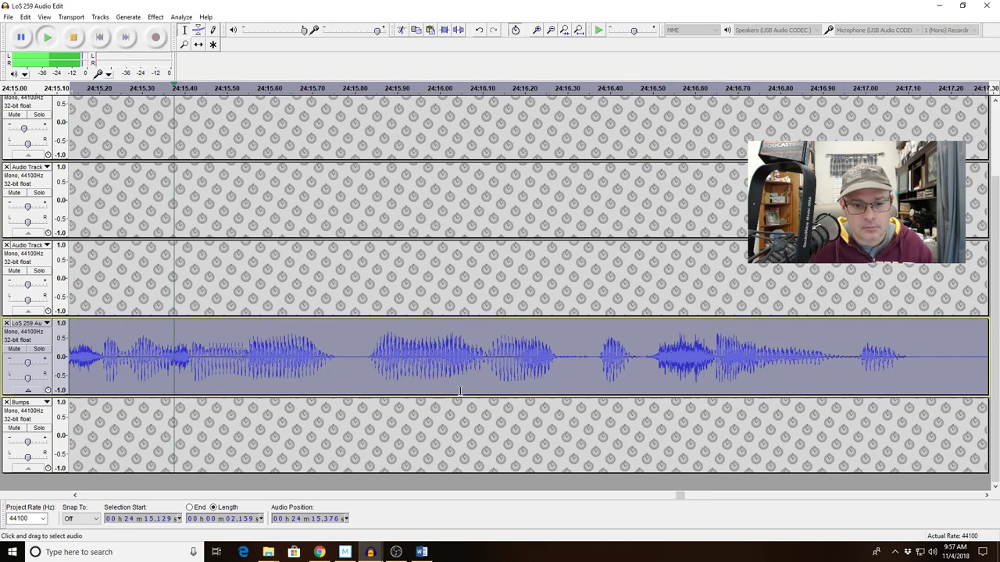
pyautogui.press('space')
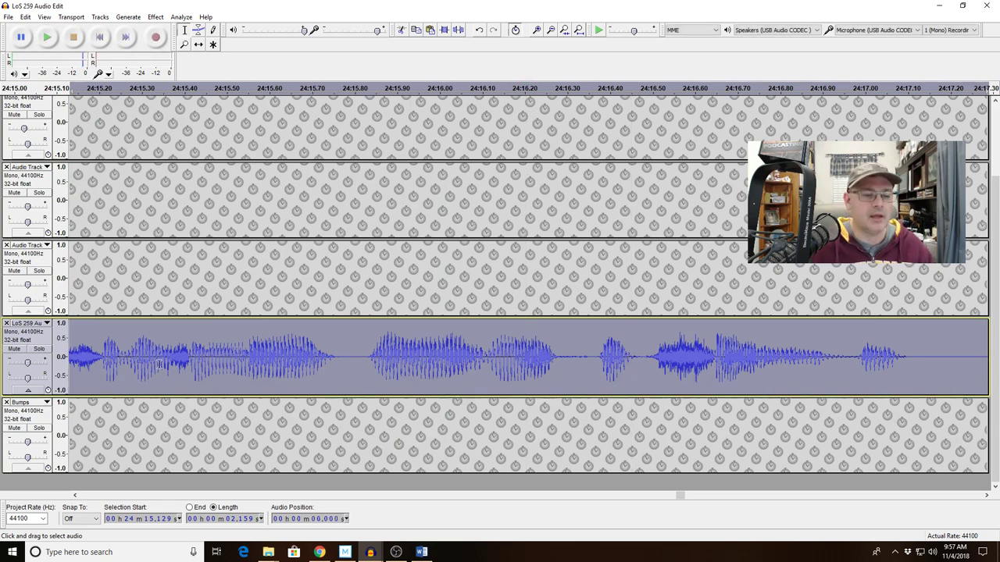
pyautogui.moveTo(90, 343); pyautogui.dragTo(230, 359)
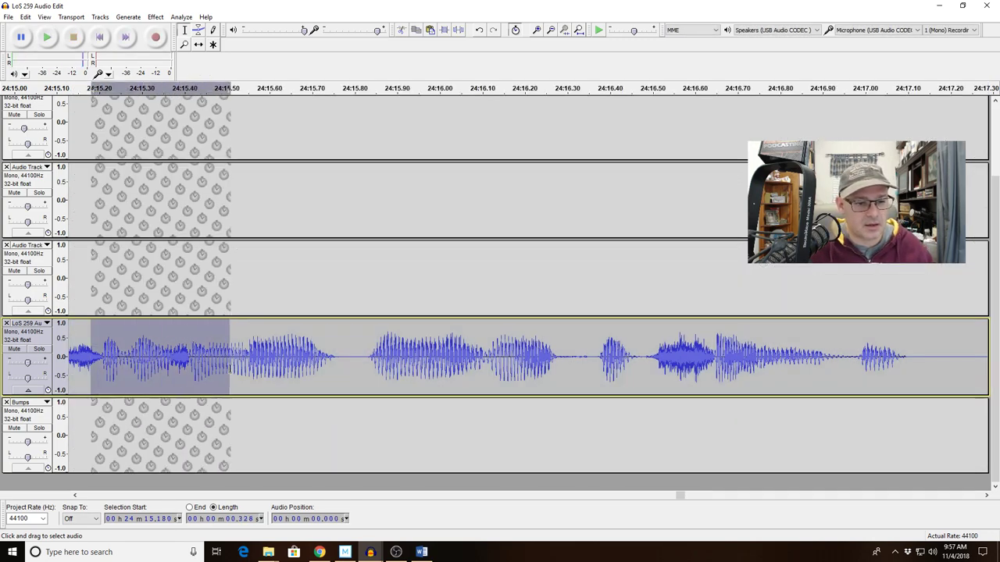
pyautogui.click(244, 368)
pyautogui.click(121, 357)
pyautogui.press('space')
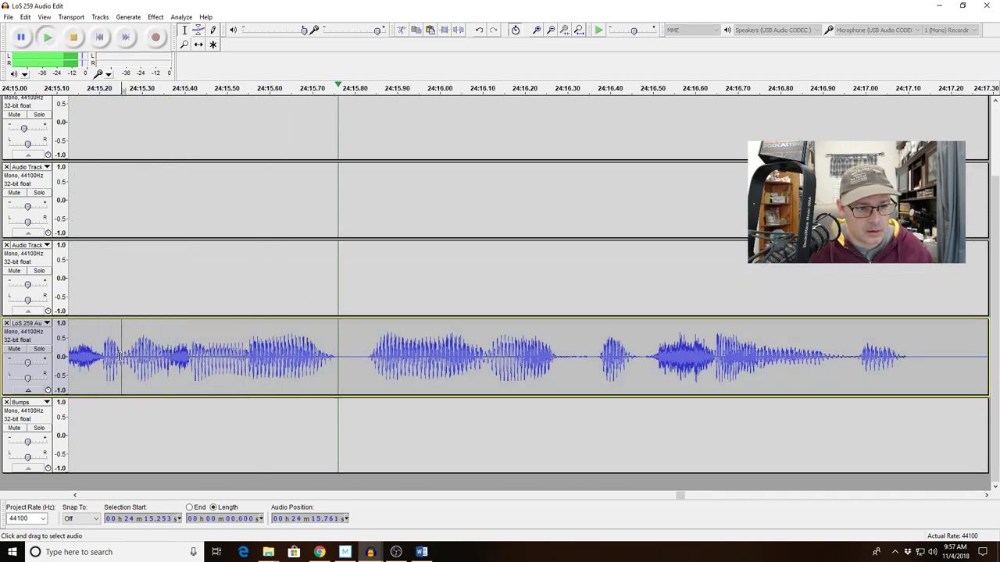
pyautogui.press('space')
# Examine the joined syllables within the phrase, marking stretches from 24:15.416, 24:15.203 and 24:15.346
pyautogui.moveTo(189, 357); pyautogui.dragTo(290, 359)
pyautogui.press('space')
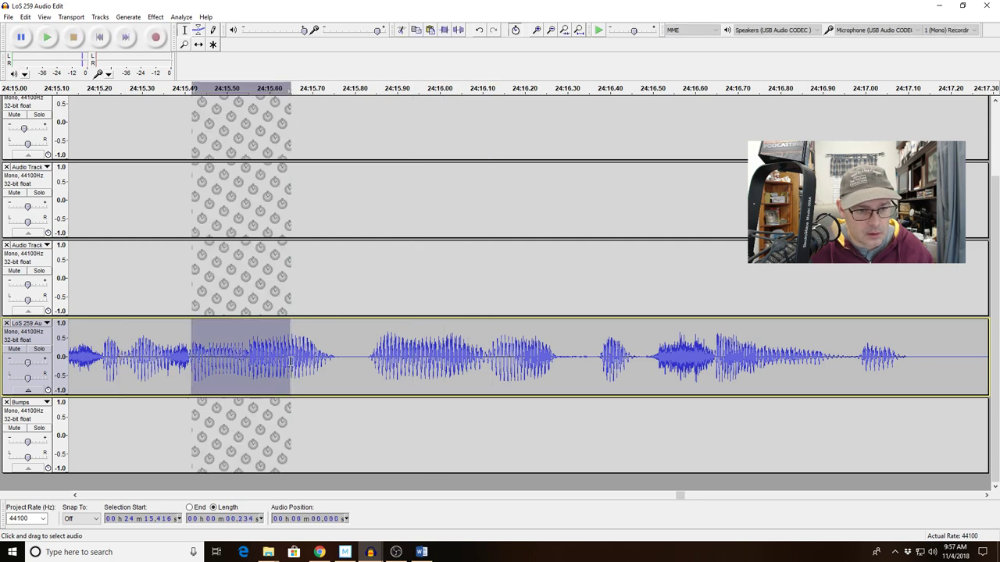
pyautogui.click(316, 361)
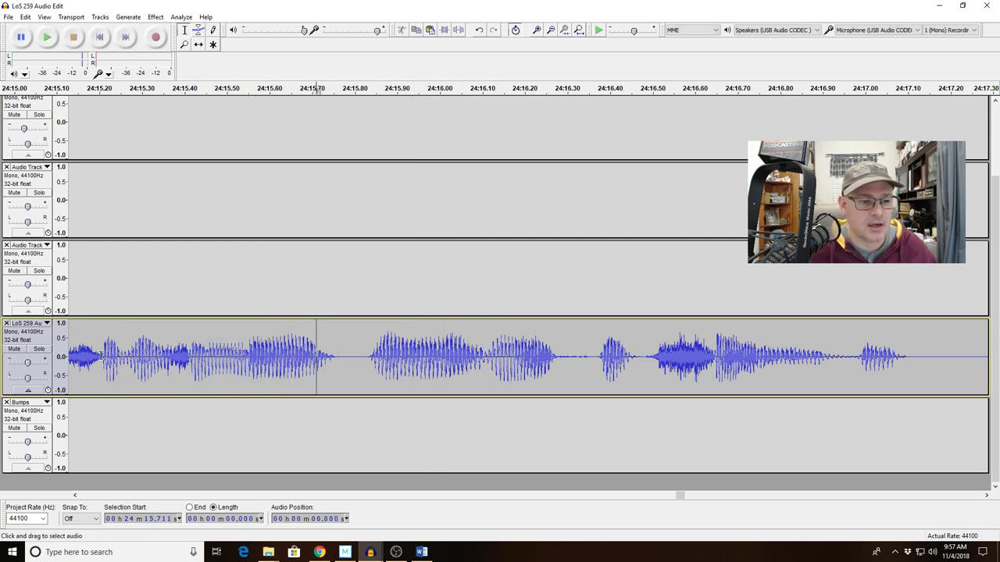
pyautogui.moveTo(101, 355); pyautogui.dragTo(245, 371)
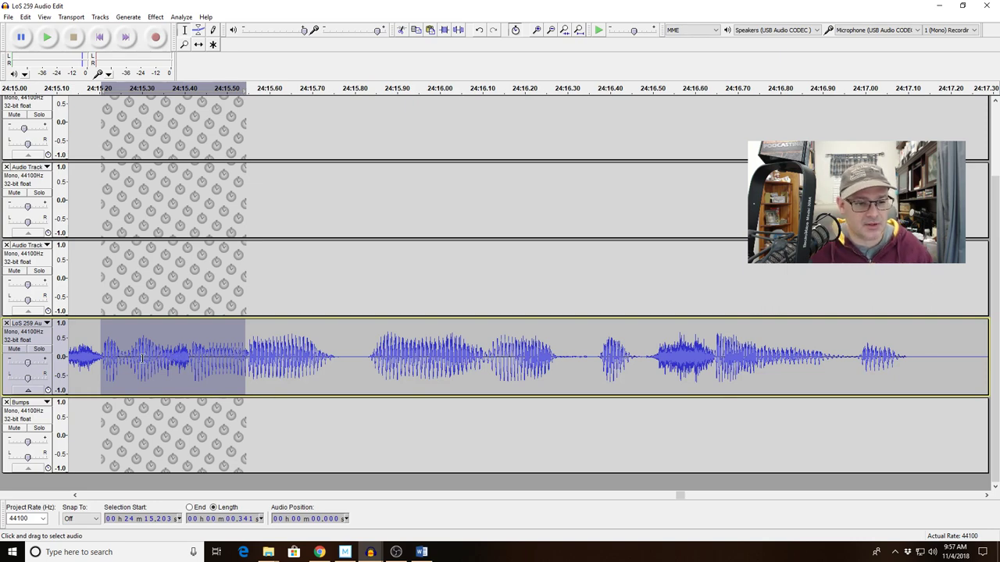
pyautogui.moveTo(162, 357); pyautogui.dragTo(229, 359)
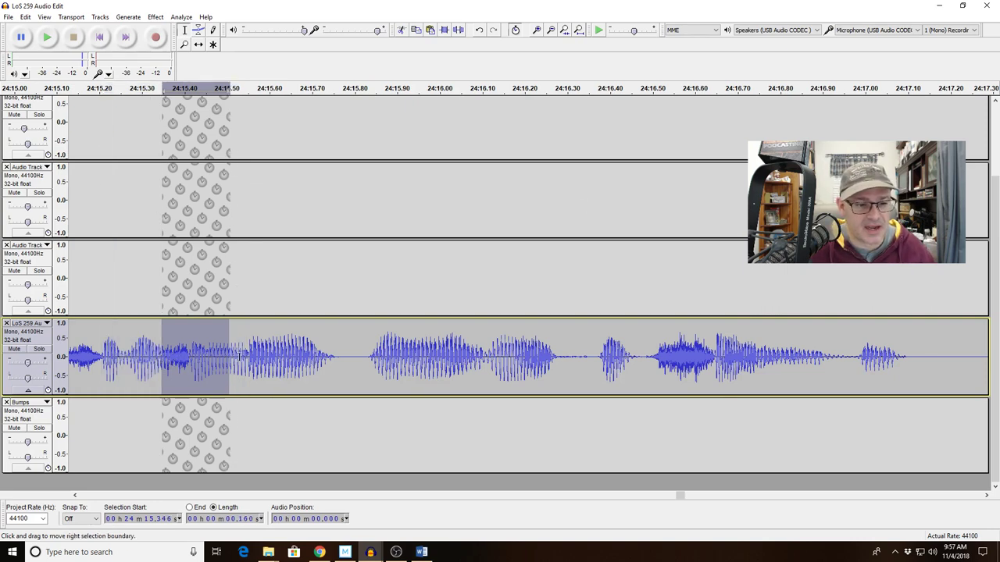
pyautogui.click(564, 30)
pyautogui.click(550, 31)
pyautogui.click(551, 33)
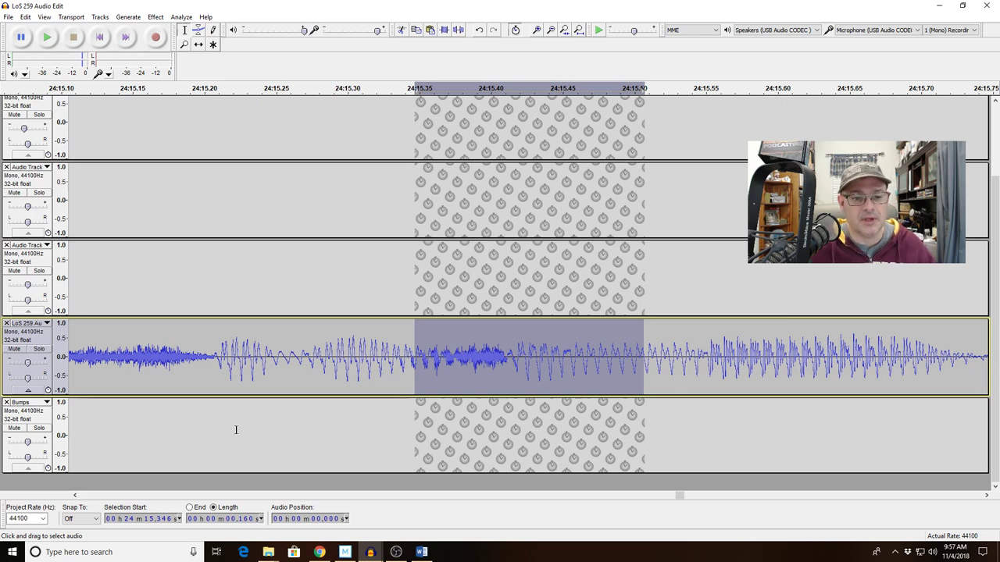
# Play onward from 24:14.845 and delete the 0.627-second word starting at 24:20.219 after the pause
pyautogui.click(550, 31)
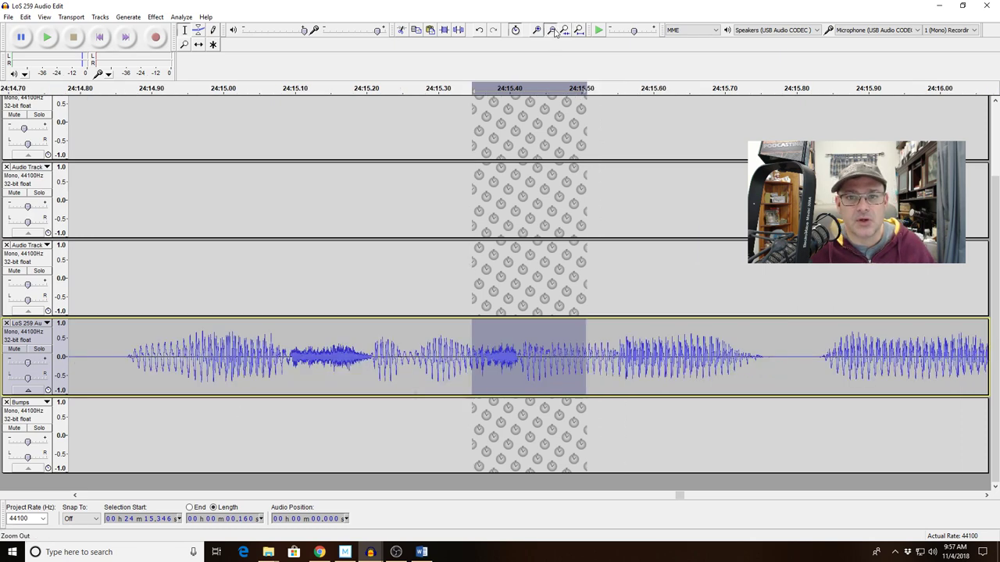
pyautogui.click(552, 31)
pyautogui.click(551, 31)
pyautogui.click(551, 31)
pyautogui.click(476, 357)
pyautogui.press('space')
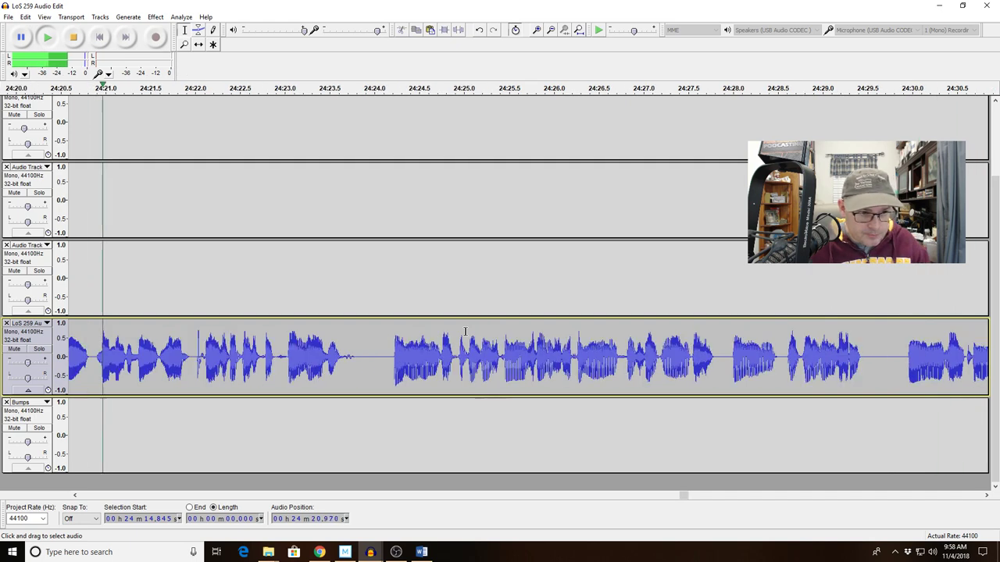
pyautogui.moveTo(169, 355); pyautogui.dragTo(64, 357)
pyautogui.moveTo(288, 359); pyautogui.dragTo(343, 376)
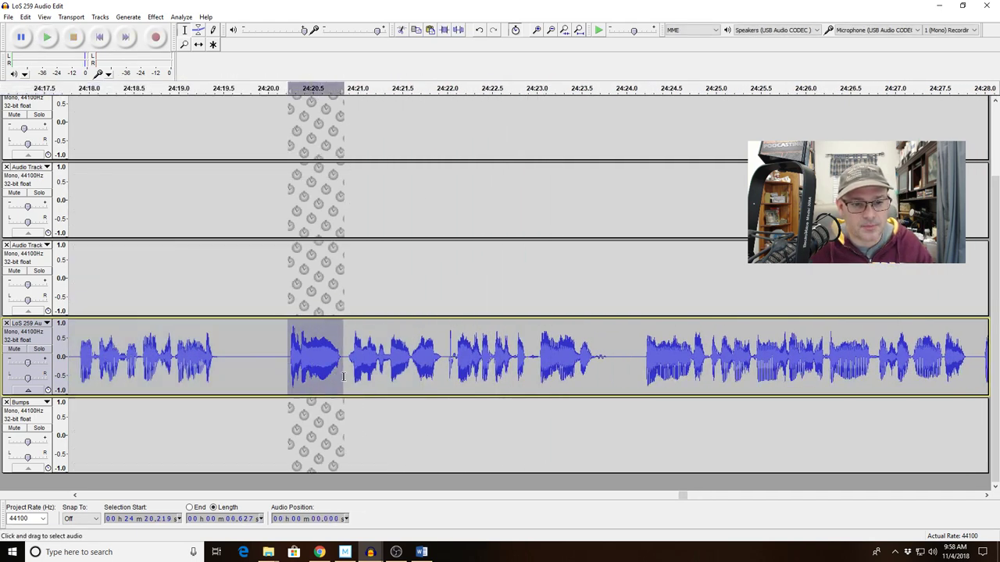
pyautogui.press('Delete')
# Play the voice track from 24:18.360 to check the cut after the pause
pyautogui.click(121, 357)
pyautogui.press('space')
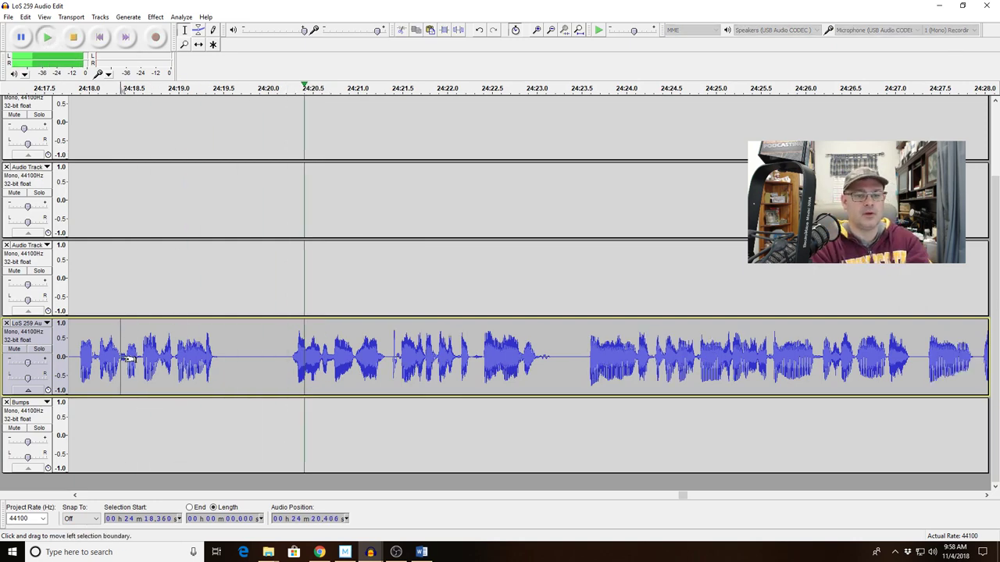
pyautogui.press('space')
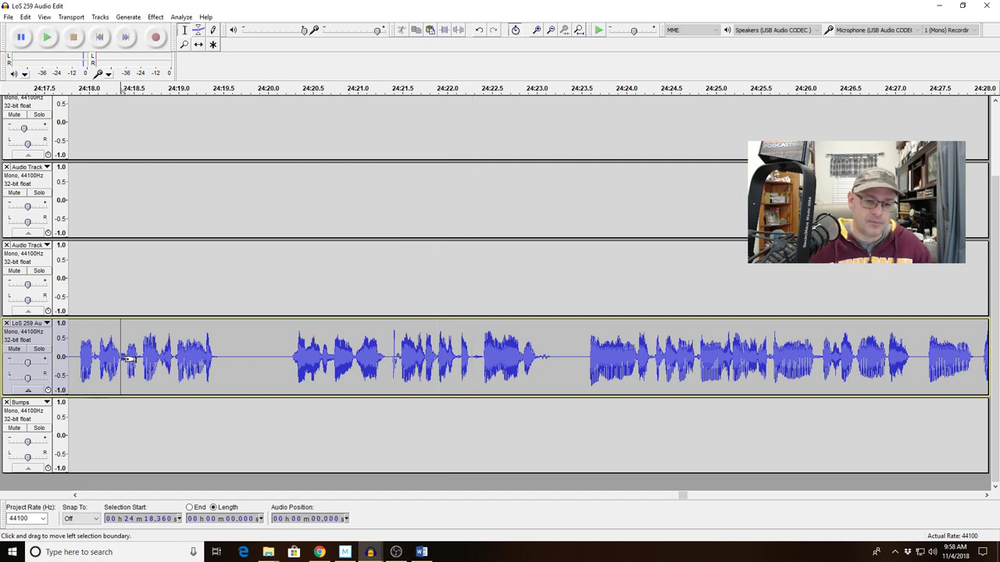
# Reduce the plosive pop by applying Equalization with the Bass Cut curve to 0.102 seconds starting at 24:21.378
pyautogui.moveTo(364, 356); pyautogui.dragTo(420, 357)
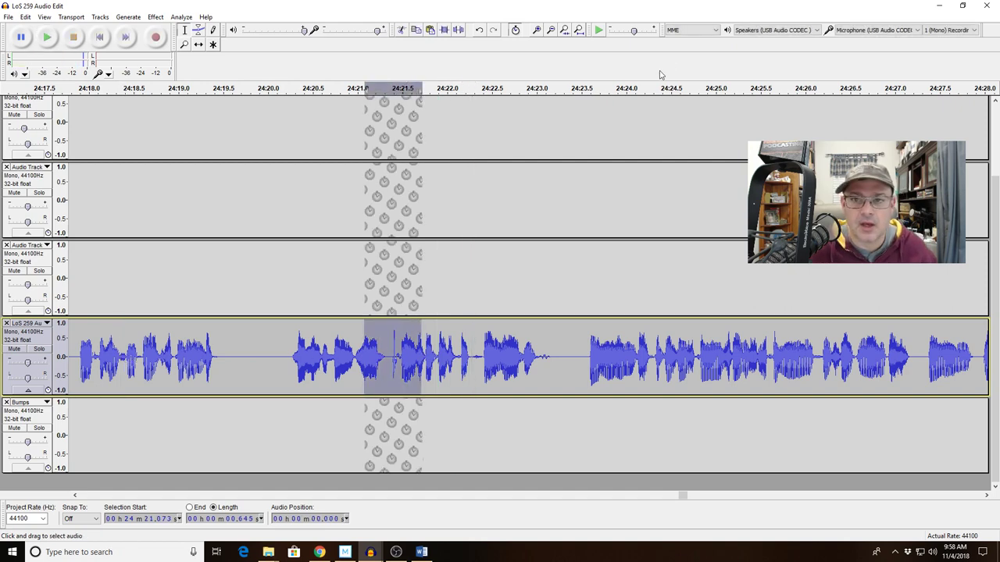
pyautogui.click(564, 30)
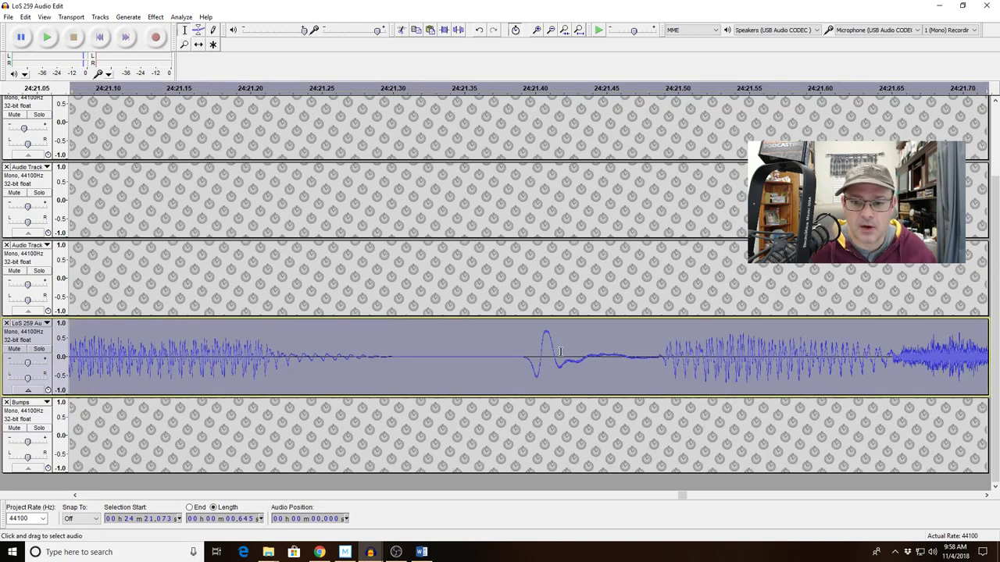
pyautogui.moveTo(649, 360); pyautogui.dragTo(504, 360)
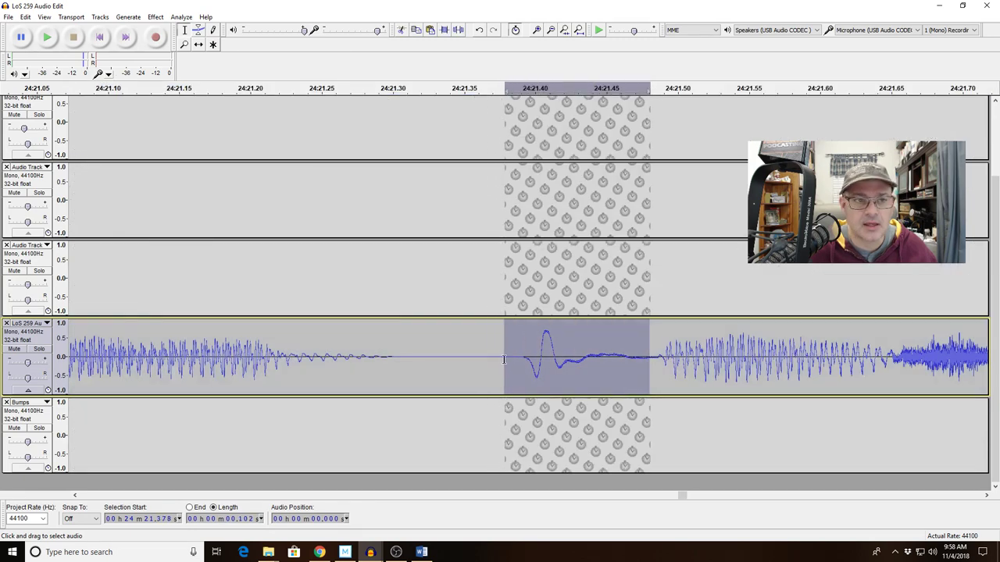
pyautogui.click(155, 16)
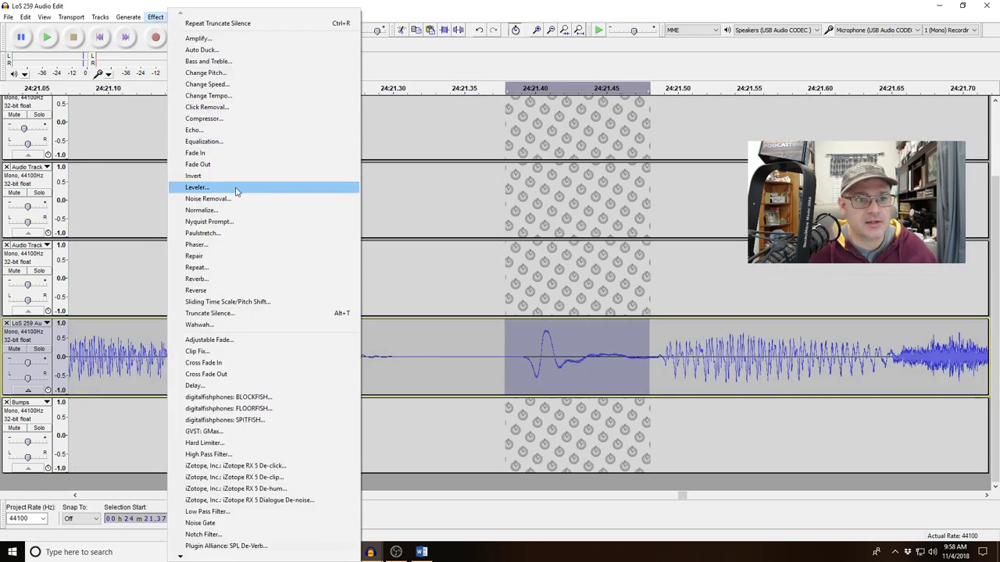
pyautogui.click(205, 141)
pyautogui.click(434, 374)
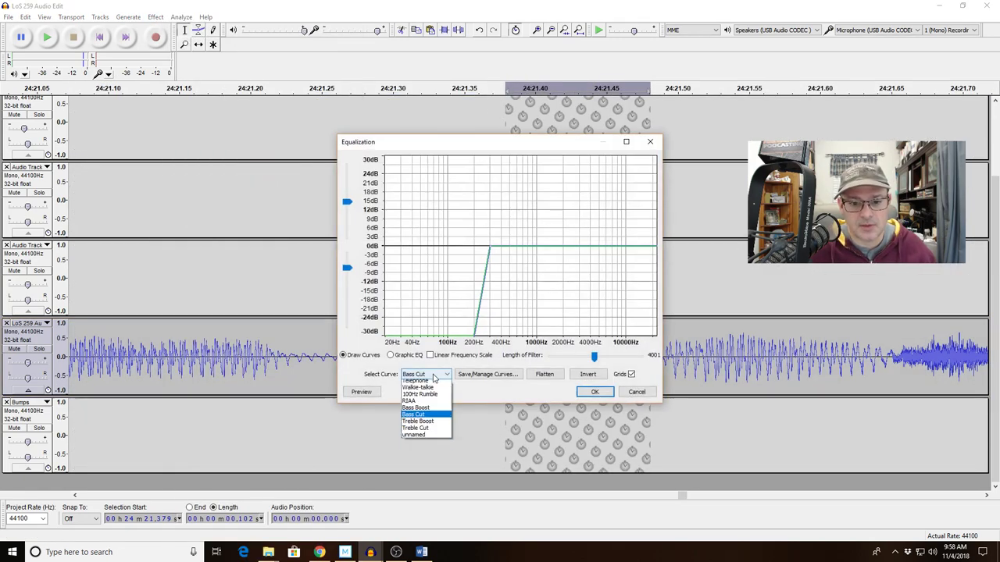
pyautogui.click(430, 424)
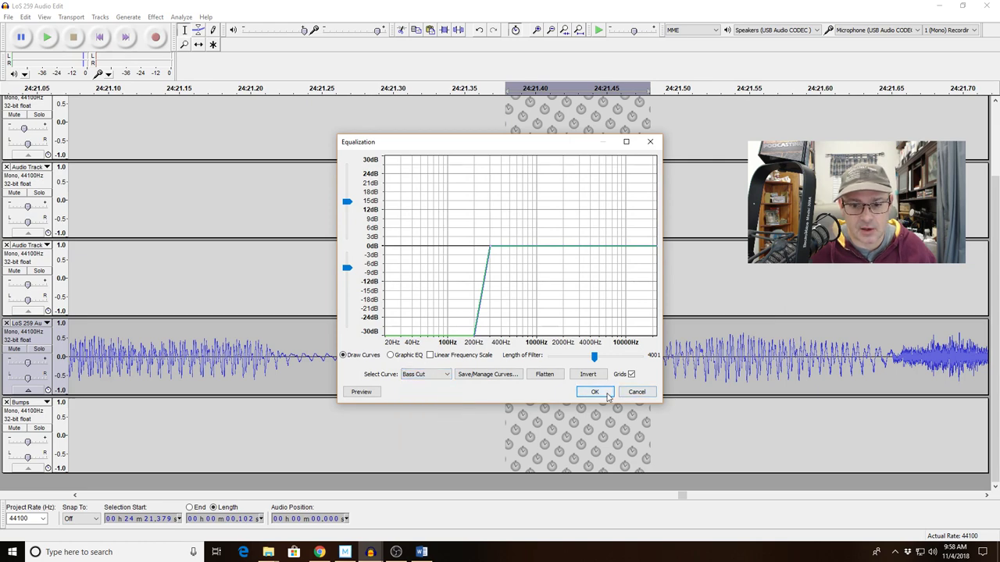
pyautogui.click(594, 392)
# Play the voice track from 24:20.627 to check the treated plosive, and replay it from 24:18.581
pyautogui.click(555, 31)
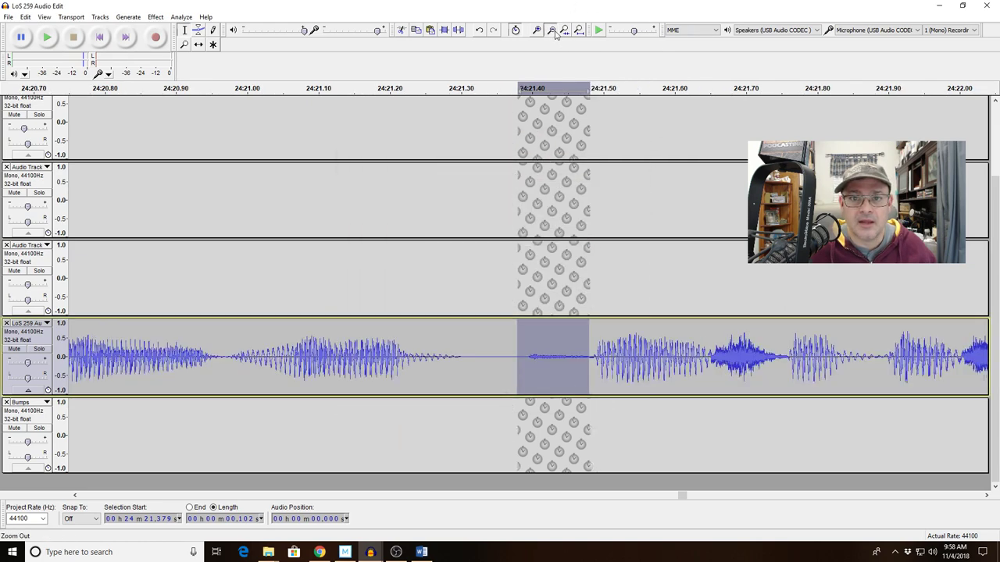
pyautogui.click(555, 32)
pyautogui.click(555, 32)
pyautogui.click(555, 33)
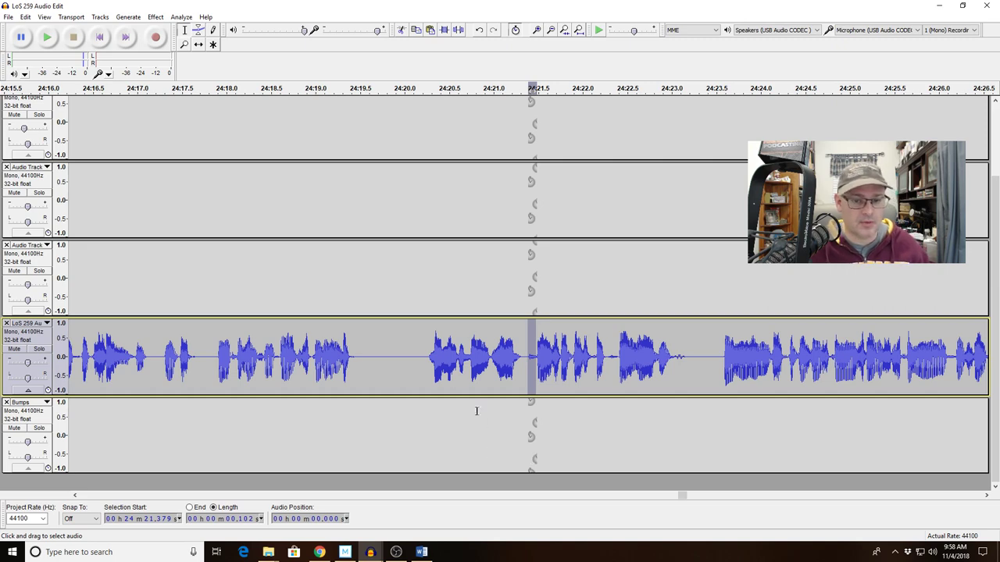
pyautogui.click(460, 373)
pyautogui.press('space')
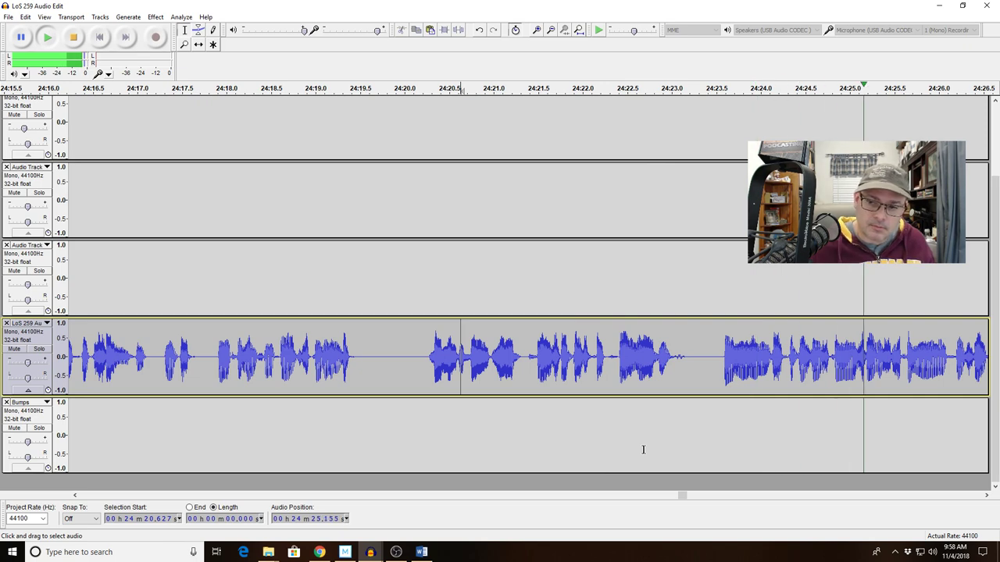
pyautogui.press('space')
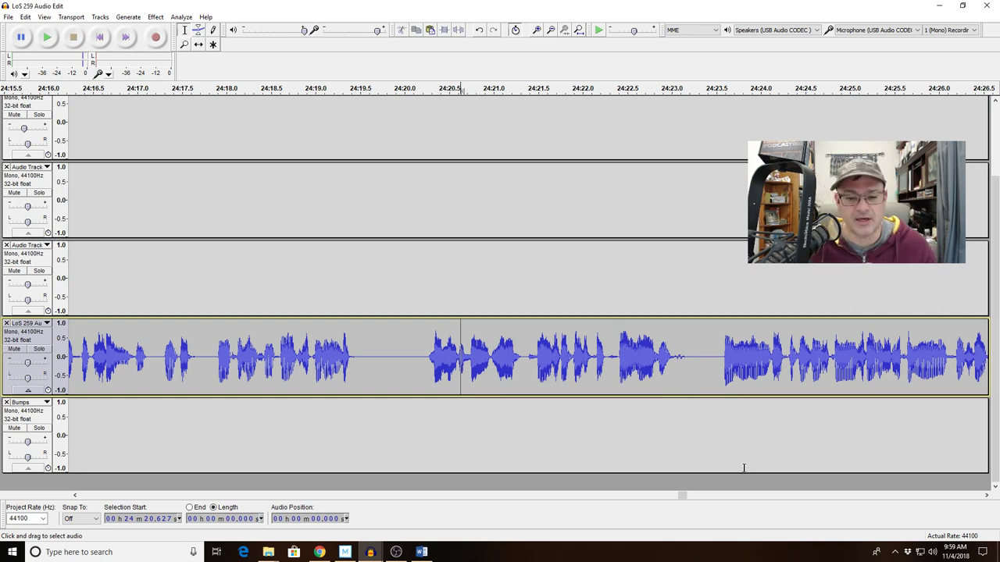
pyautogui.click(279, 352)
pyautogui.press('space')
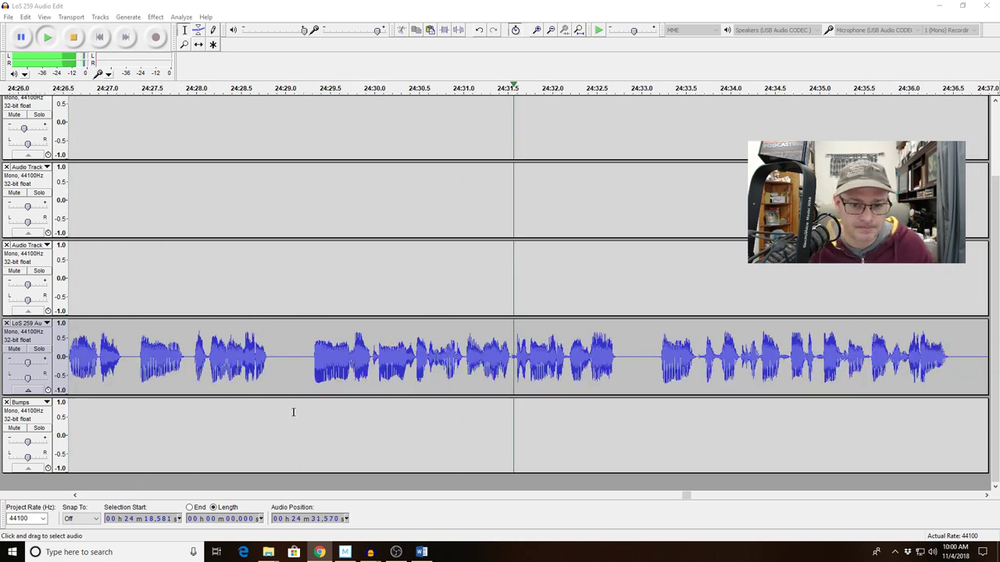
# Play the 1.450-second stretch starting at 24:30.834 and examine its waveform up close
pyautogui.moveTo(450, 356); pyautogui.dragTo(577, 328)
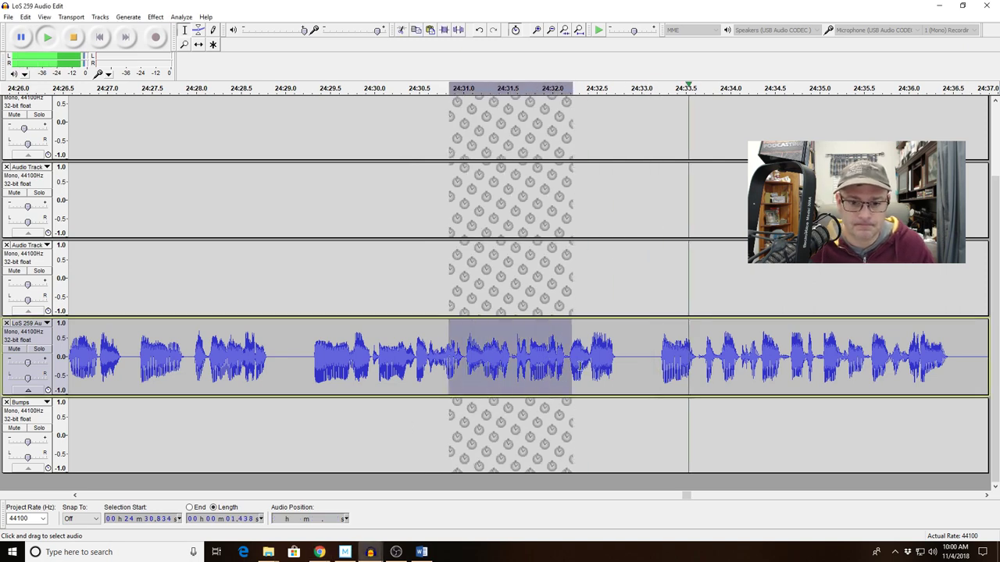
pyautogui.press('space')
pyautogui.press('space')
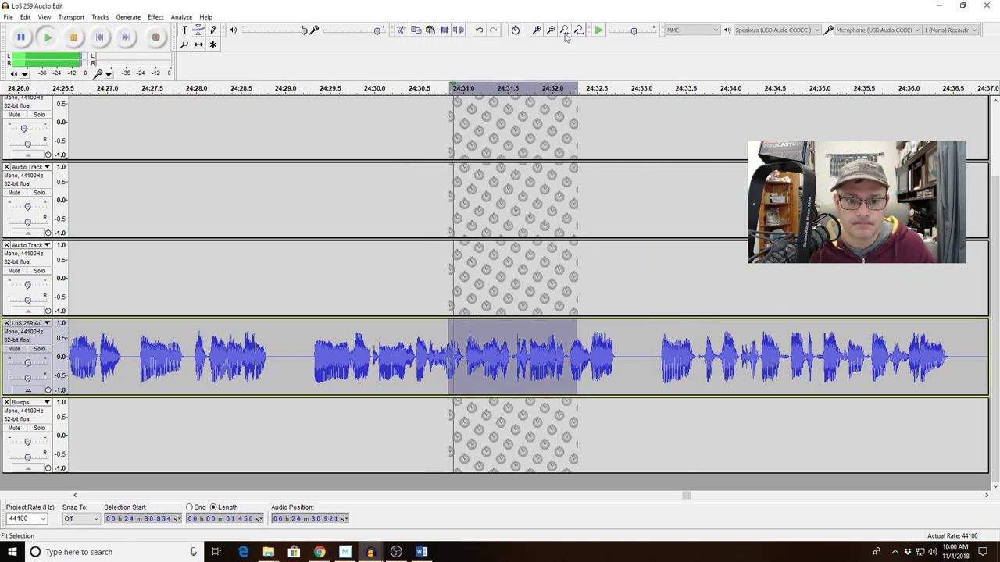
pyautogui.click(563, 31)
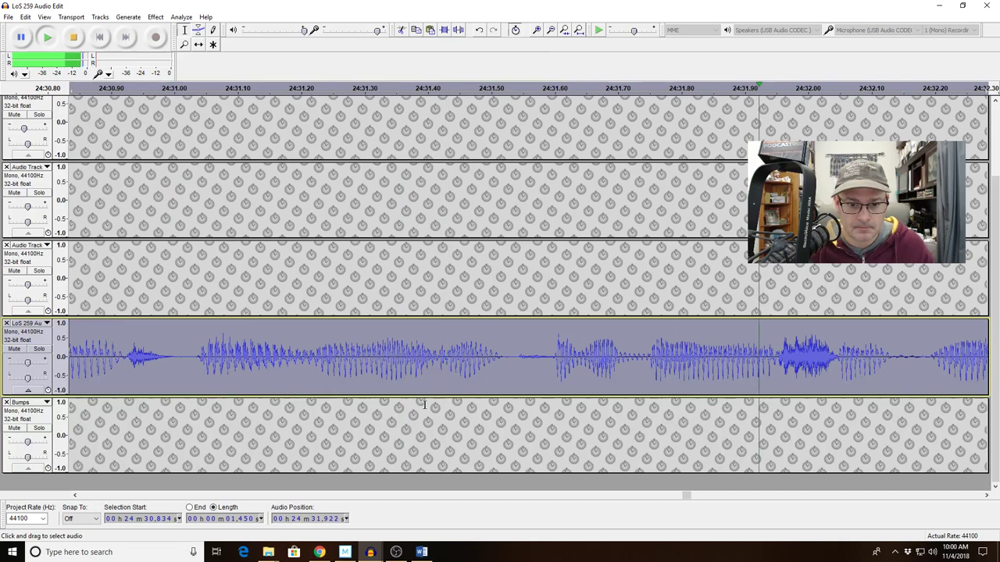
# Play the voice track onward from 24:31.061, with a wider stretch of the timeline in view
pyautogui.click(212, 367)
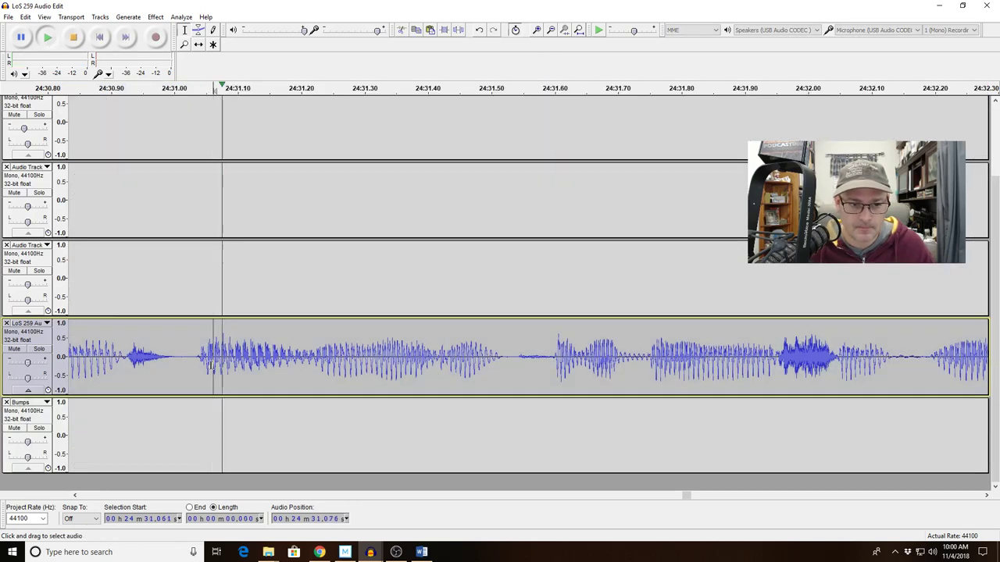
pyautogui.press('space')
pyautogui.click(551, 30)
pyautogui.click(550, 30)
pyautogui.click(550, 30)
pyautogui.click(550, 30)
pyautogui.click(551, 31)
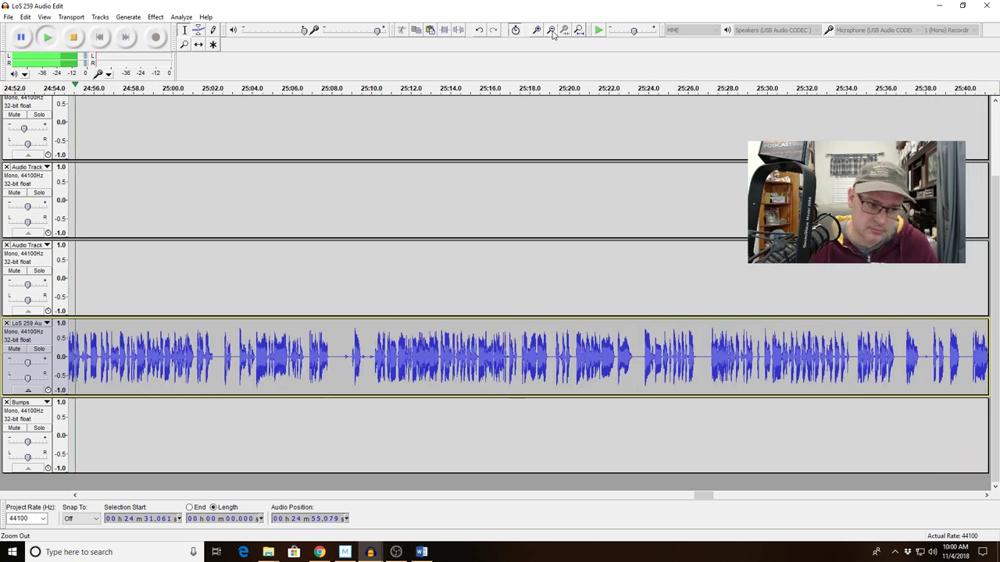
# Stop playback and delete the 1.429-second stretch starting at 24:52.475 from the voice track
pyautogui.click(189, 355)
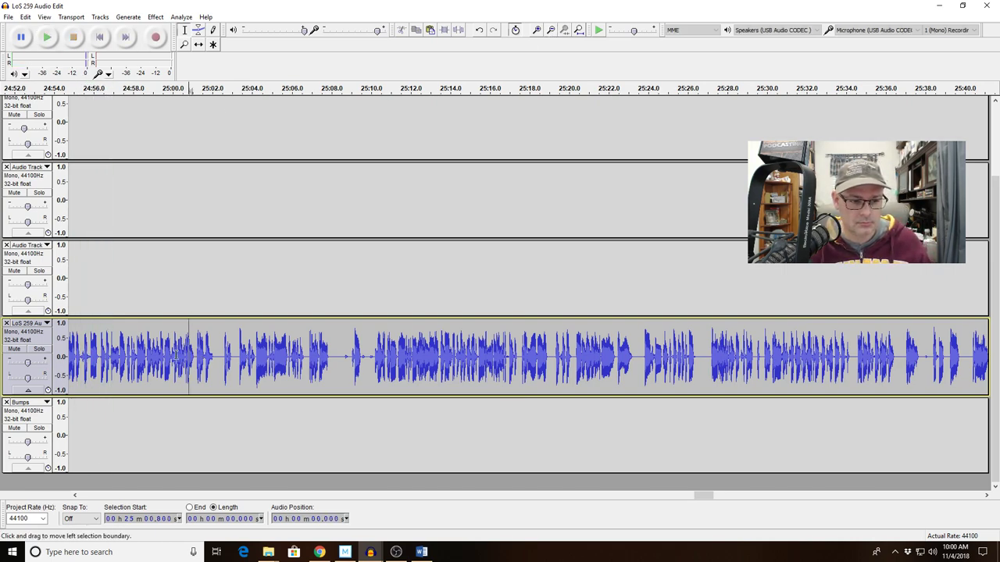
pyautogui.moveTo(176, 355); pyautogui.dragTo(302, 355)
pyautogui.hotkey('ctrl', 'e')
pyautogui.click(374, 338)
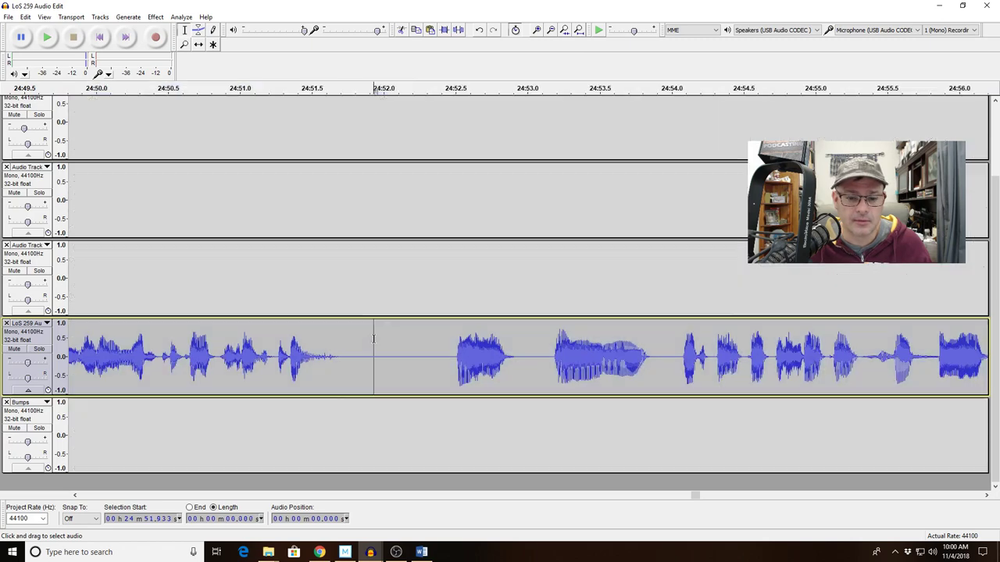
pyautogui.moveTo(657, 364); pyautogui.dragTo(451, 372)
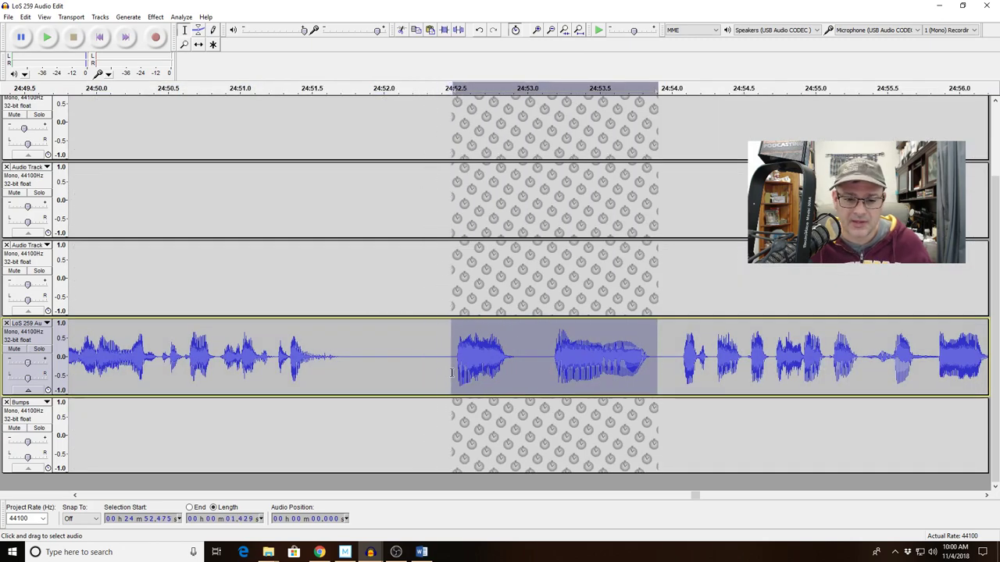
pyautogui.press('Delete')
# Play the voice track from 24:47.500 to check the cut, with a wider stretch of the timeline in view
pyautogui.click(550, 30)
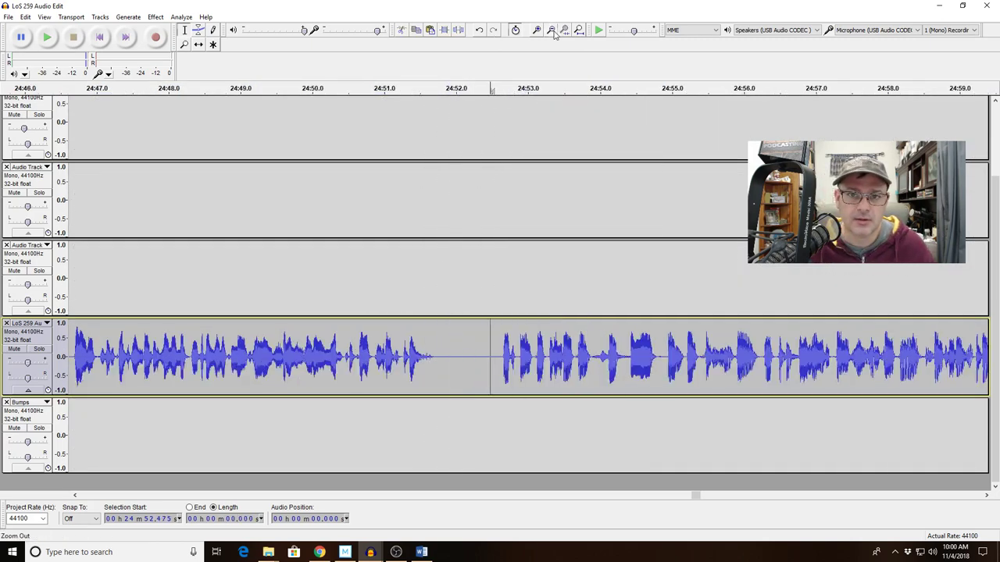
pyautogui.click(550, 30)
pyautogui.click(550, 29)
pyautogui.click(430, 360)
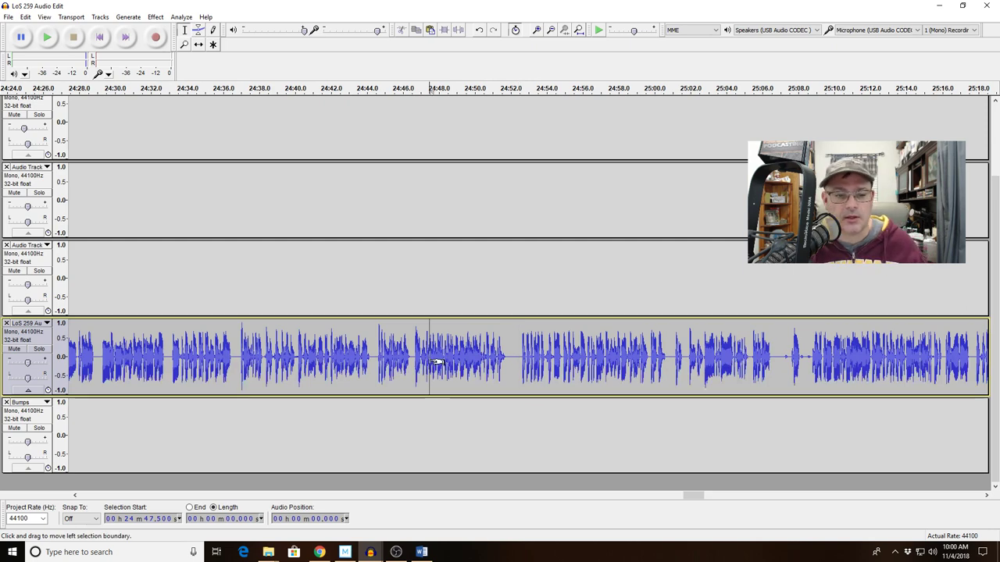
pyautogui.press('space')
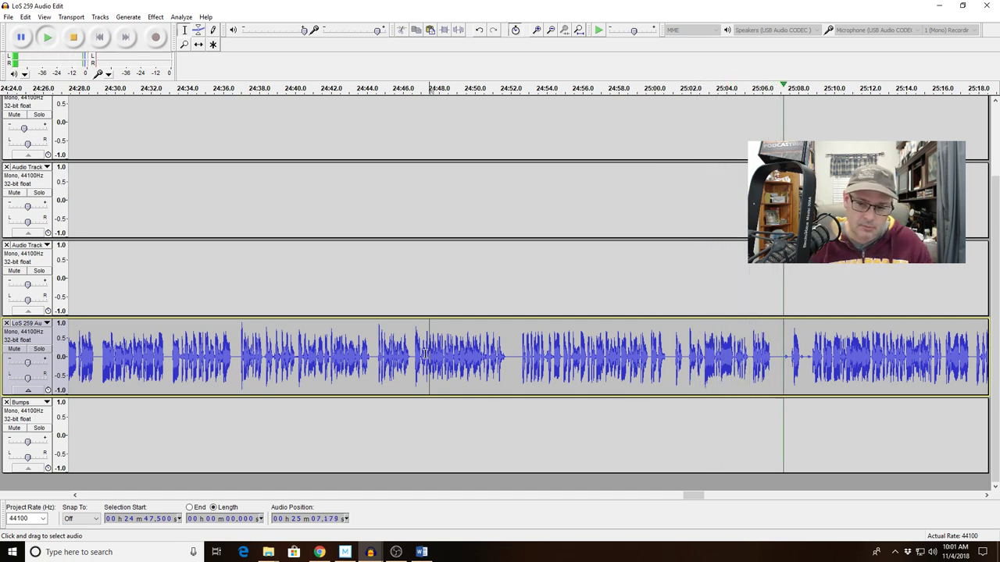
# Play the 3.329-second stretch starting at 25:03.219 and examine its waveform up close
pyautogui.moveTo(713, 357); pyautogui.dragTo(771, 358)
pyautogui.press('space')
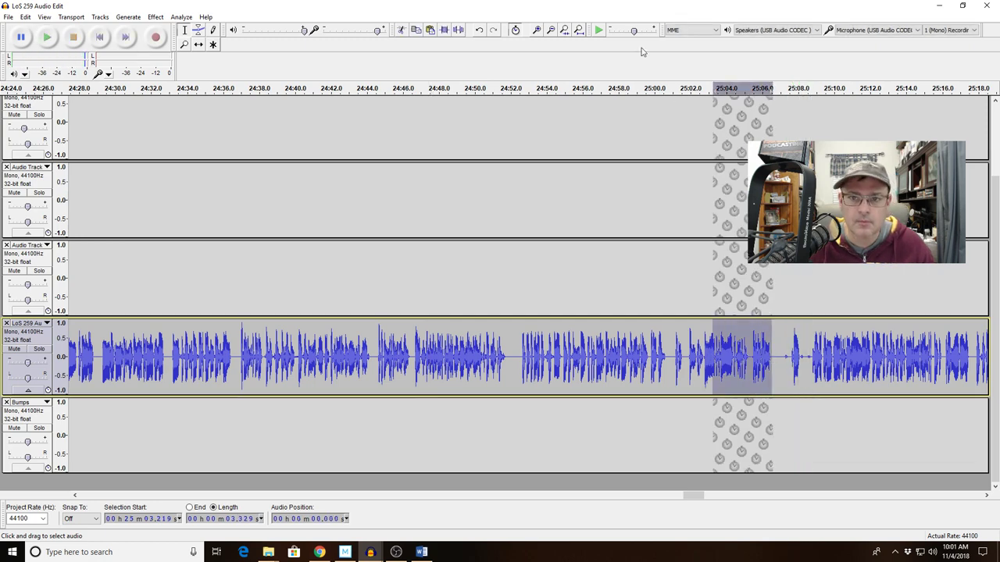
pyautogui.click(566, 31)
pyautogui.press('space')
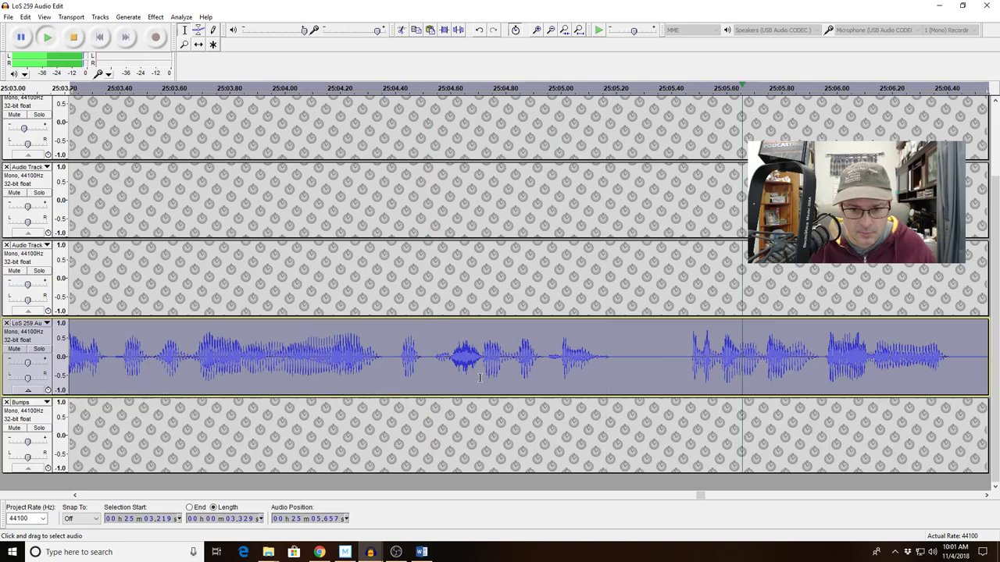
pyautogui.press('space')
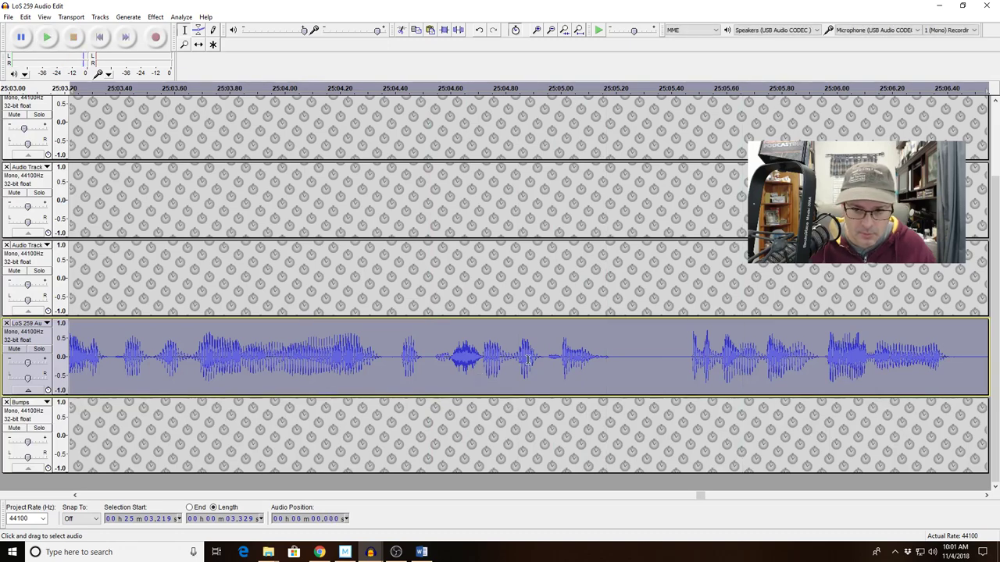
# Replay the voice track from 25:04.568 and again from 25:03.793
pyautogui.click(441, 361)
pyautogui.press('space')
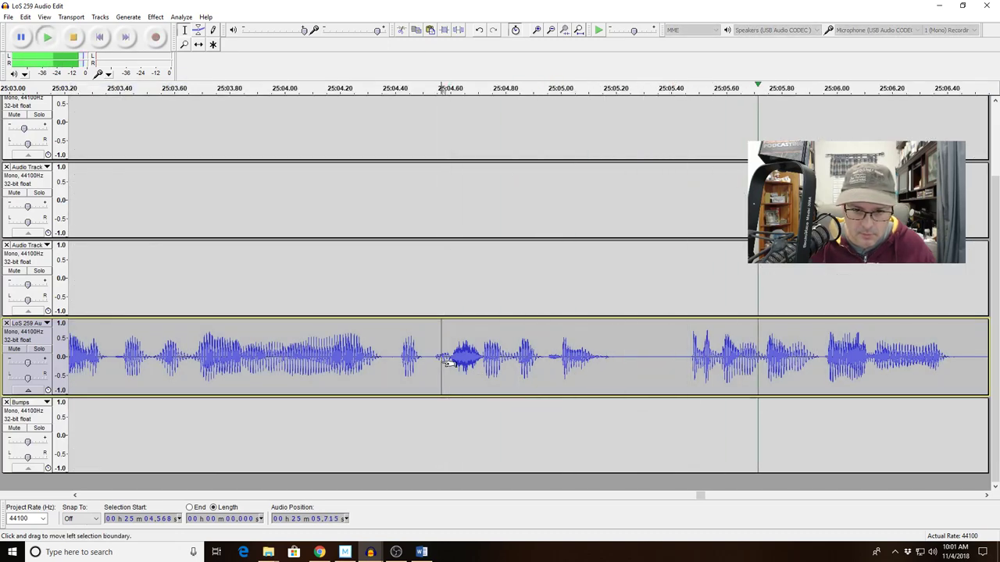
pyautogui.press('space')
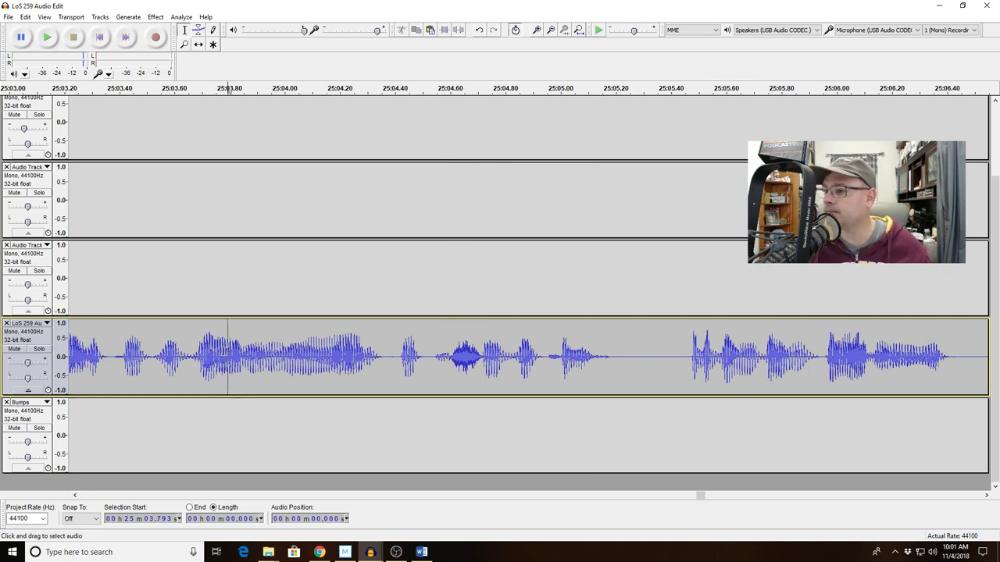
pyautogui.press('space')
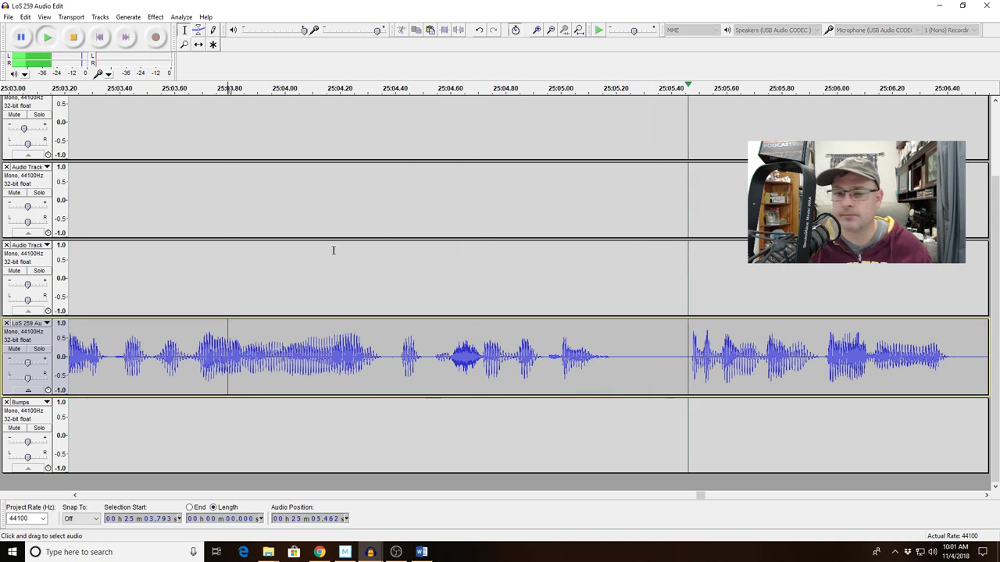
# Silence the faint noises in the 0.638 seconds of the voice track starting at 25:08.071
pyautogui.click(554, 32)
pyautogui.click(554, 32)
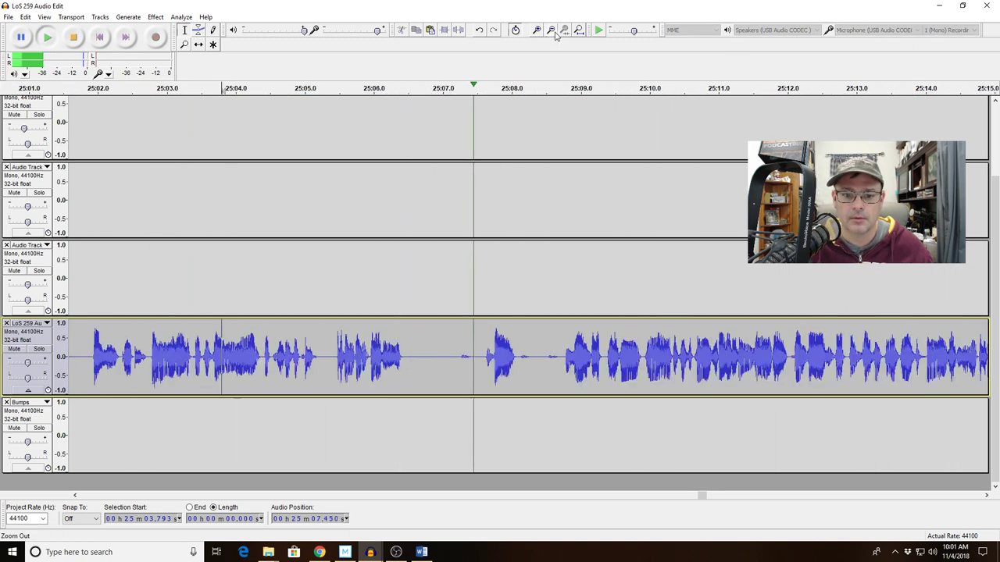
pyautogui.click(544, 30)
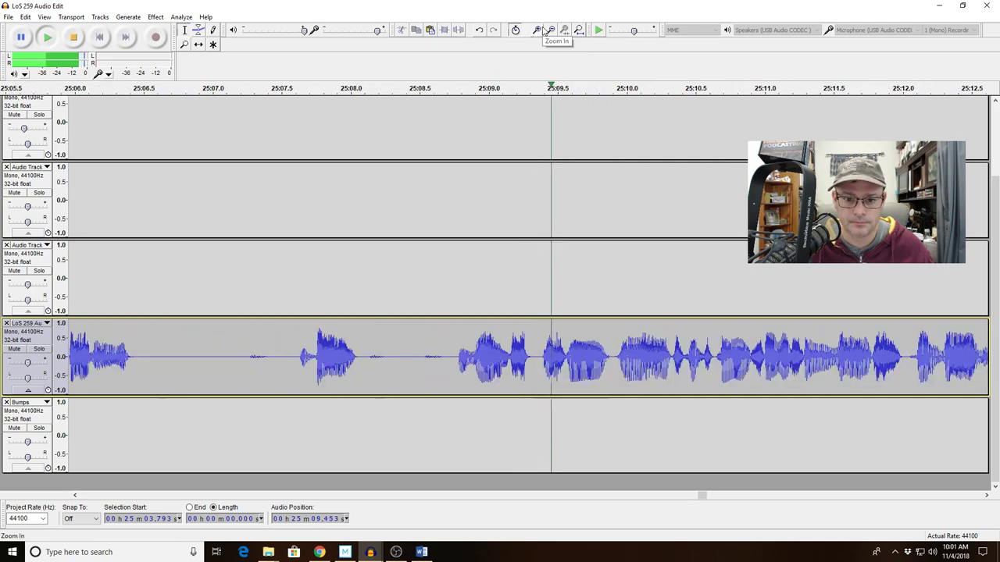
pyautogui.press('space')
pyautogui.moveTo(361, 367); pyautogui.dragTo(448, 373)
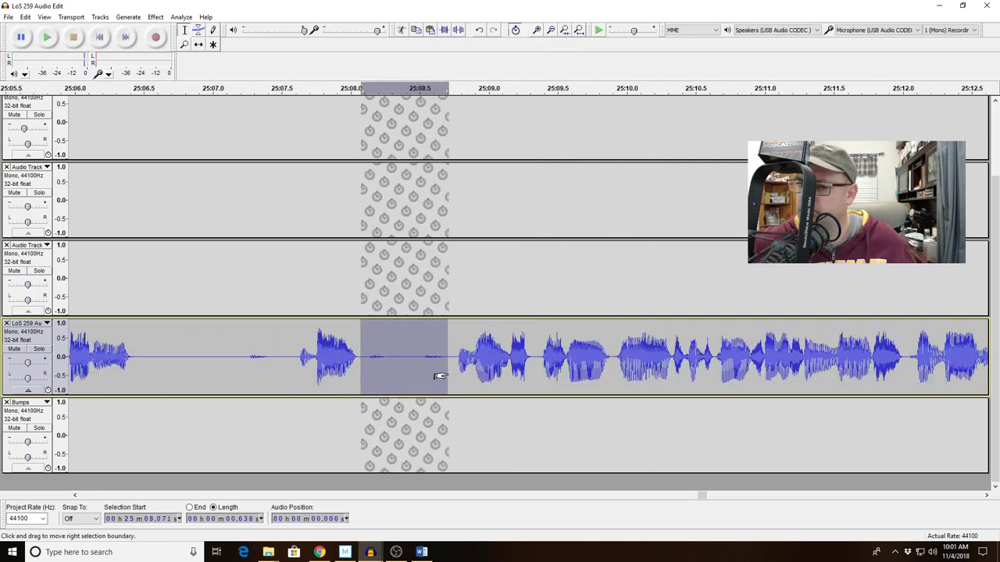
pyautogui.press('space')
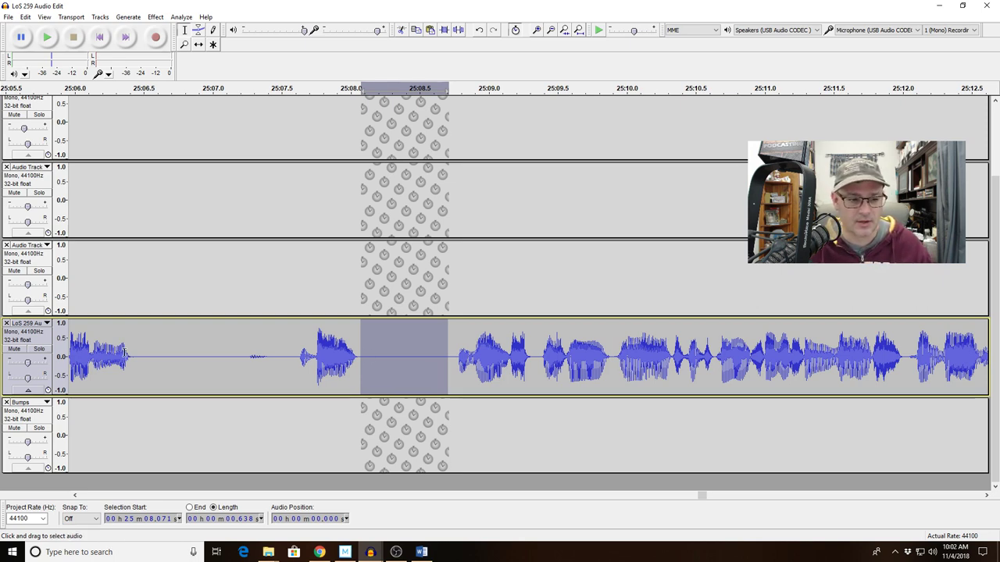
# Apply Truncate Silence to the 2.894 seconds starting at 25:06.317, with level -40 dB, duration 0.85 seconds and truncation to 0.85 seconds
pyautogui.moveTo(121, 353); pyautogui.dragTo(510, 373)
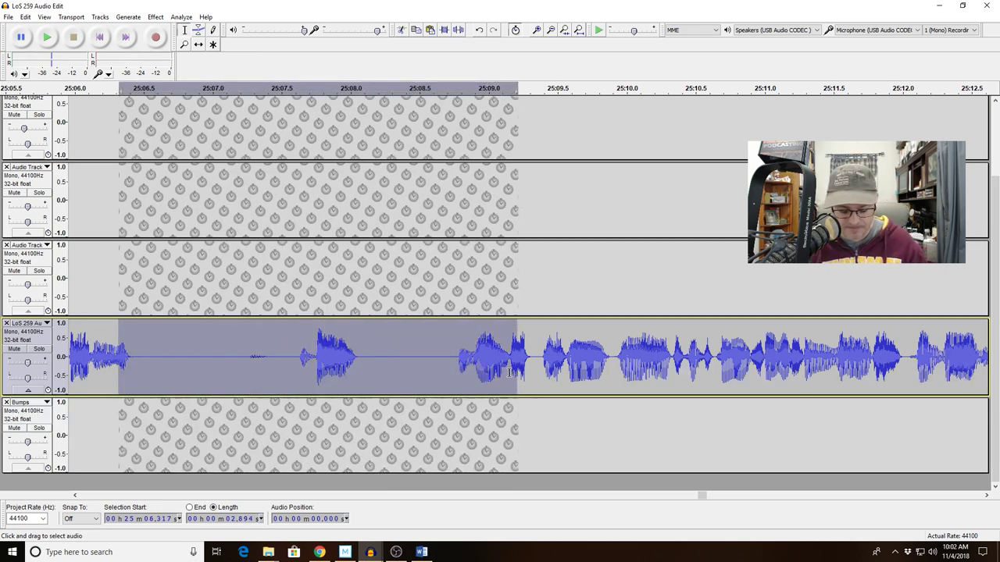
pyautogui.hotkey('ctrl', 'r')
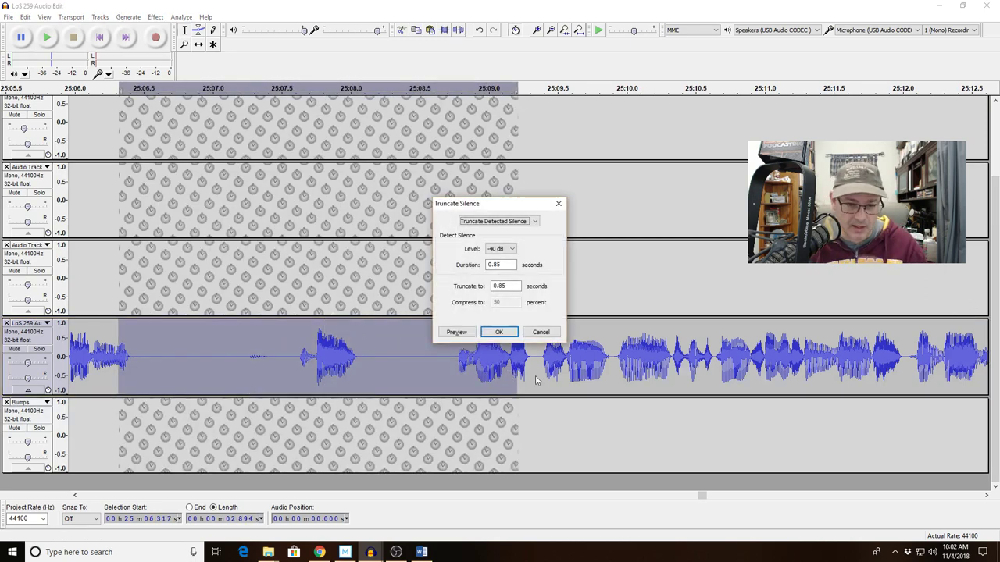
pyautogui.click(499, 332)
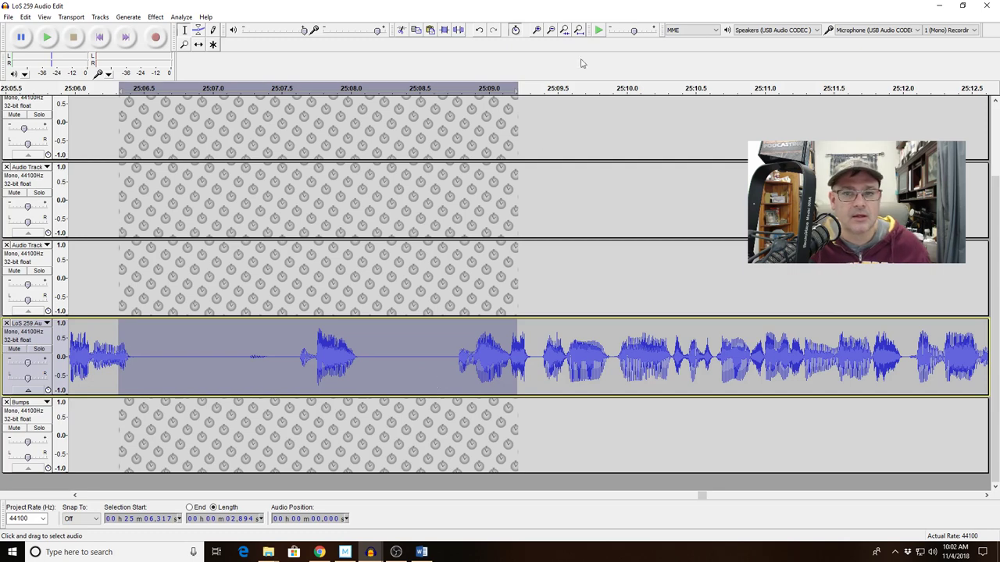
# Play the voice track onward from 25:05.393 to check the edited passage
pyautogui.click(551, 31)
pyautogui.click(551, 31)
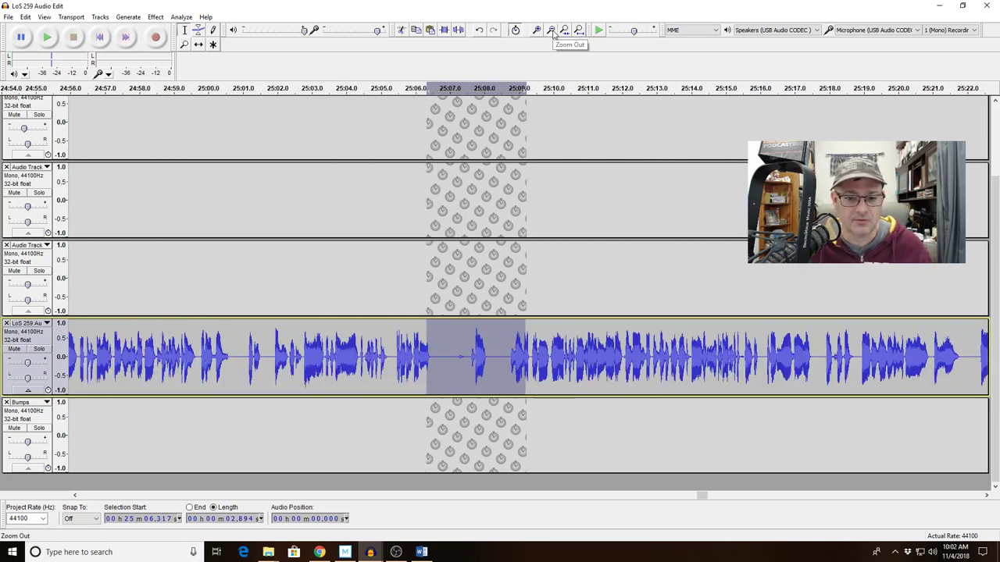
pyautogui.click(394, 356)
pyautogui.press('space')
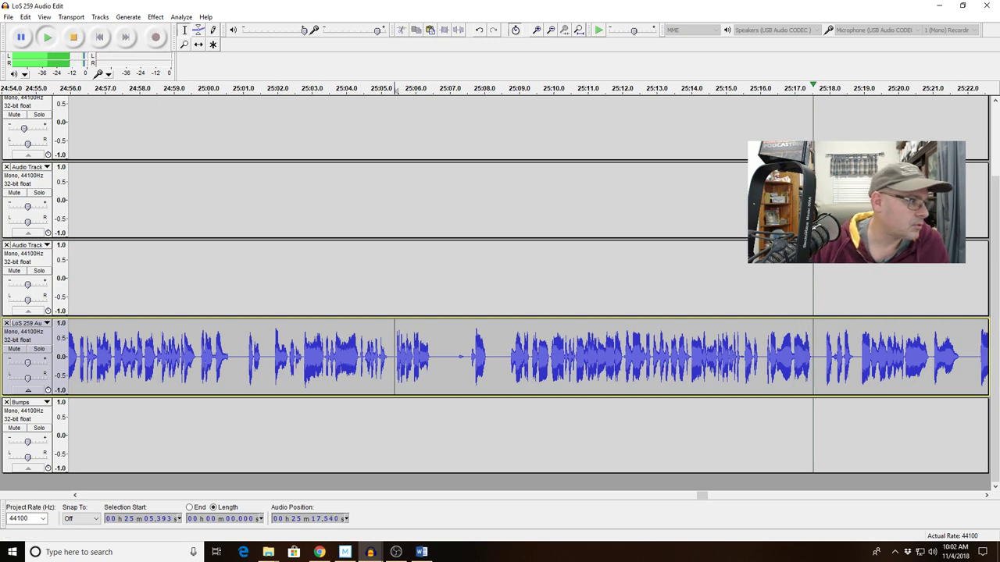
pyautogui.hotkey('alt', 'Tab')
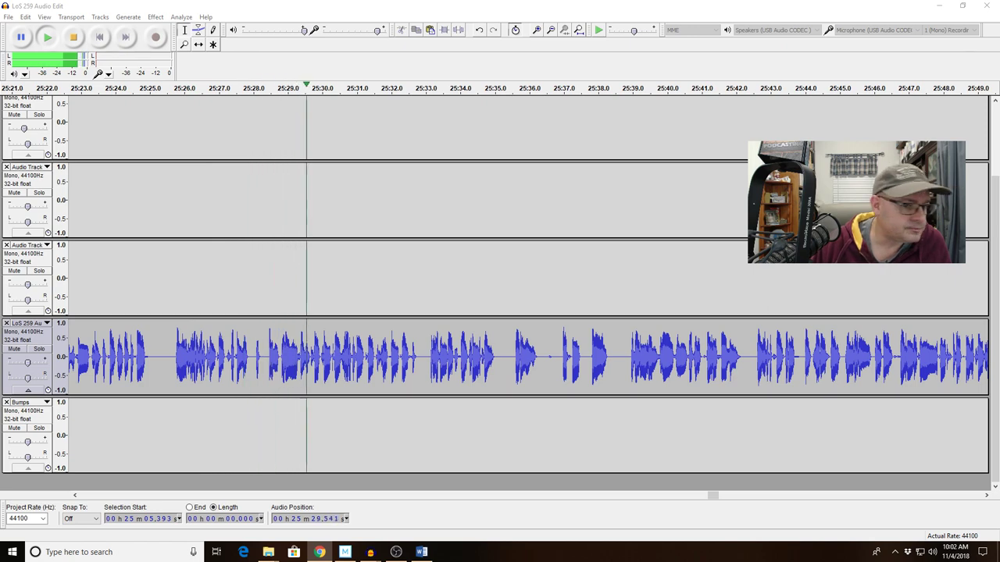
# Play the 2.686-second stretch starting at 25:27.107 and delete the 0.349 seconds starting at 25:28.442 from it
pyautogui.moveTo(222, 352); pyautogui.dragTo(314, 355)
pyautogui.press('space')
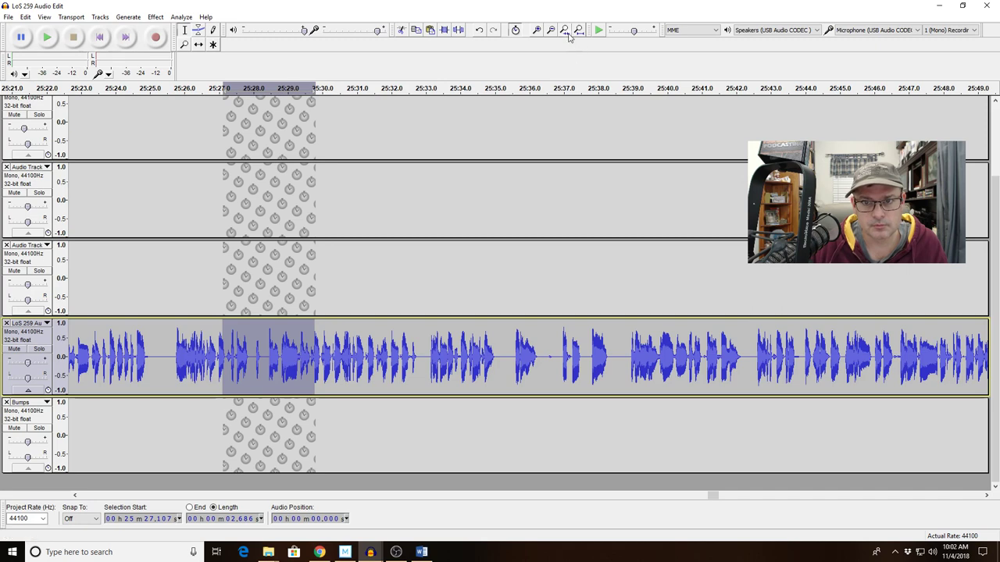
pyautogui.hotkey('ctrl', 'e')
pyautogui.press('space')
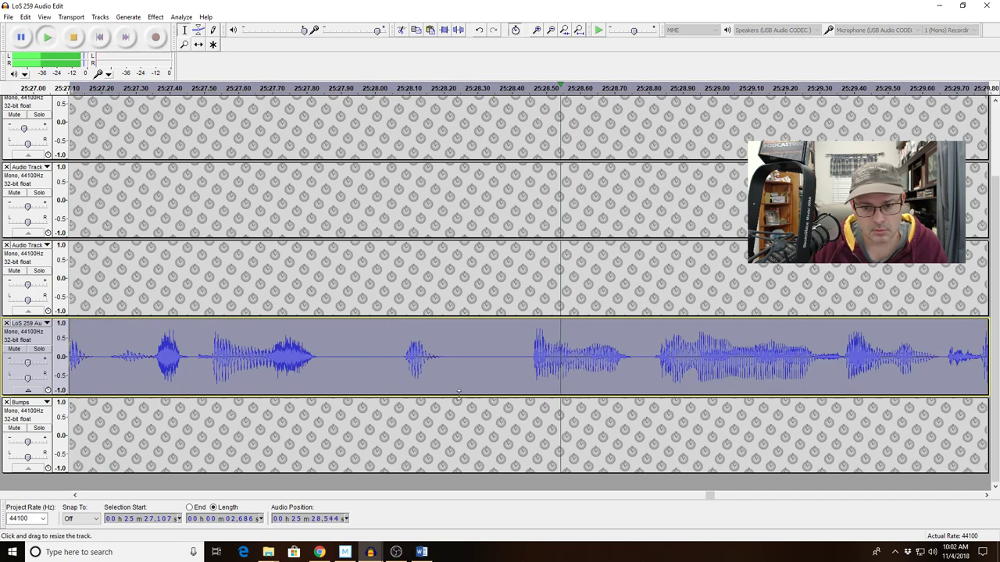
pyautogui.click(645, 361)
pyautogui.moveTo(645, 361); pyautogui.dragTo(524, 367)
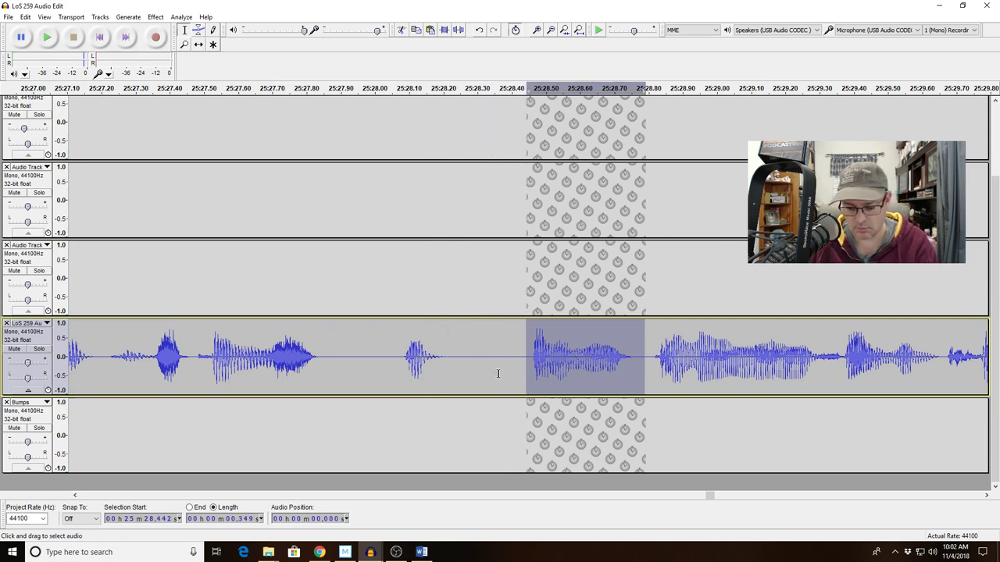
pyautogui.press('Delete')
# Play the voice track from 25:27.247 to check the cut and listen on through the following passage
pyautogui.click(117, 87)
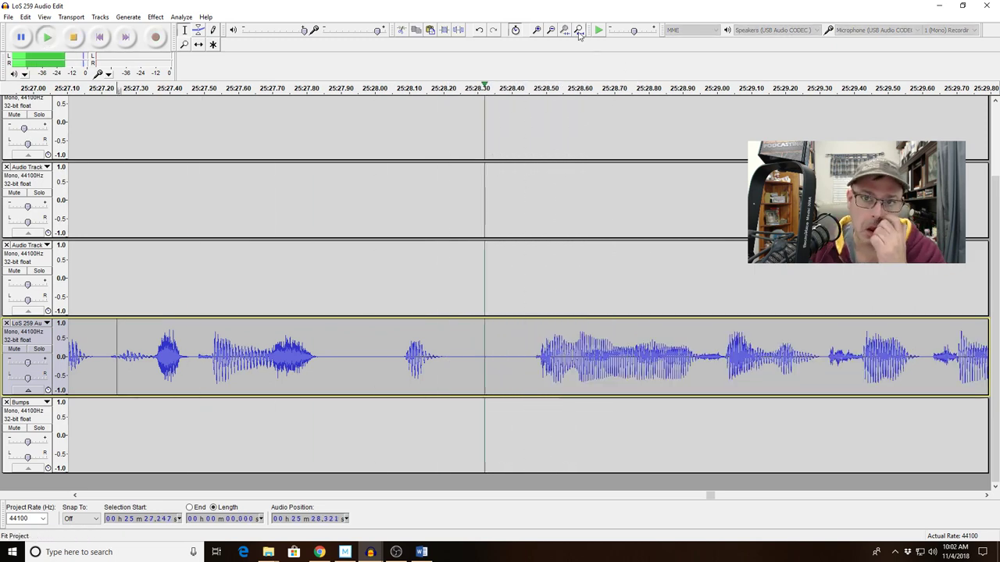
pyautogui.click(550, 30)
pyautogui.click(551, 30)
pyautogui.click(551, 30)
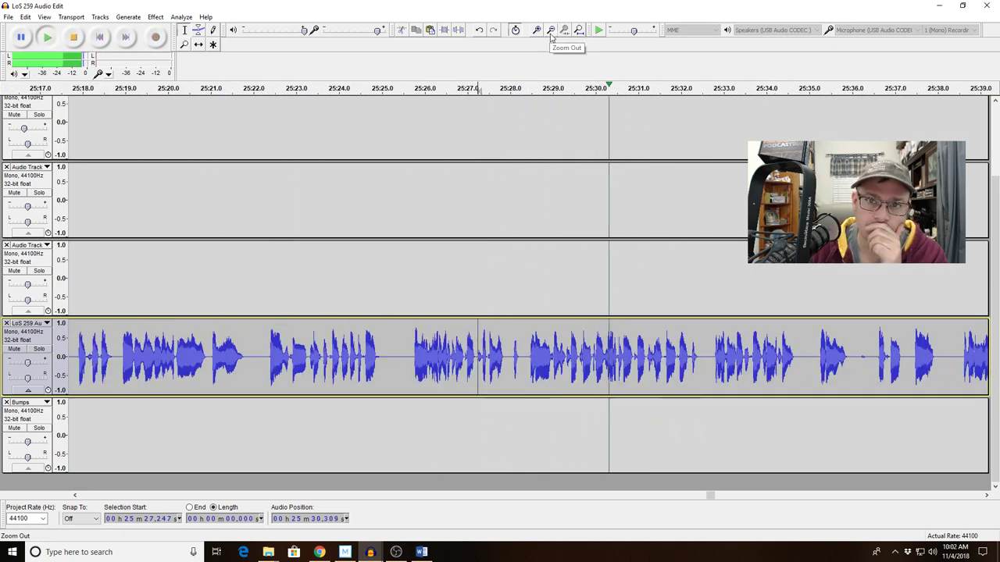
pyautogui.click(551, 35)
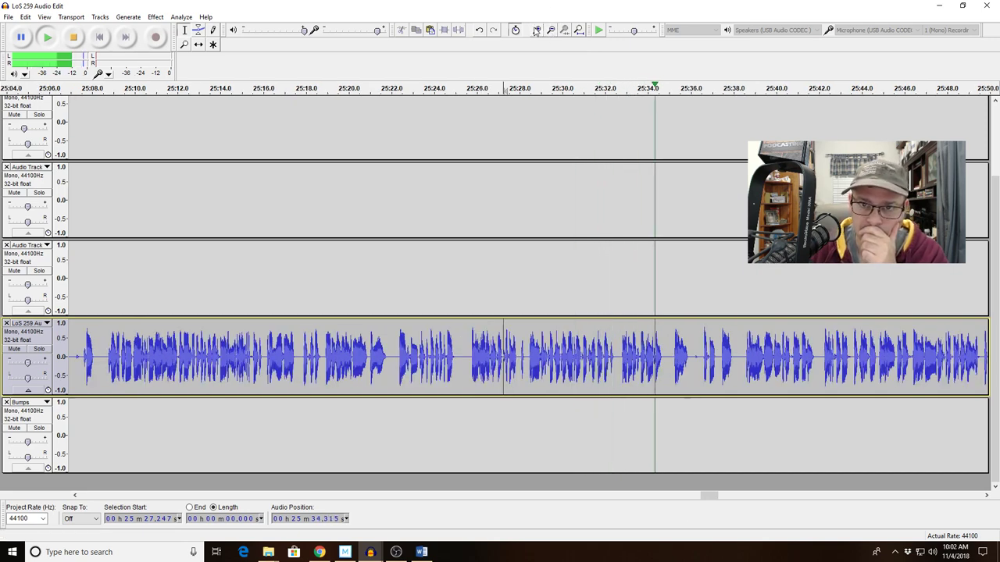
pyautogui.click(536, 30)
pyautogui.click(536, 29)
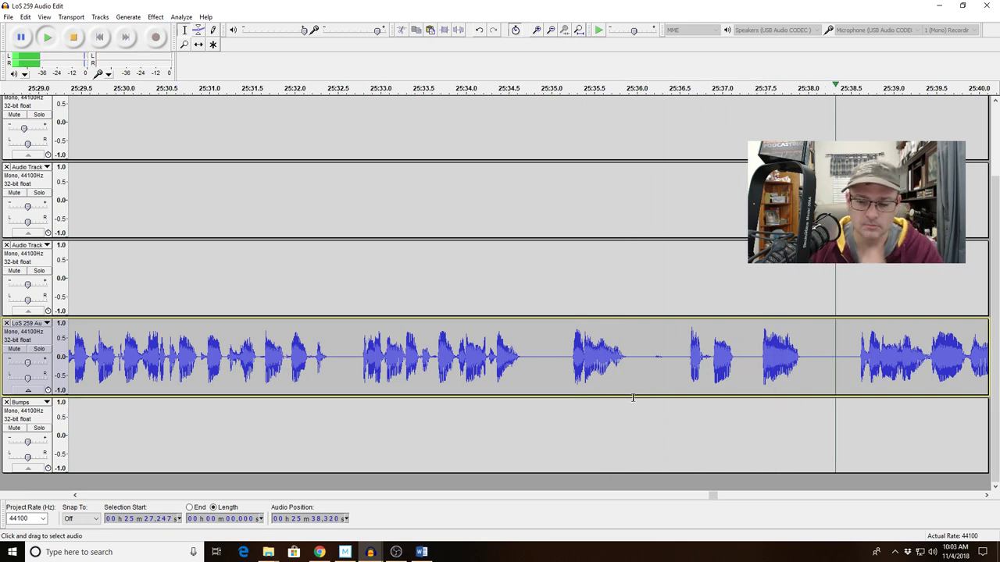
pyautogui.click(550, 30)
pyautogui.press('space')
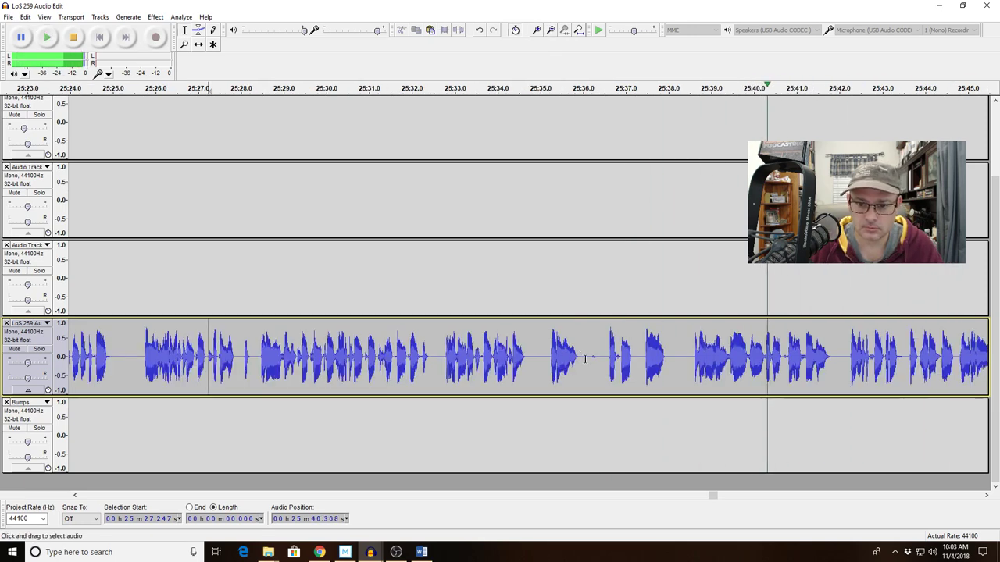
# Delete the 1.351-second stretch starting at 25:35.155 and play the voice track from 25:33.170 to check the cut
pyautogui.moveTo(603, 356); pyautogui.dragTo(546, 355)
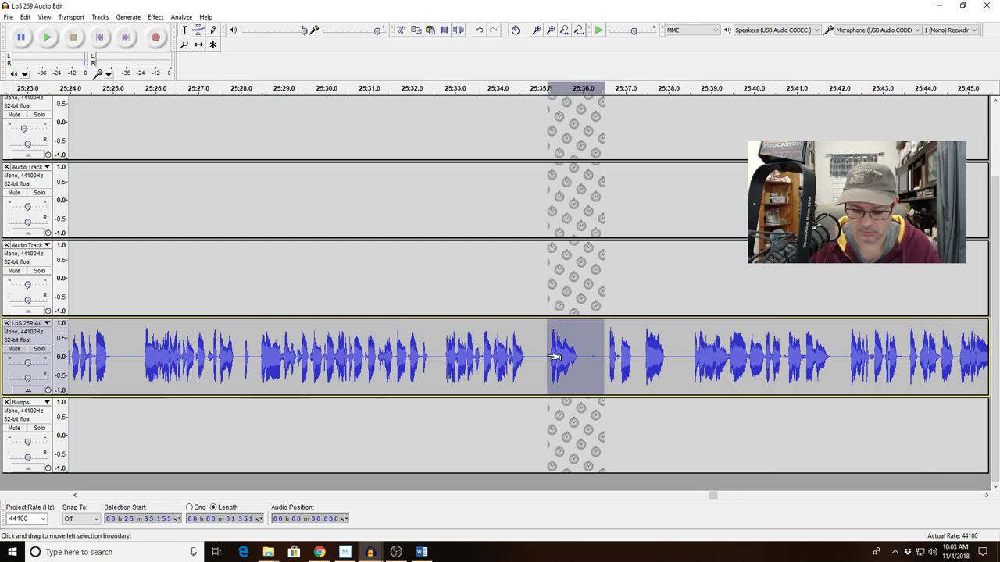
pyautogui.press('Delete')
pyautogui.click(463, 356)
pyautogui.press('space')
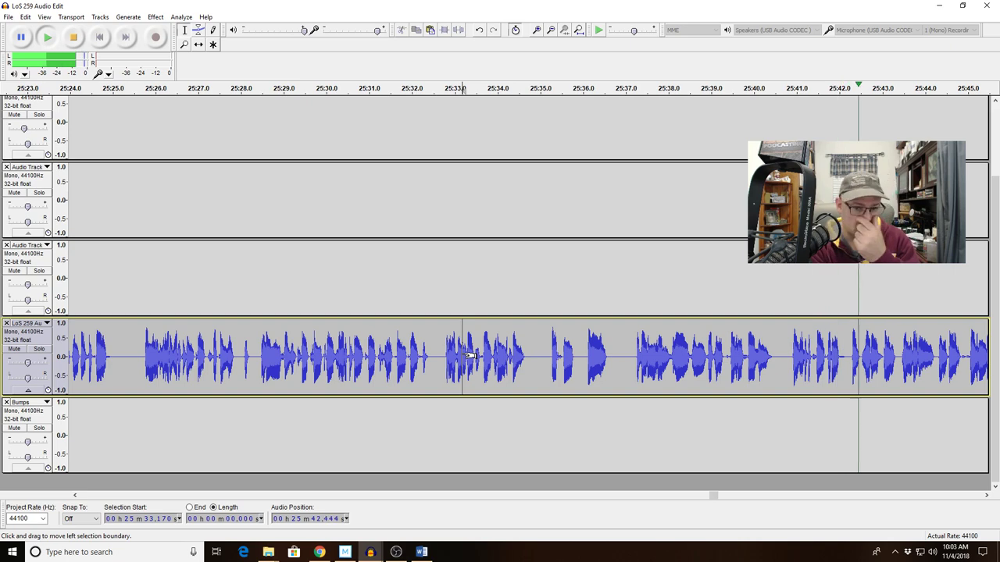
pyautogui.press('space')
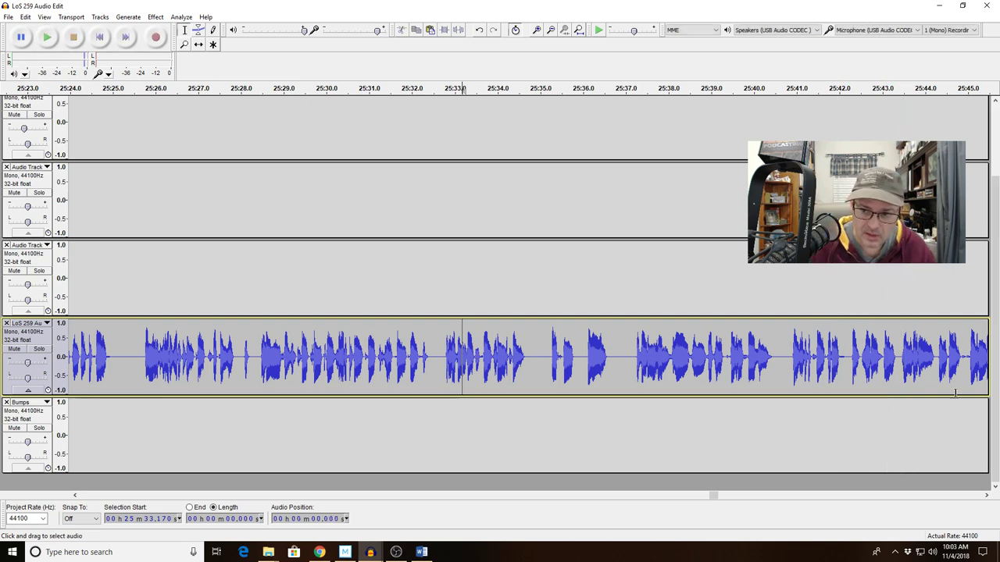
# Examine the 1.278-second stretch starting at 25:41.607 and delete the short sound from 25:42.282 to about 25:42.47 in the voice track
pyautogui.moveTo(823, 374); pyautogui.dragTo(876, 365)
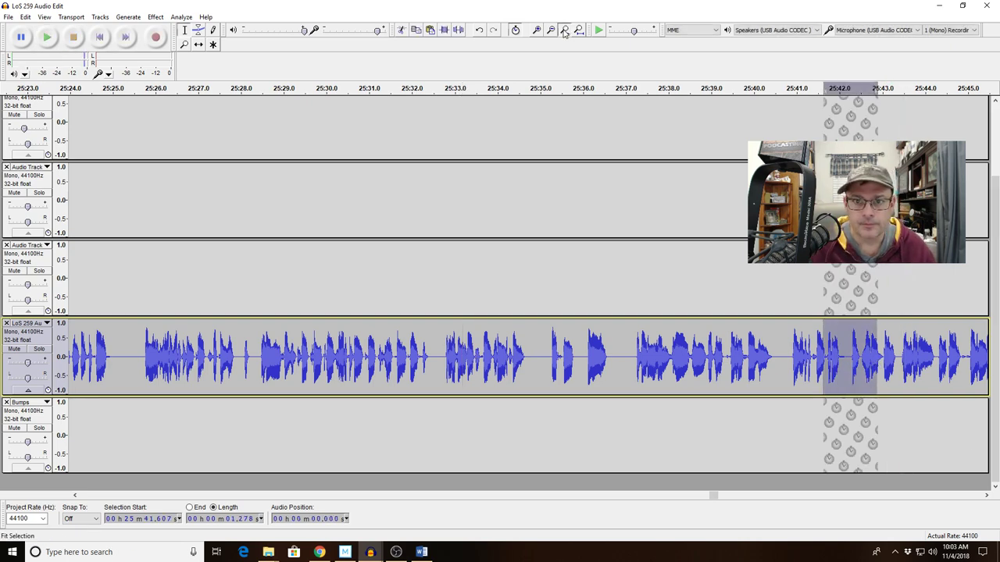
pyautogui.click(563, 32)
pyautogui.click(693, 359)
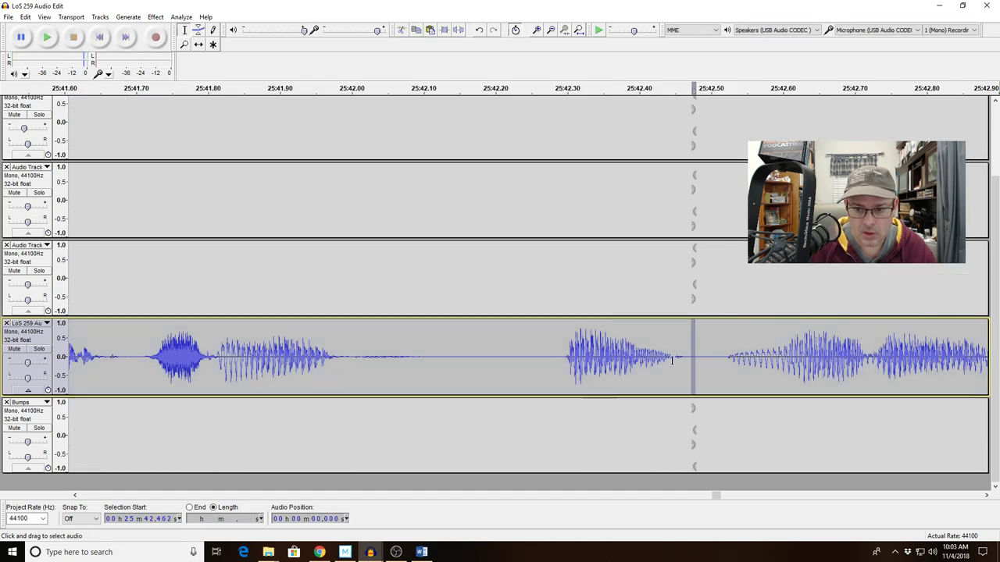
pyautogui.moveTo(692, 361); pyautogui.dragTo(553, 364)
pyautogui.press('Delete')
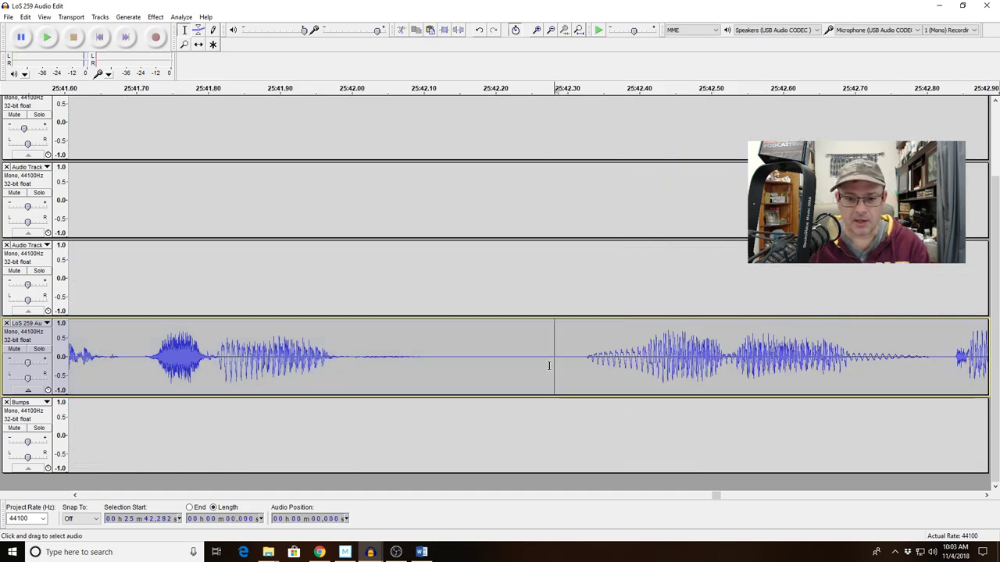
# Play the voice track from 25:40.708 to check the cut and listen on through the following passage
pyautogui.click(551, 31)
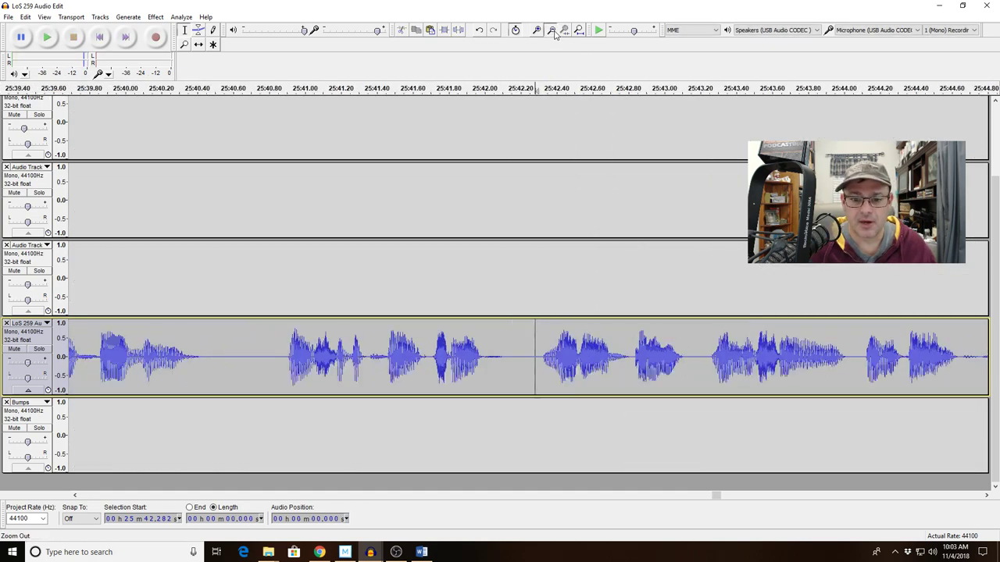
pyautogui.click(552, 31)
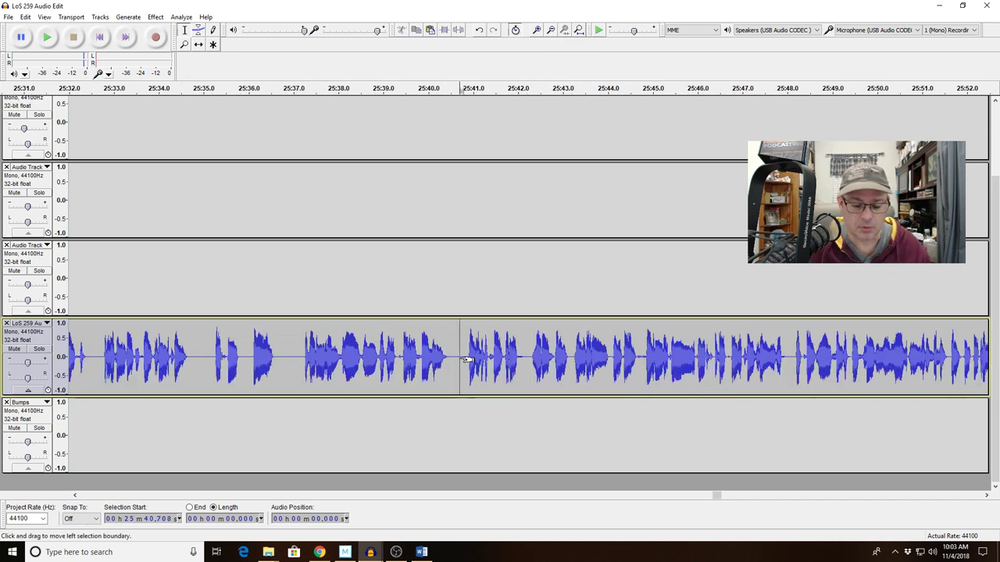
pyautogui.press('space')
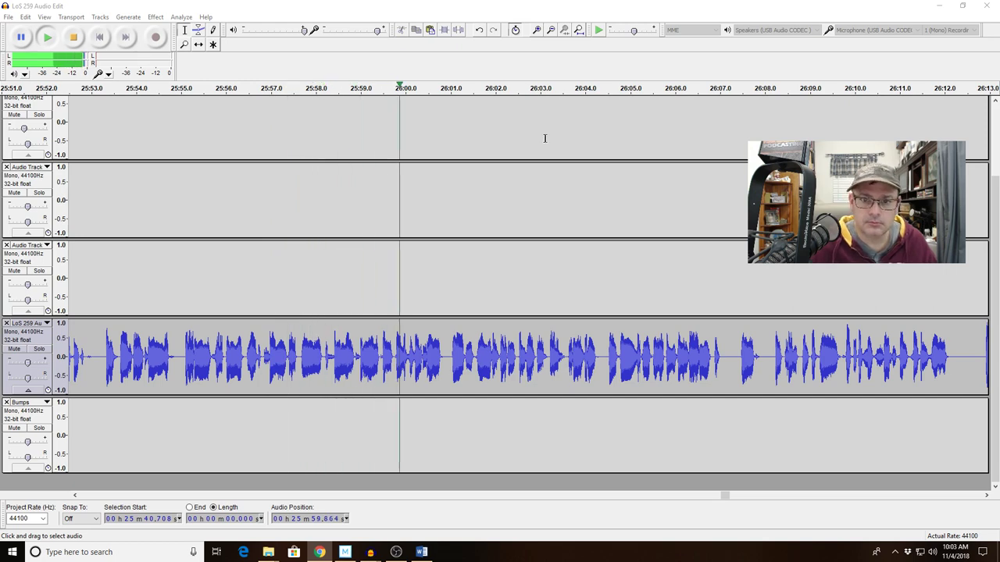
pyautogui.click(578, 30)
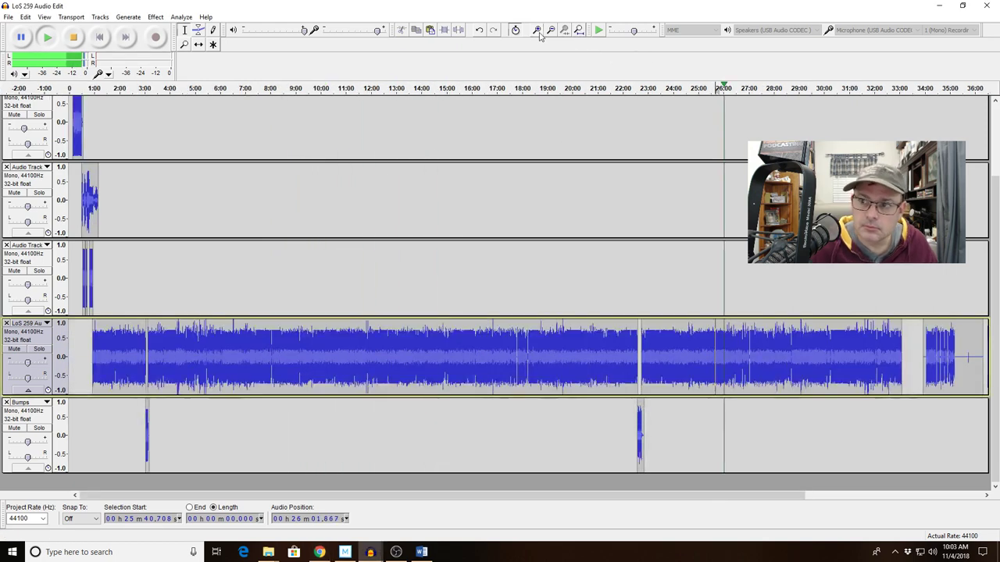
pyautogui.click(537, 32)
pyautogui.click(537, 32)
pyautogui.click(537, 31)
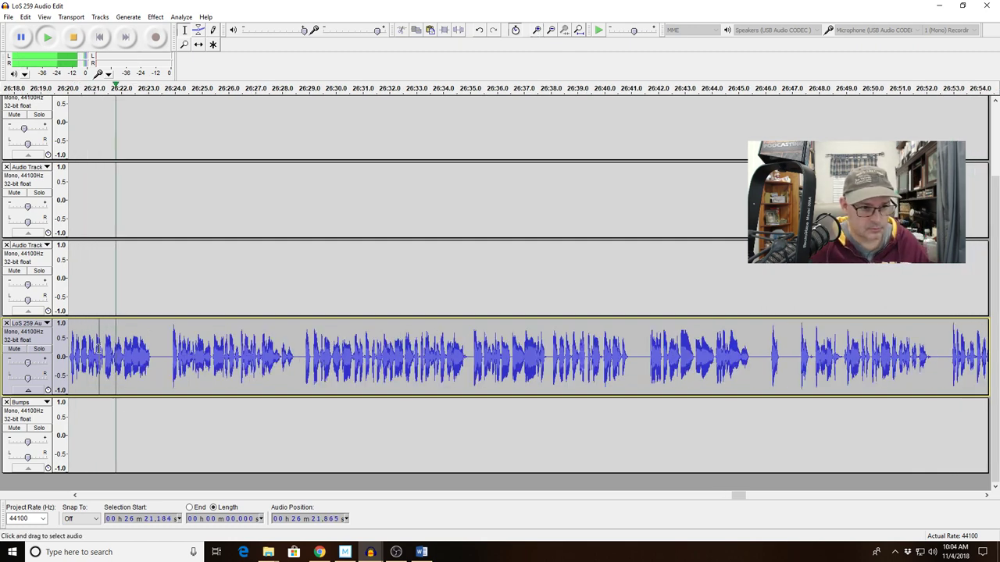
# Play the 6.264-second stretch starting at 26:15.560 and isolate the 0.561 seconds starting at 26:18.059 for close inspection
pyautogui.press('space')
pyautogui.moveTo(116, 356)
pyautogui.mouseDown()
pyautogui.moveTo(26, 351)
pyautogui.moveTo(177, 355)
pyautogui.moveTo(104, 356)
pyautogui.mouseUp()
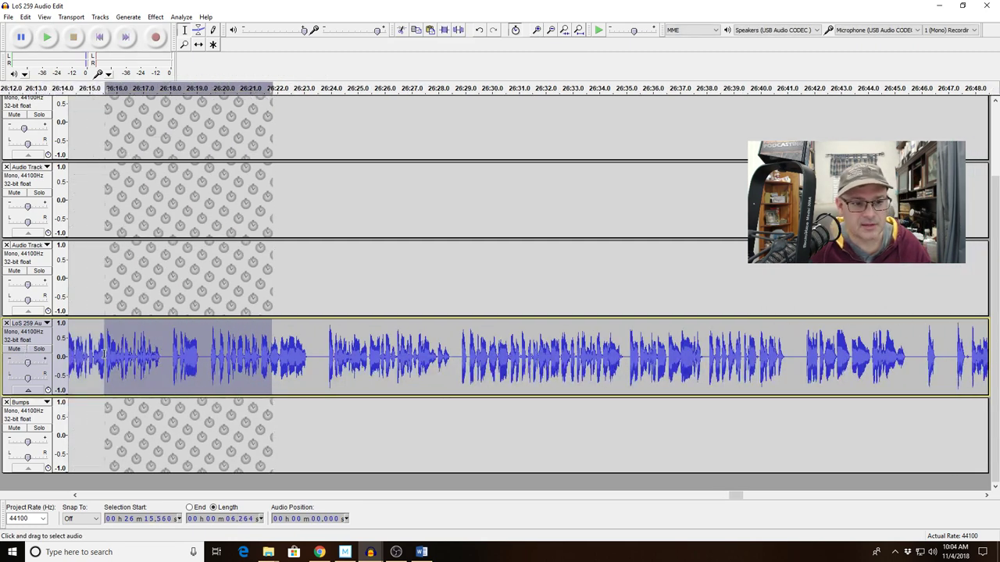
pyautogui.click(564, 31)
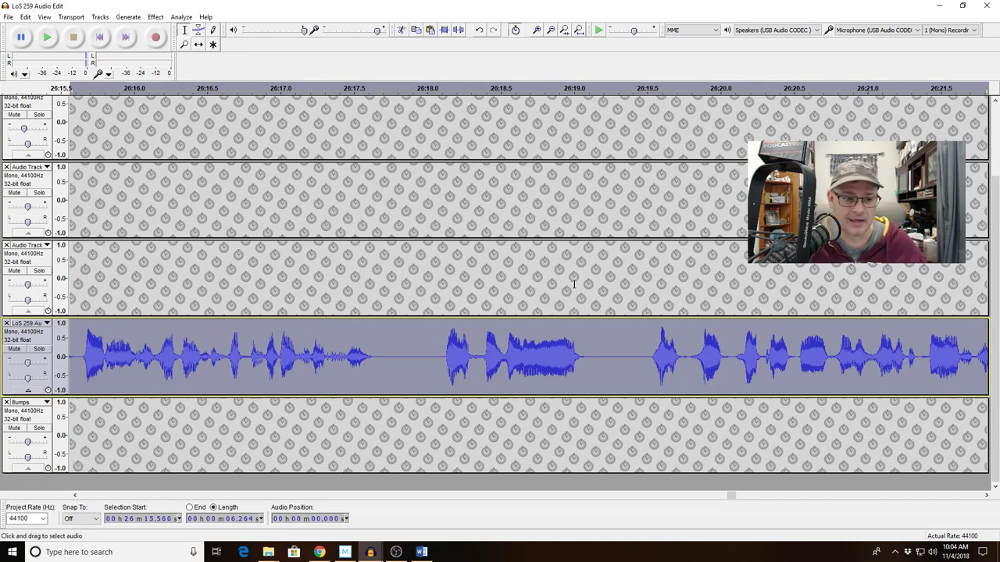
pyautogui.press('space')
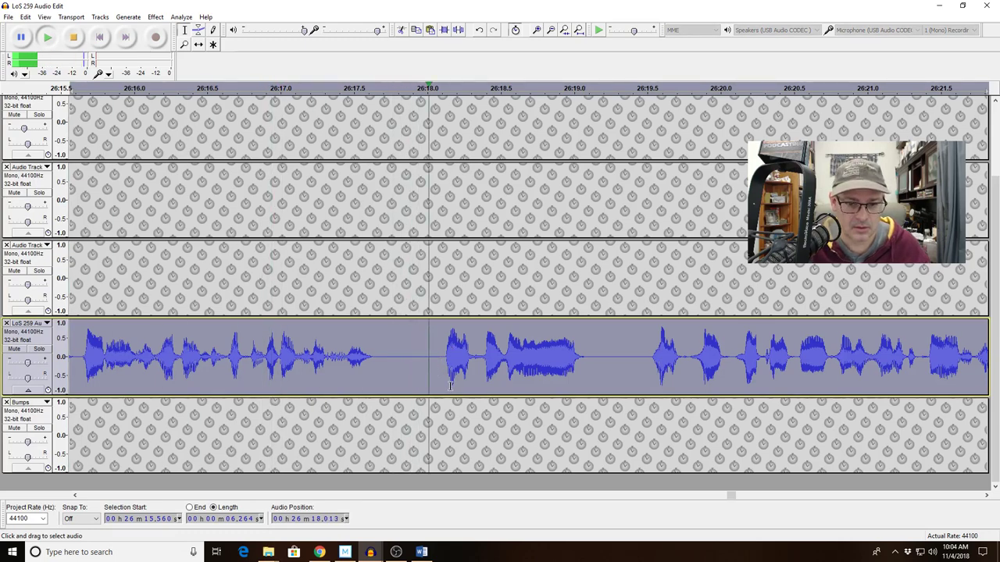
pyautogui.moveTo(436, 367); pyautogui.dragTo(518, 358)
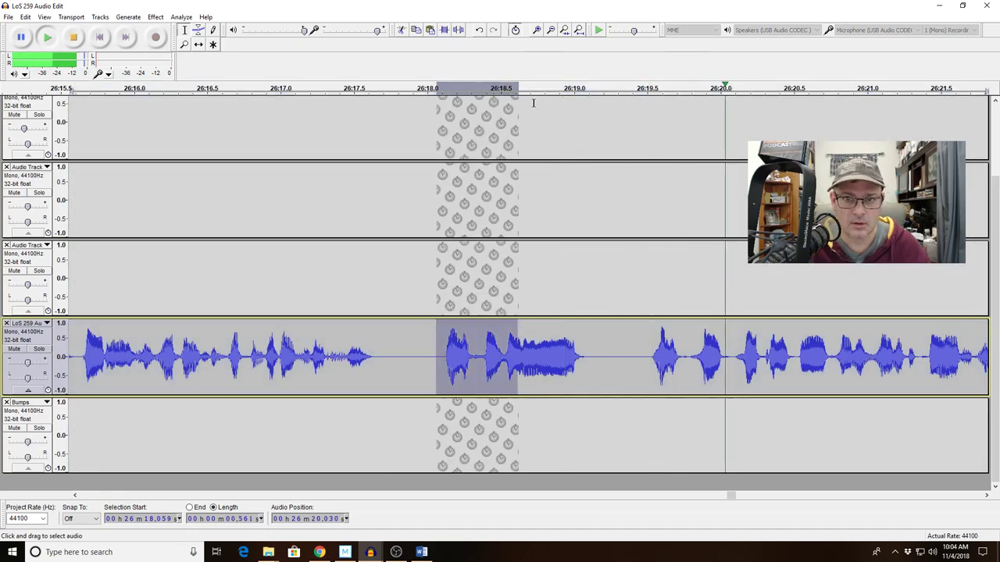
pyautogui.press('space')
pyautogui.click(569, 31)
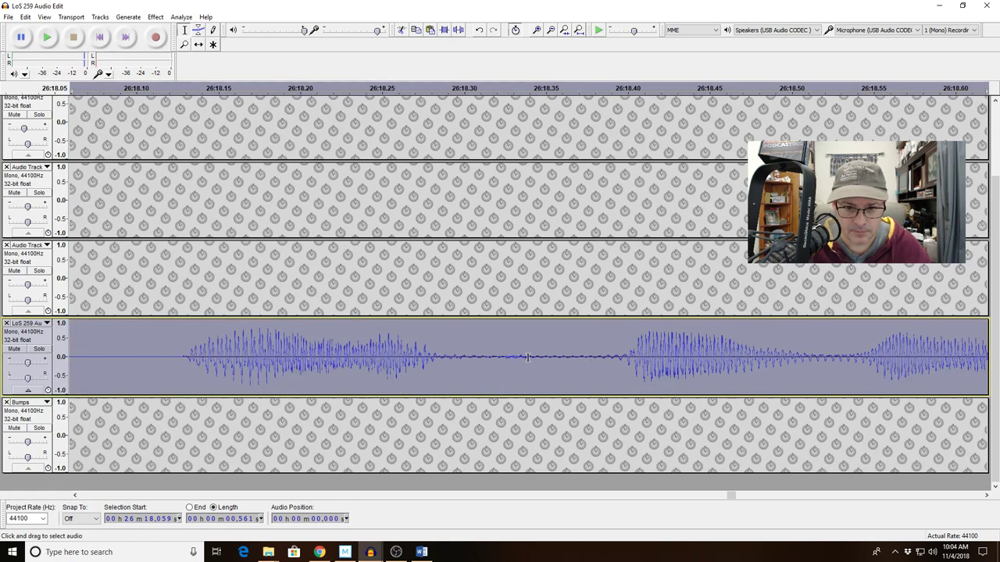
# Try deleting the 0.216-second stretch starting at 26:18.123 from the voice track and undo the deletion
pyautogui.moveTo(527, 357); pyautogui.dragTo(175, 361)
pyautogui.press('space')
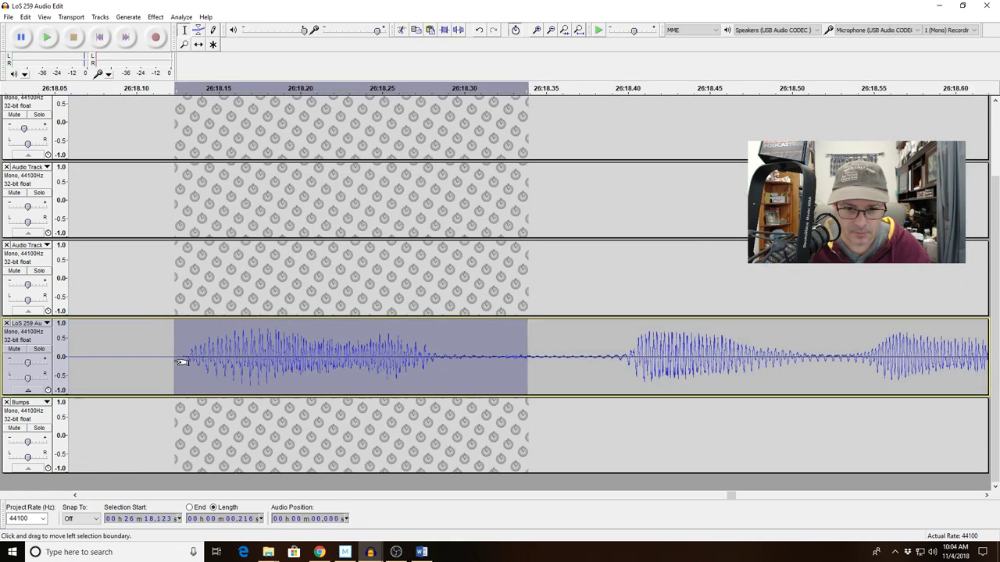
pyautogui.press('Delete')
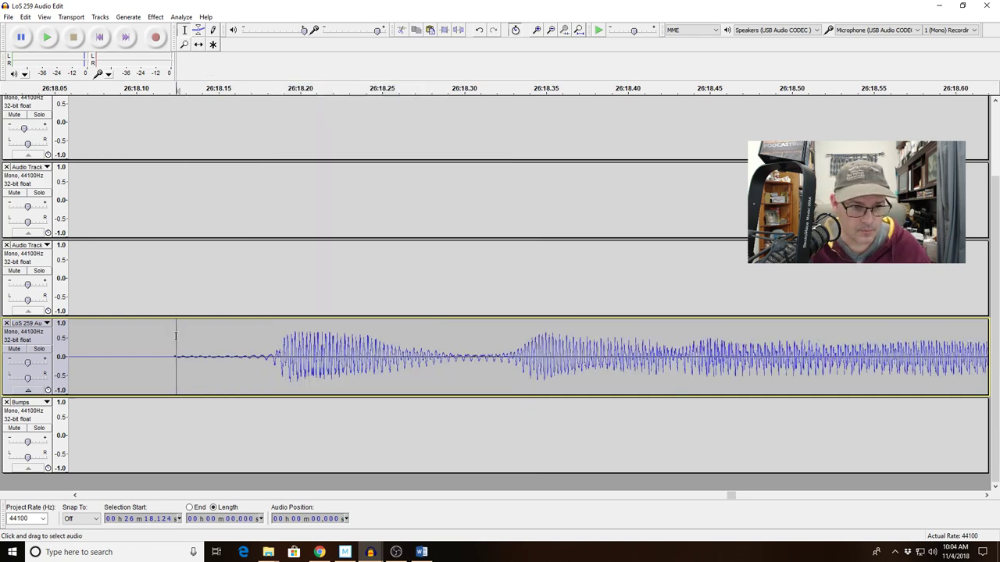
pyautogui.hotkey('ctrl', 'z')
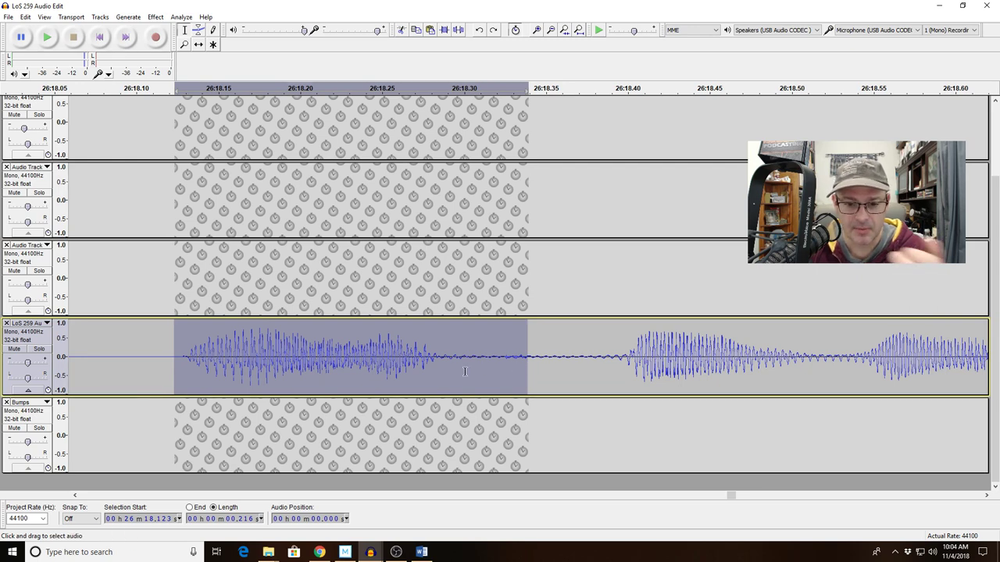
# Play the 0.218-second stretch starting at 26:18.124 and delete it from the voice track
pyautogui.moveTo(500, 367); pyautogui.dragTo(187, 365)
pyautogui.click(533, 361)
pyautogui.press('space')
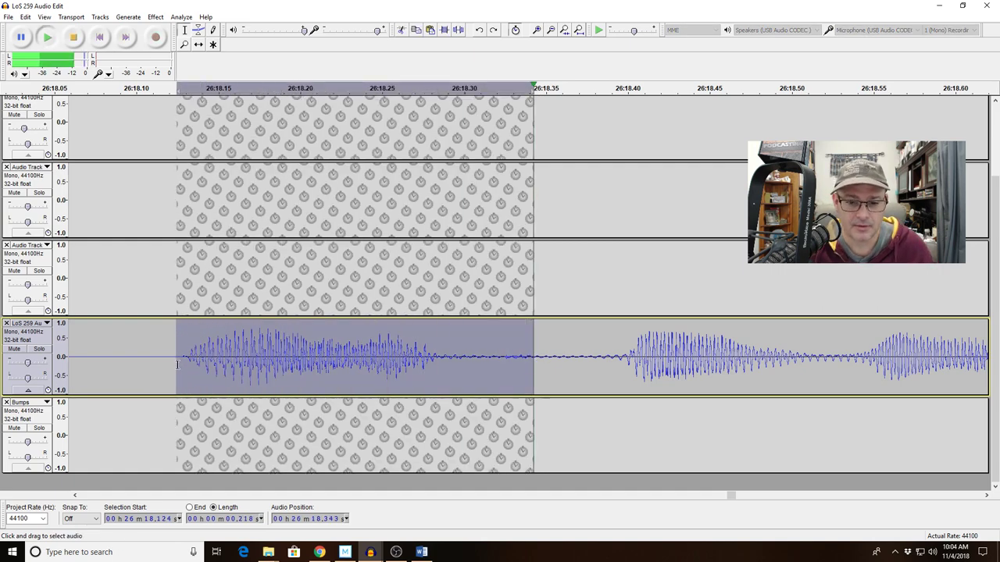
pyautogui.press('Delete')
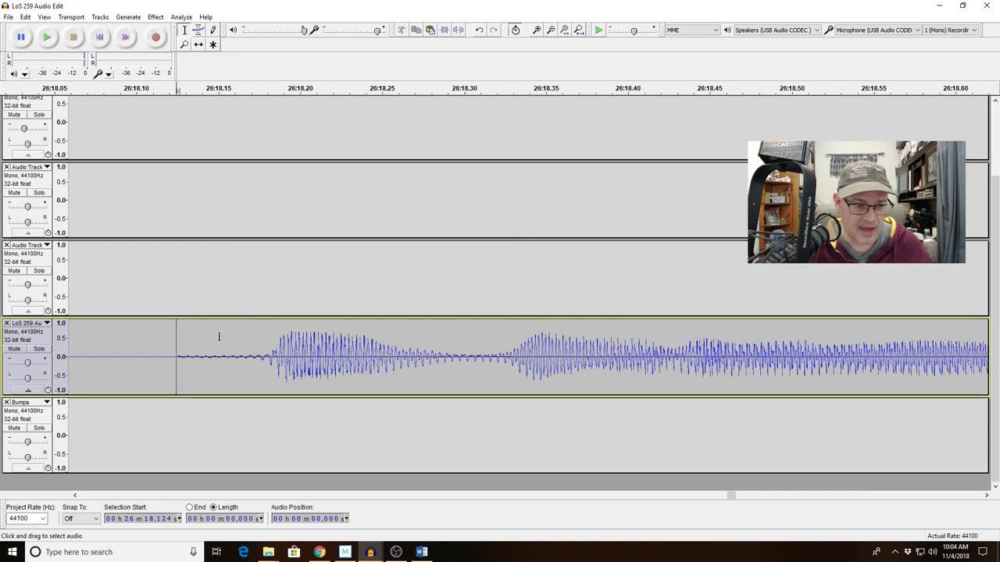
# Apply a Fade In to the 0.003 seconds starting at 26:18.124, right at the cut
pyautogui.moveTo(177, 335); pyautogui.dragTo(181, 336)
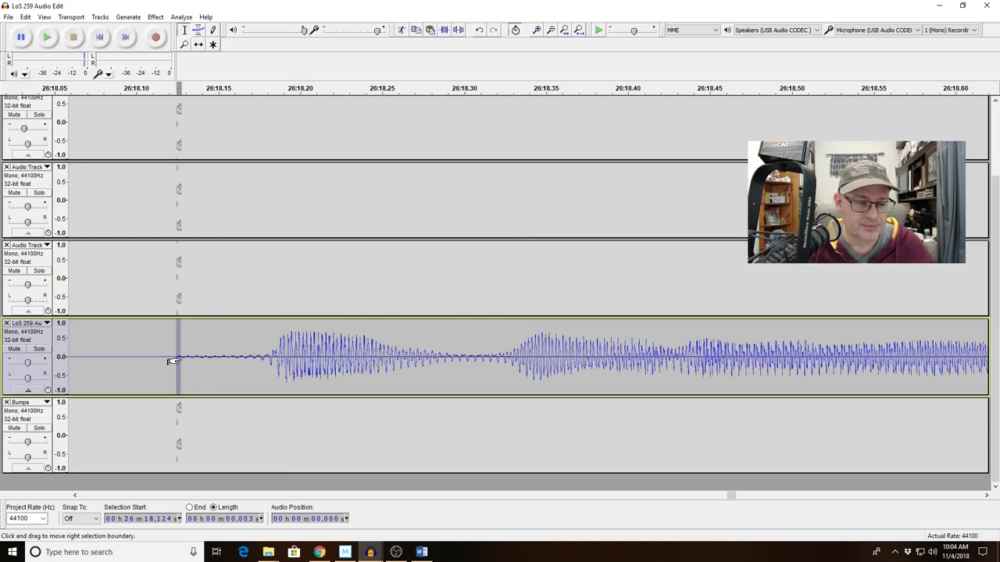
pyautogui.click(156, 16)
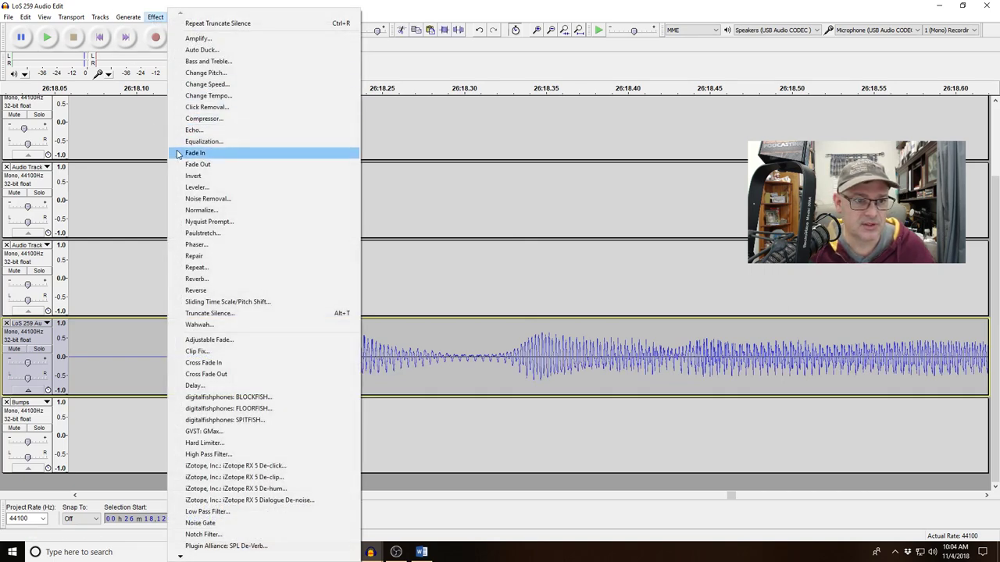
pyautogui.click(172, 152)
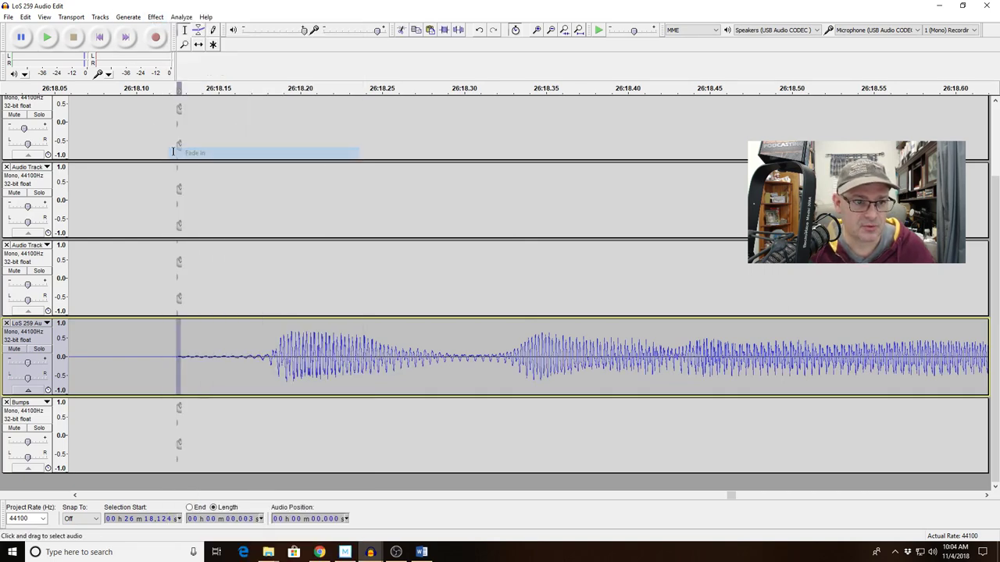
# Play the voice track from 26:16.647 to check the faded cut
pyautogui.click(550, 30)
pyautogui.click(550, 30)
pyautogui.click(550, 30)
pyautogui.click(549, 30)
pyautogui.click(550, 30)
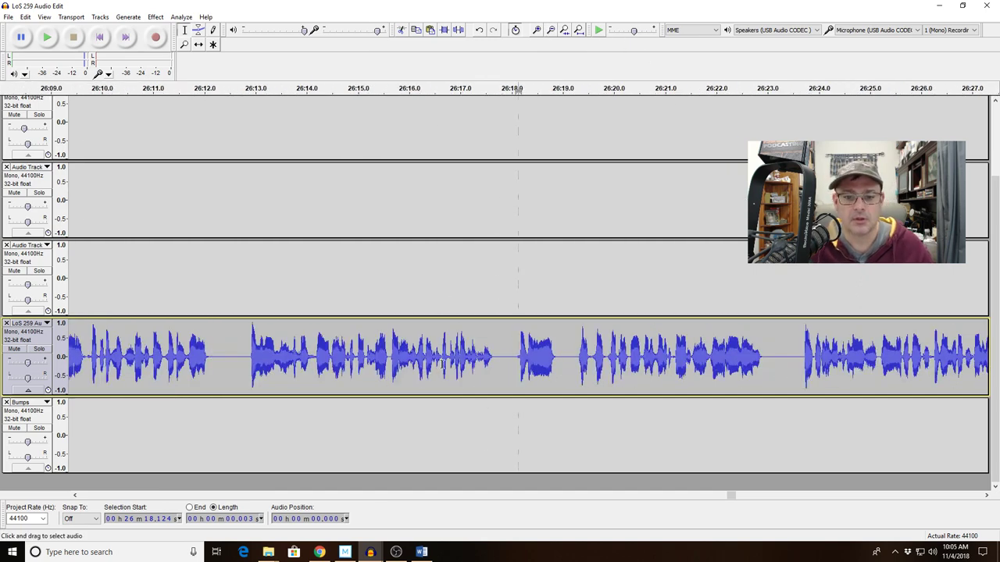
pyautogui.press('space')
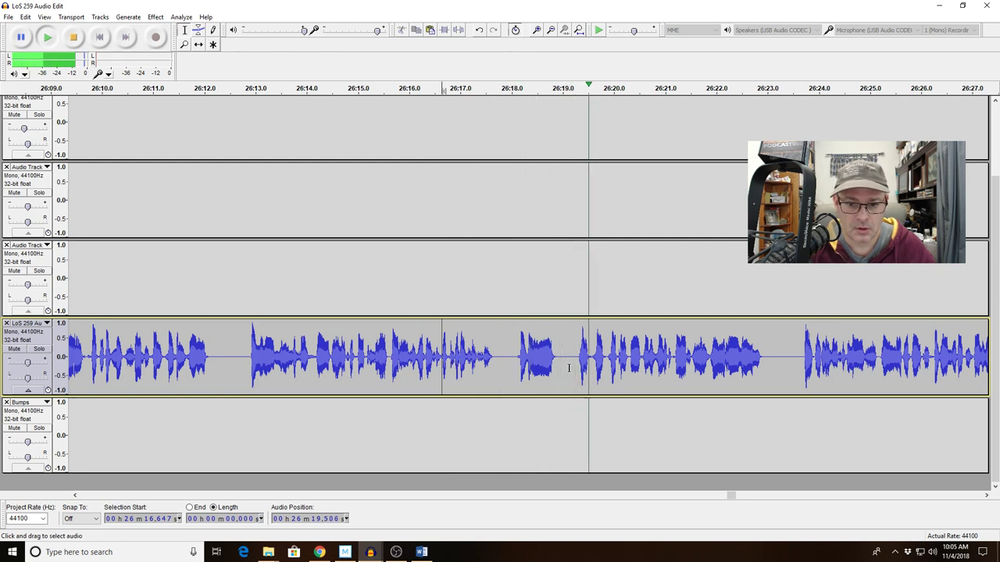
# Examine the 0.925-second stretch starting at 26:19.137 and delete the 0.270 seconds starting at 26:19.296 from it
pyautogui.moveTo(570, 213); pyautogui.dragTo(617, 213)
pyautogui.press('space')
pyautogui.click(563, 31)
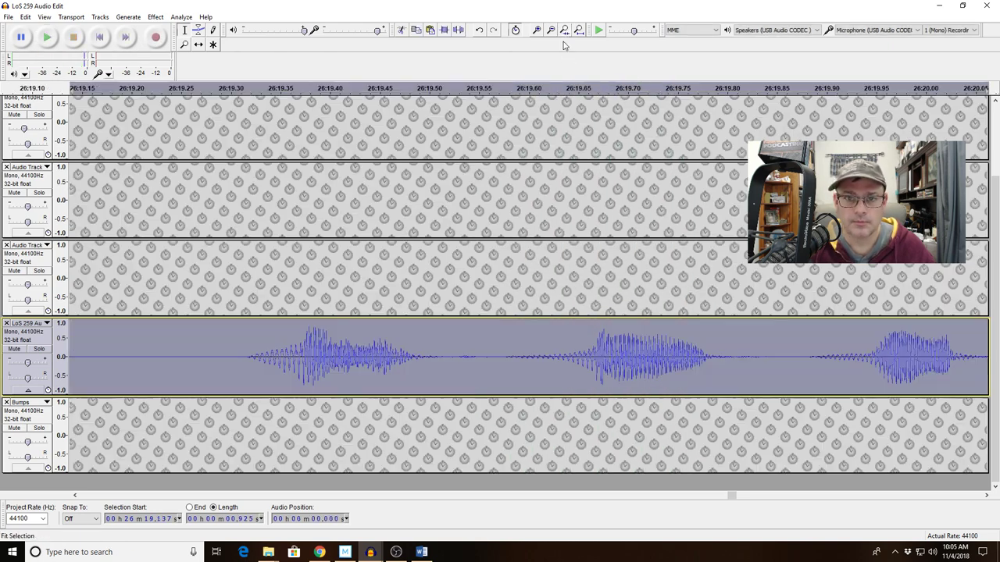
pyautogui.moveTo(430, 361); pyautogui.dragTo(227, 361)
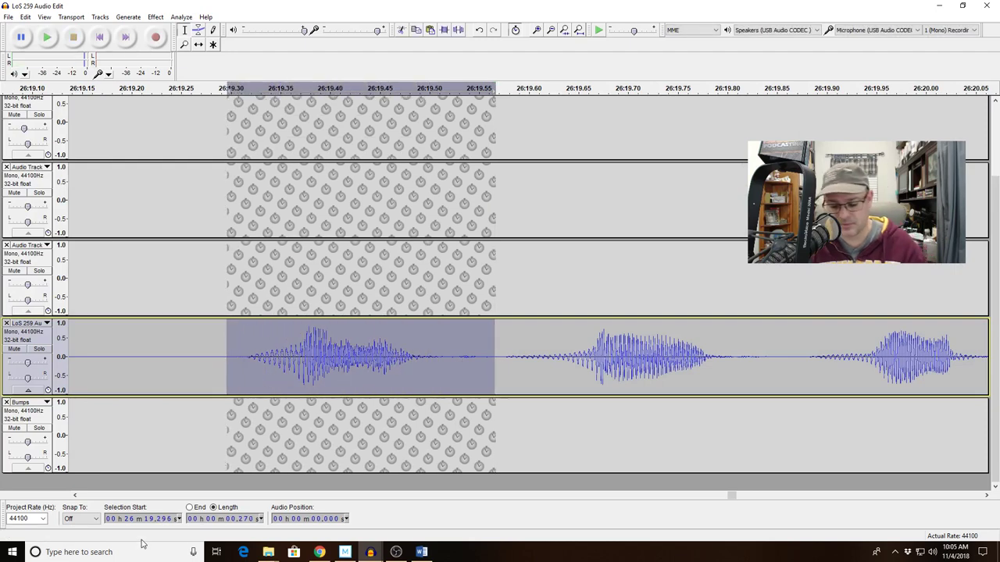
pyautogui.press('Delete')
# Play the voice track from 26:13.819 to check the latest cuts and listen on
pyautogui.click(551, 29)
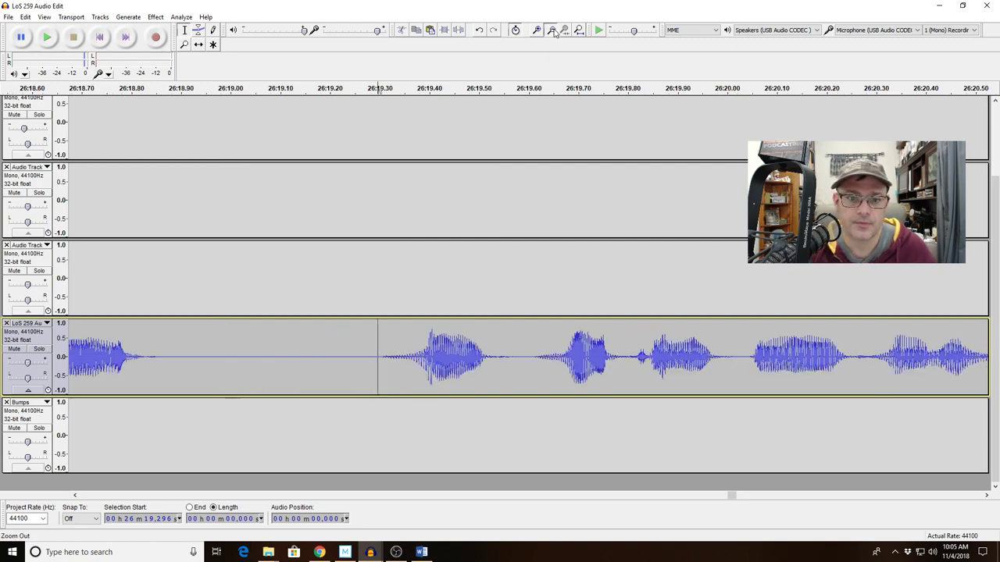
pyautogui.click(551, 30)
pyautogui.click(550, 30)
pyautogui.click(439, 353)
pyautogui.press('space')
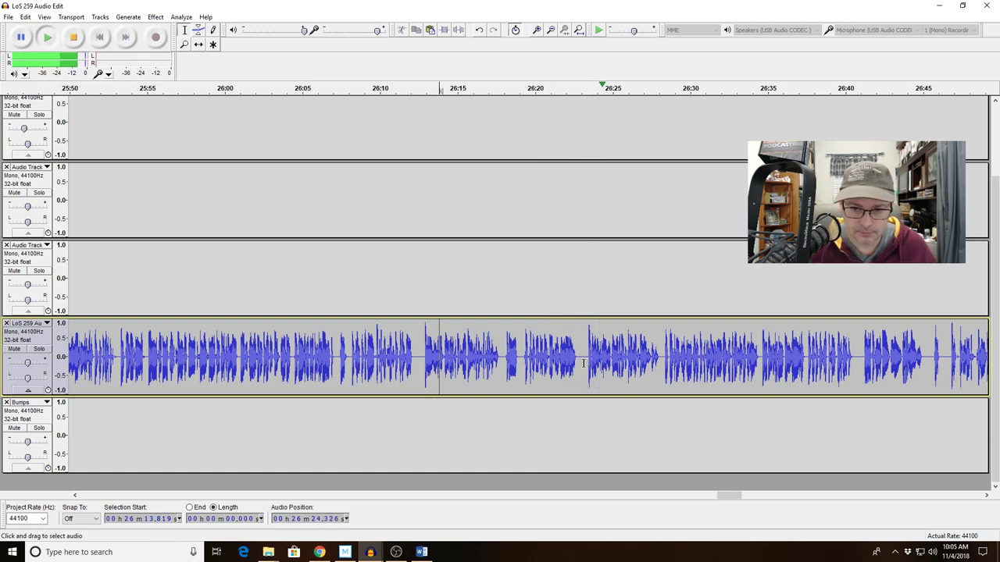
# Examine the 1.275-second stretch starting at 26:23.111 and delete the 0.208 seconds starting at 26:23.435 from it
pyautogui.moveTo(603, 390); pyautogui.dragTo(583, 273)
pyautogui.press('space')
pyautogui.hotkey('ctrl', 'e')
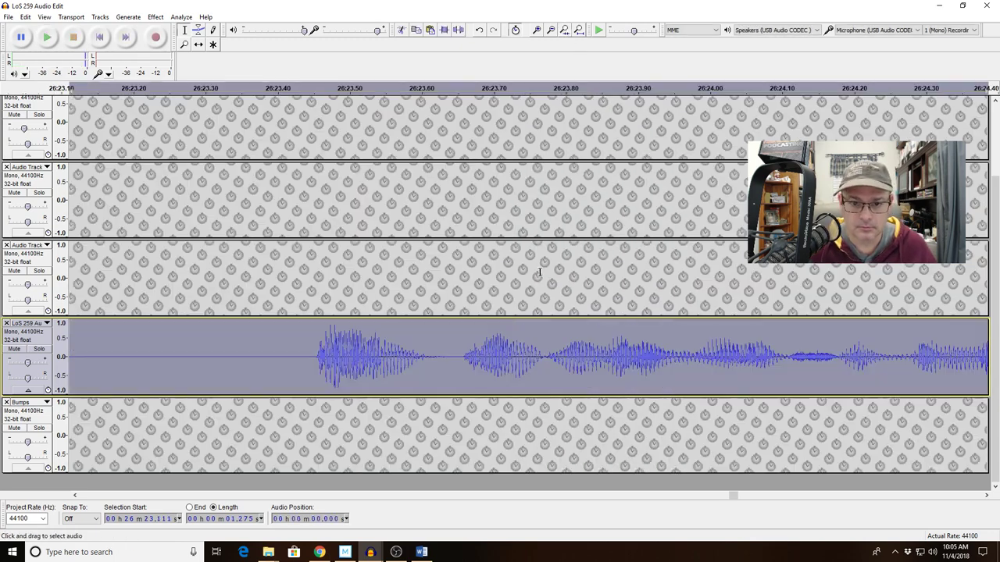
pyautogui.click(452, 358)
pyautogui.moveTo(451, 358); pyautogui.dragTo(304, 361)
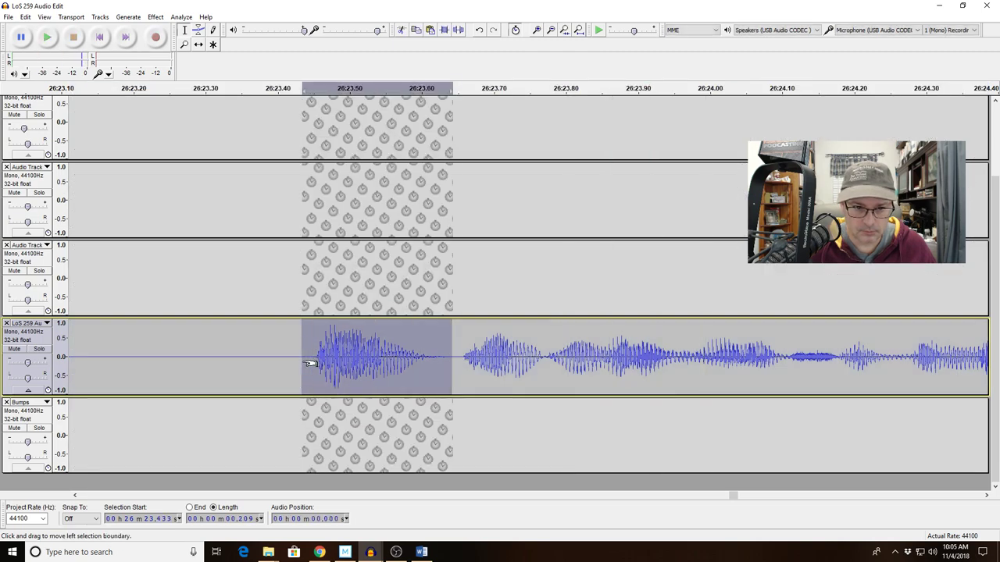
pyautogui.press('space')
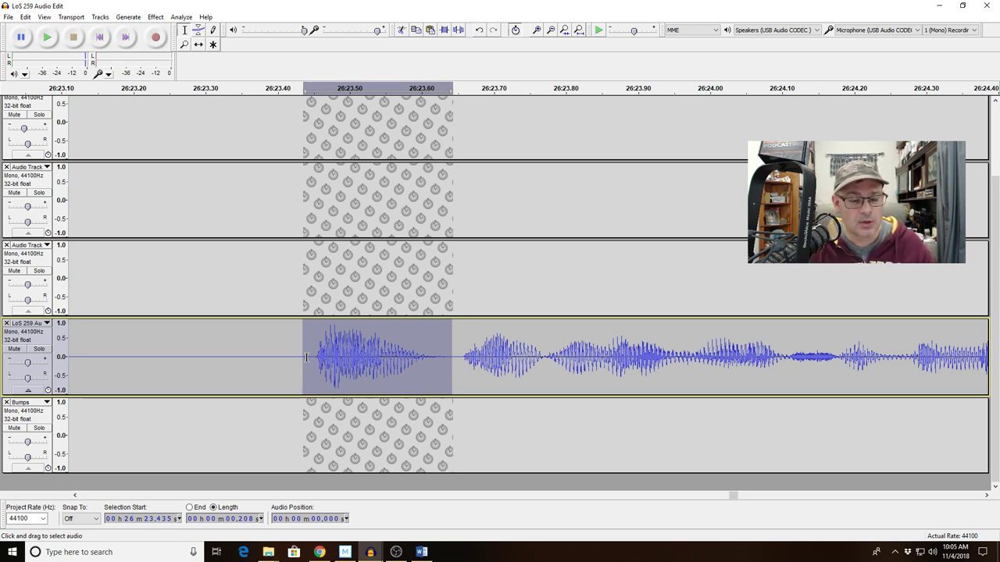
pyautogui.press('Delete')
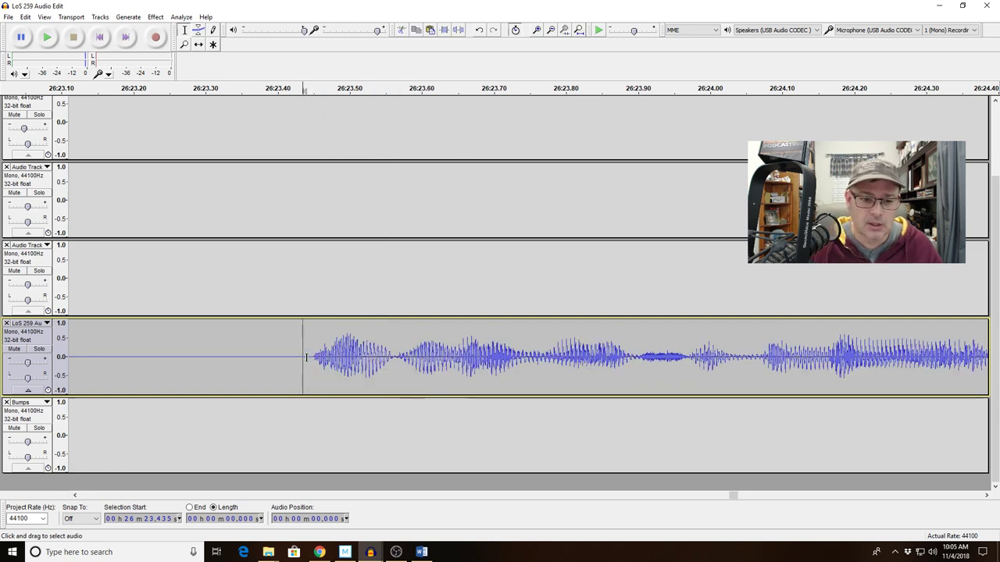
# Play the voice track from 26:20.490 to check the last cut and listen on past 26:34
pyautogui.click(550, 31)
pyautogui.click(549, 30)
pyautogui.click(550, 30)
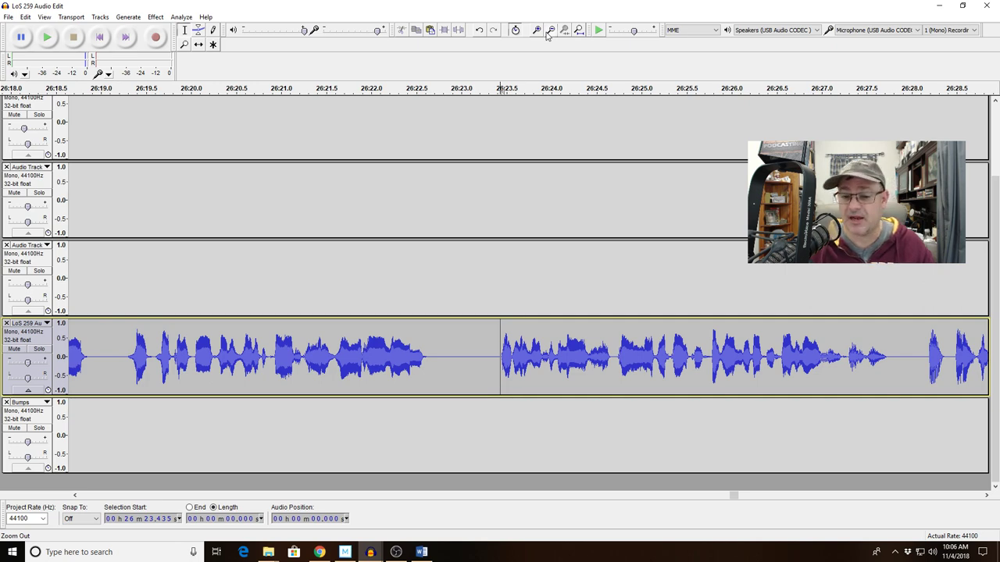
pyautogui.click(341, 354)
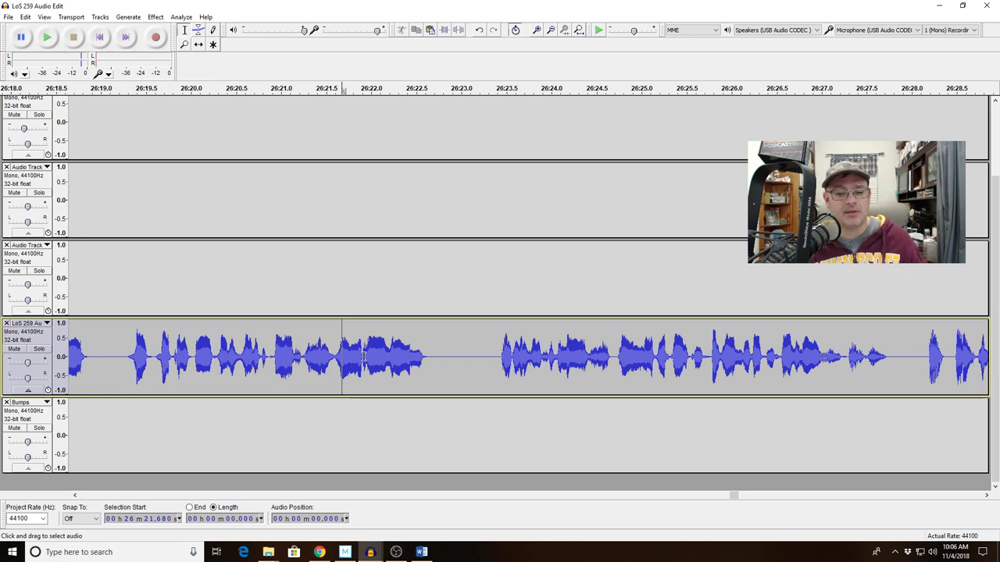
pyautogui.keyDown('ctrl'); pyautogui.scroll(-3, 381, 399); pyautogui.keyUp('ctrl')
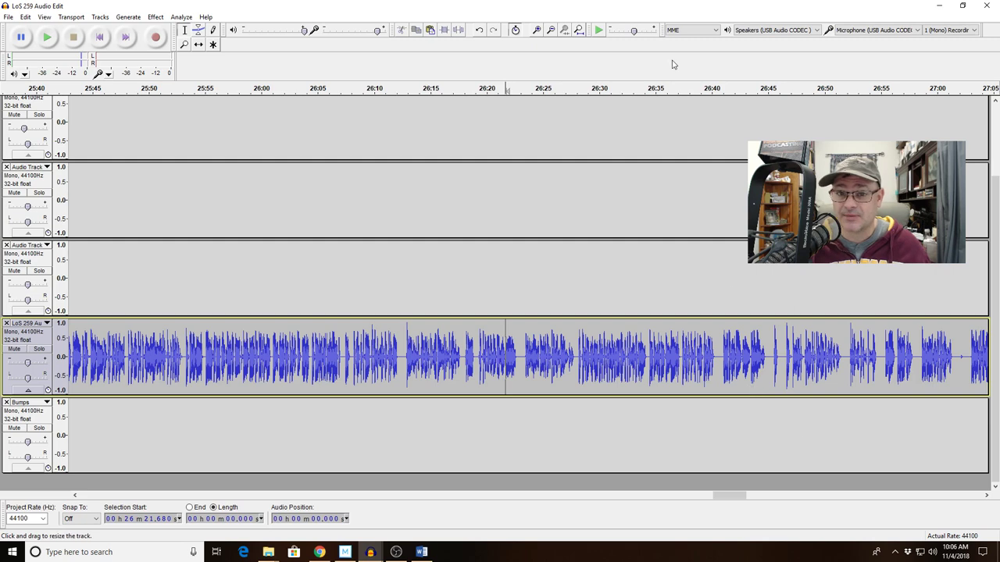
pyautogui.keyDown('ctrl'); pyautogui.scroll(4, 504, 355); pyautogui.keyUp('ctrl')
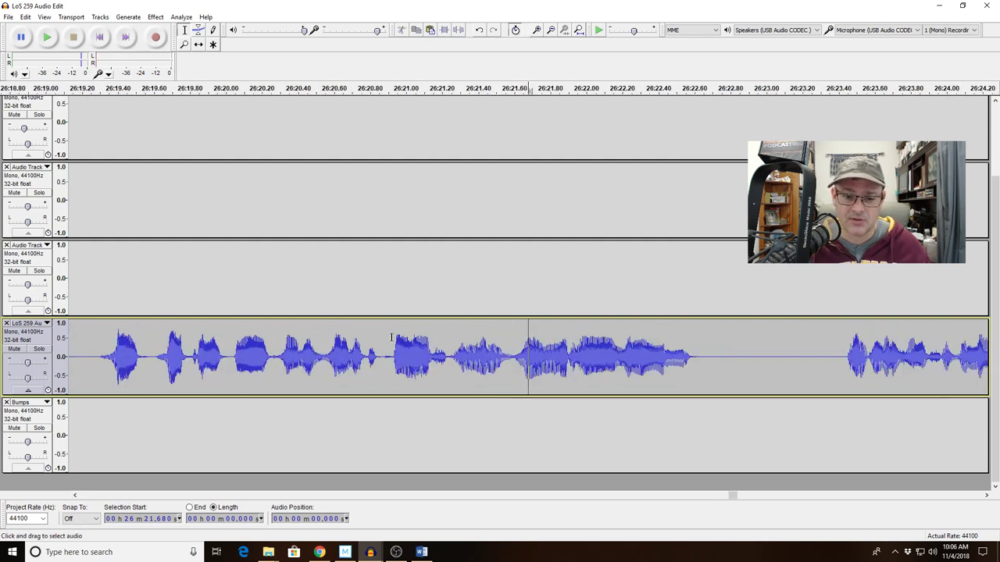
pyautogui.click(314, 362)
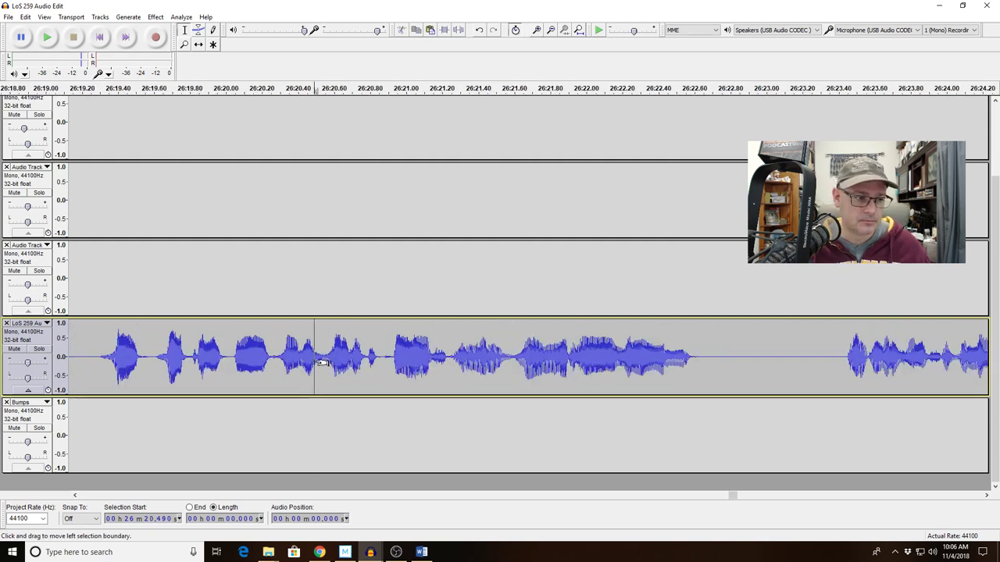
pyautogui.press('space')
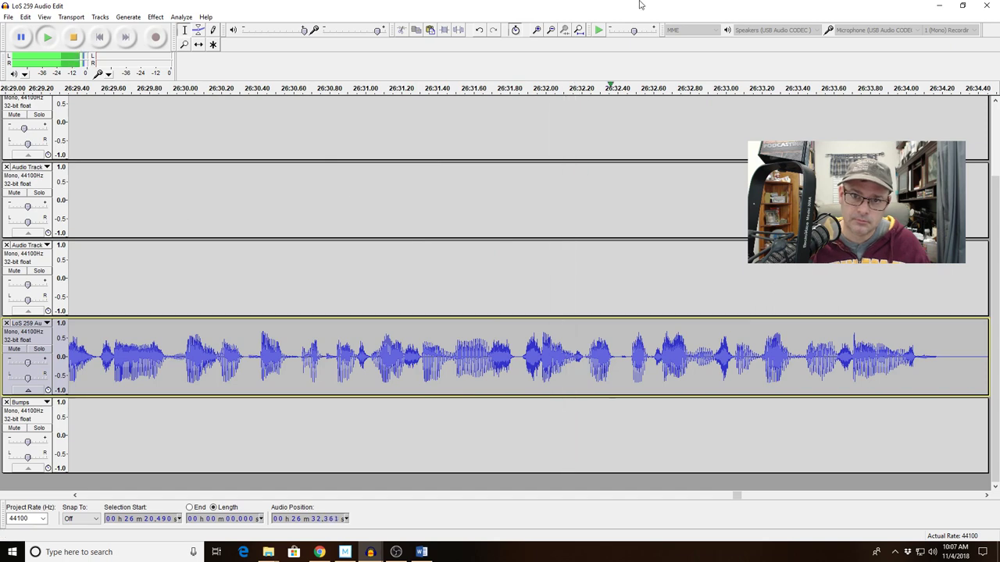
pyautogui.click(550, 29)
pyautogui.click(551, 30)
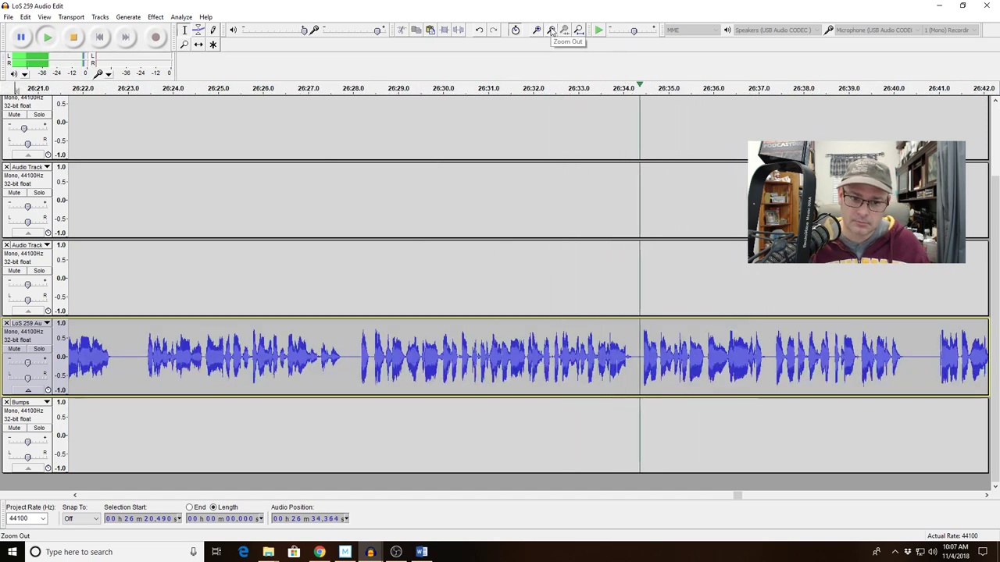
pyautogui.press('space')
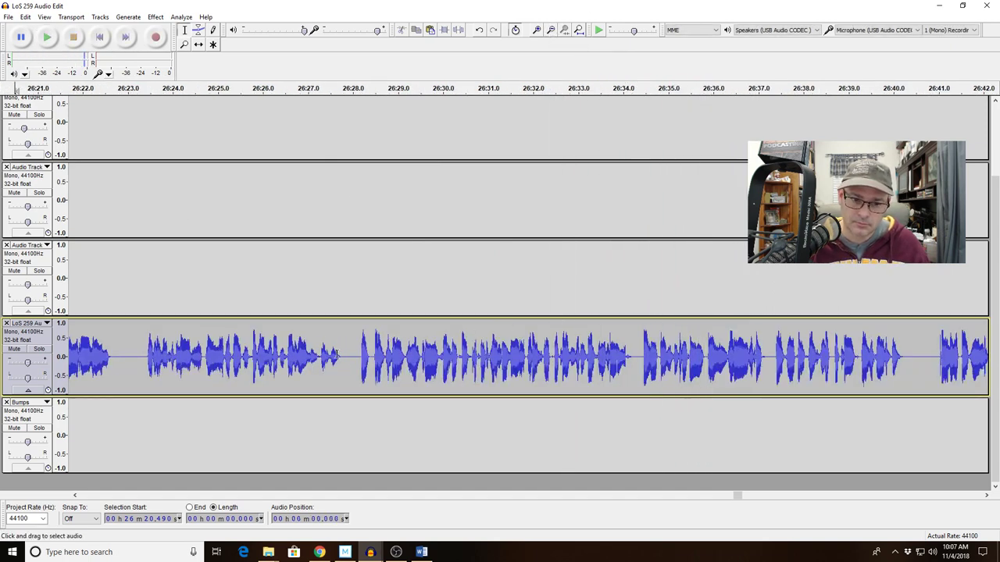
# Examine the 2.207-second stretch of the voice track starting at 26:27.949 and delete the 0.265 seconds starting at 26:28.457 from it
pyautogui.moveTo(351, 355); pyautogui.dragTo(450, 355)
pyautogui.click(564, 30)
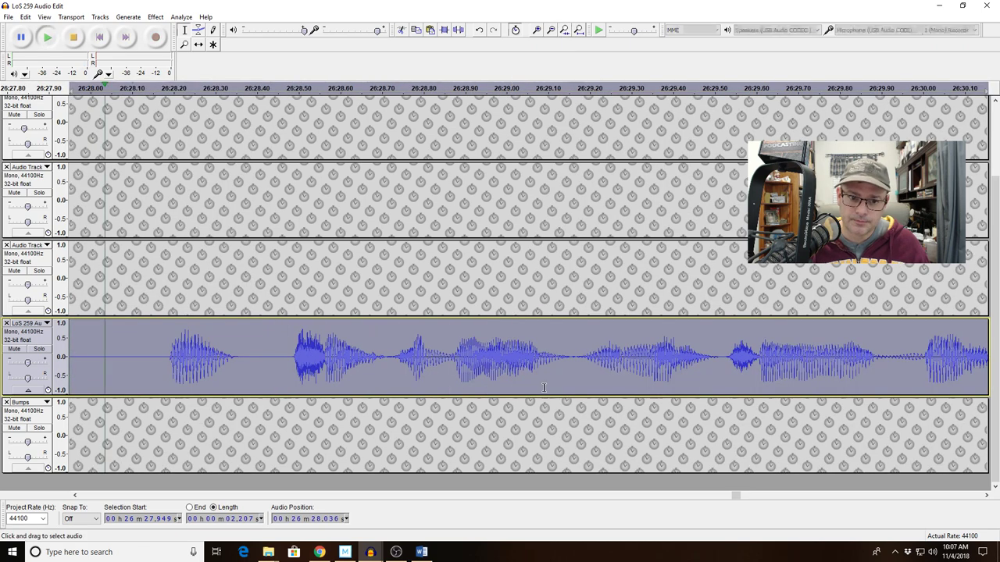
pyautogui.press('space')
pyautogui.press('space')
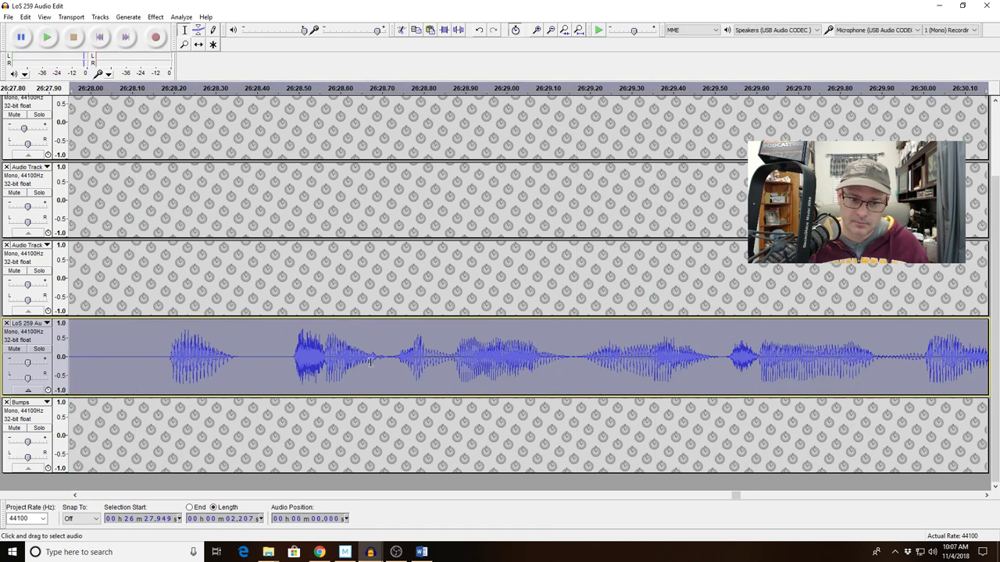
pyautogui.moveTo(386, 357); pyautogui.dragTo(159, 367)
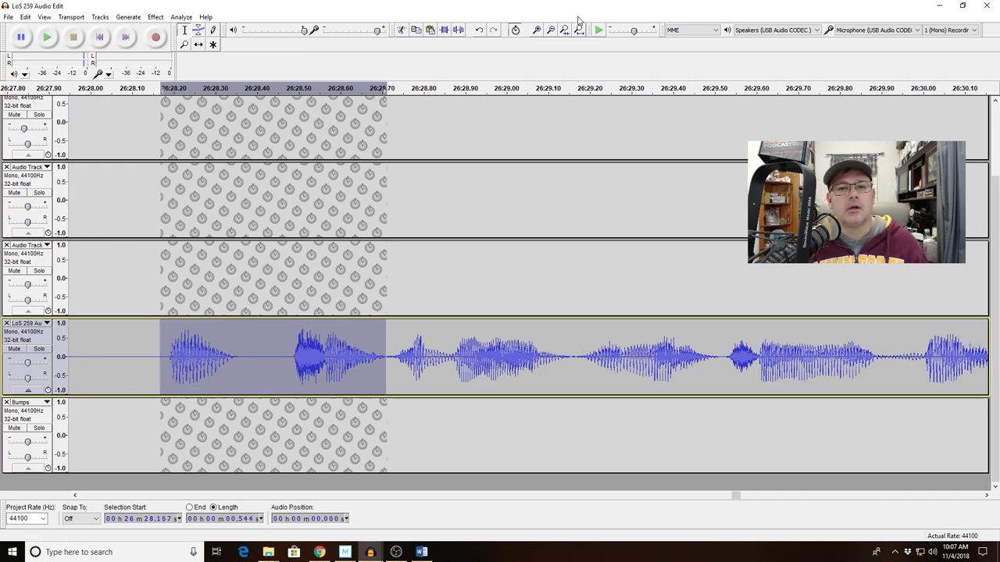
pyautogui.click(551, 31)
pyautogui.click(551, 31)
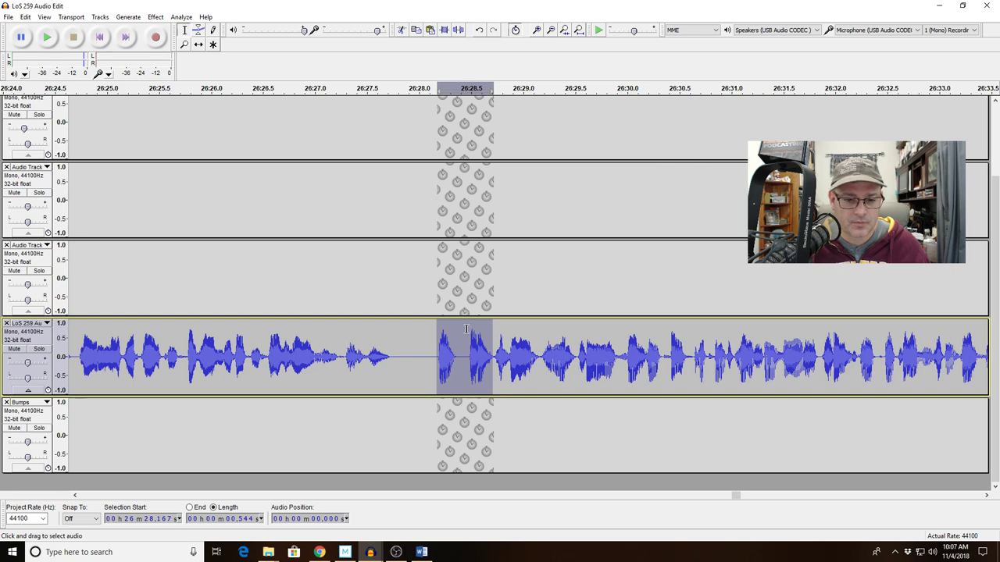
pyautogui.moveTo(467, 329); pyautogui.dragTo(493, 331)
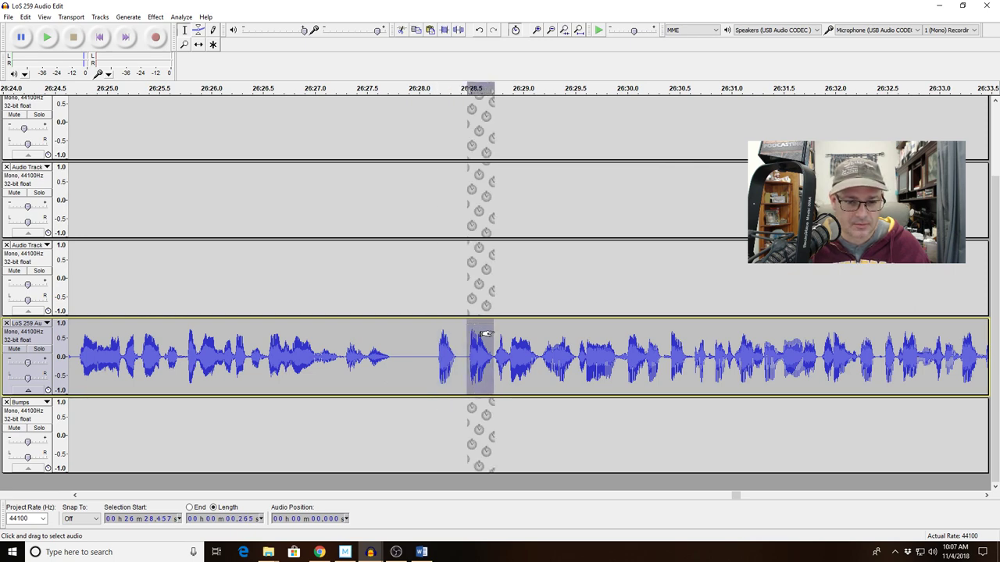
pyautogui.press('Delete')
# Play the voice track from 26:26.121, restart from 26:26.457 to check the cut, and listen on to about 26:49
pyautogui.press('space')
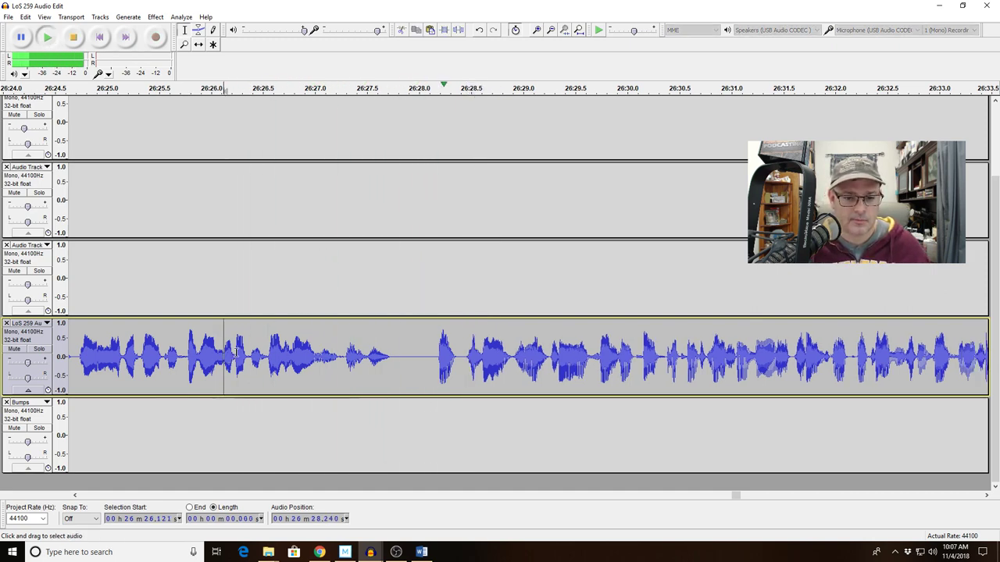
pyautogui.press('space')
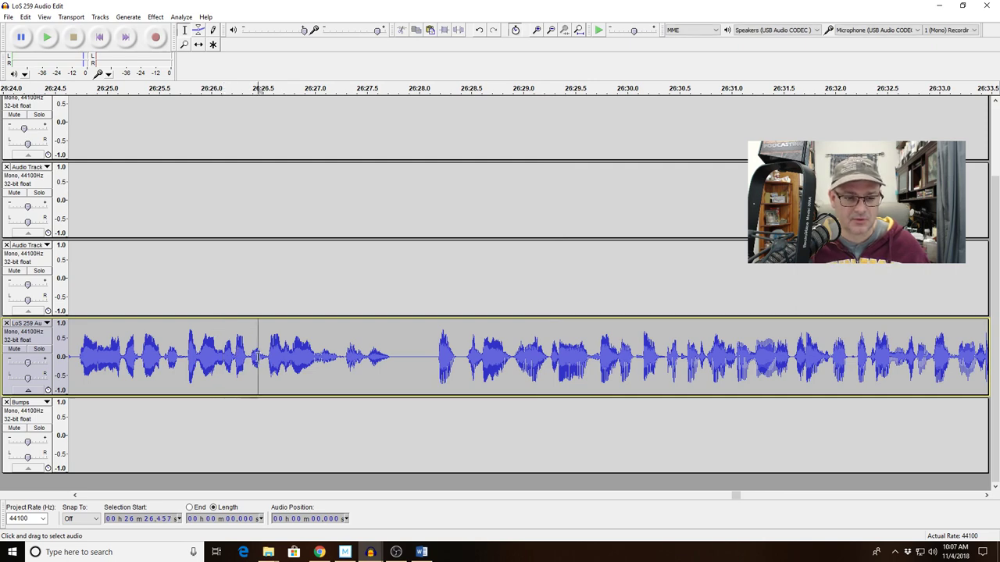
pyautogui.press('space')
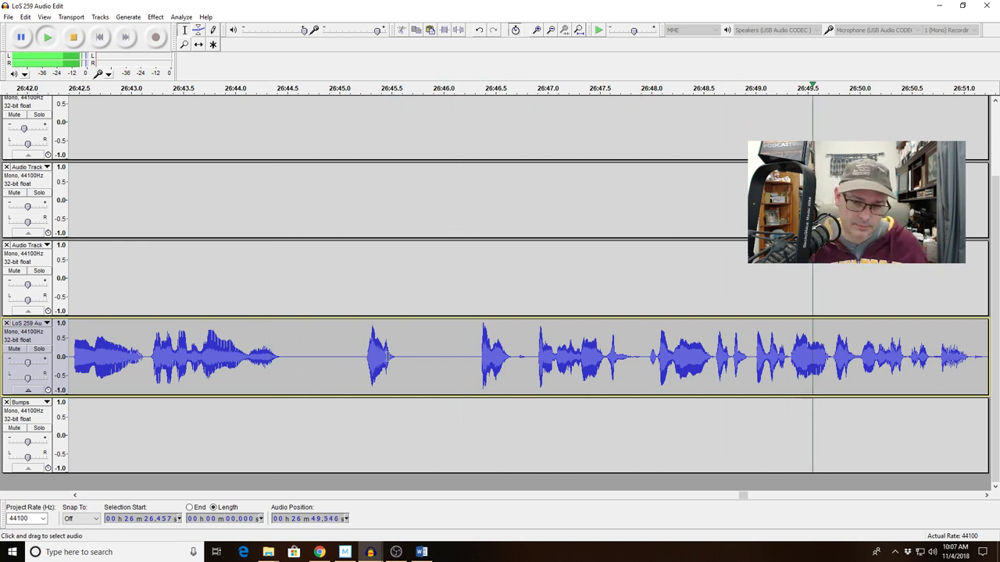
pyautogui.press('space')
# Replay the voice track from 26:46.764 and from 26:46.914 to pinpoint the repeated words
pyautogui.click(522, 363)
pyautogui.press('space')
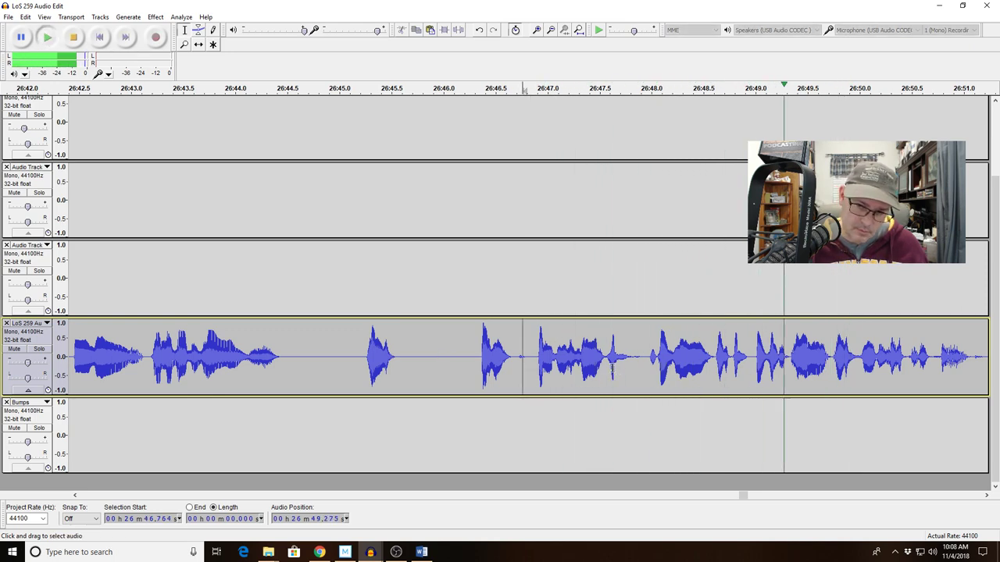
pyautogui.press('space')
pyautogui.click(538, 363)
pyautogui.press('space')
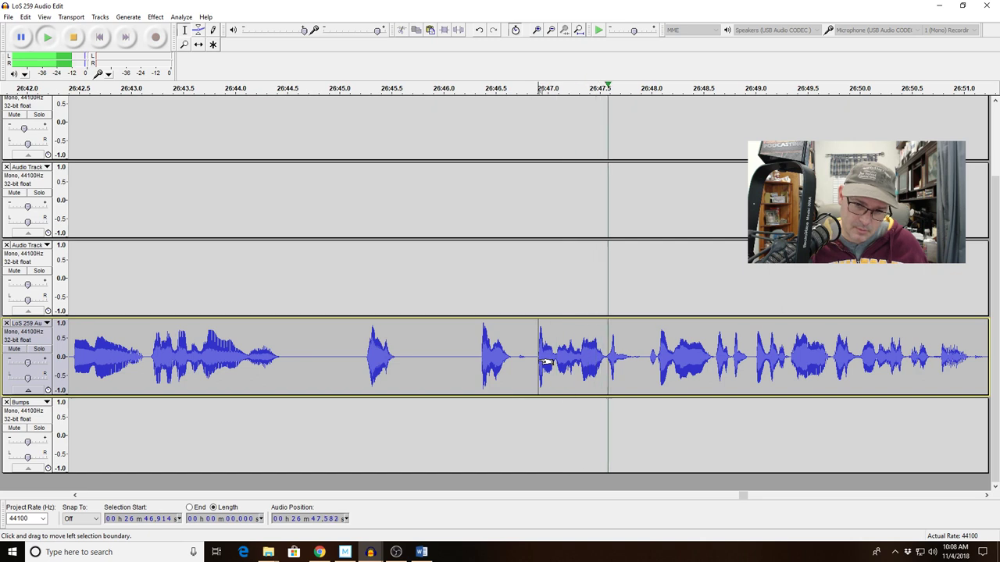
pyautogui.press('space')
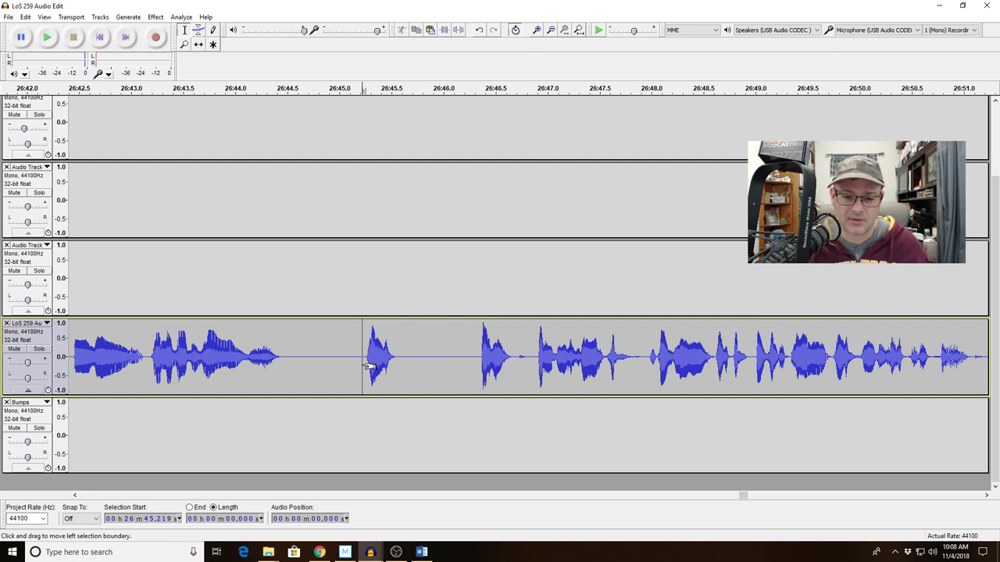
# Audition the 2.151-second stretch starting at 26:46.874, delete about one second from roughly 26:46.9, and replay from 26:45.039
pyautogui.moveTo(534, 349); pyautogui.dragTo(756, 352)
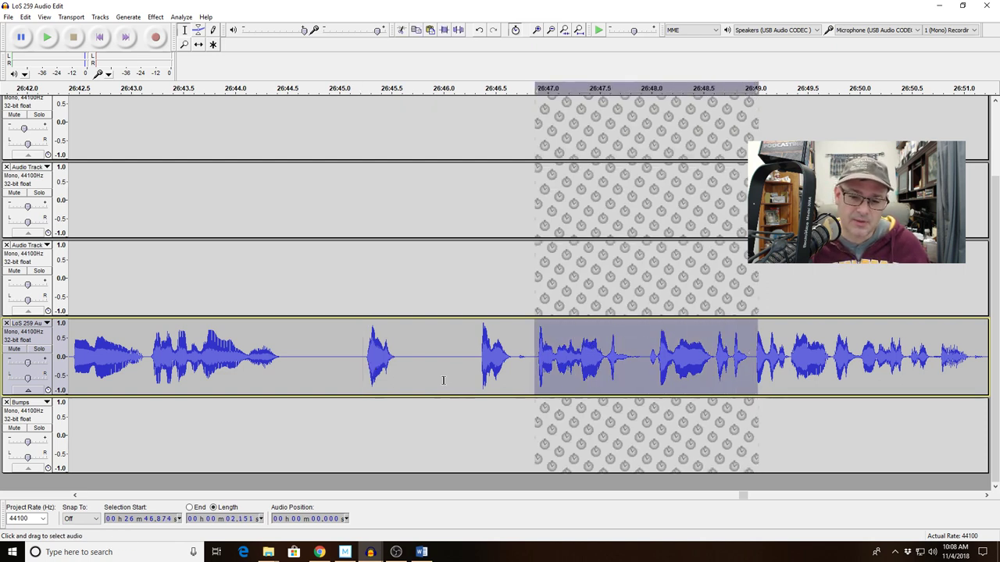
pyautogui.press('space')
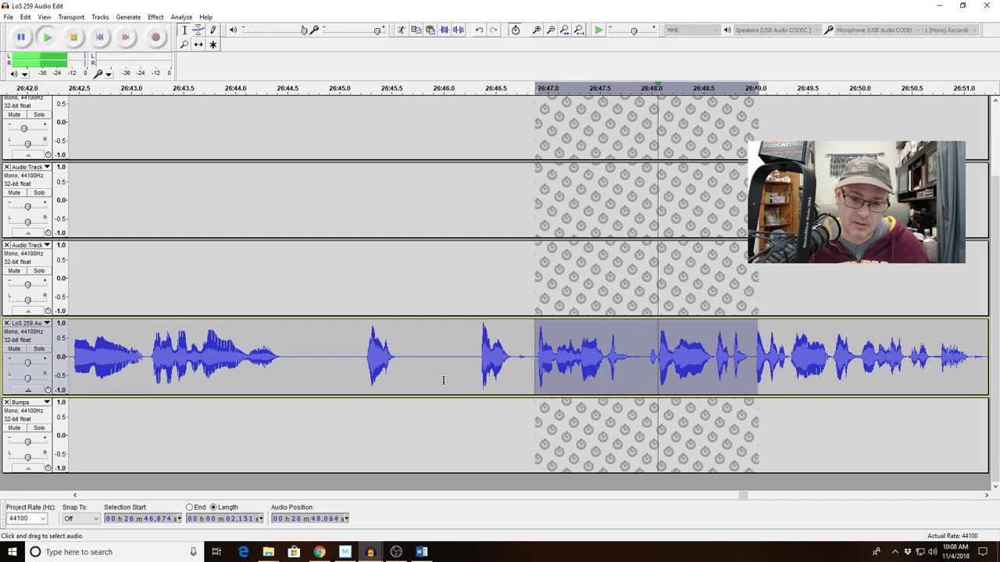
pyautogui.click(449, 347)
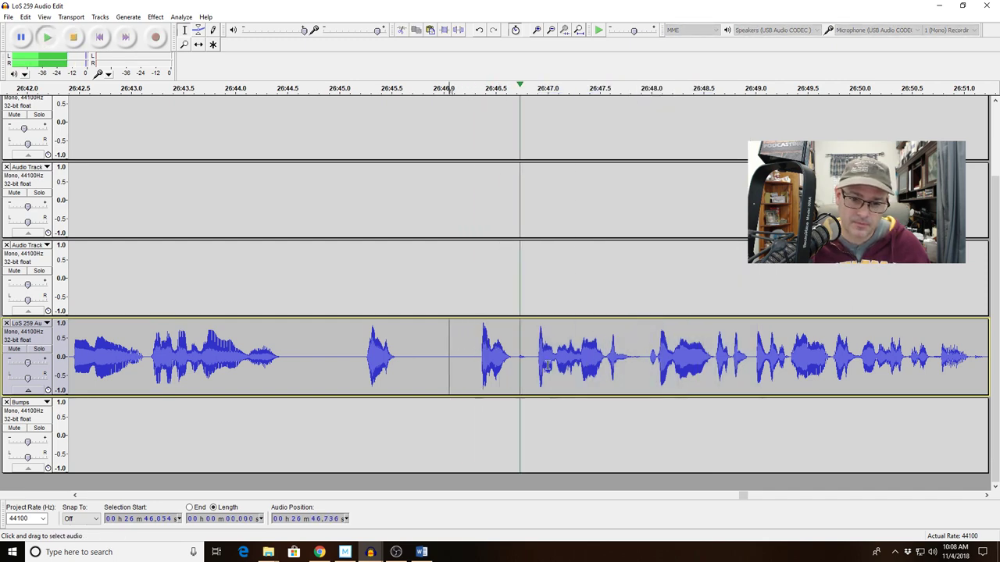
pyautogui.moveTo(536, 356); pyautogui.dragTo(643, 357)
pyautogui.press('Delete')
pyautogui.click(343, 358)
pyautogui.press('space')
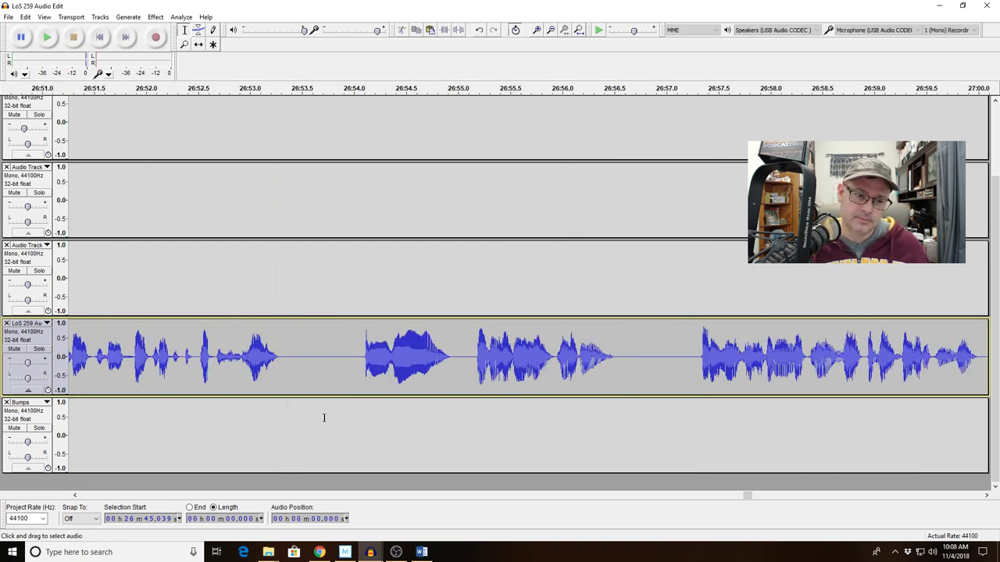
# Examine the 1.431-second stretch starting at 26:51.871 and delete about 0.32 seconds starting at 26:52.125 from it
pyautogui.click(133, 345)
pyautogui.moveTo(139, 346); pyautogui.dragTo(279, 350)
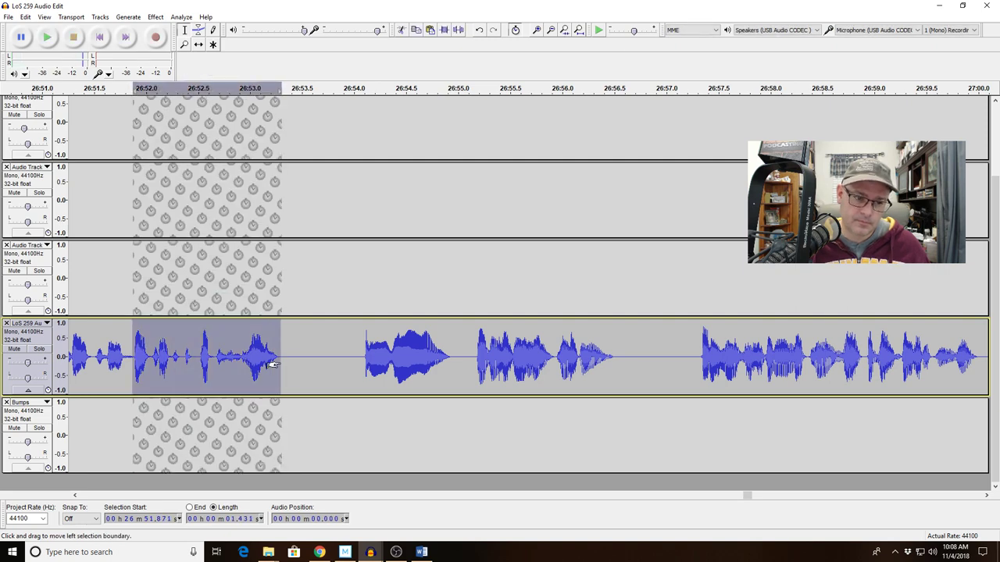
pyautogui.click(564, 32)
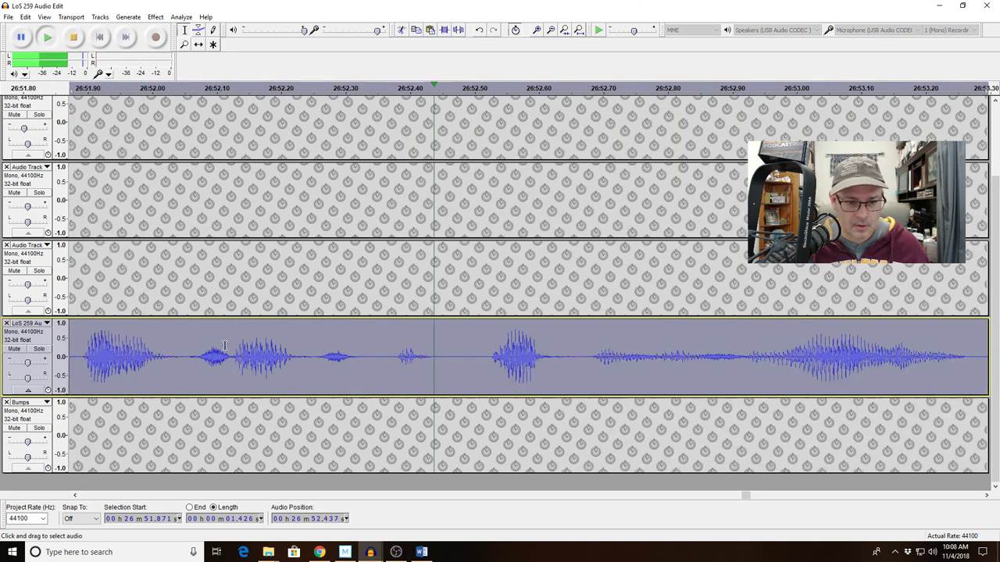
pyautogui.moveTo(233, 356); pyautogui.dragTo(442, 362)
pyautogui.press('space')
pyautogui.press('Delete')
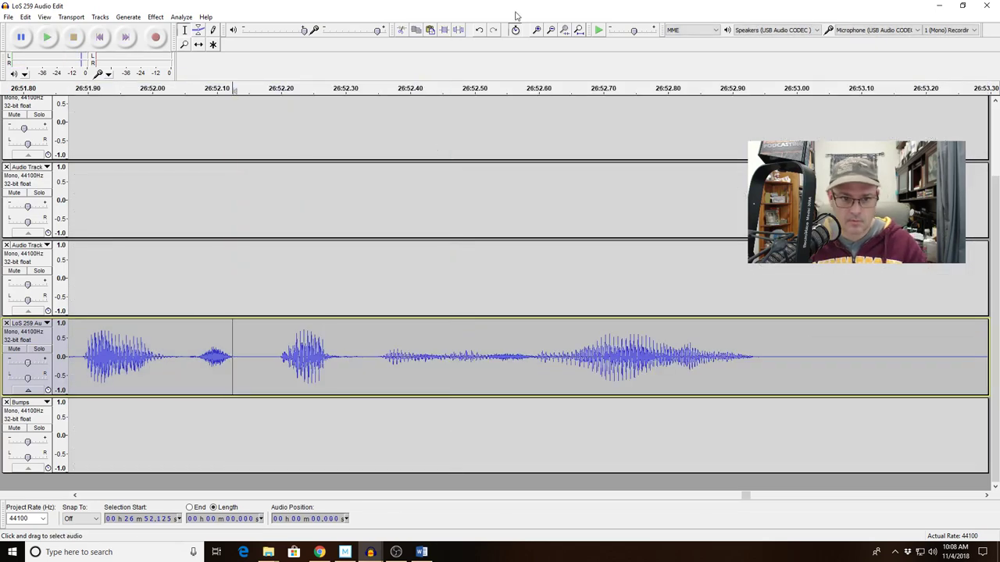
# Play the voice track from 26:51.599 to check the cut and listen on to about 27:30
pyautogui.doubleClick(551, 29)
pyautogui.click(370, 336)
pyautogui.press('space')
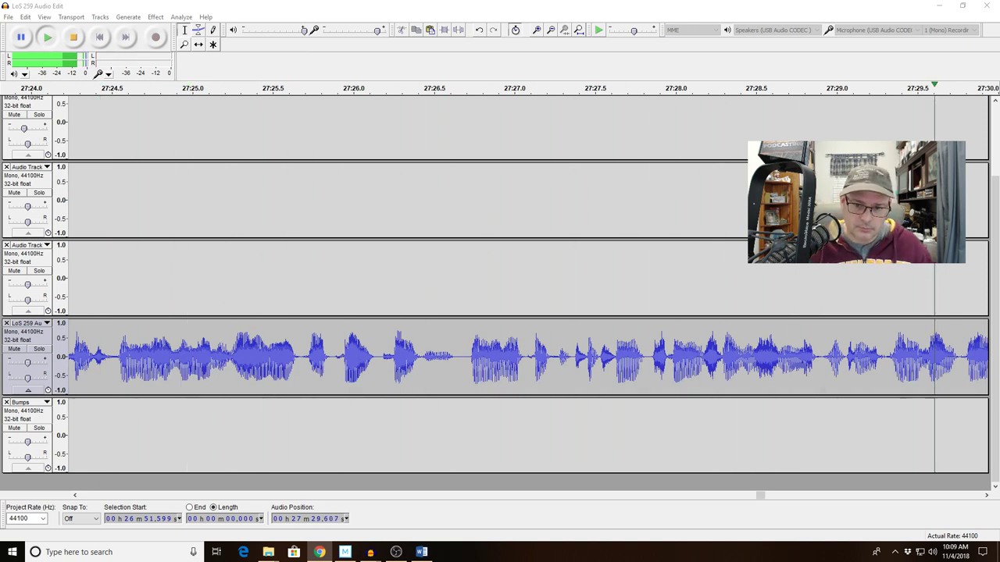
pyautogui.click(482, 197)
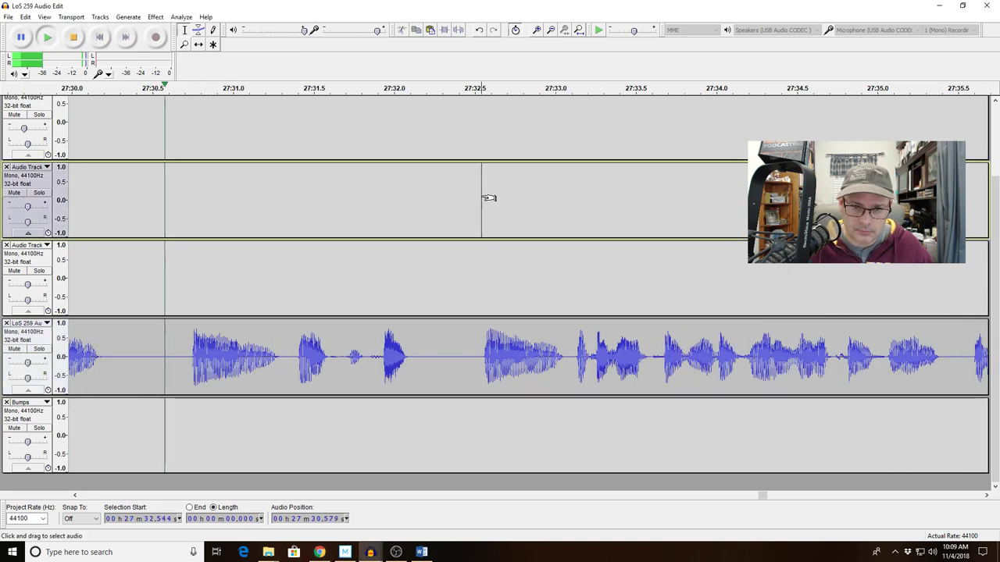
# Examine the 1.990-second stretch starting at 27:26.590 and delete about 0.28 seconds starting at 27:27.531 from it
pyautogui.click(433, 495)
pyautogui.moveTo(442, 356); pyautogui.dragTo(763, 355)
pyautogui.press('space')
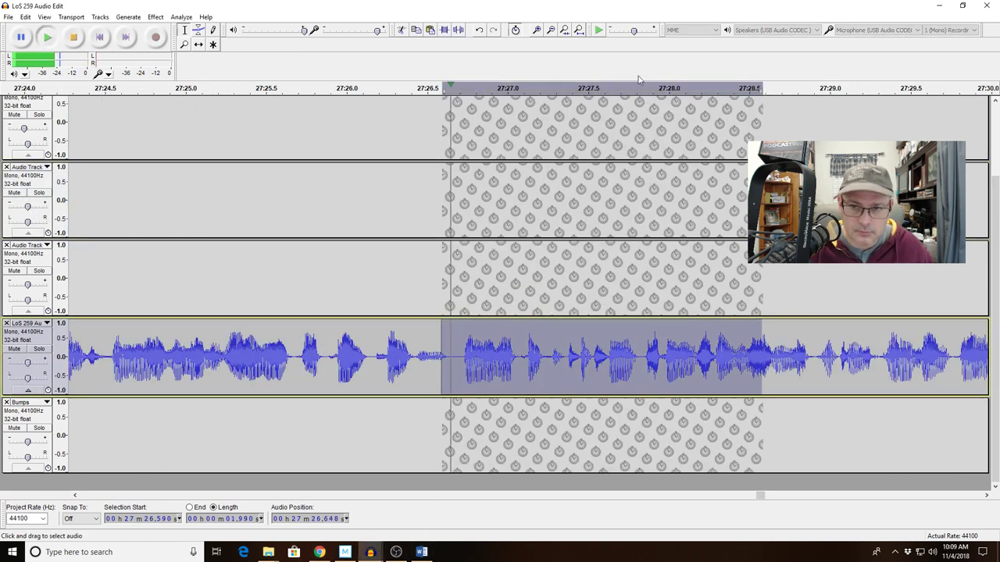
pyautogui.click(566, 29)
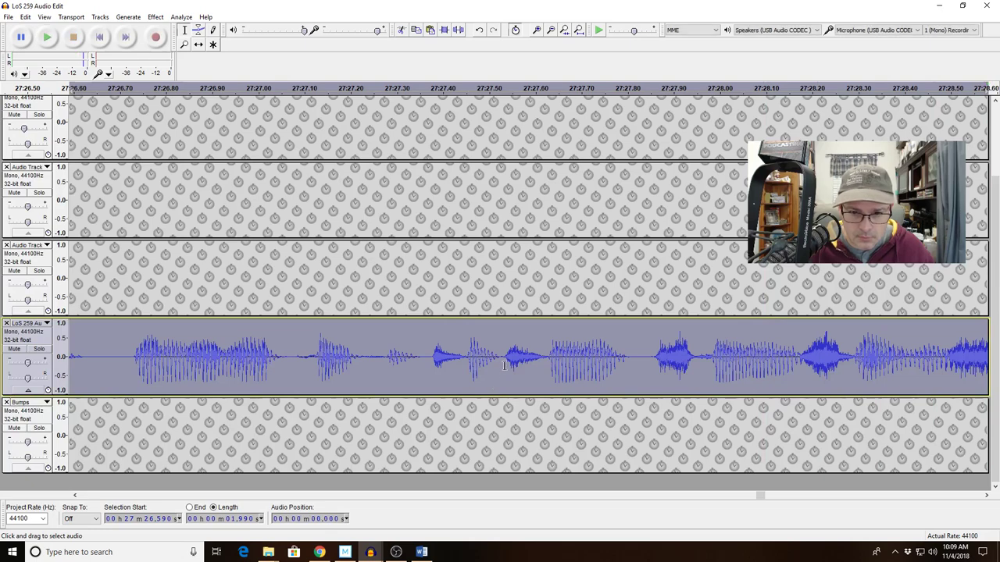
pyautogui.moveTo(504, 363); pyautogui.dragTo(634, 371)
pyautogui.press('Delete')
# Play the voice track from 27:26.868 to check the cut and listen on to about 27:38
pyautogui.click(197, 362)
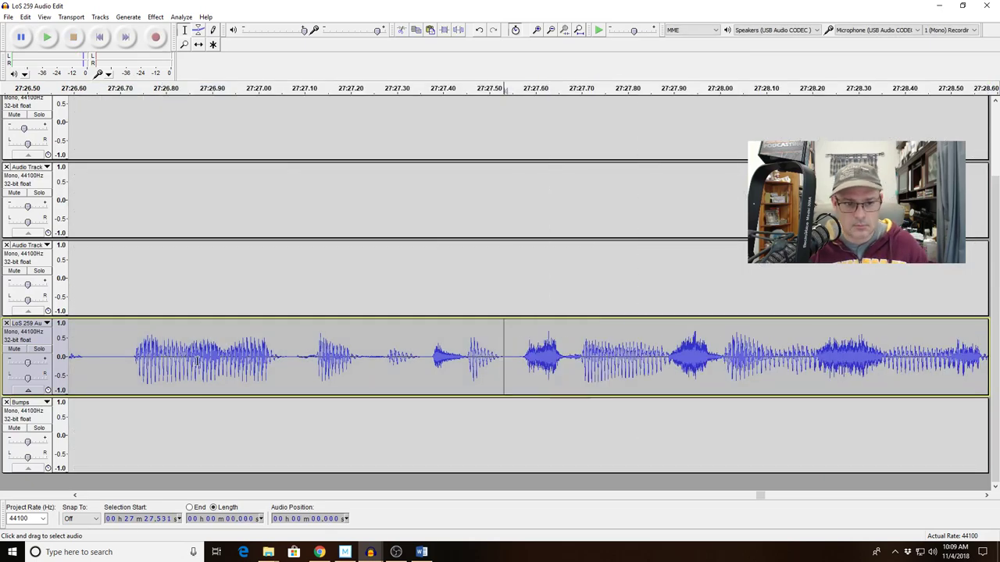
pyautogui.press('space')
pyautogui.click(551, 34)
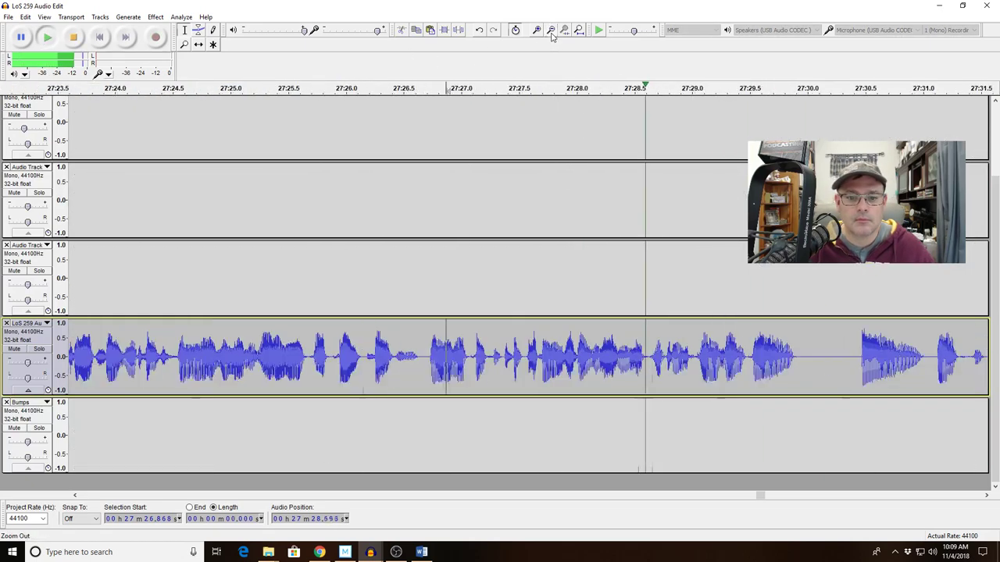
pyautogui.click(549, 35)
pyautogui.click(550, 35)
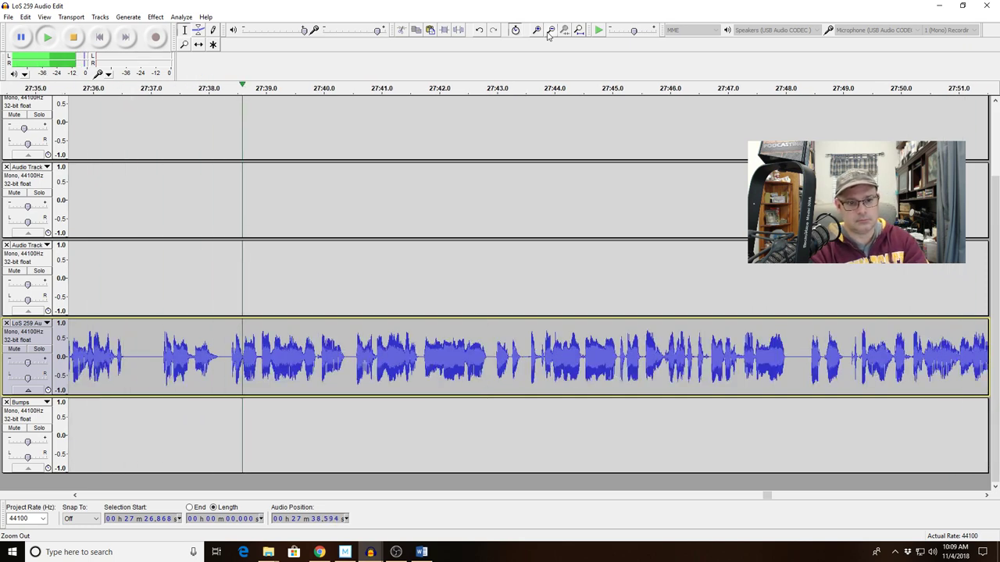
pyautogui.press('space')
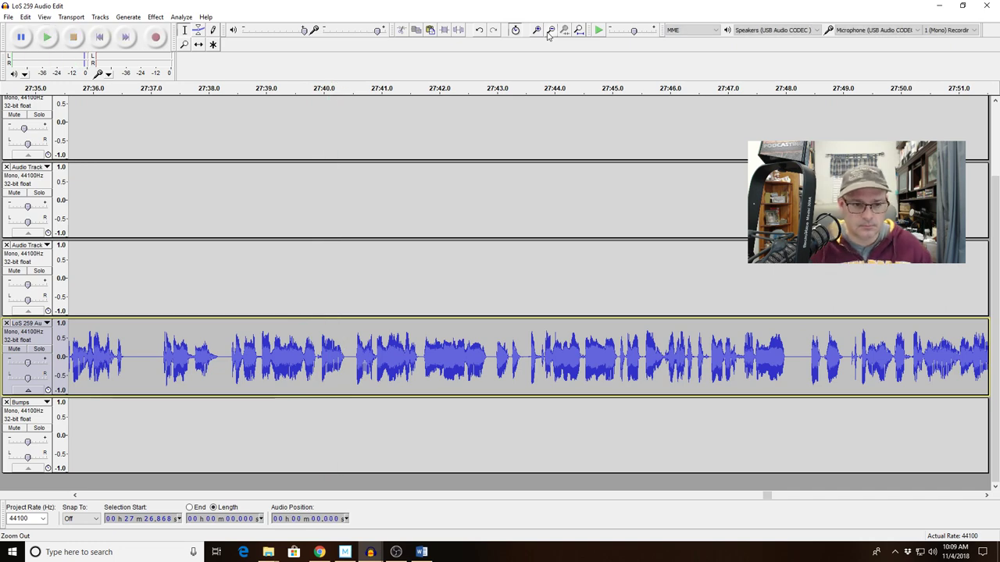
# Try the Bass Cut equalization curve on the 0.076-second plosive starting at 27:38.392 in the voice track
pyautogui.moveTo(227, 355); pyautogui.dragTo(250, 356)
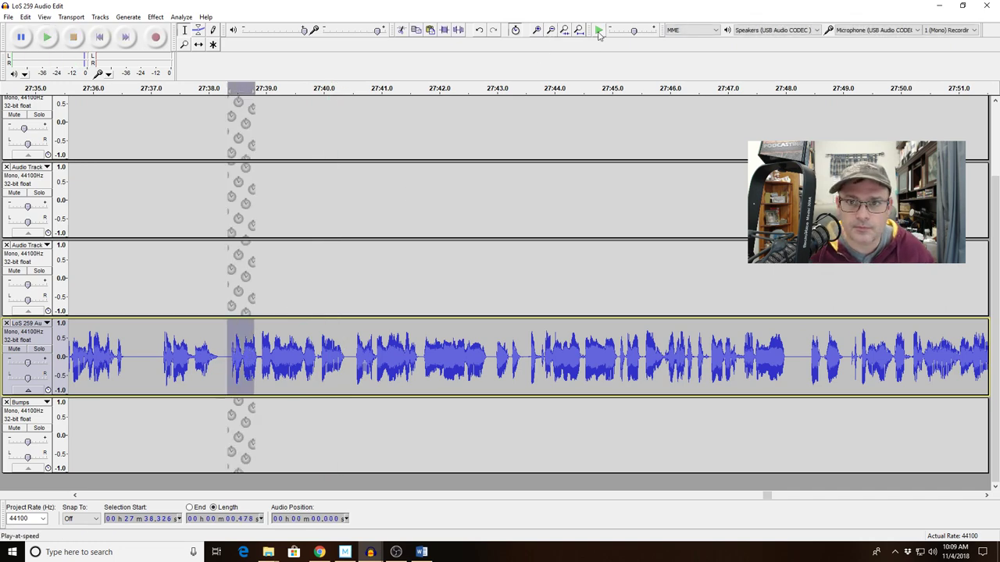
pyautogui.click(563, 37)
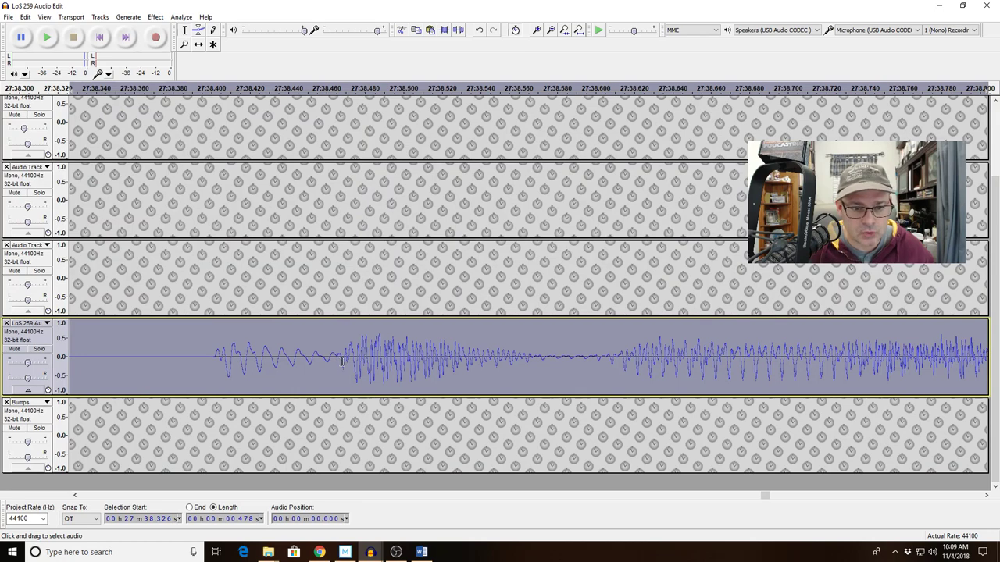
pyautogui.moveTo(340, 357); pyautogui.dragTo(196, 358)
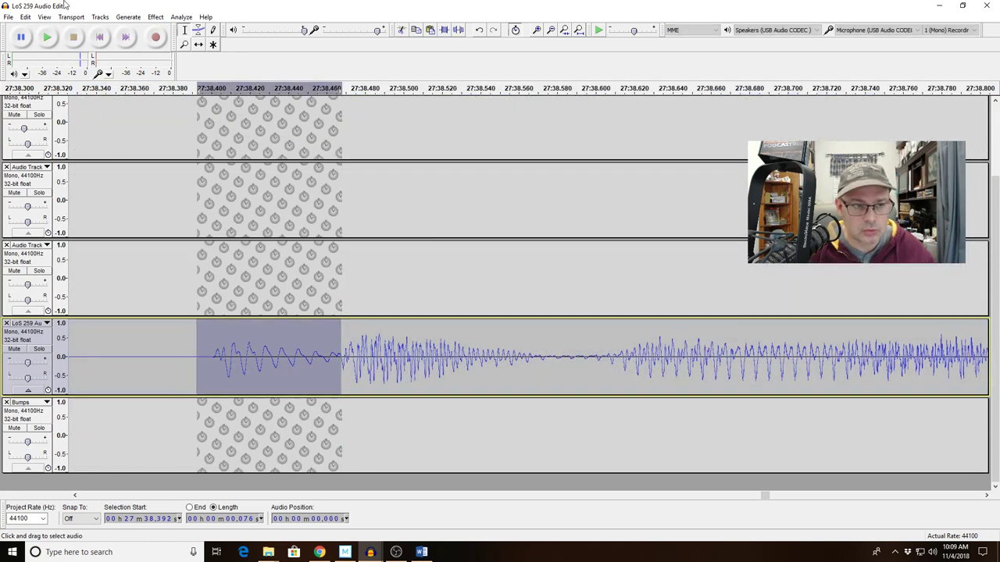
pyautogui.click(156, 18)
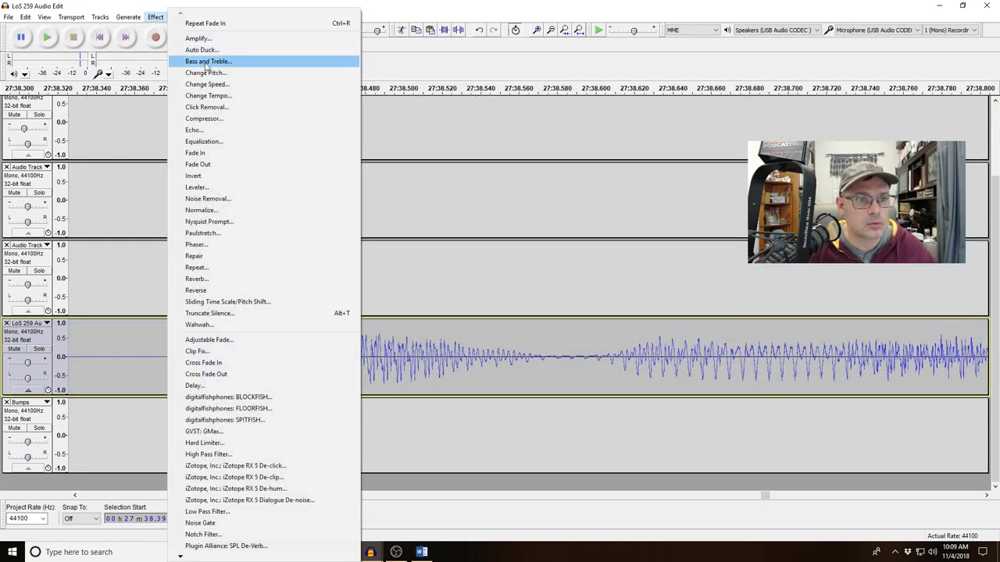
pyautogui.click(209, 141)
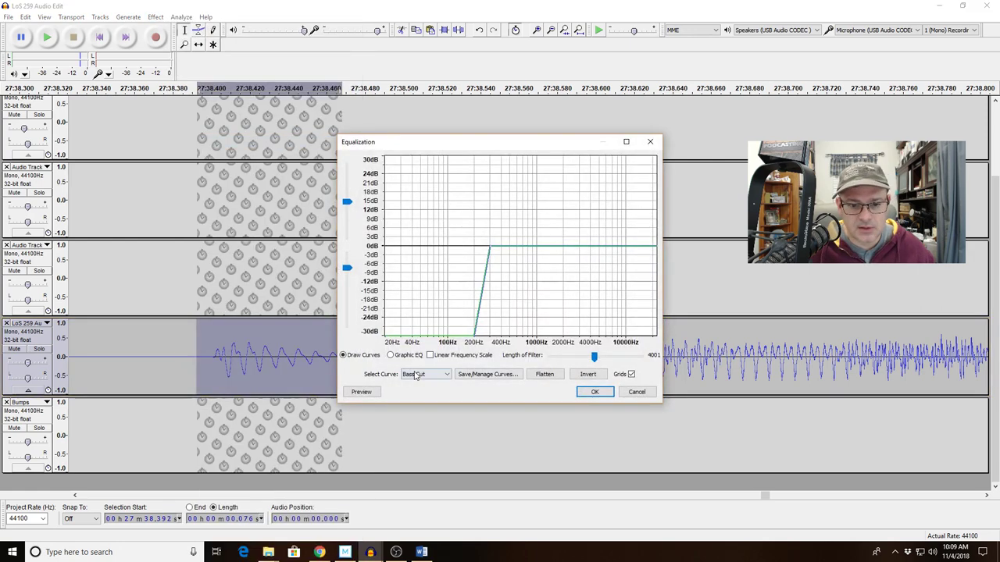
pyautogui.click(595, 392)
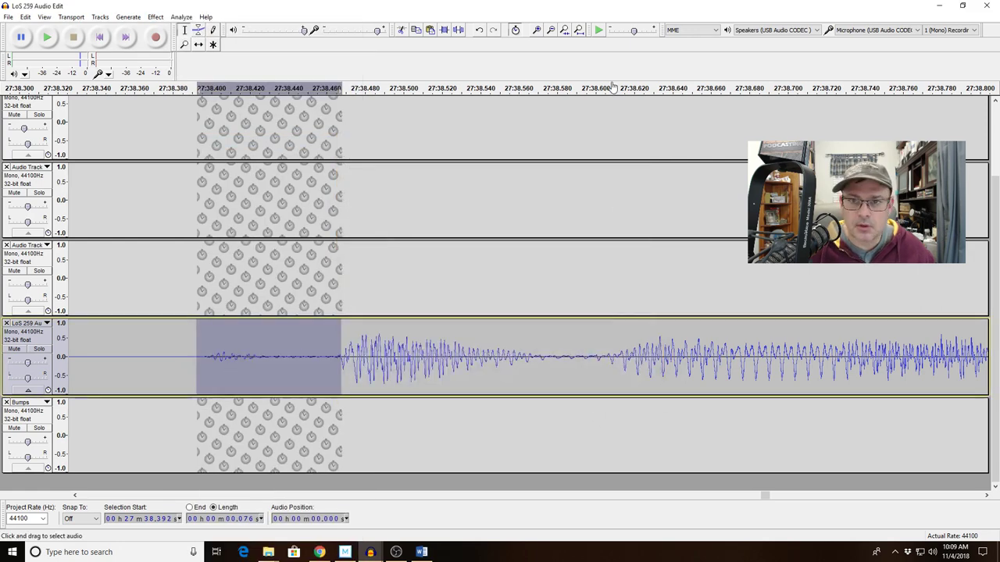
# Play the voice track from 27:37.515 twice to check how the equalized plosive sounds
pyautogui.click(553, 35)
pyautogui.click(554, 34)
pyautogui.click(554, 34)
pyautogui.click(554, 34)
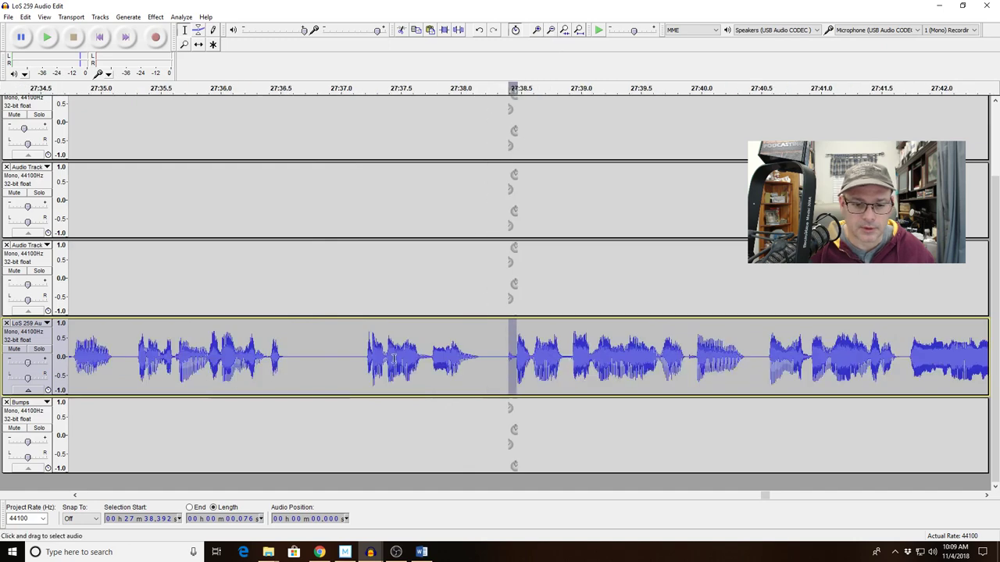
pyautogui.click(402, 357)
pyautogui.press('space')
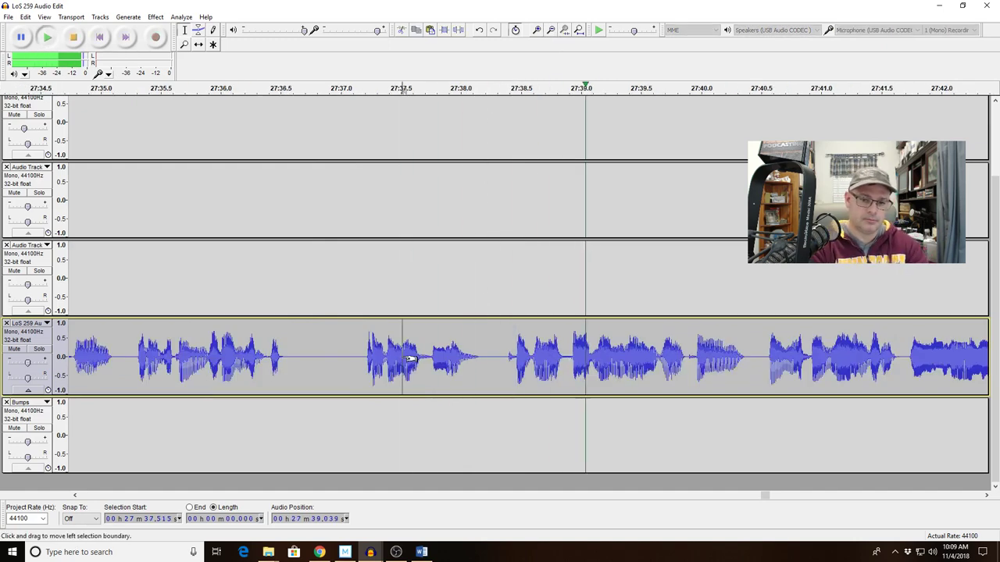
pyautogui.press('space')
pyautogui.press('space')
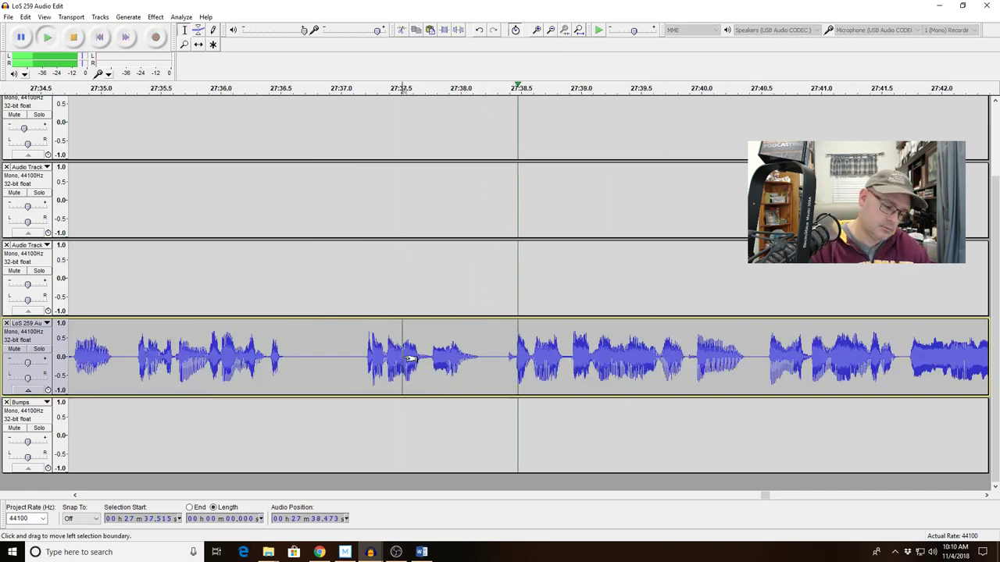
pyautogui.press('space')
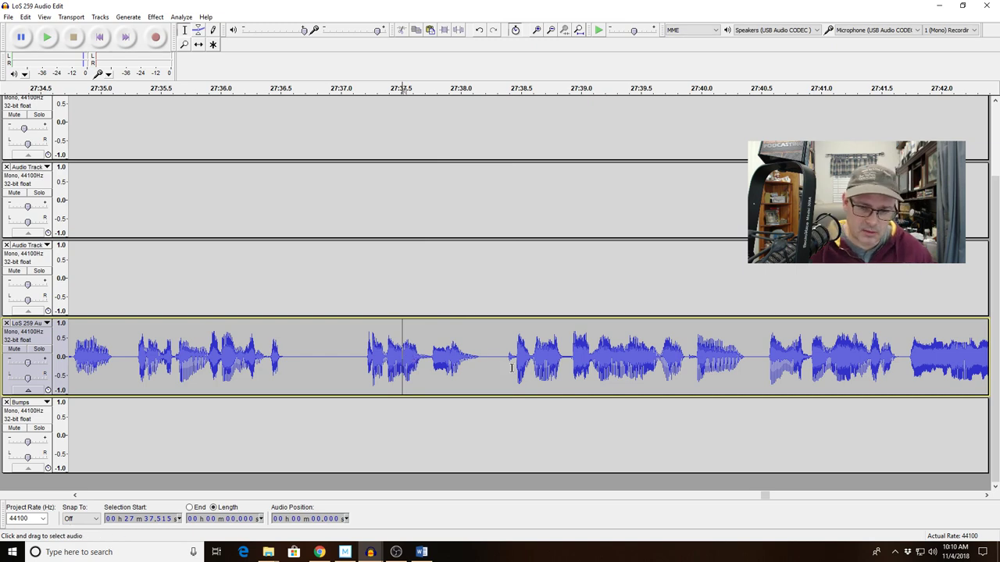
# Examine the 0.282-second stretch starting at 27:38.343 and delete 0.036 seconds starting at 27:38.394 from it
pyautogui.moveTo(503, 361); pyautogui.dragTo(536, 359)
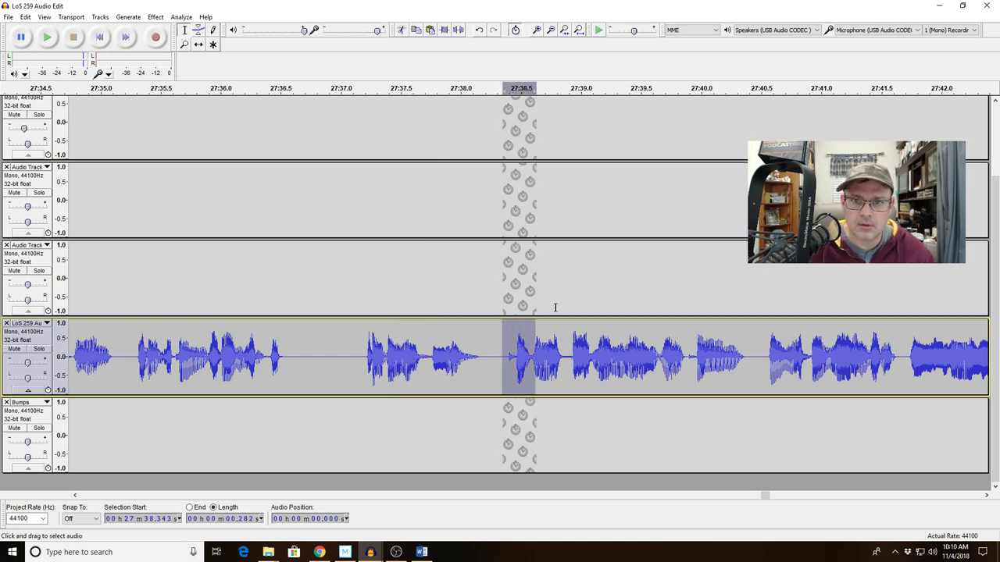
pyautogui.click(564, 30)
pyautogui.press('space')
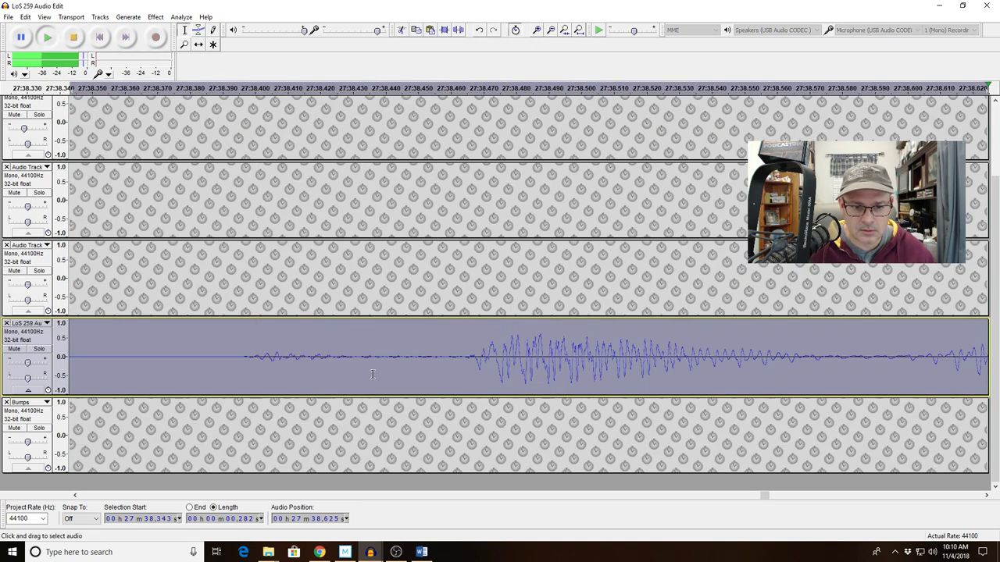
pyautogui.moveTo(350, 357); pyautogui.dragTo(237, 355)
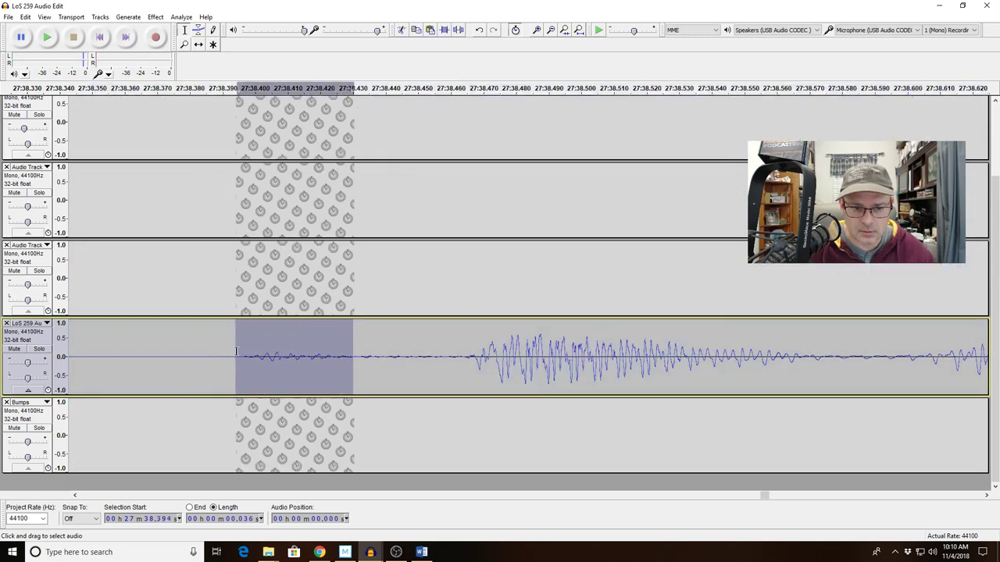
pyautogui.press('space')
pyautogui.press('Delete')
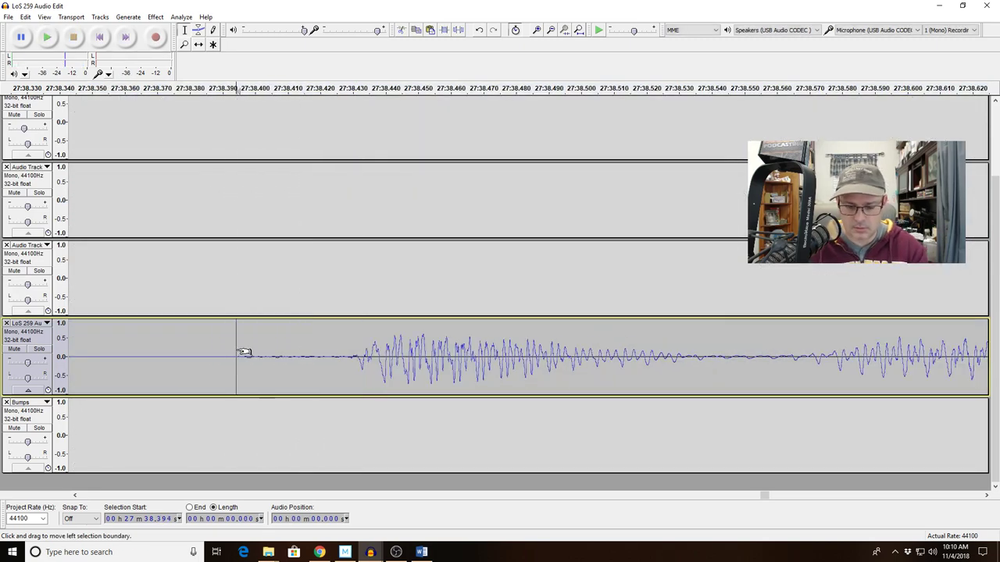
# Play the voice track from 27:37.747 to check the cut, and undo both the deletion and the bass-cut equalization
pyautogui.click(551, 29)
pyautogui.click(551, 29)
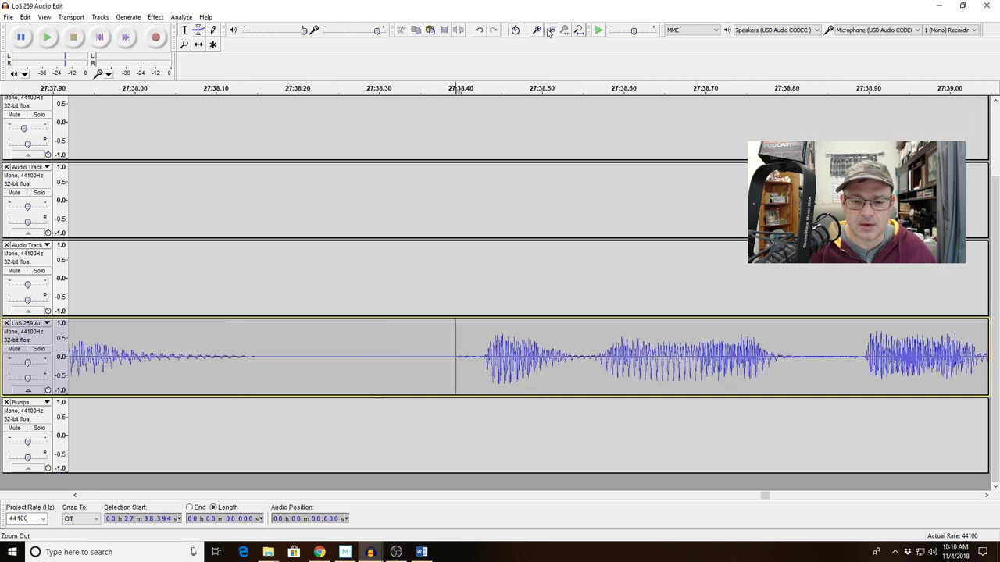
pyautogui.click(550, 30)
pyautogui.click(381, 344)
pyautogui.press('space')
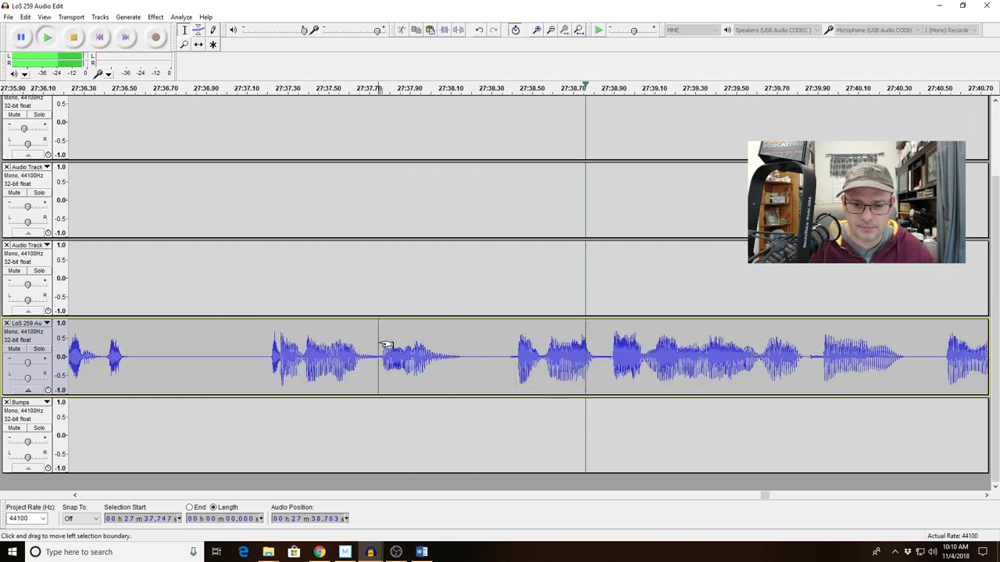
pyautogui.press('space')
pyautogui.hotkey('ctrl', 'v')
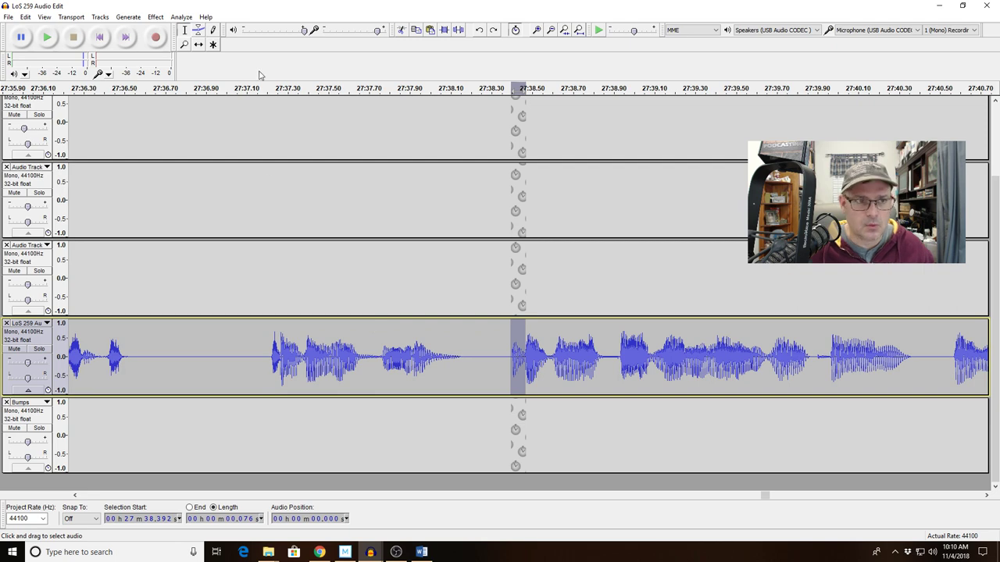
# Try amplifying the 0.076-second plosive starting at 27:38.392 by -9 dB, play it from 27:37.576 and undo the amplification
pyautogui.click(155, 17)
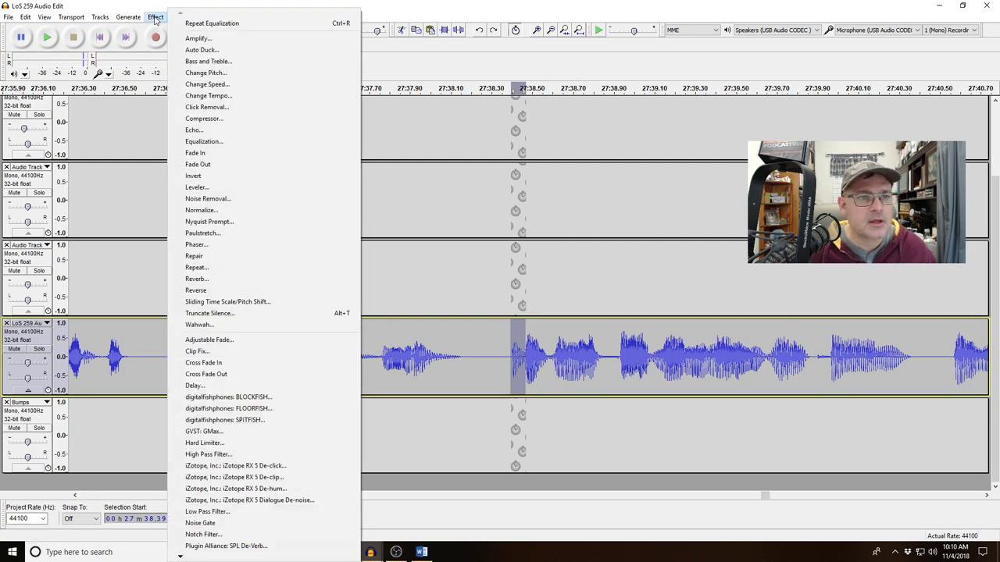
pyautogui.click(191, 38)
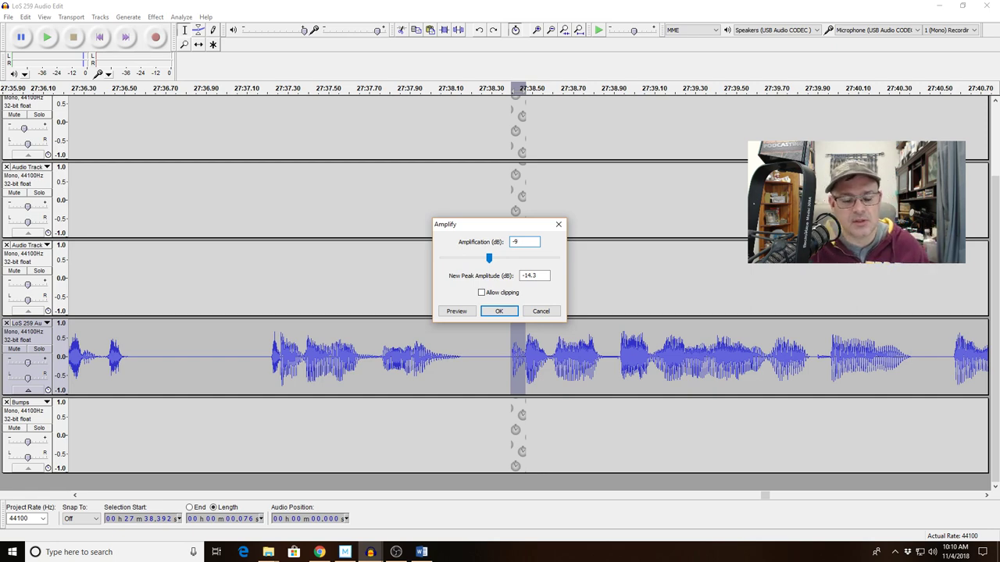
pyautogui.press('Return')
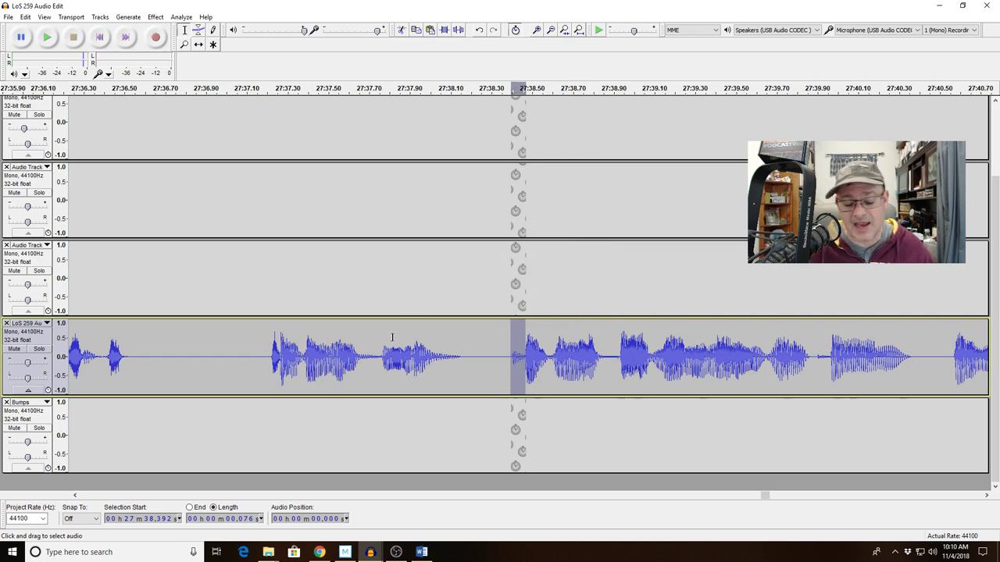
pyautogui.click(342, 365)
pyautogui.press('space')
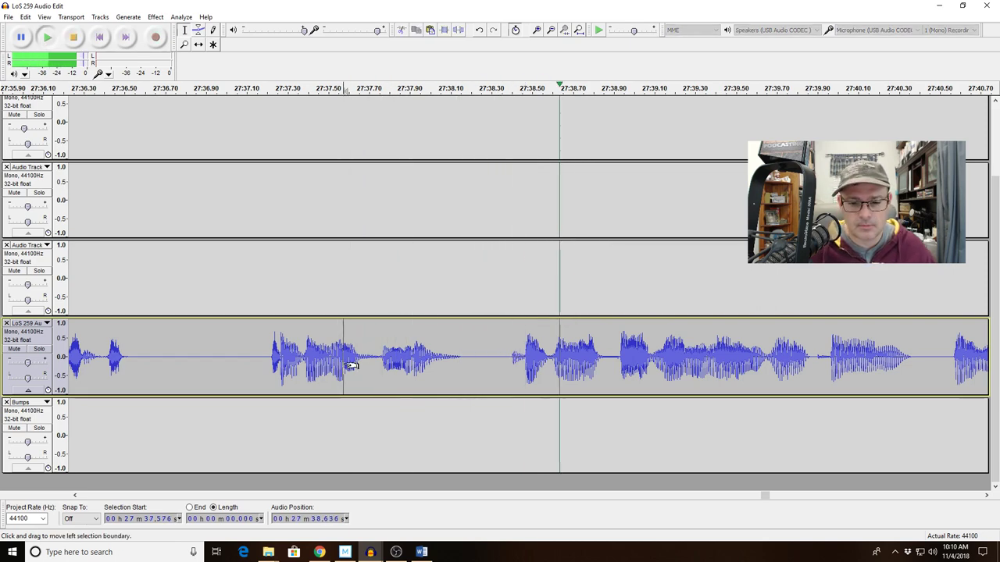
pyautogui.press('space')
pyautogui.hotkey('ctrl', 'z')
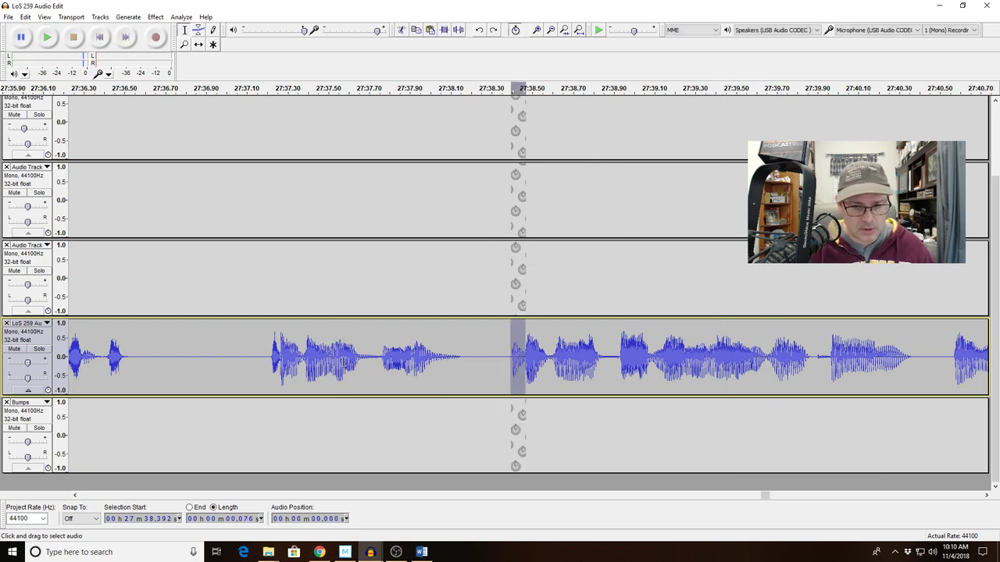
# Try another negative amplification on the plosive at 27:38.392, play it from 27:37.117 and undo the amplification
pyautogui.click(156, 17)
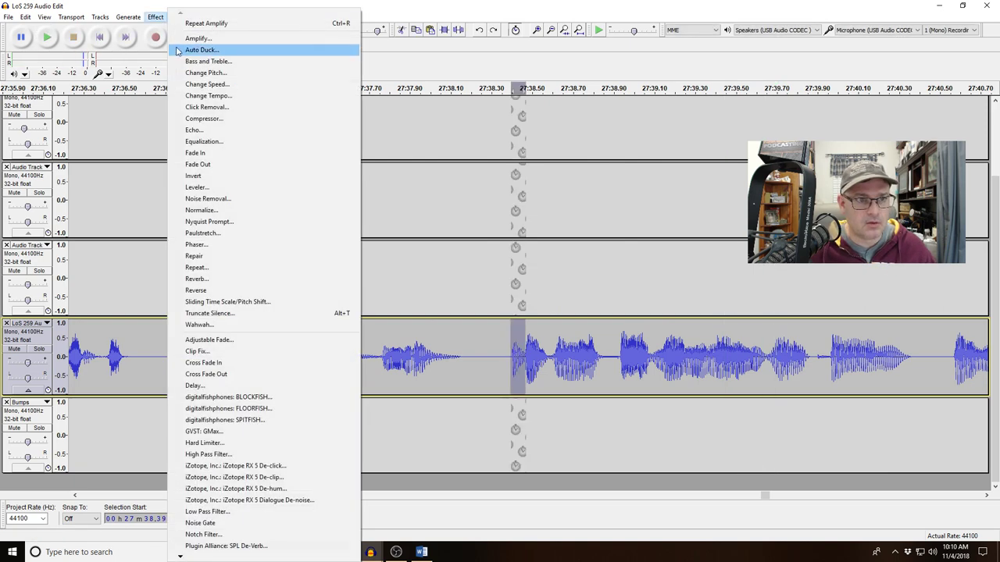
pyautogui.click(180, 44)
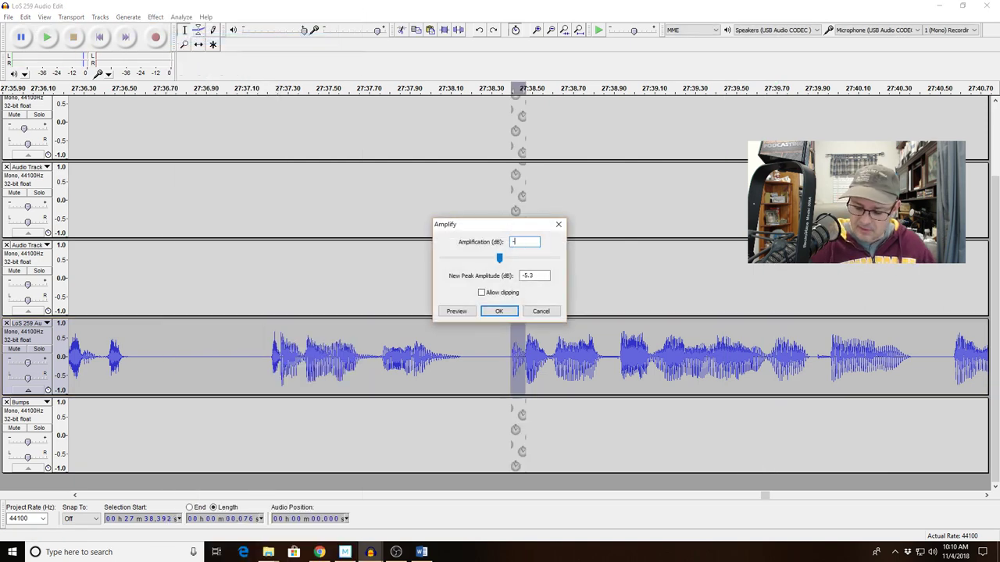
pyautogui.press('Return')
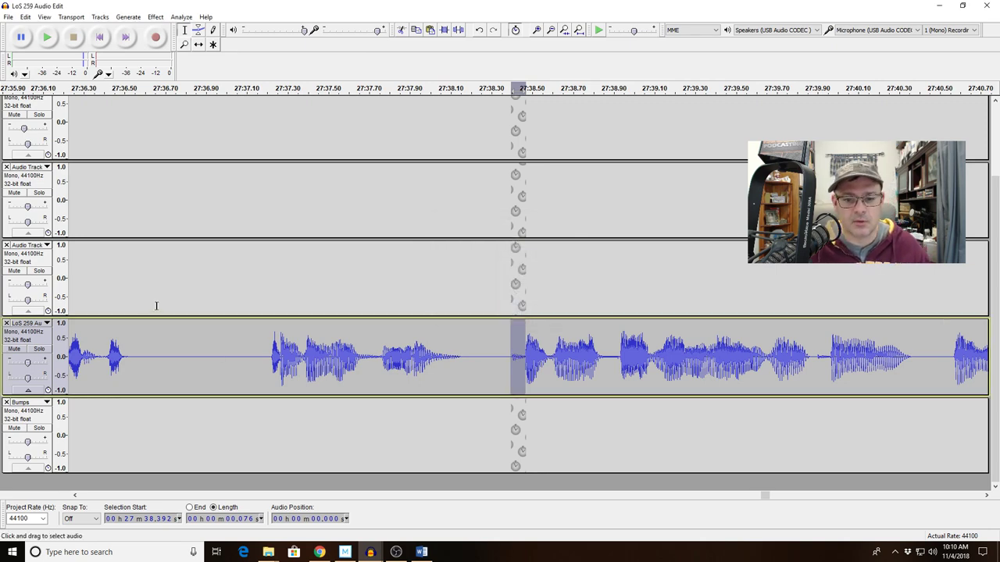
pyautogui.click(248, 355)
pyautogui.press('space')
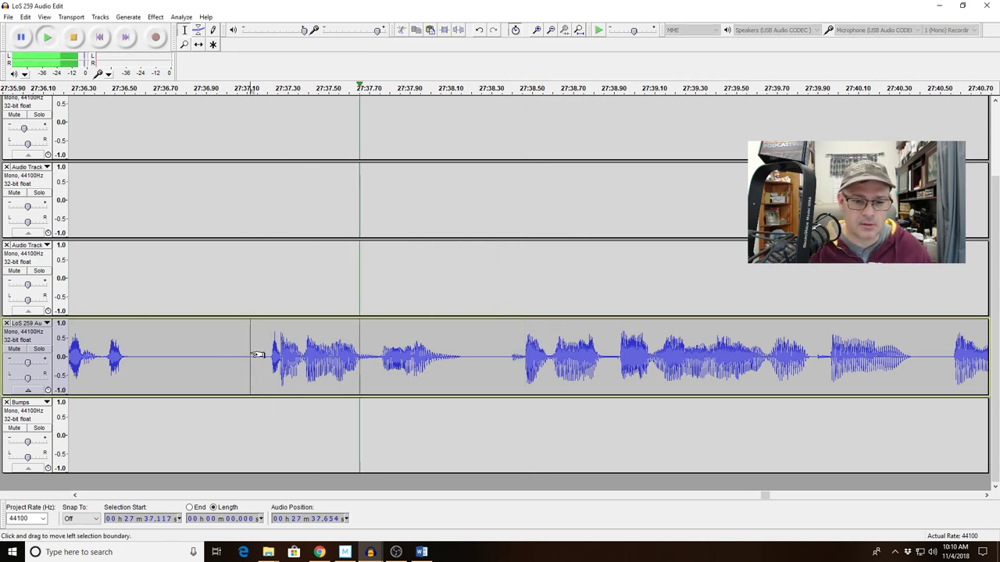
pyautogui.press('space')
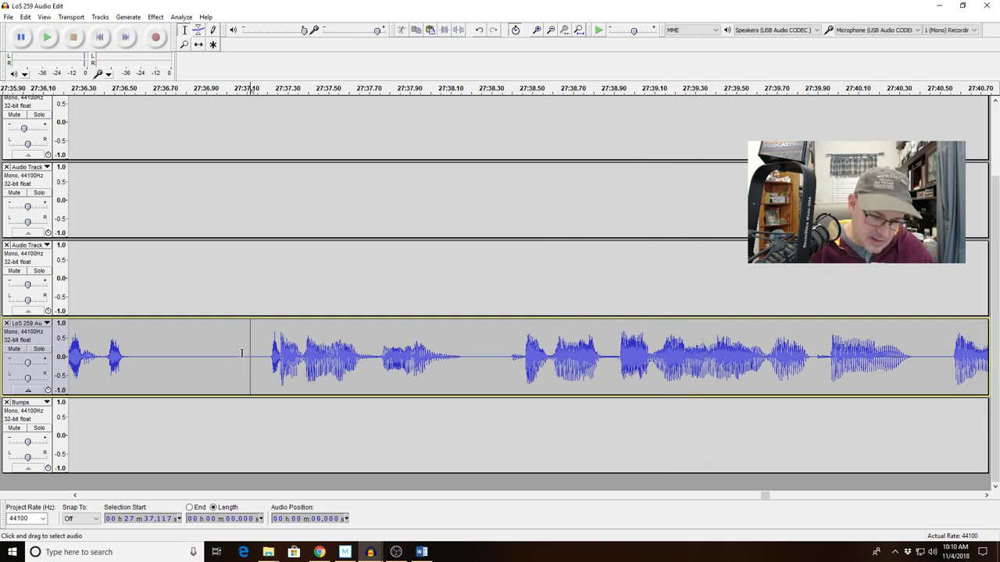
pyautogui.hotkey('ctrl', 'z')
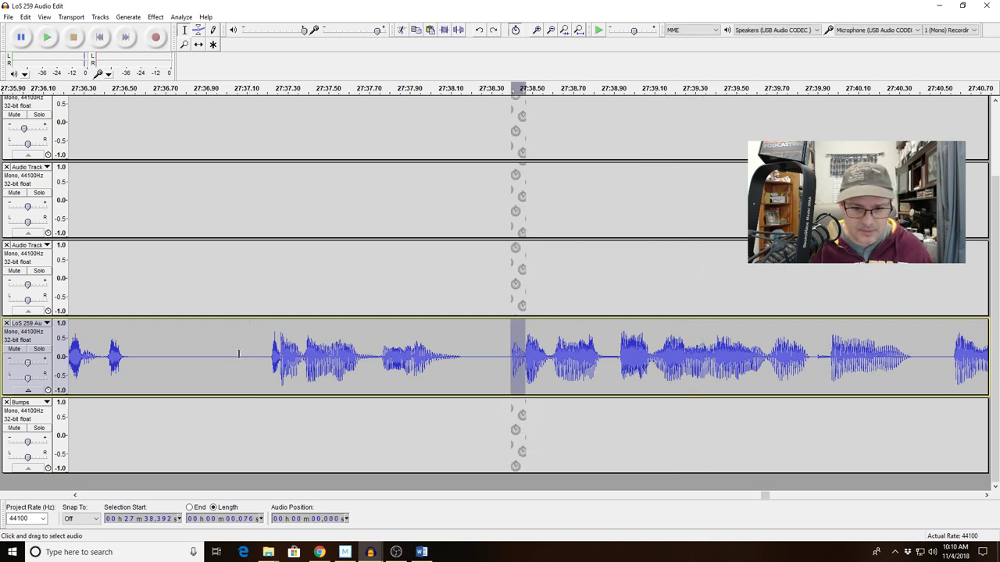
# Amplify the 0.076-second plosive starting at 27:38.392 by -5 dB and play from 27:37.221 on to about 27:43
pyautogui.click(156, 17)
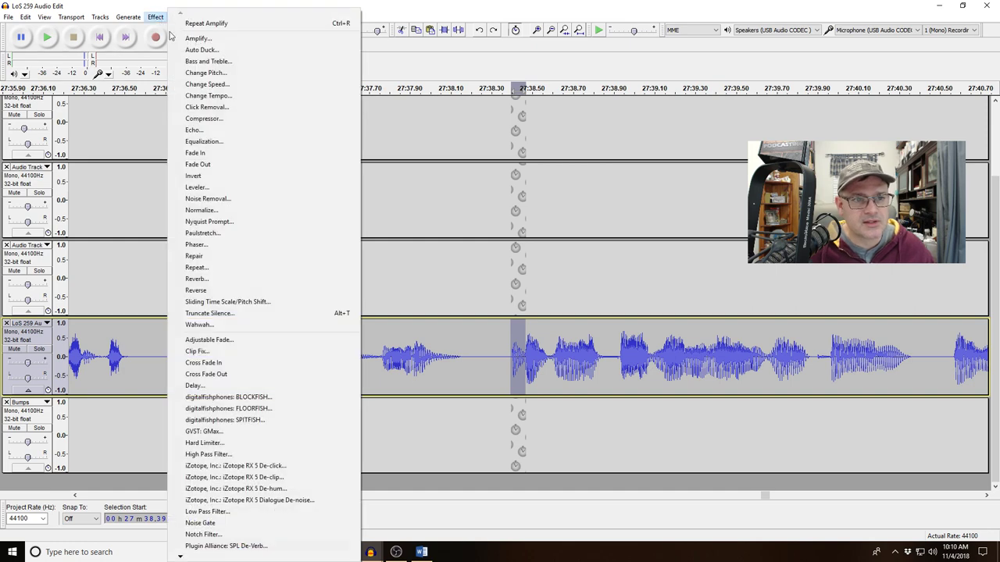
pyautogui.click(197, 38)
pyautogui.write('-')
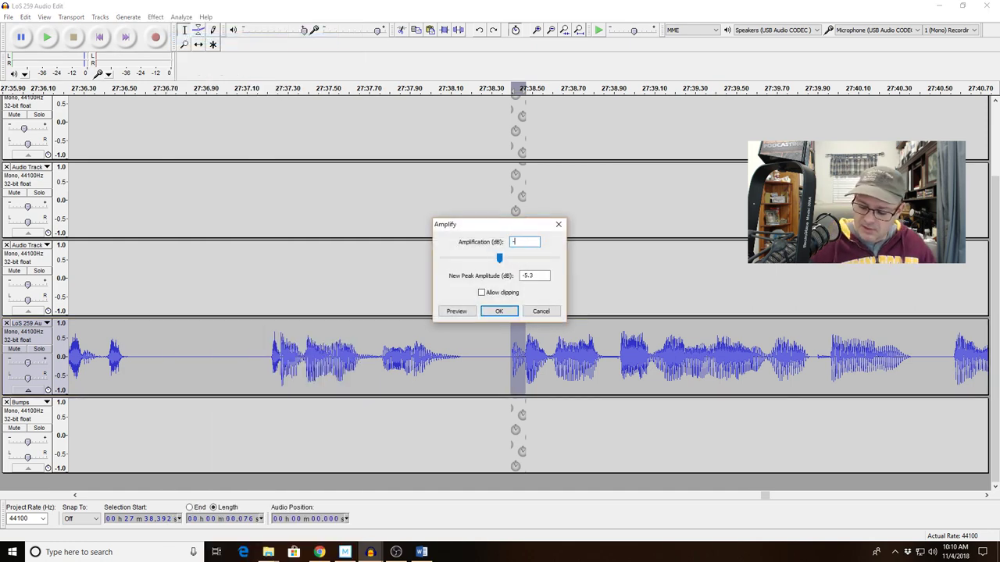
pyautogui.write('5')
pyautogui.press('Return')
pyautogui.click(273, 350)
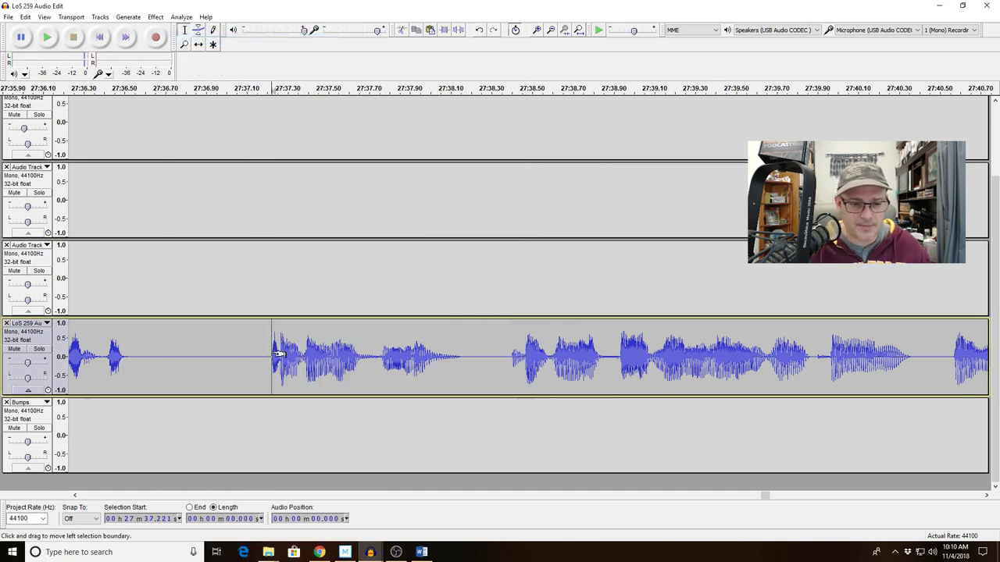
pyautogui.press('space')
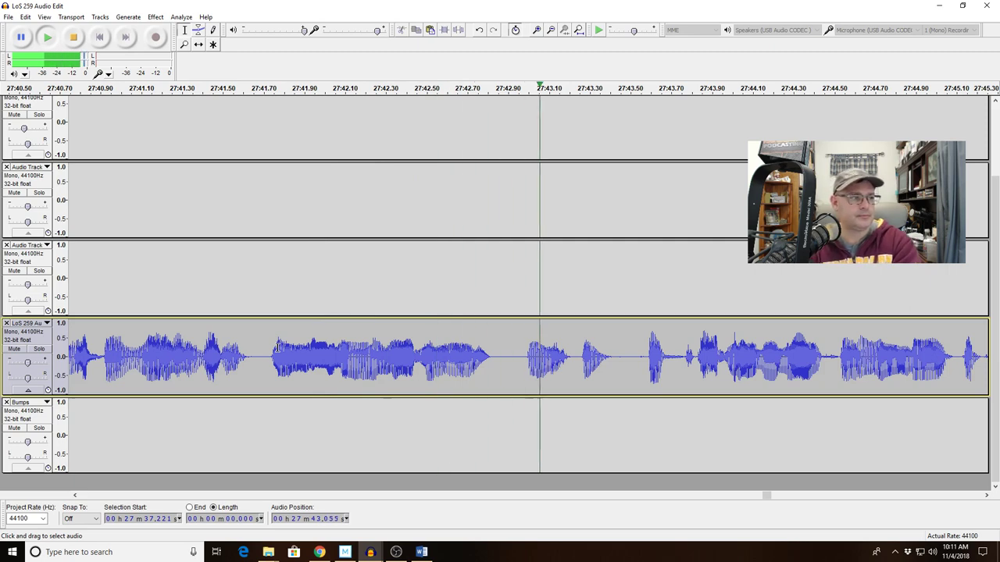
pyautogui.press('space')
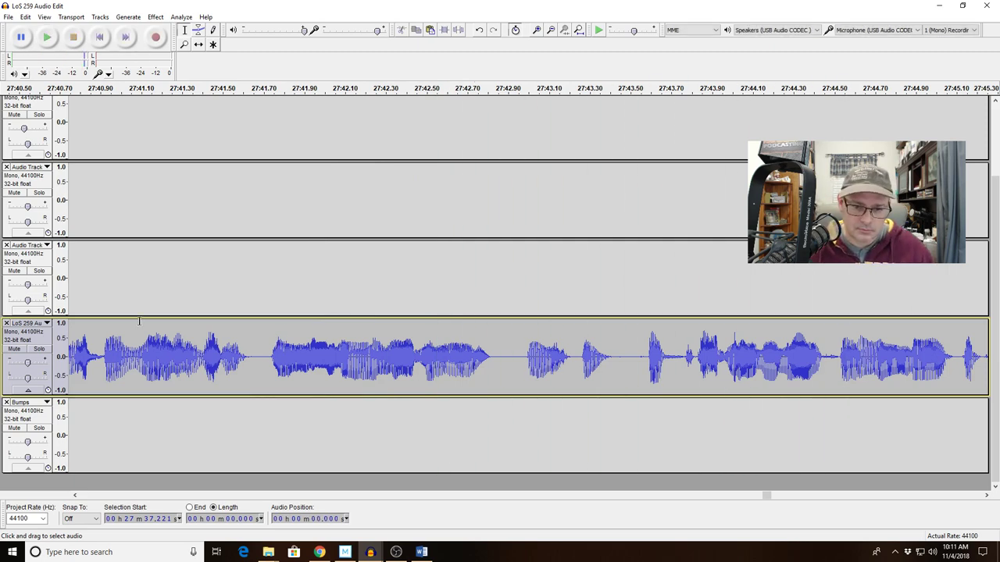
# Delete about half a second of speech starting near 27:43 and play from 27:41.779 on to about 27:48.8
pyautogui.click(359, 380)
pyautogui.press('space')
pyautogui.moveTo(525, 379); pyautogui.dragTo(624, 378)
pyautogui.press('space')
pyautogui.press('Delete')
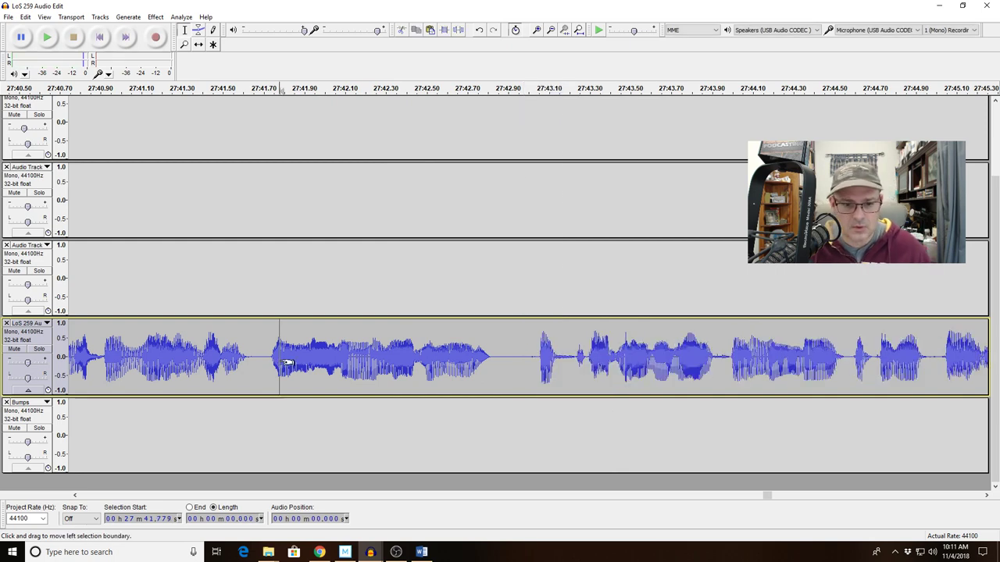
pyautogui.press('space')
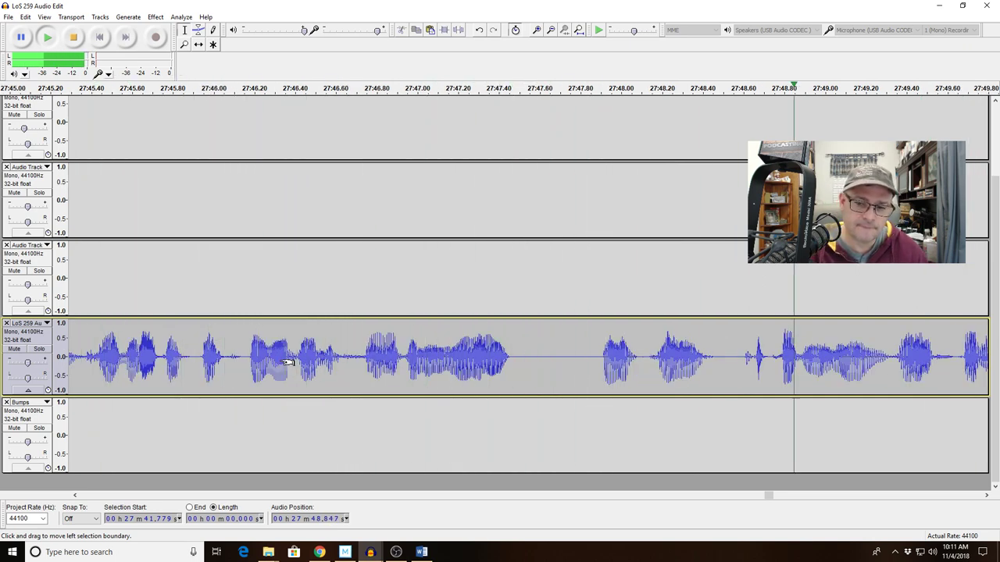
pyautogui.press('space')
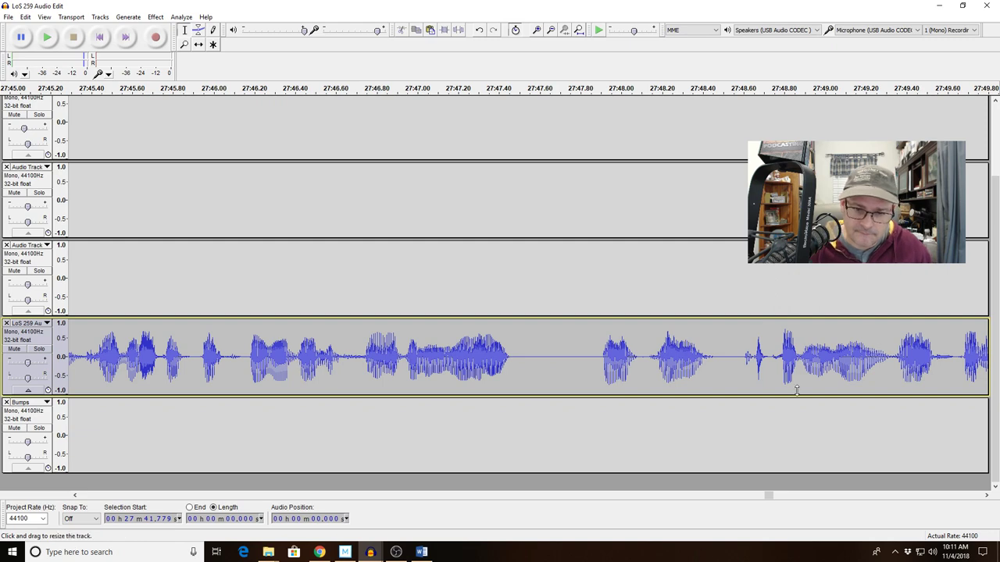
# Play the LoS 259 track around 27:48 and examine the short sounds in the 0.452 s passage starting at 27:48.590
pyautogui.press('space')
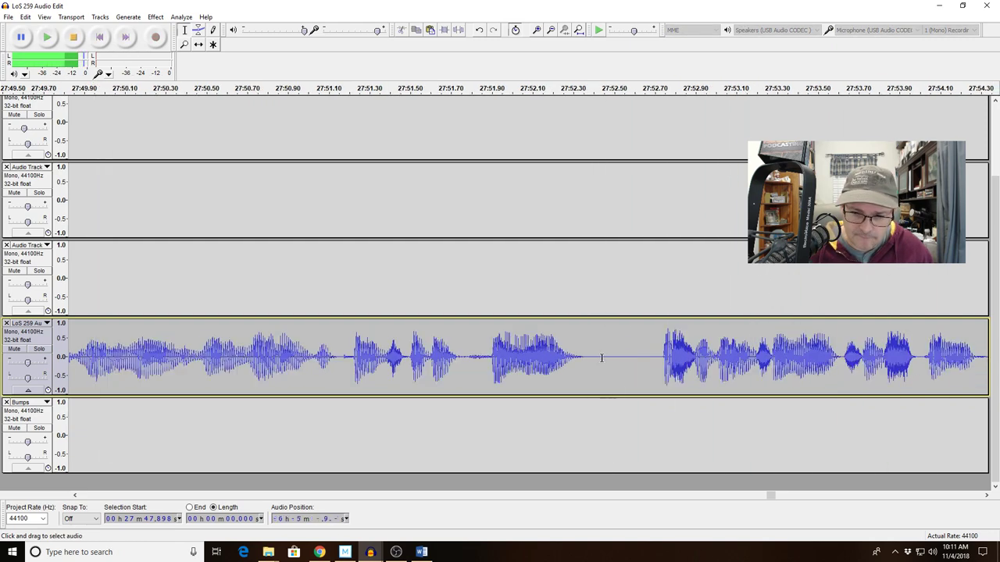
pyautogui.press('space')
pyautogui.press('space')
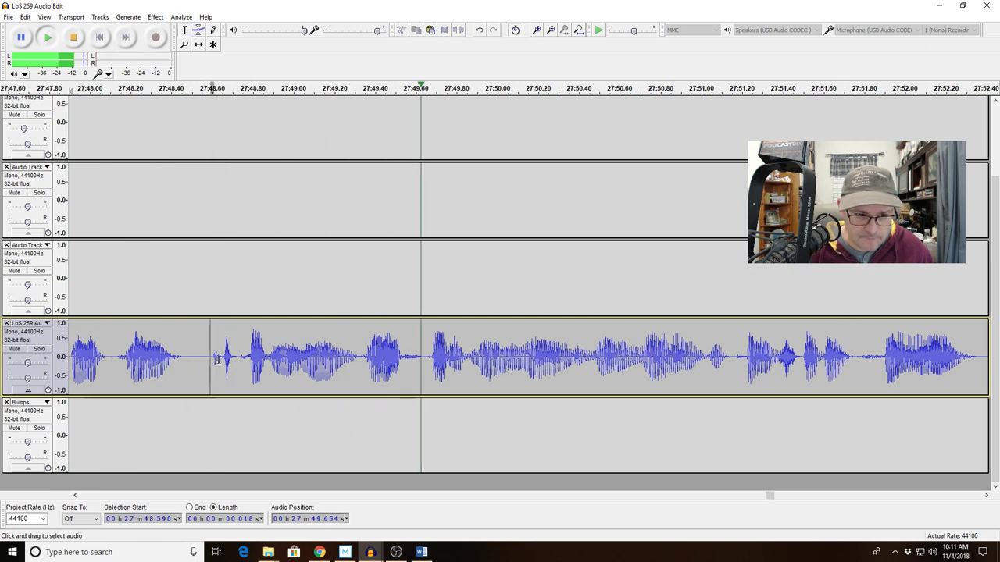
pyautogui.moveTo(211, 356); pyautogui.dragTo(303, 356)
pyautogui.click(565, 33)
pyautogui.press('space')
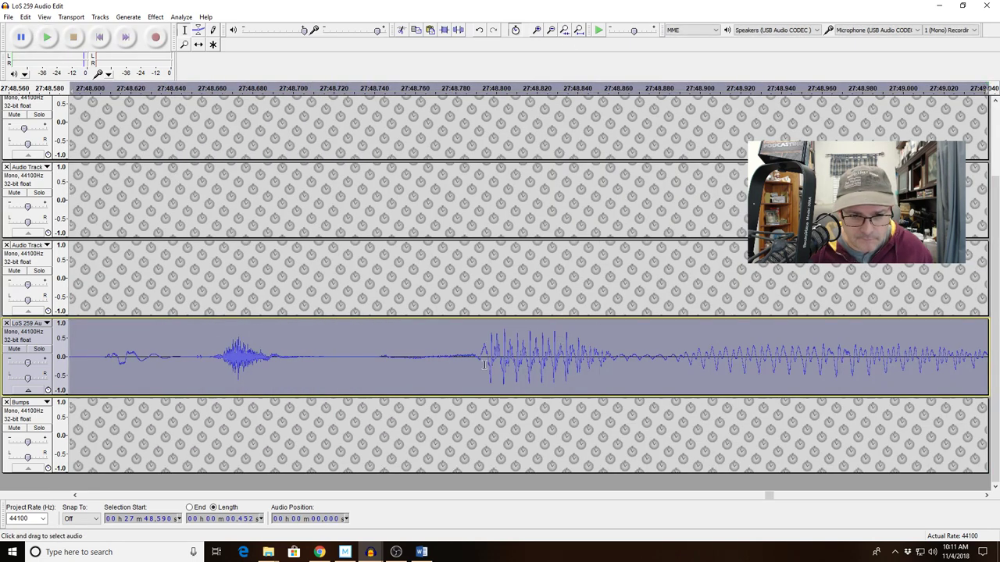
pyautogui.click(368, 351)
pyautogui.press('space')
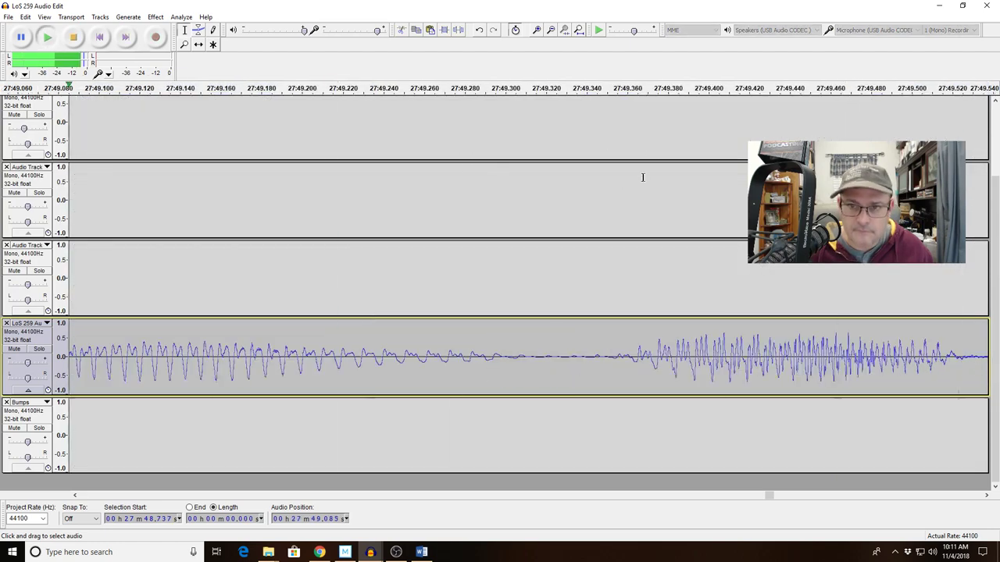
# Silence the faint 0.287 s noise at 28:01.492 in the LoS 259 track and replay the passage
pyautogui.click(551, 30)
pyautogui.click(551, 31)
pyautogui.click(550, 30)
pyautogui.click(550, 31)
pyautogui.click(550, 30)
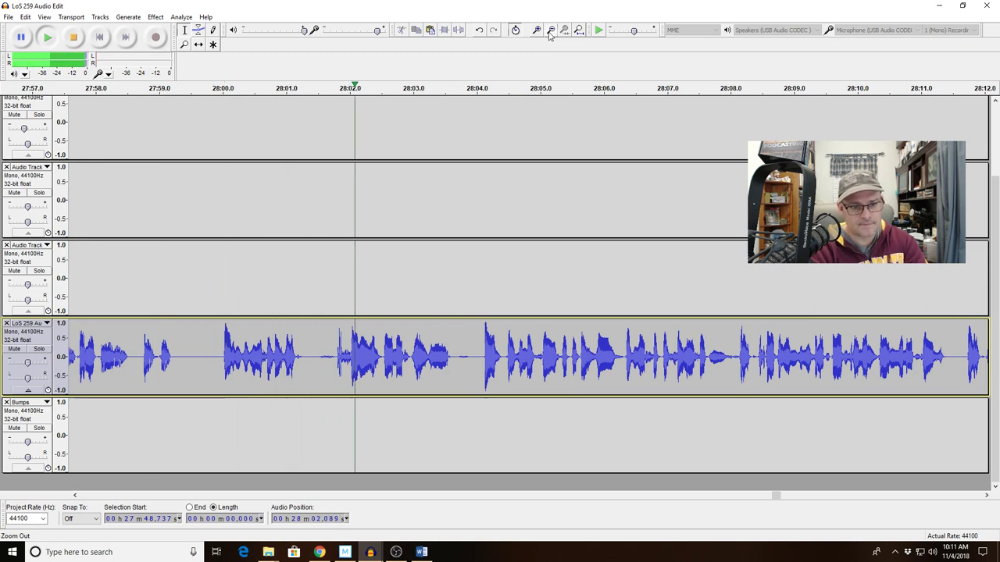
pyautogui.press('space')
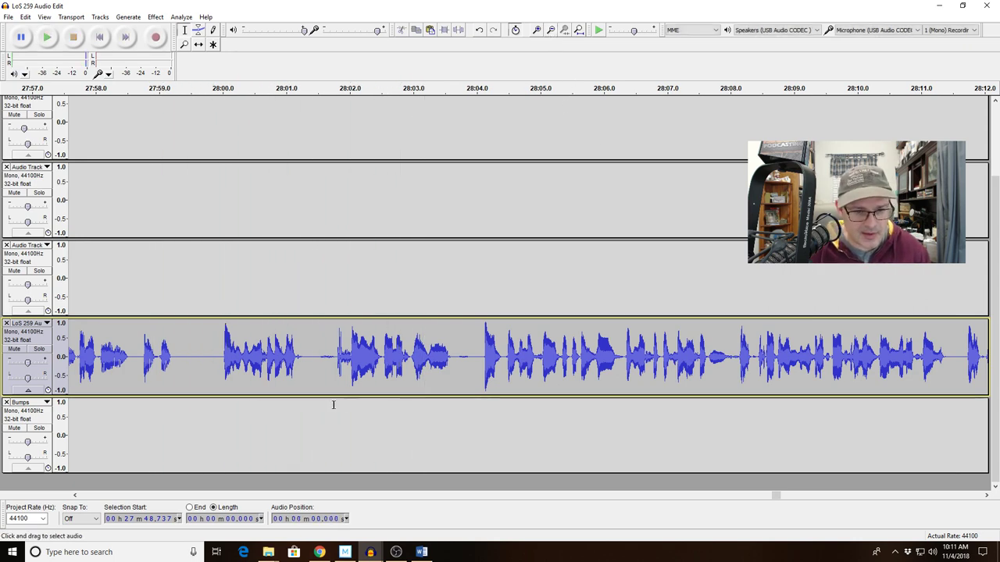
pyautogui.moveTo(317, 362); pyautogui.dragTo(336, 362)
pyautogui.press('space')
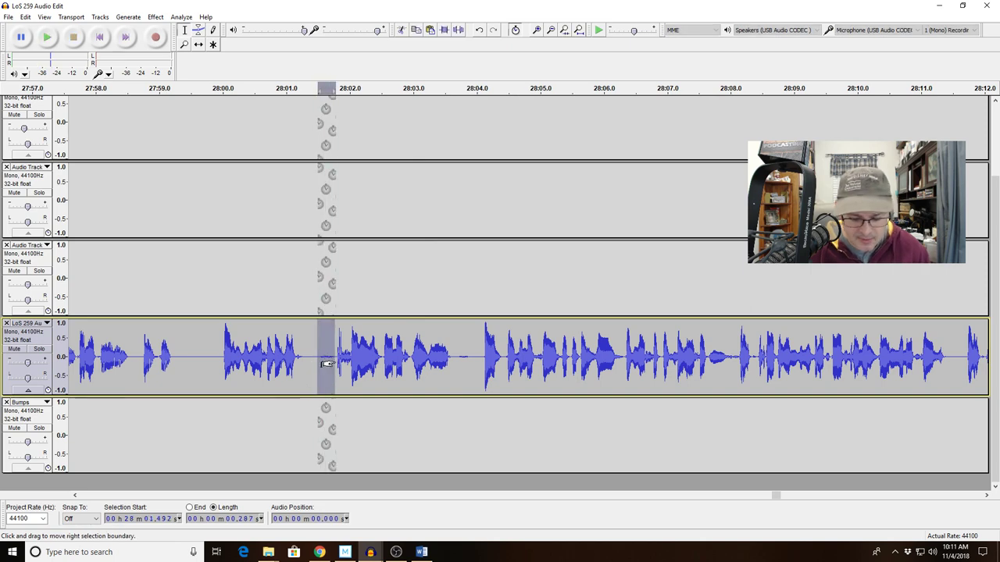
pyautogui.click(266, 352)
pyautogui.press('space')
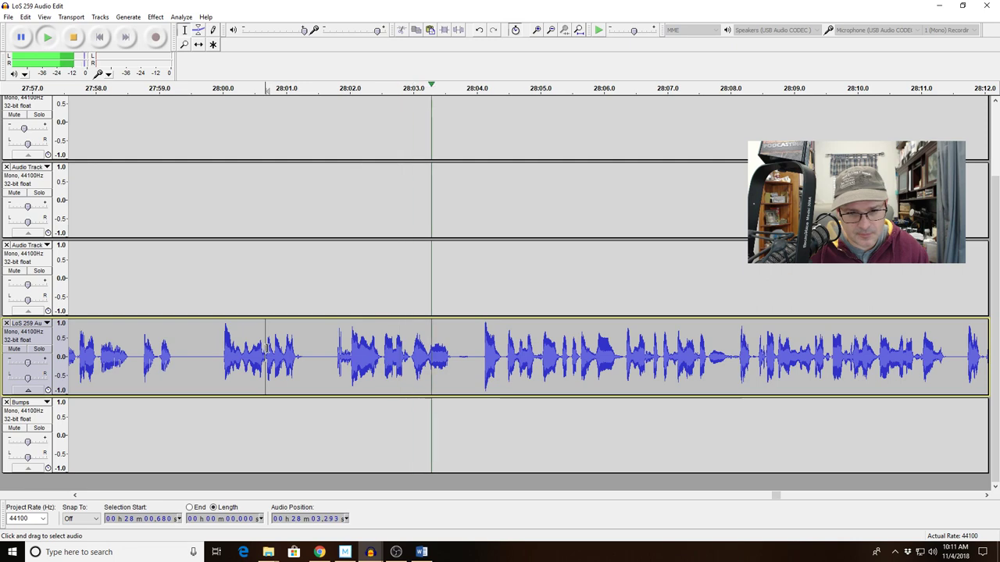
# Remove the 0.043 s vocal noise at 28:01.813, just before the next word, and replay from 28:01.754
pyautogui.moveTo(329, 355); pyautogui.dragTo(357, 356)
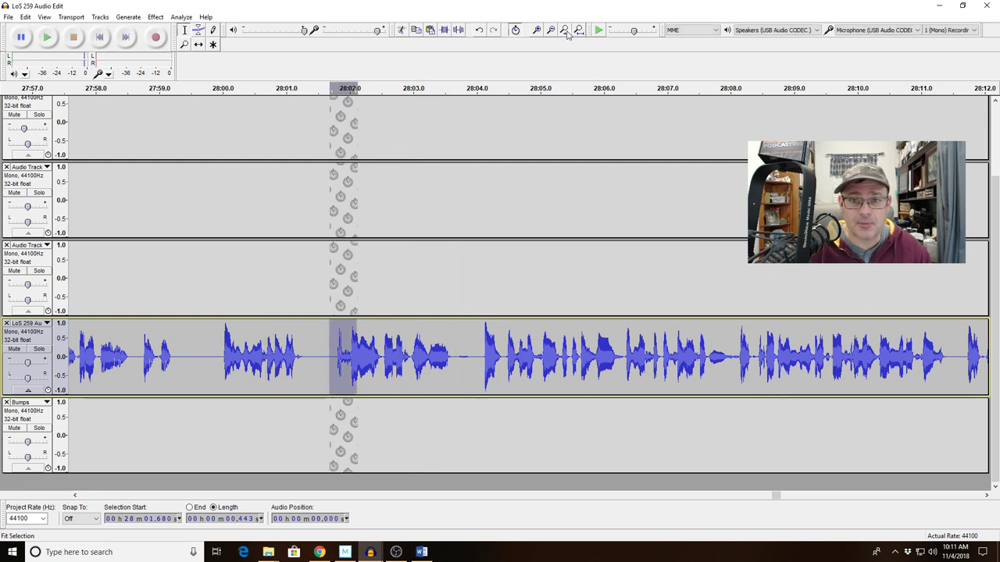
pyautogui.click(565, 31)
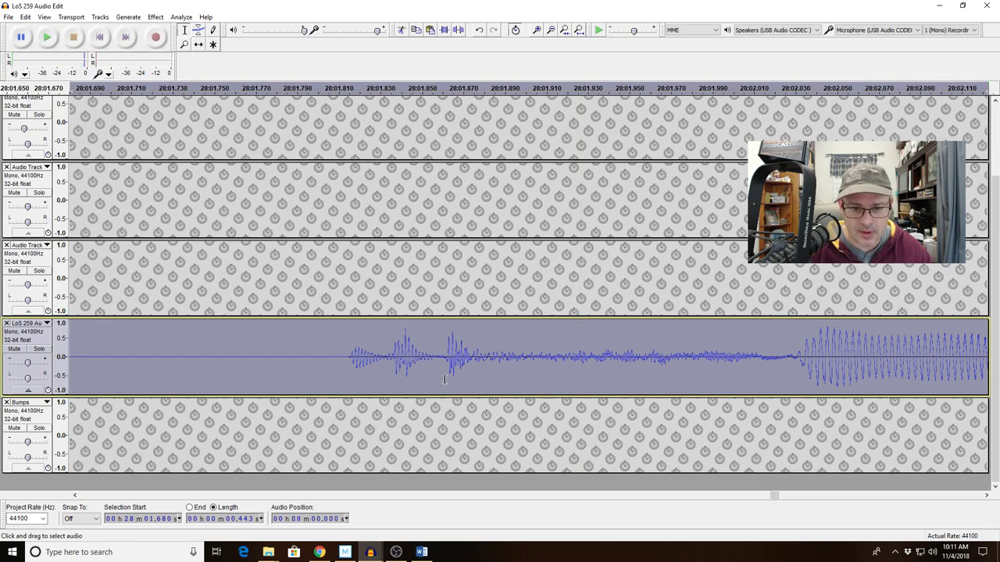
pyautogui.moveTo(434, 356); pyautogui.dragTo(346, 356)
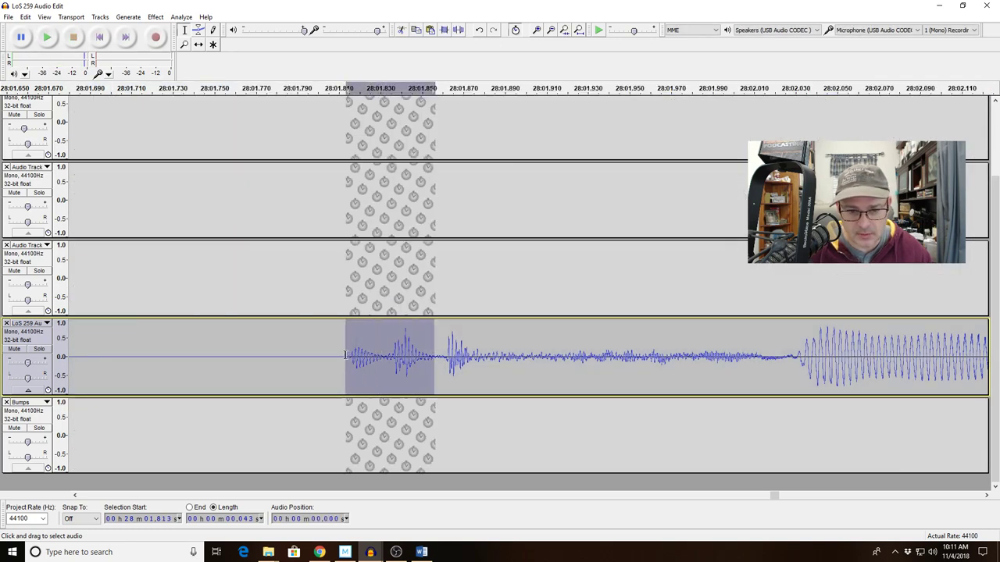
pyautogui.click(225, 344)
pyautogui.press('space')
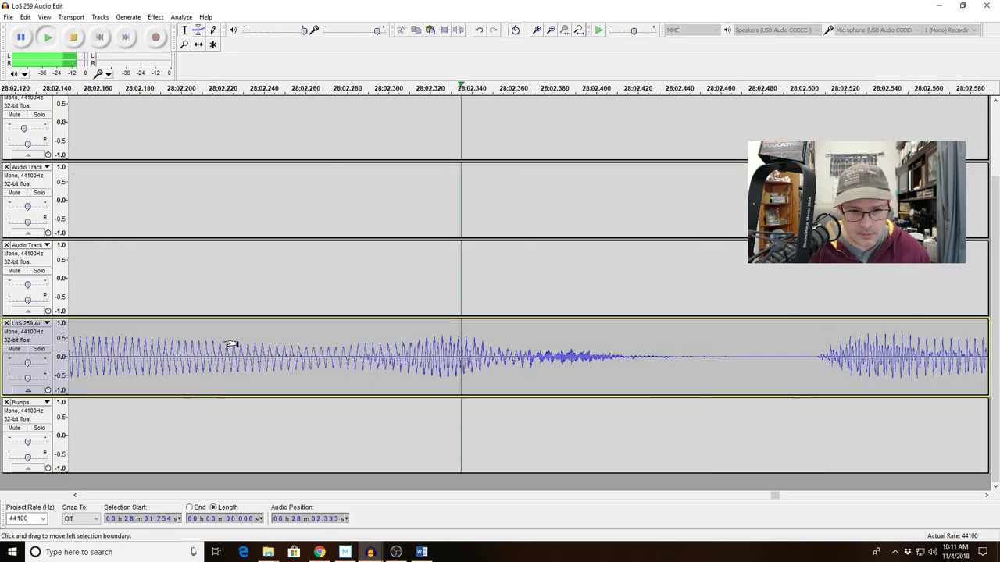
# Delete the short utterance starting at 28:11.680 in the LoS 259 track and replay from 28:09.326
pyautogui.click(550, 29)
pyautogui.click(551, 30)
pyautogui.click(550, 30)
pyautogui.click(551, 30)
pyautogui.click(550, 30)
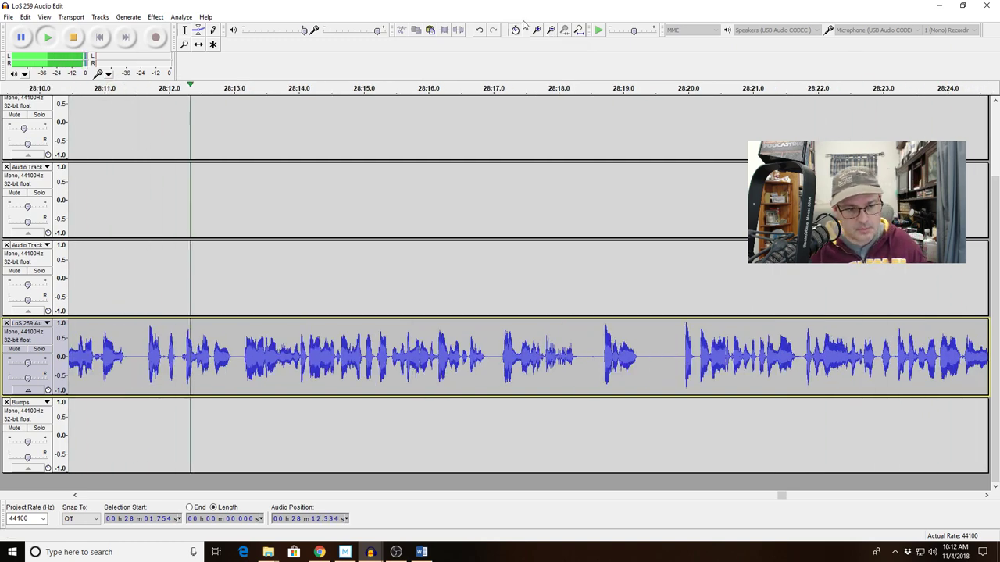
pyautogui.moveTo(150, 374); pyautogui.dragTo(166, 375)
pyautogui.press('space')
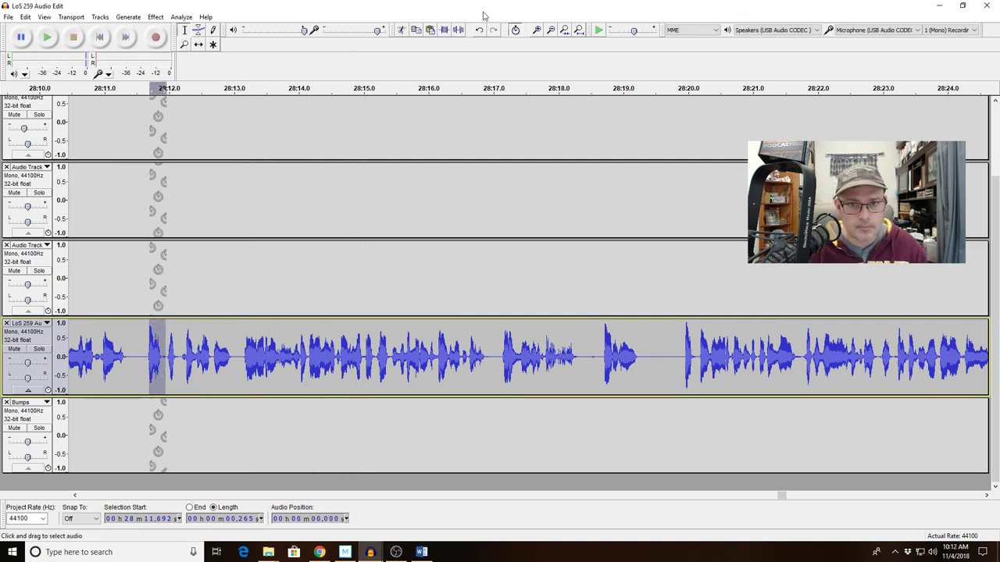
pyautogui.click(564, 33)
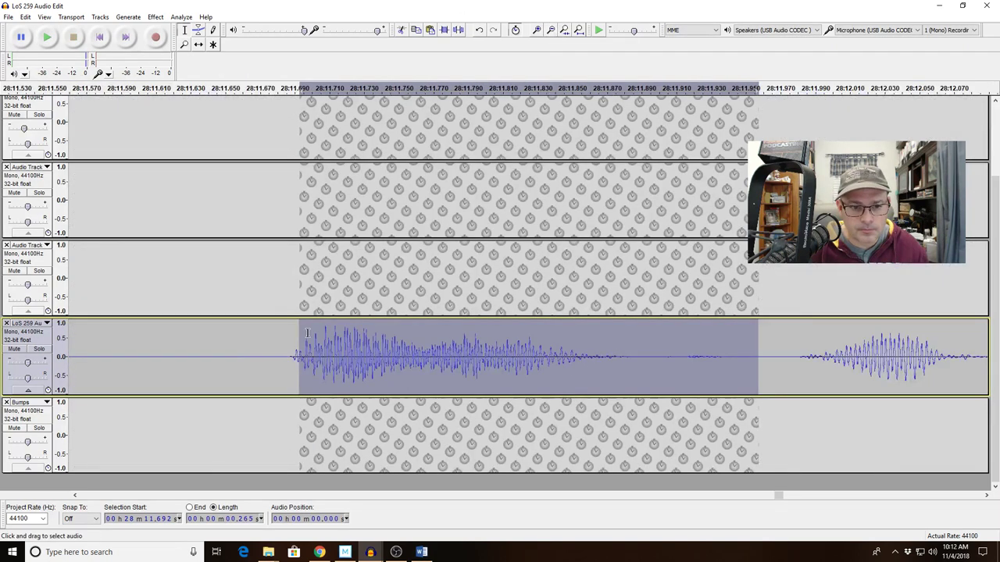
pyautogui.moveTo(305, 333); pyautogui.dragTo(276, 332)
pyautogui.press('Delete')
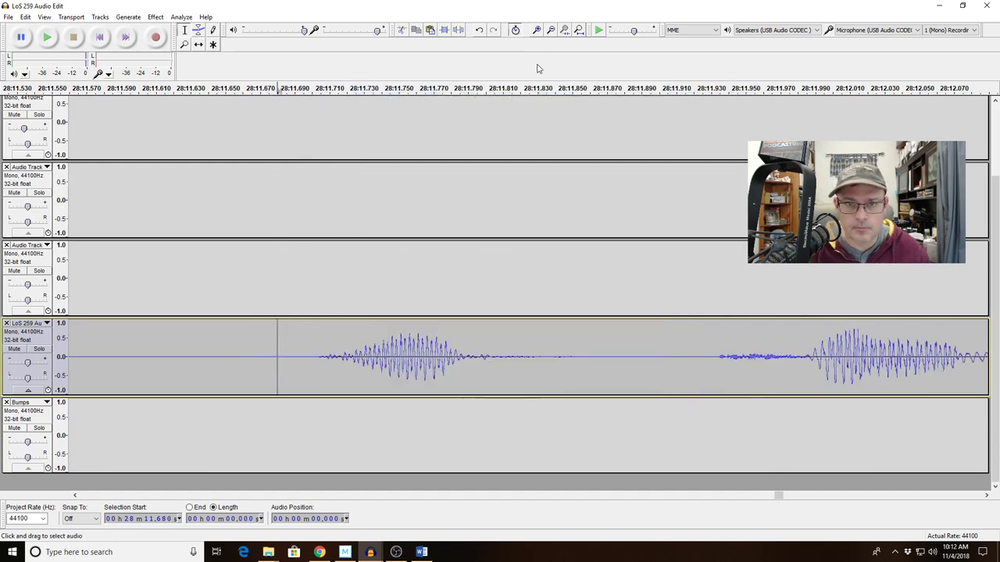
pyautogui.click(550, 29)
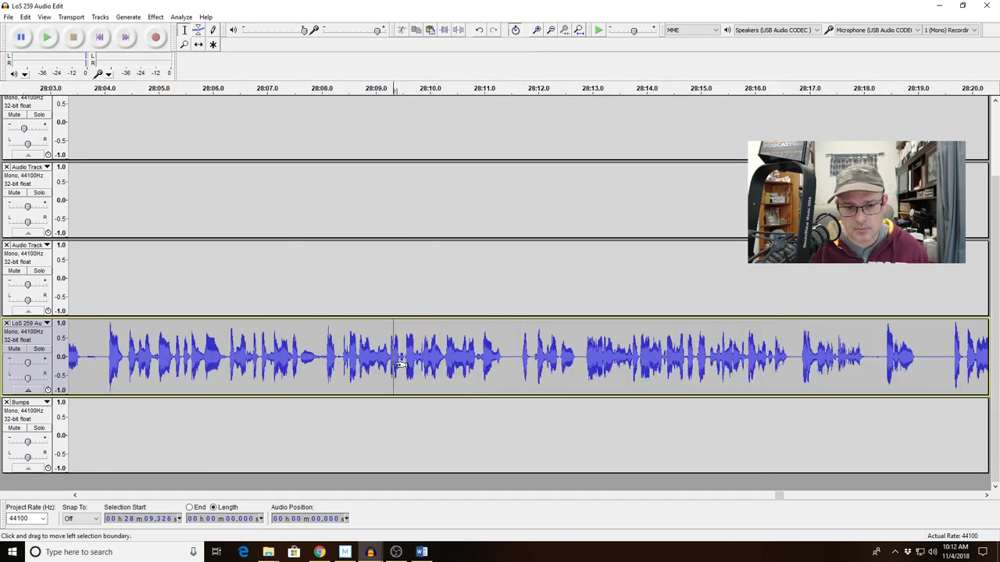
pyautogui.press('space')
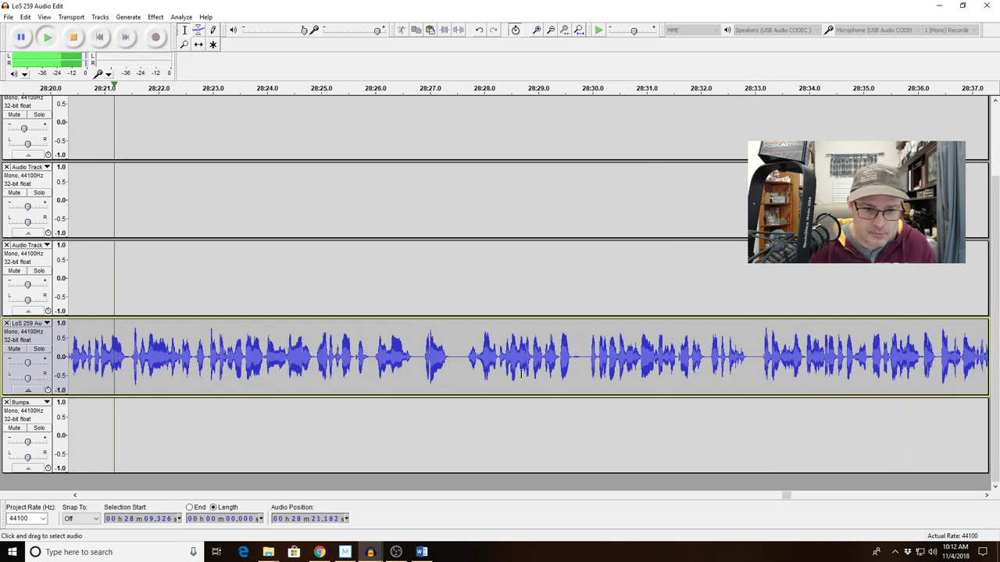
# Delete the isolated 0.176 s sound at 28:19.664 and replay from 28:18.794 to check the cut
pyautogui.click(160, 343)
pyautogui.press('space')
pyautogui.moveTo(136, 353); pyautogui.dragTo(78, 357)
pyautogui.click(107, 357)
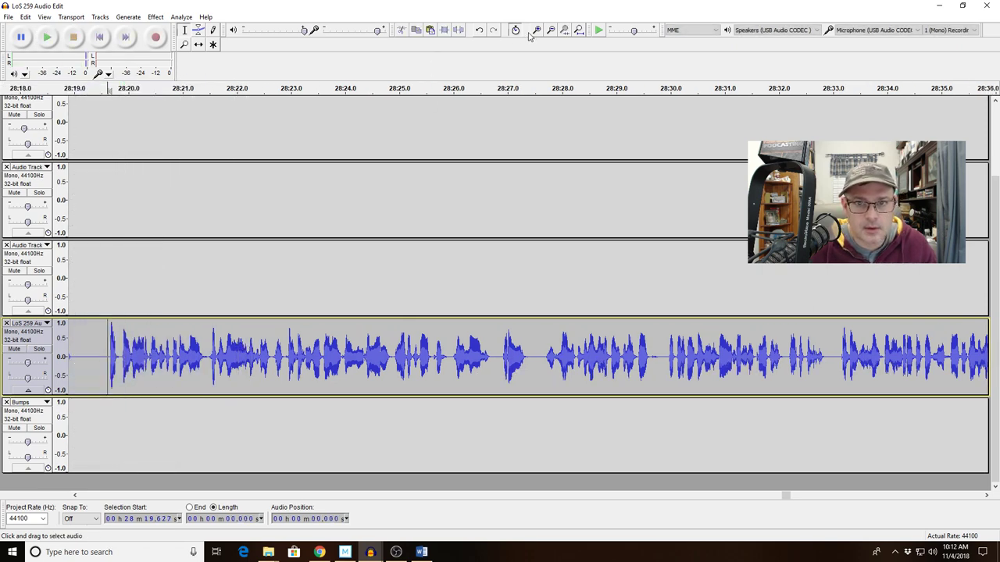
pyautogui.hotkey('ctrl', '1')
pyautogui.hotkey('ctrl', '1')
pyautogui.hotkey('ctrl', '1')
pyautogui.moveTo(621, 365); pyautogui.dragTo(545, 359)
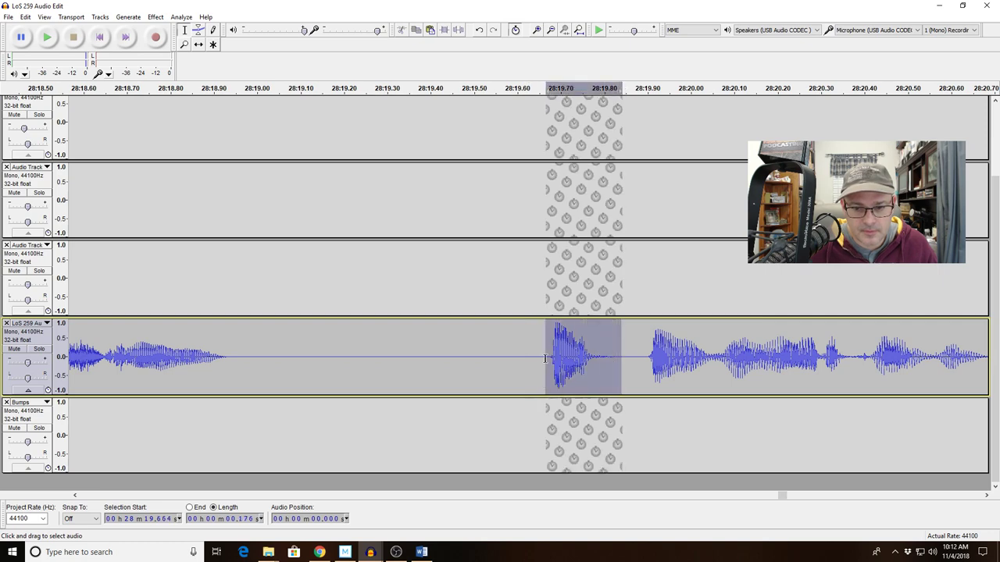
pyautogui.press('Delete')
pyautogui.click(168, 341)
pyautogui.press('space')
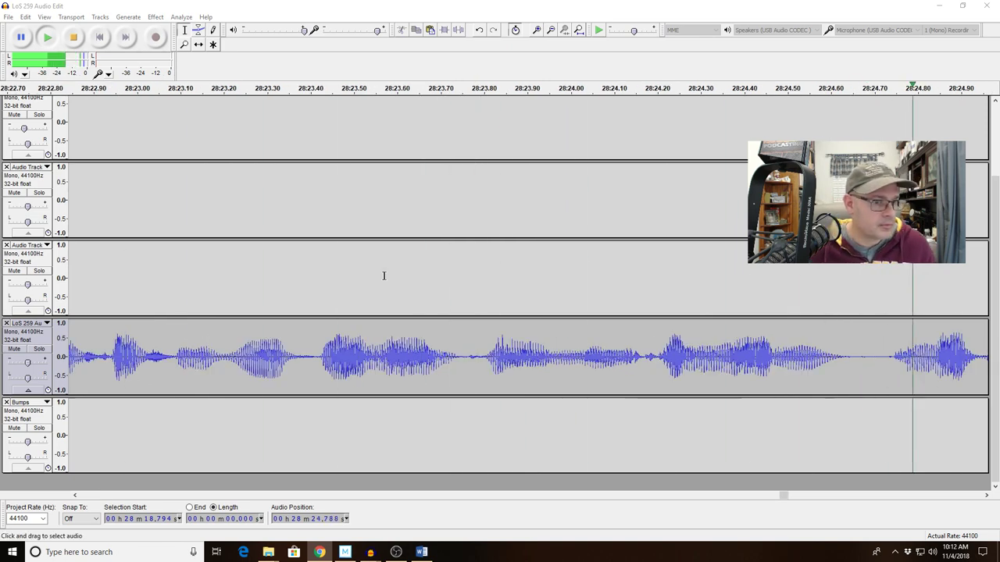
# Listen through the LoS 259 track from about 28:22 onward, replaying passages to check for speech that needs cutting
pyautogui.press('space')
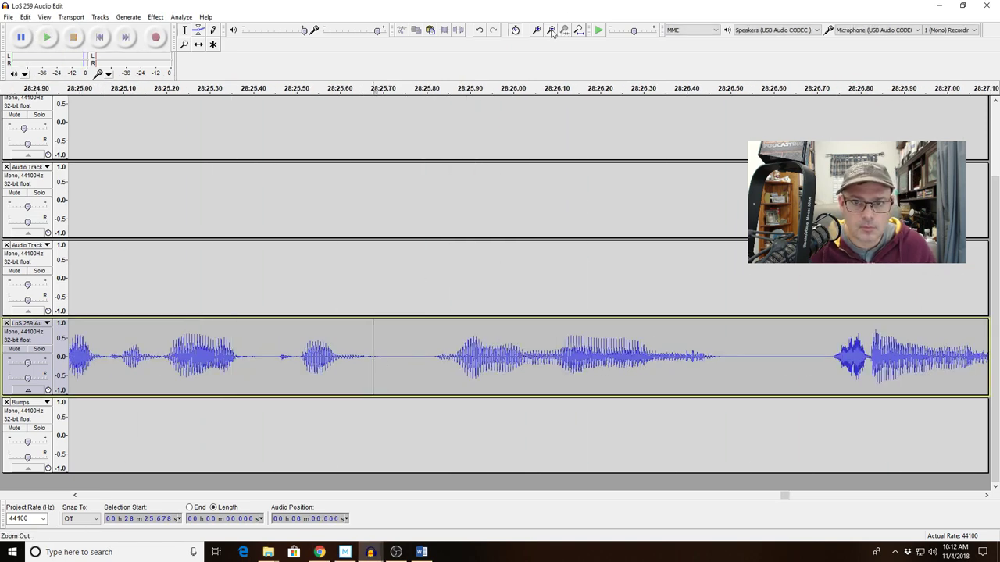
pyautogui.doubleClick(551, 29)
pyautogui.click(343, 356)
pyautogui.press('space')
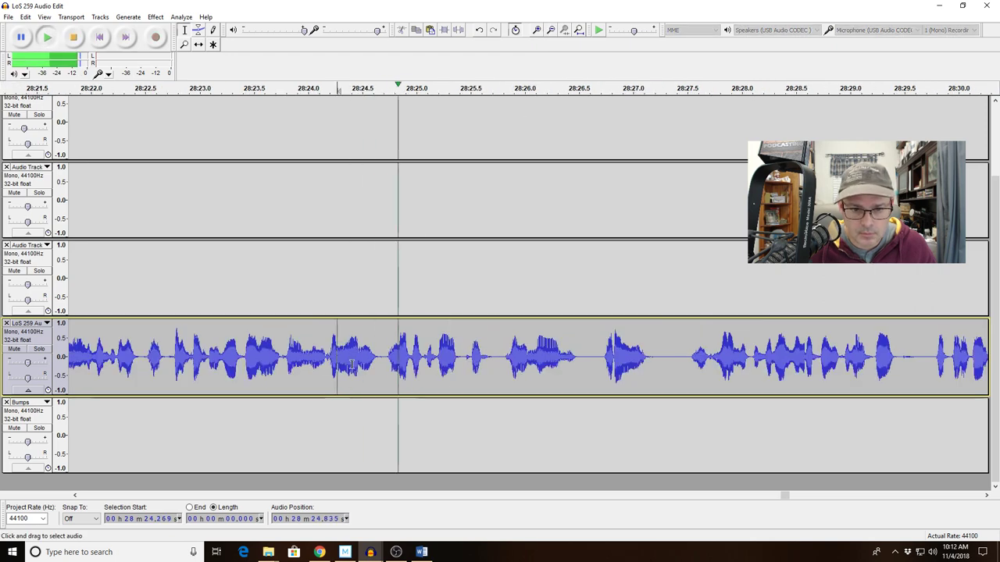
pyautogui.press('space')
pyautogui.click(250, 354)
pyautogui.press('space')
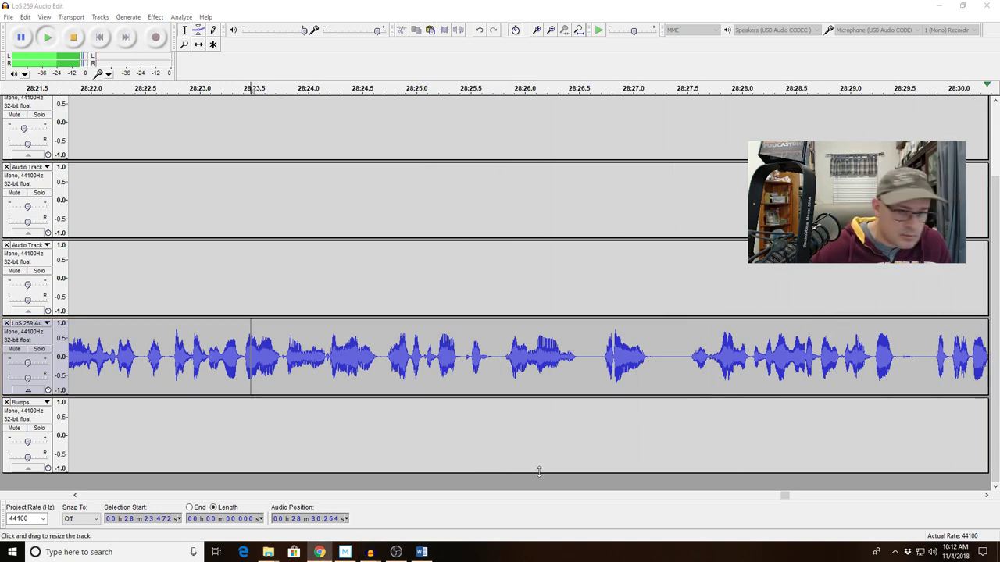
pyautogui.click(166, 359)
pyautogui.click(166, 495)
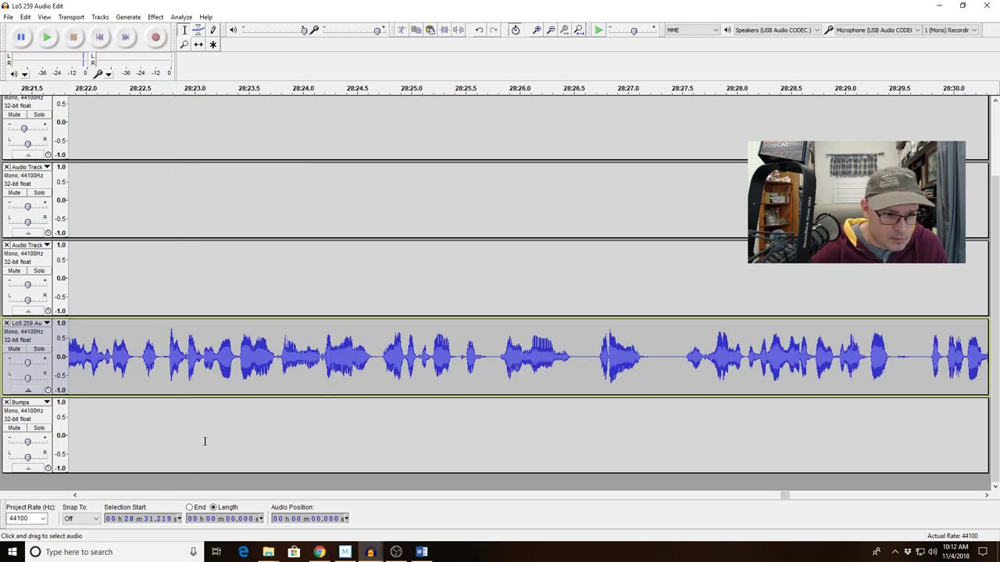
pyautogui.press('space')
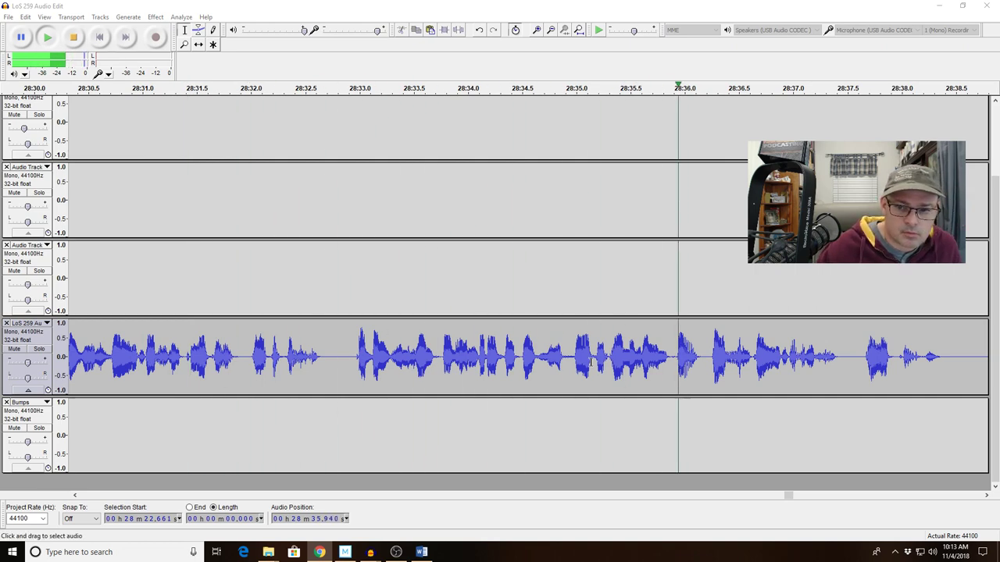
pyautogui.click(523, 338)
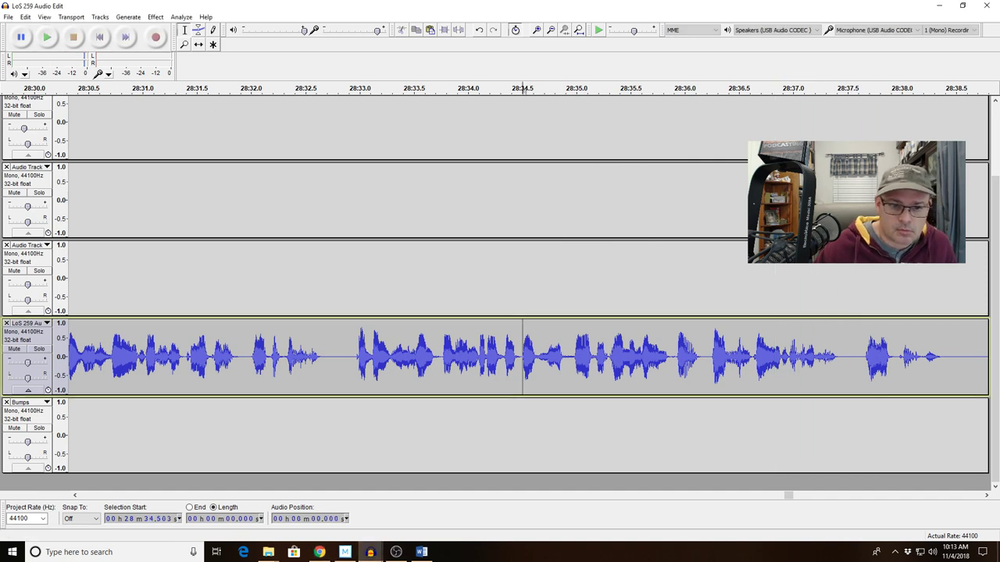
pyautogui.hotkey('alt', 'Tab')
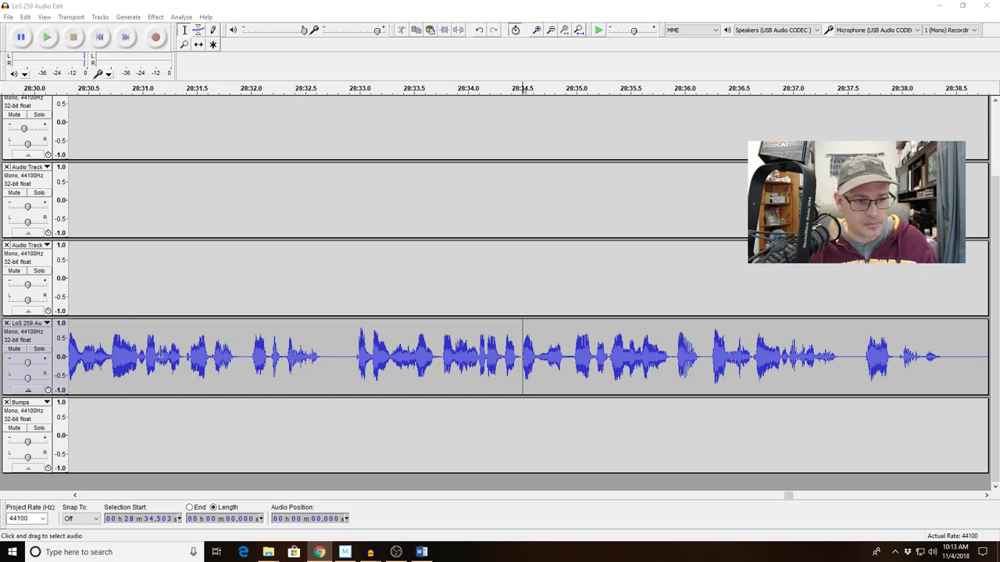
pyautogui.click(197, 88)
pyautogui.hotkey('alt', 'Tab')
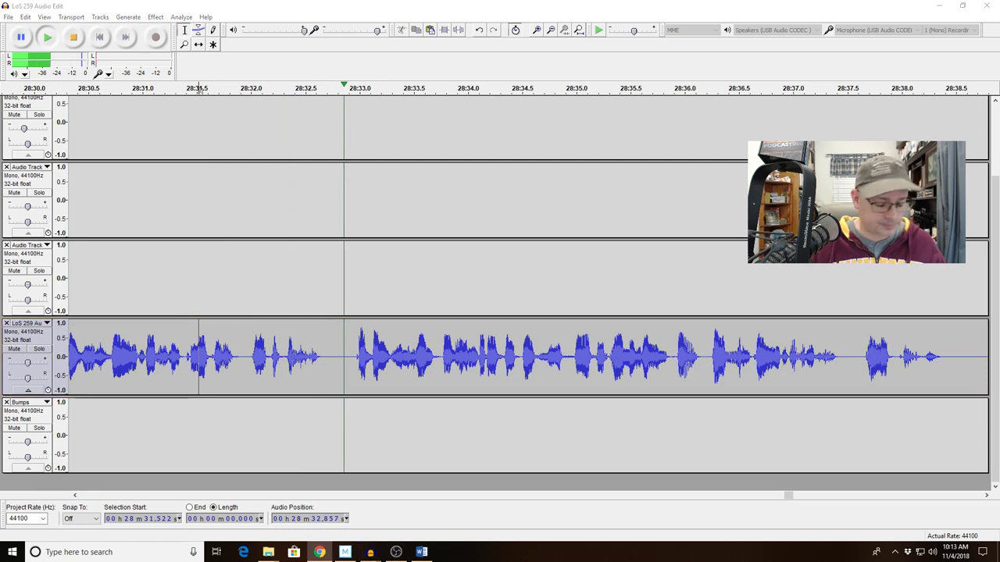
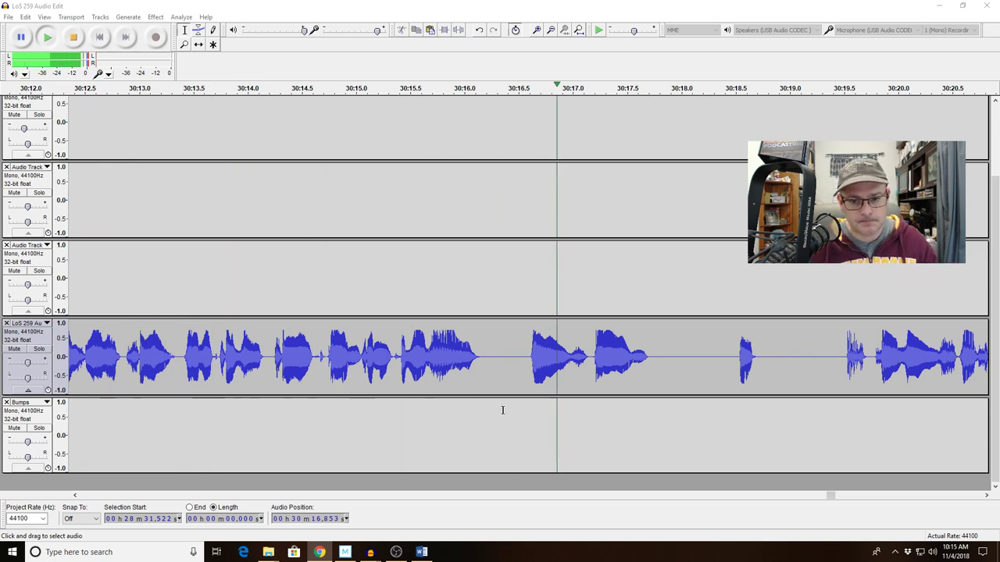
# Delete the speech from about 30:17.2 to 30:18.7 and the fragment following it at 30:17.931, and replay from 30:15.680
pyautogui.moveTo(590, 366); pyautogui.dragTo(758, 377)
pyautogui.press('Delete')
pyautogui.click(674, 365)
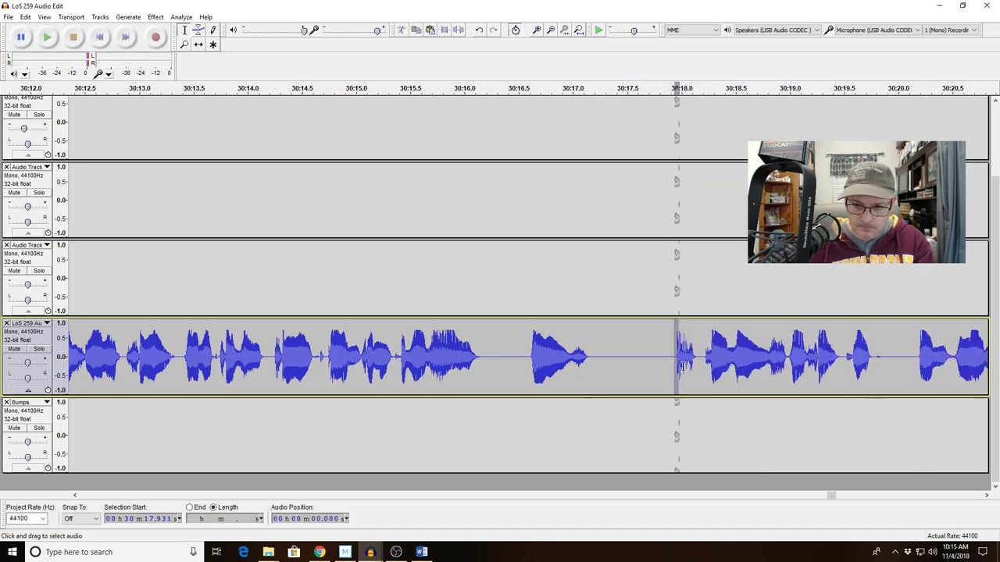
pyautogui.moveTo(674, 366); pyautogui.dragTo(699, 367)
pyautogui.press('Delete')
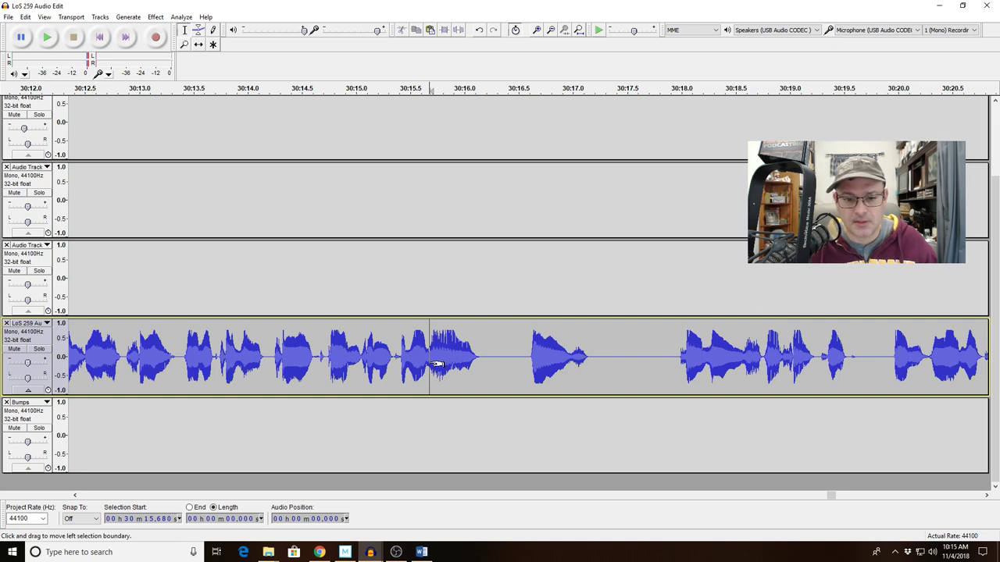
pyautogui.press('space')
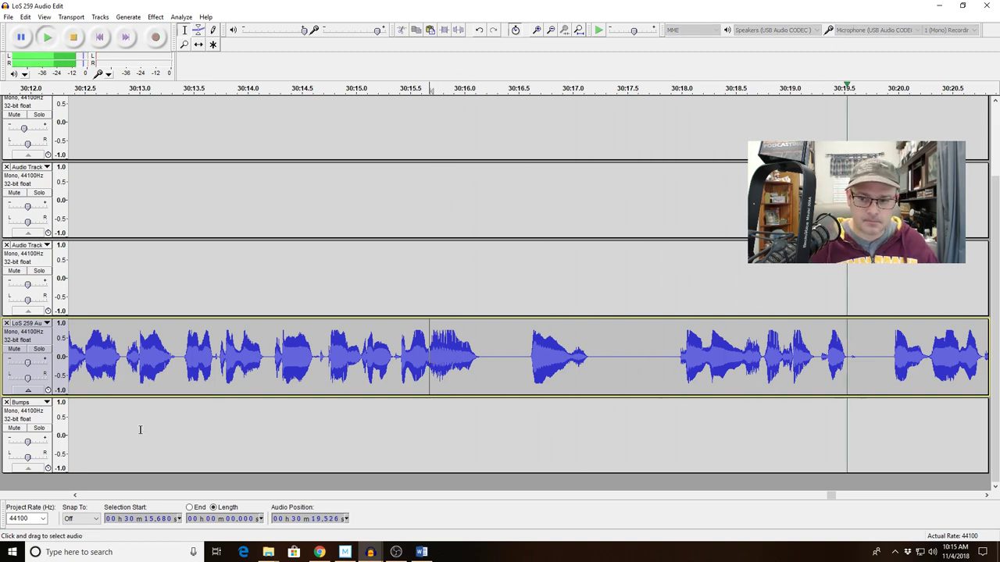
pyautogui.press('space')
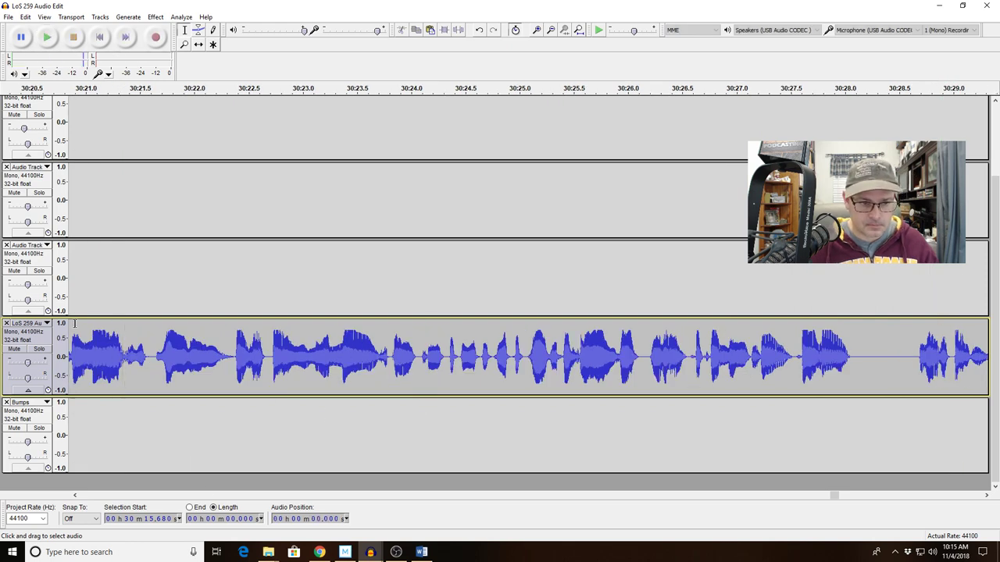
# Delete the 0.336 s utterance at 30:19.938 in the LoS 259 track and replay from 30:19.103
pyautogui.moveTo(117, 355); pyautogui.dragTo(67, 355)
pyautogui.moveTo(173, 375); pyautogui.dragTo(210, 378)
pyautogui.press('space')
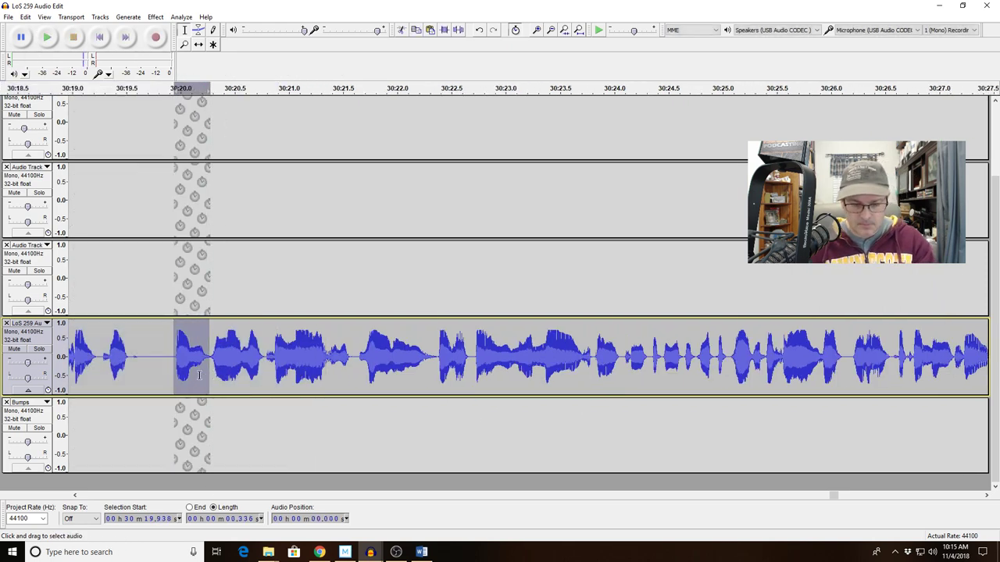
pyautogui.press('Delete')
pyautogui.click(82, 358)
pyautogui.press('space')
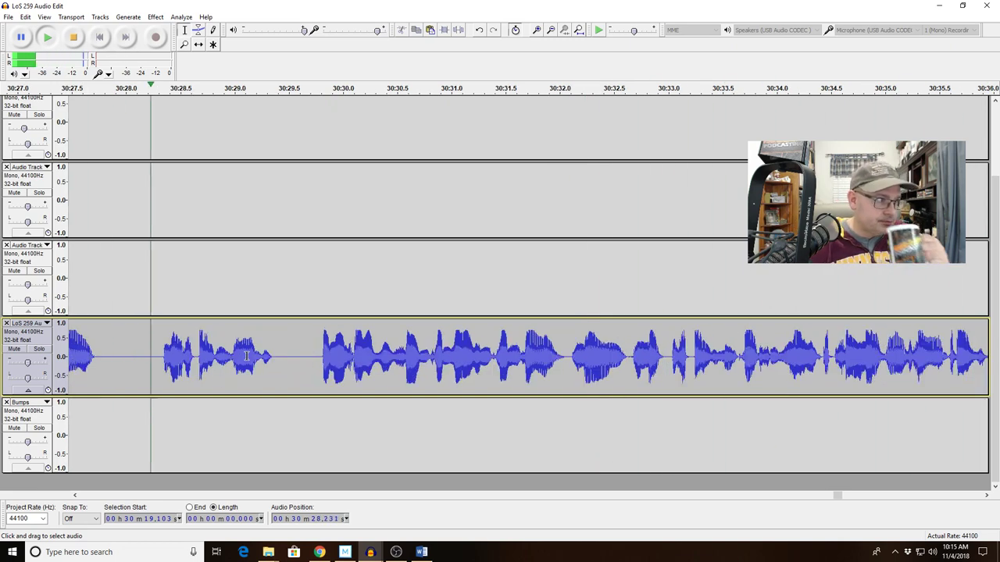
# Replay the speech from 30:28.324 and delete the 0.190 s portion starting at 30:28.347 in the LoS 259 track
pyautogui.click(160, 356)
pyautogui.press('space')
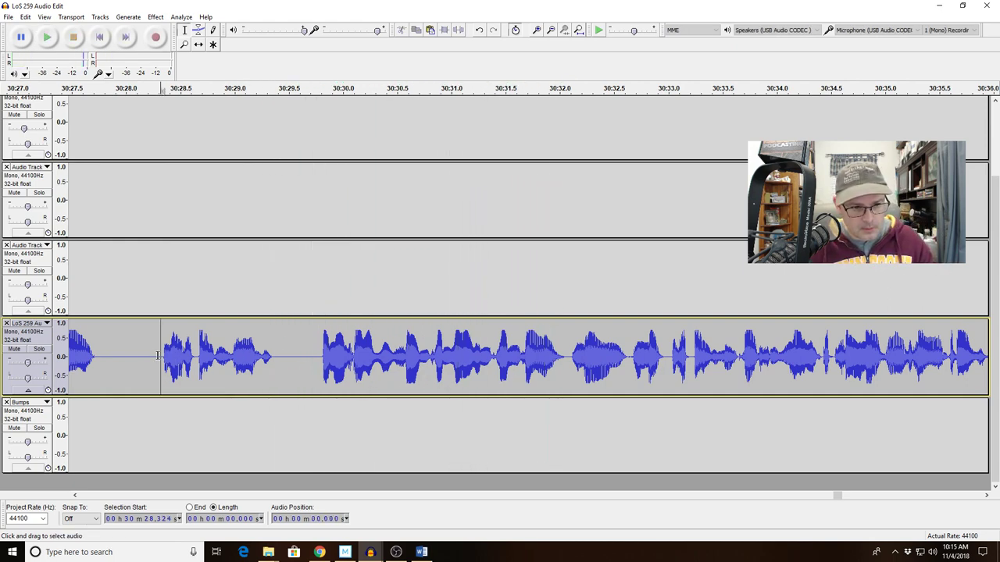
pyautogui.press('space')
pyautogui.press('space')
pyautogui.moveTo(157, 356); pyautogui.dragTo(224, 353)
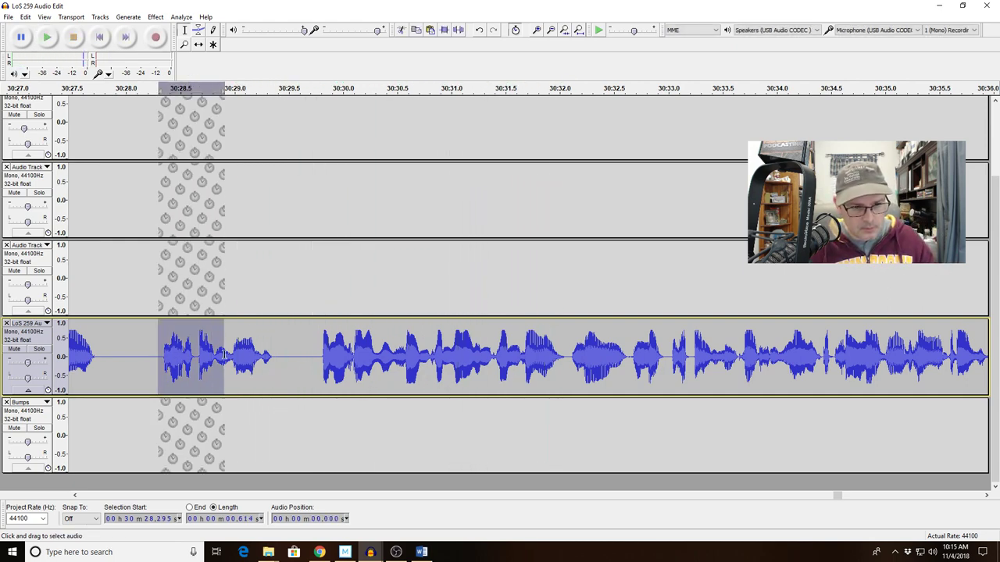
pyautogui.click(561, 35)
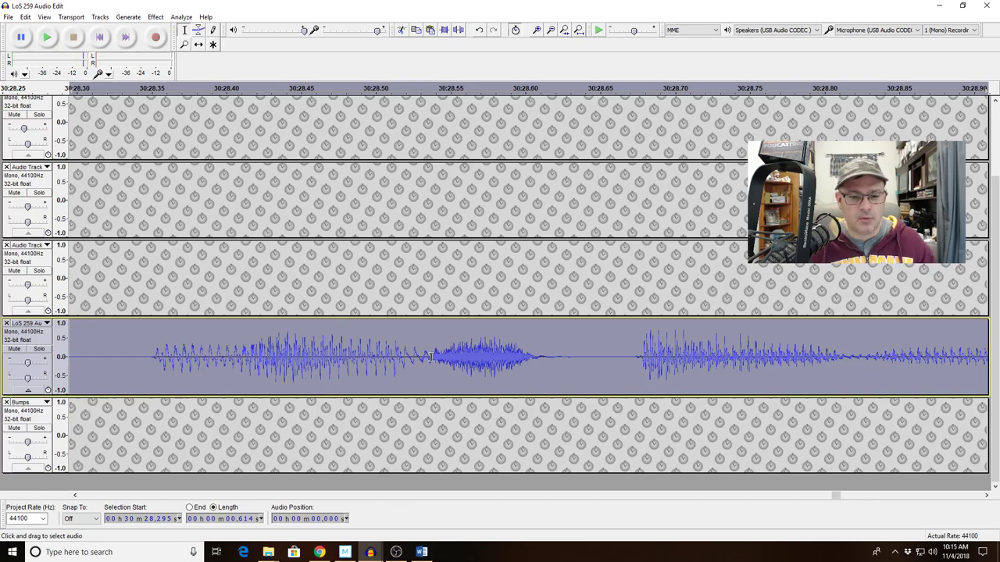
pyautogui.moveTo(431, 356); pyautogui.dragTo(147, 371)
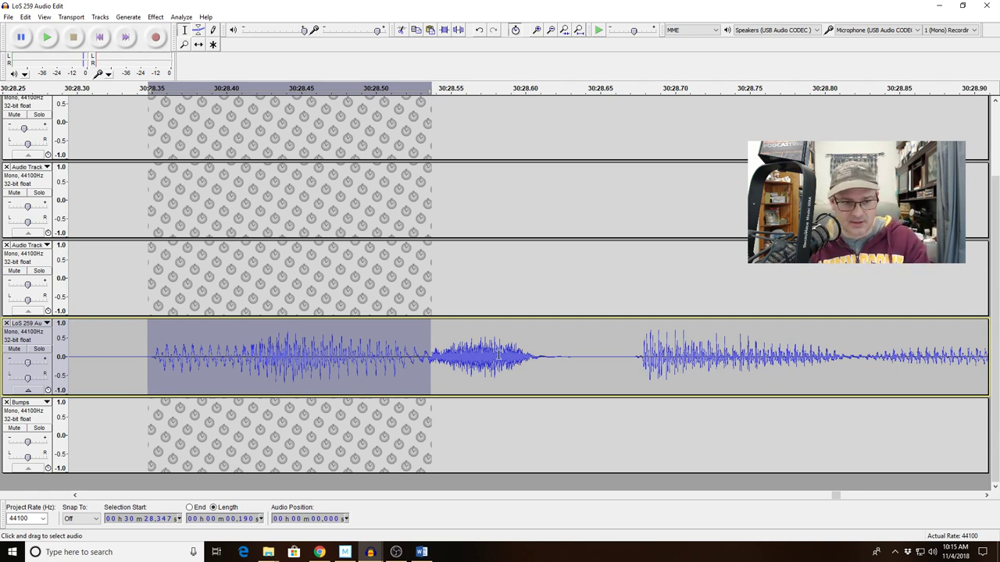
pyautogui.press('Delete')
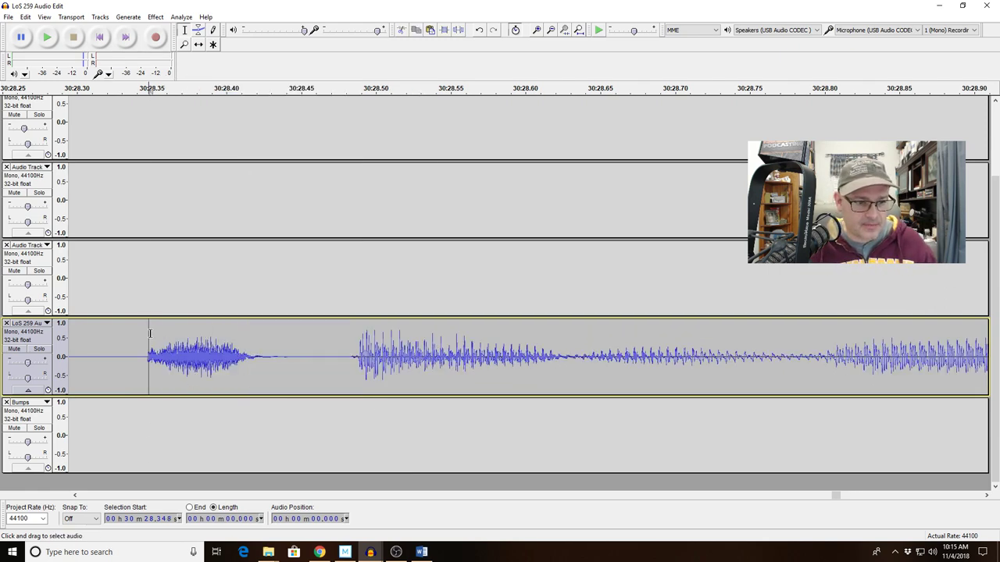
# Apply a Fade In to the 0.006 s right after the cut at 30:28.347 and replay from 30:26.667
pyautogui.moveTo(150, 334); pyautogui.dragTo(155, 334)
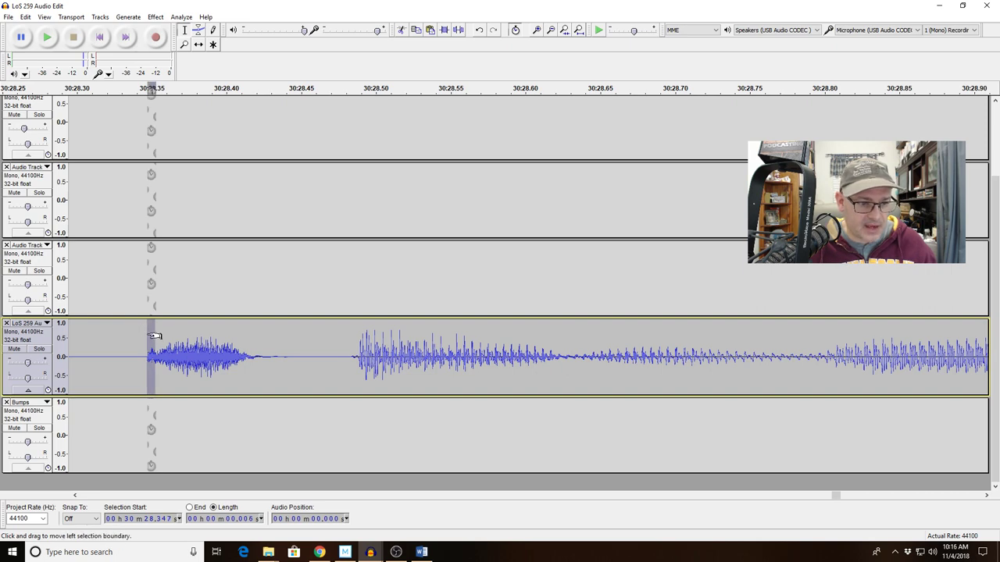
pyautogui.click(156, 17)
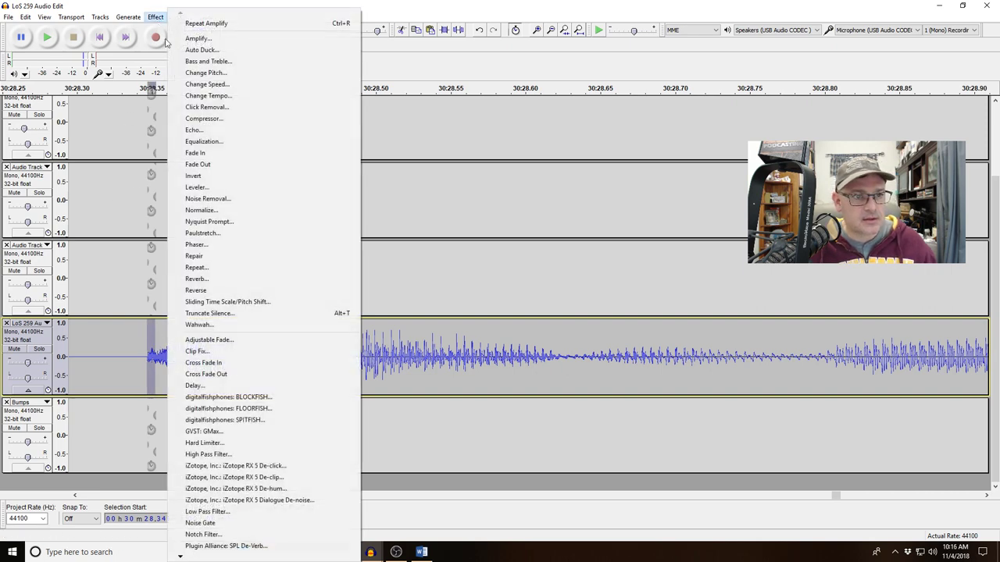
pyautogui.click(195, 162)
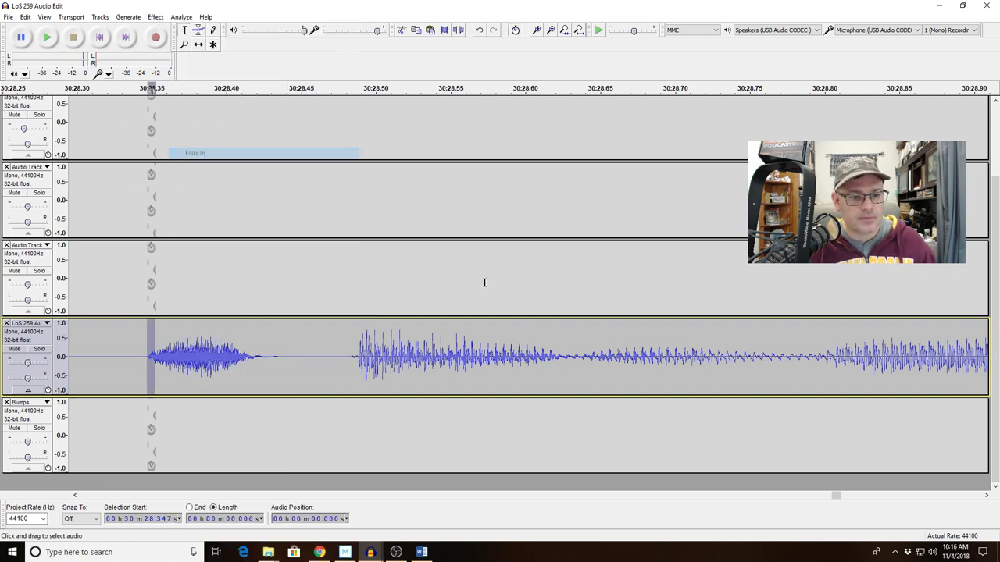
pyautogui.click(550, 30)
pyautogui.click(549, 30)
pyautogui.click(550, 30)
pyautogui.click(549, 29)
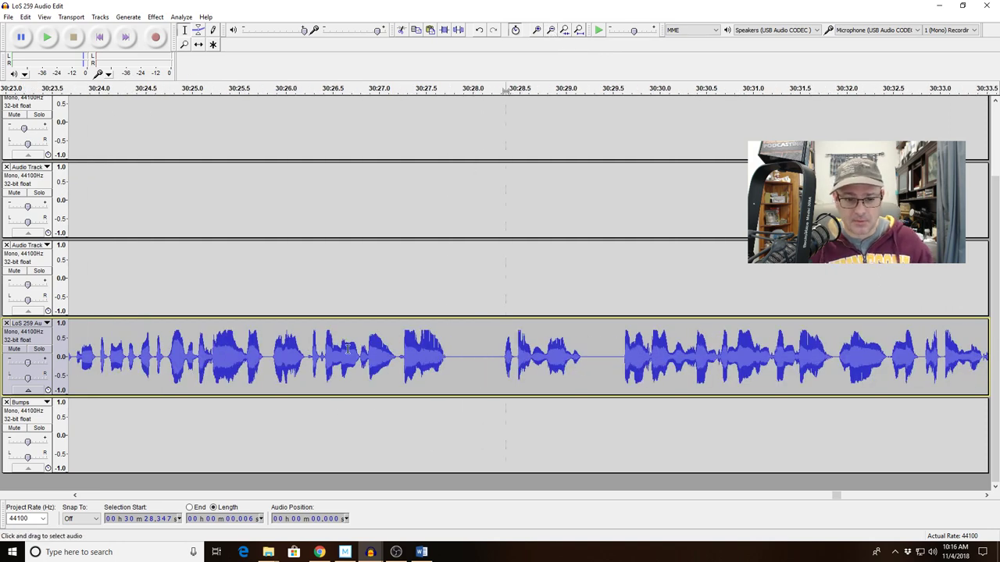
pyautogui.press('space')
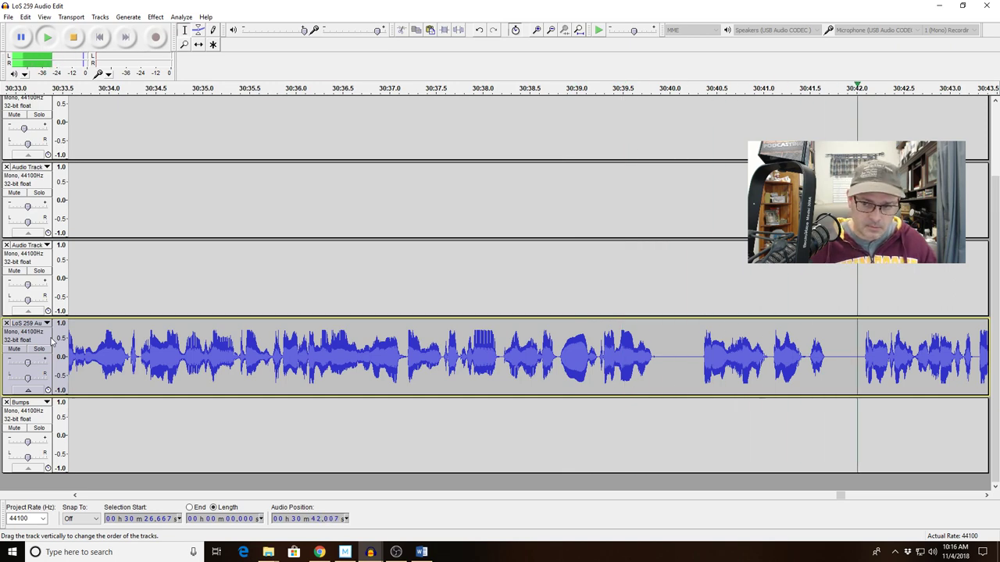
# Audition the passage from 30:40.631 and delete the 0.489 s section with the pause starting at 30:41.625
pyautogui.press('space')
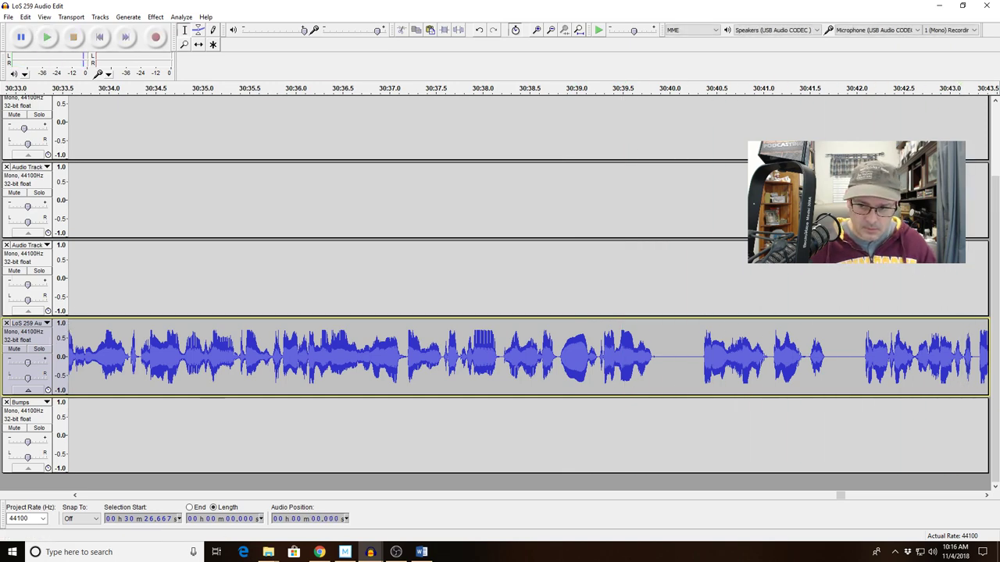
pyautogui.moveTo(727, 380); pyautogui.dragTo(902, 380)
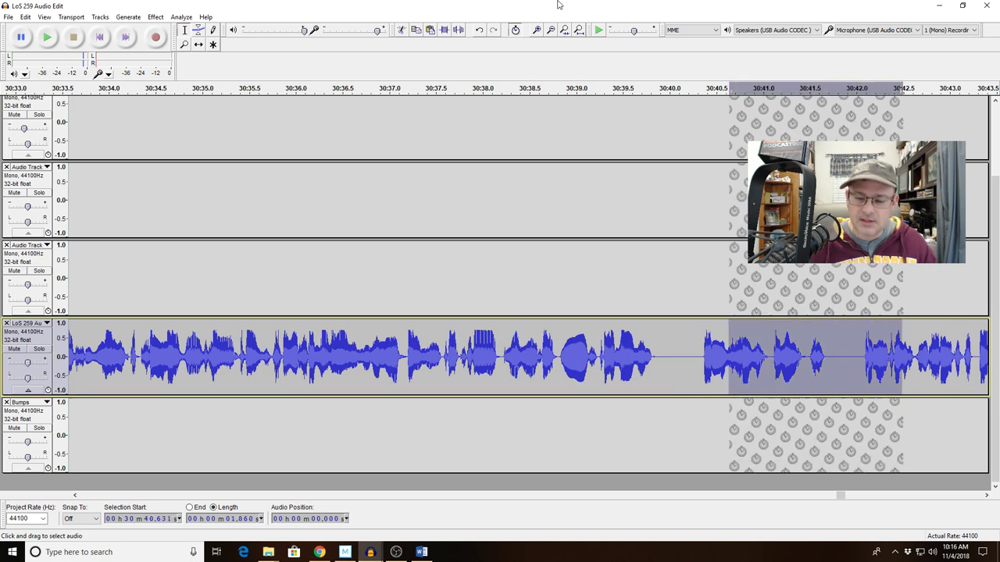
pyautogui.click(564, 30)
pyautogui.press('space')
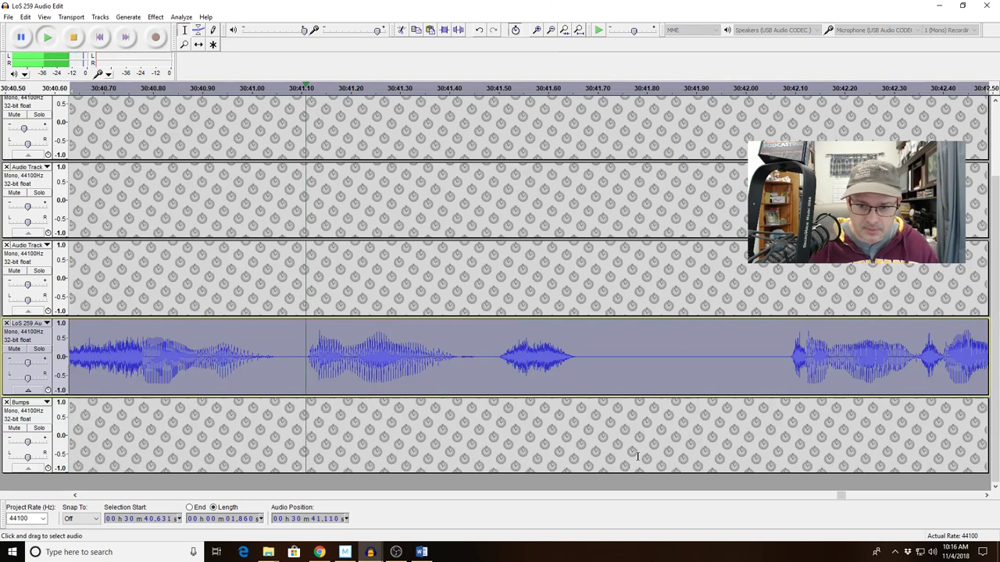
pyautogui.press('space')
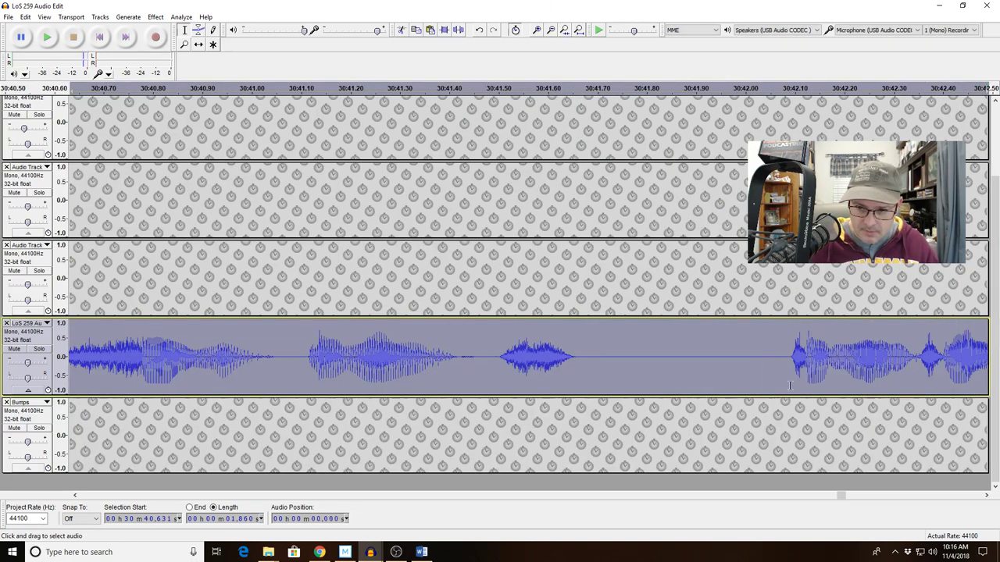
pyautogui.moveTo(801, 359); pyautogui.dragTo(567, 362)
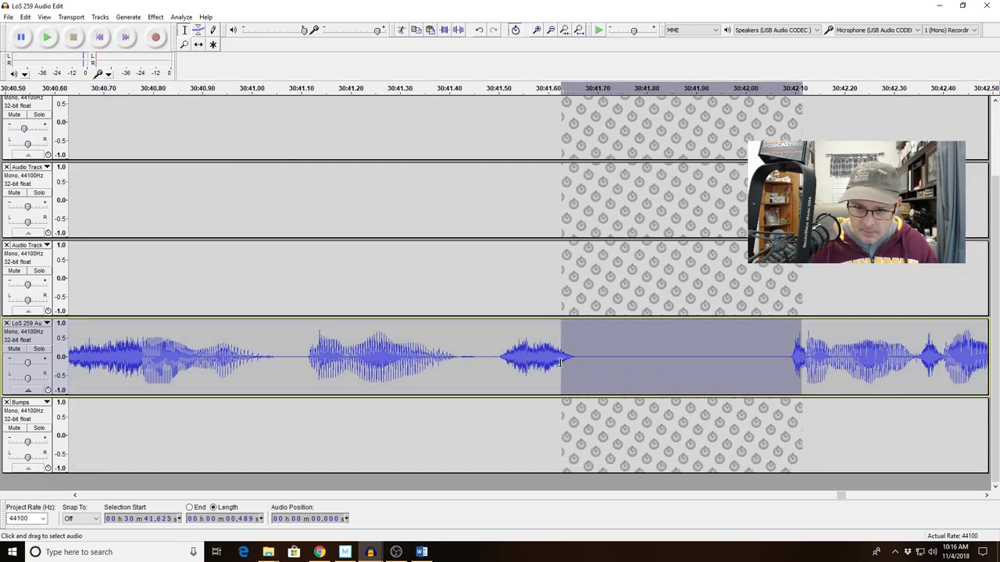
pyautogui.press('Delete')
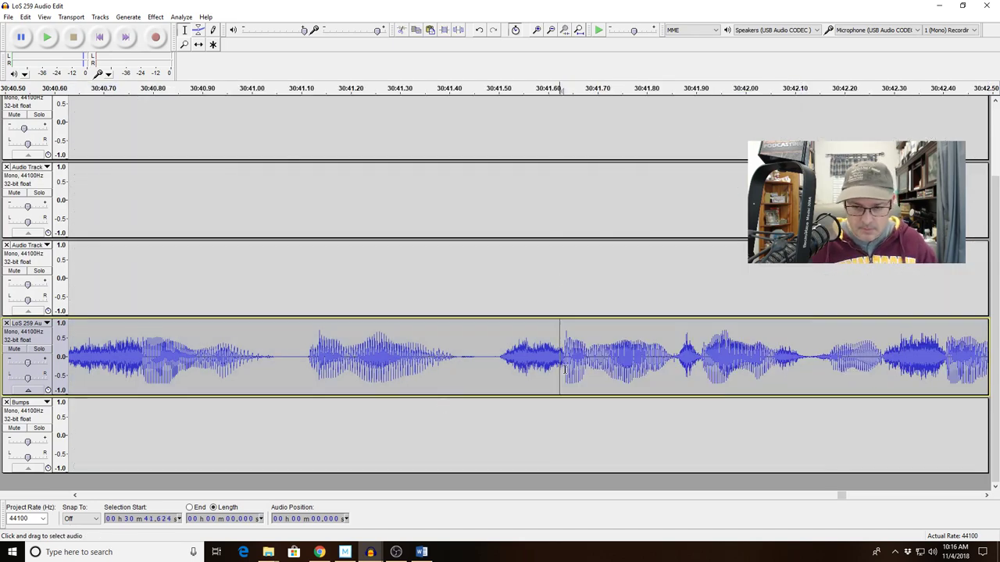
# Trim another 0.008 s at the join at 30:41.615 and replay from 30:40.738
pyautogui.moveTo(565, 363); pyautogui.dragTo(562, 364)
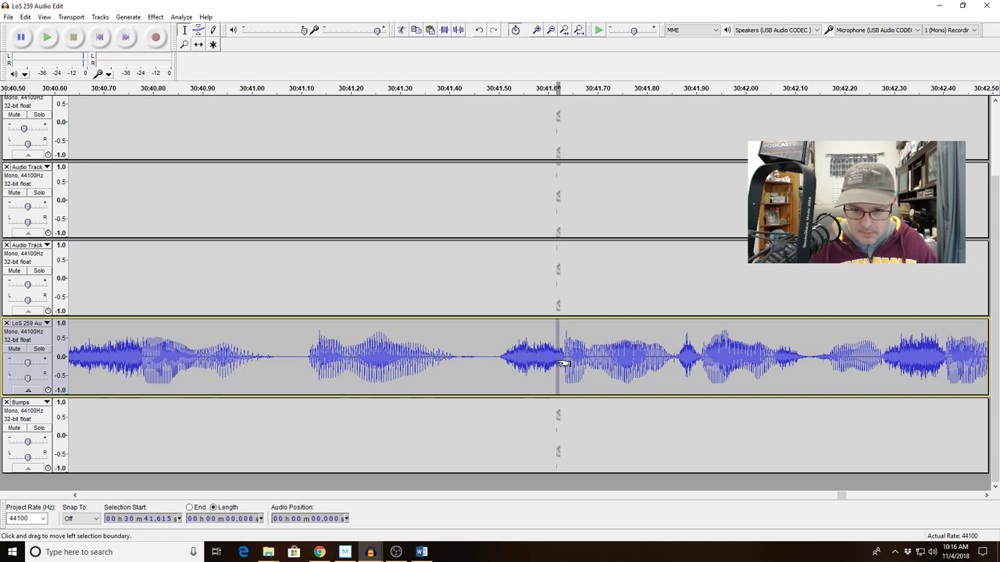
pyautogui.press('Delete')
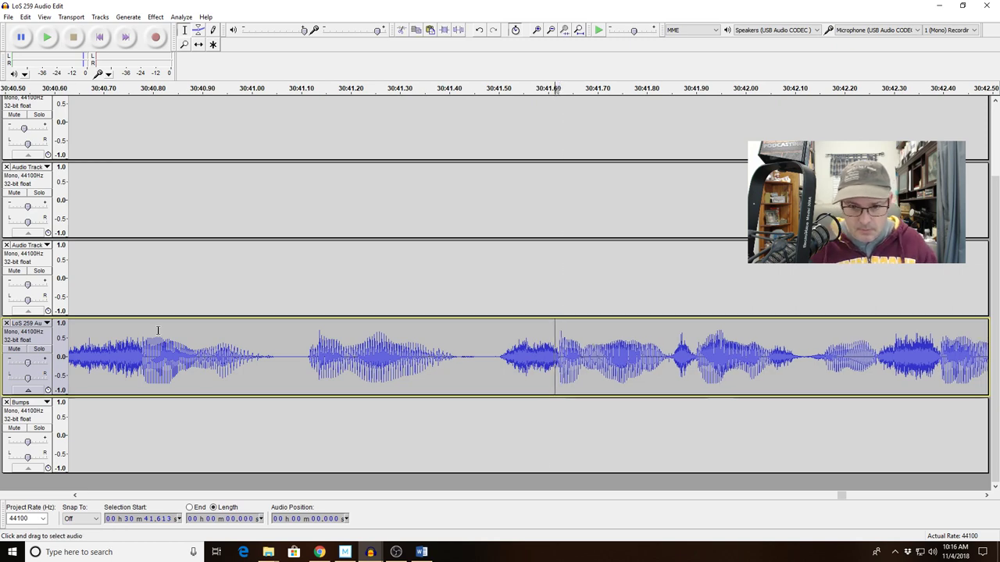
pyautogui.press('space')
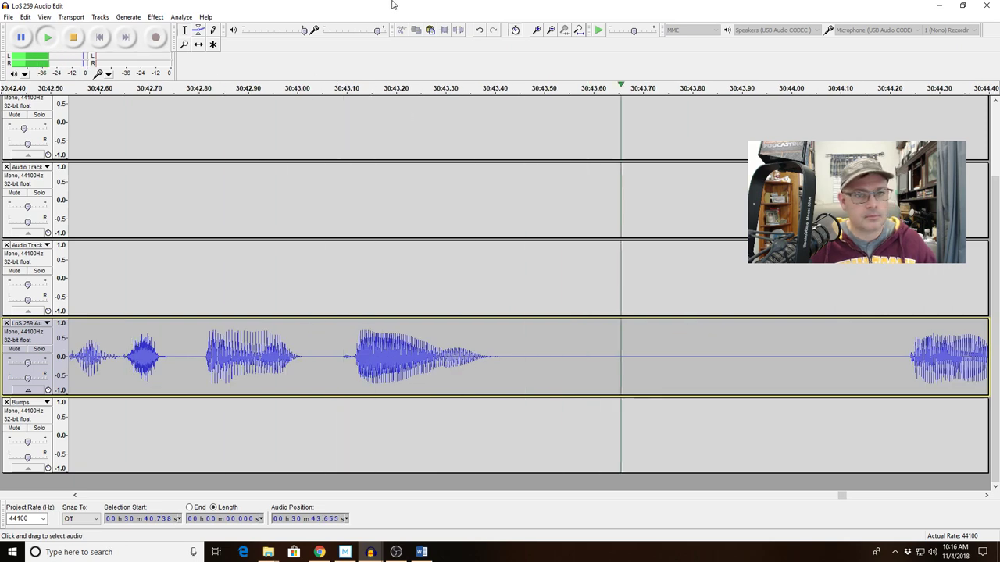
pyautogui.click(549, 30)
pyautogui.click(549, 31)
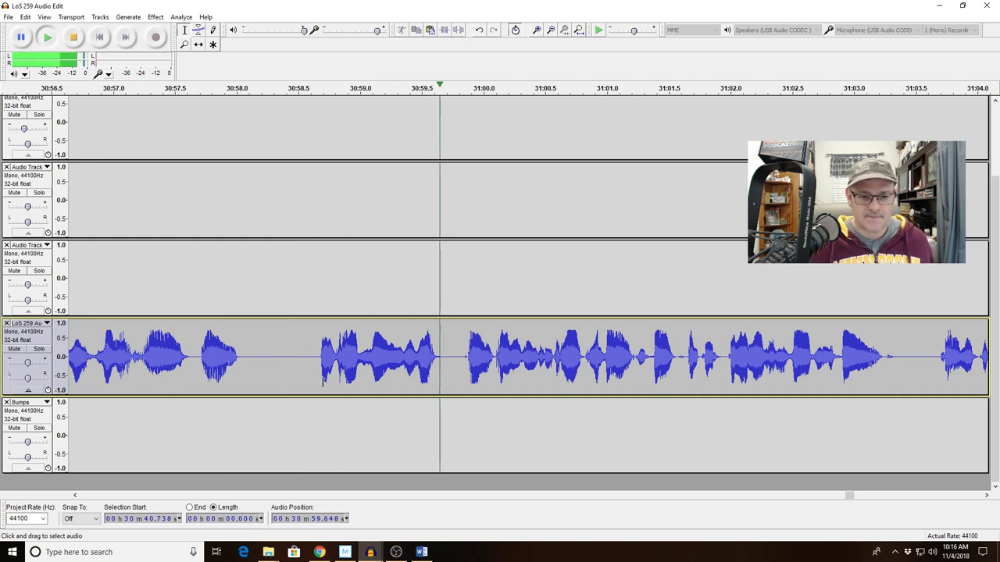
# Delete the 0.274 s utterance at 30:59.821 in the LoS 259 track and replay from 30:58.531
pyautogui.press('space')
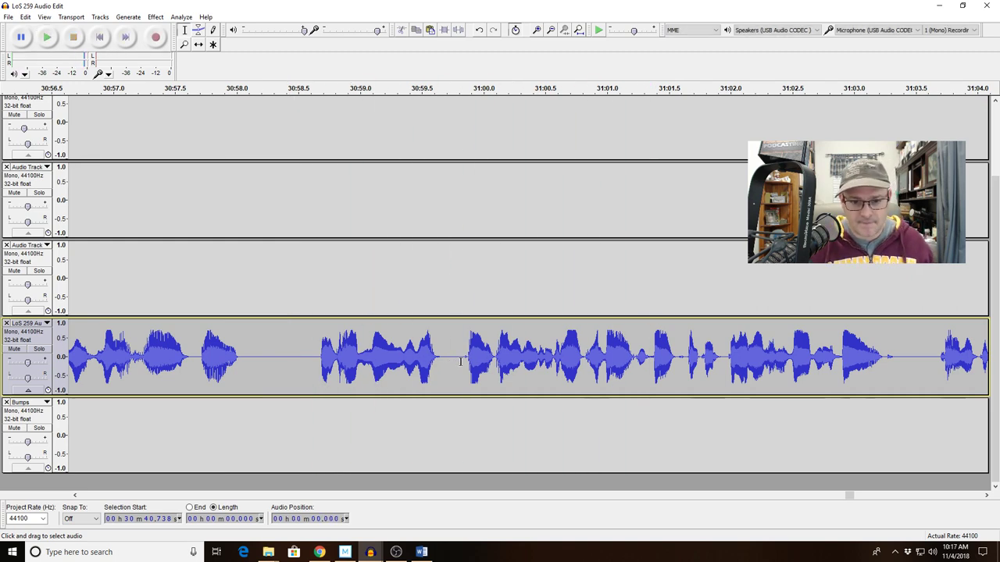
pyautogui.moveTo(461, 361); pyautogui.dragTo(490, 374)
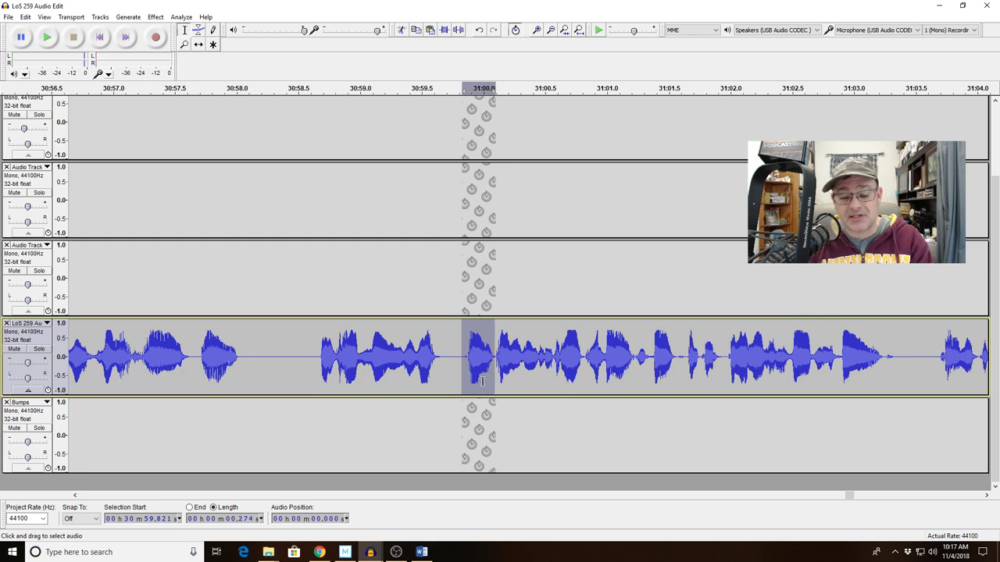
pyautogui.press('Delete')
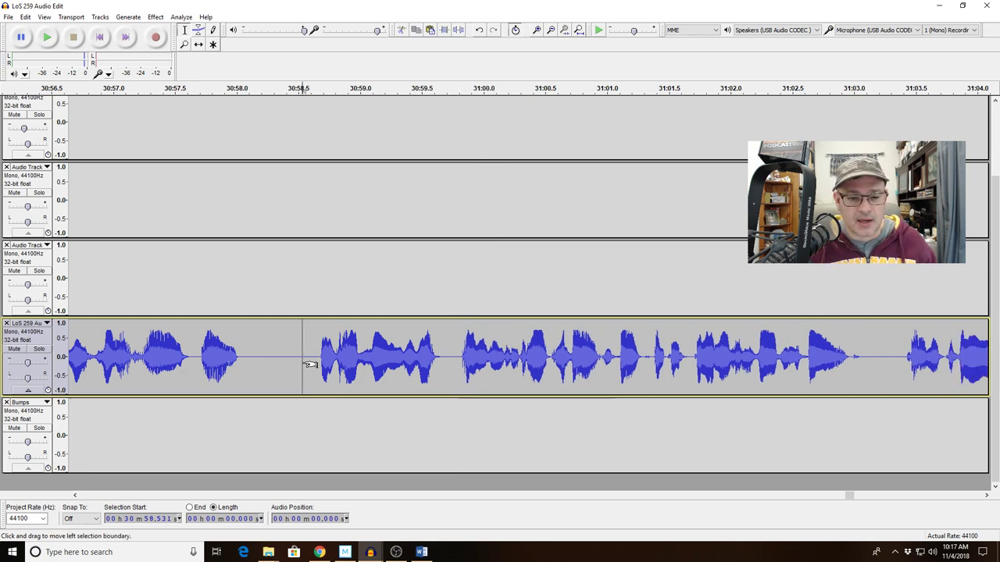
pyautogui.press('space')
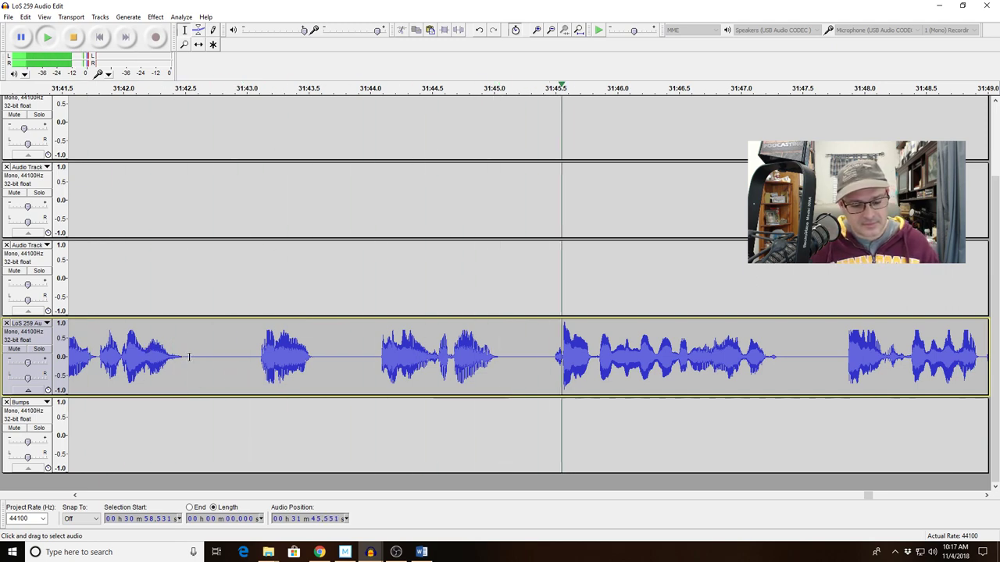
# Delete the isolated utterance from about 31:43.1 to 31:43.7 and replay from 31:40.940
pyautogui.press('space')
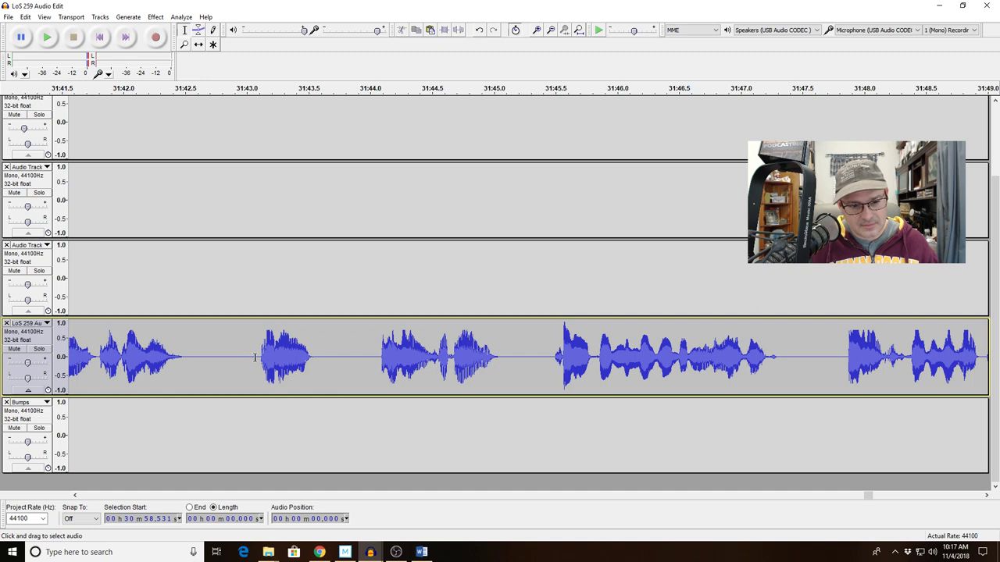
pyautogui.moveTo(255, 357); pyautogui.dragTo(333, 359)
pyautogui.press('Delete')
pyautogui.moveTo(257, 357); pyautogui.dragTo(47, 357)
pyautogui.click(92, 351)
pyautogui.press('space')
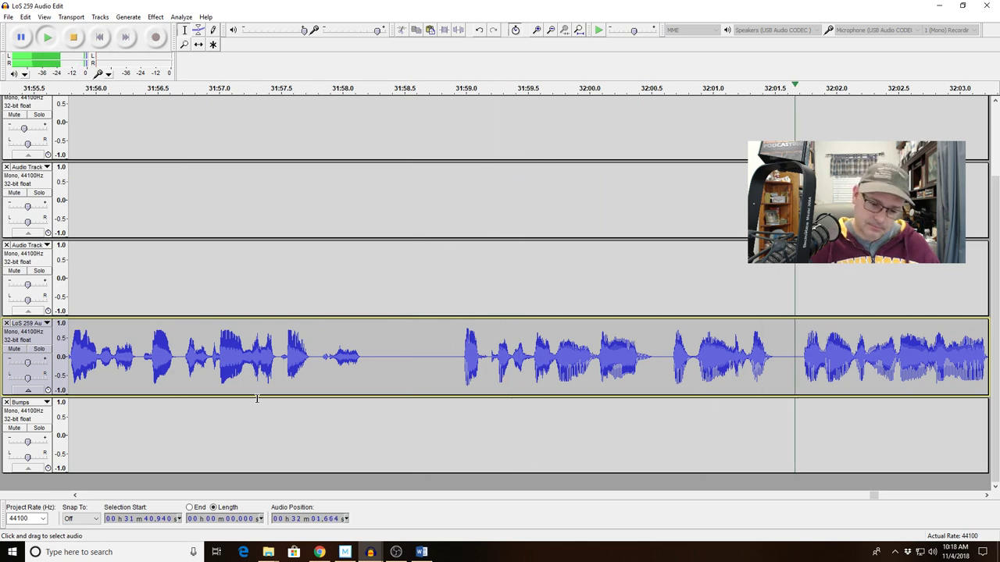
# Audition the passage from 32:00.962 and delete the 0.267 s sound starting at 32:01.218
pyautogui.click(799, 359)
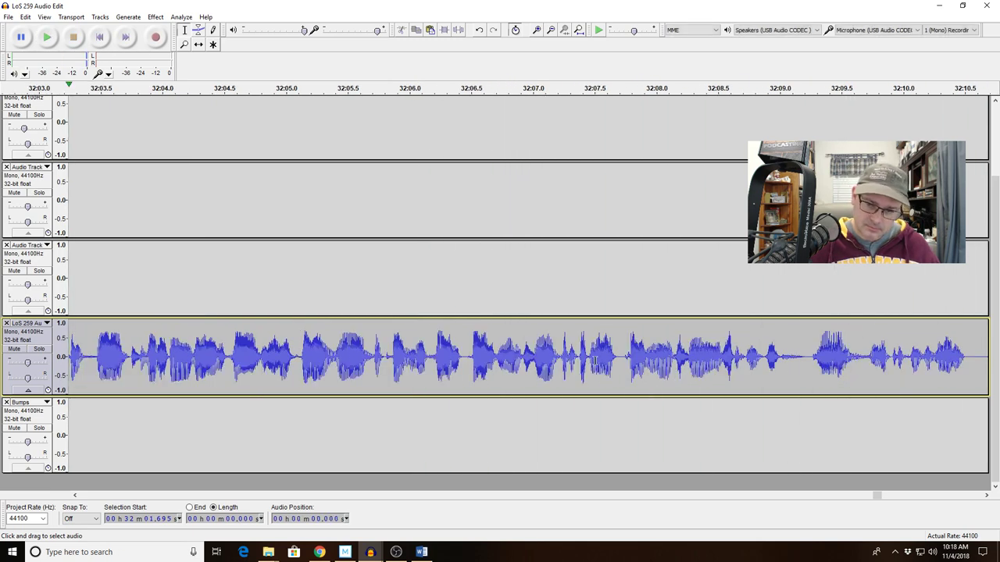
pyautogui.click(609, 494)
pyautogui.moveTo(706, 359); pyautogui.dragTo(890, 355)
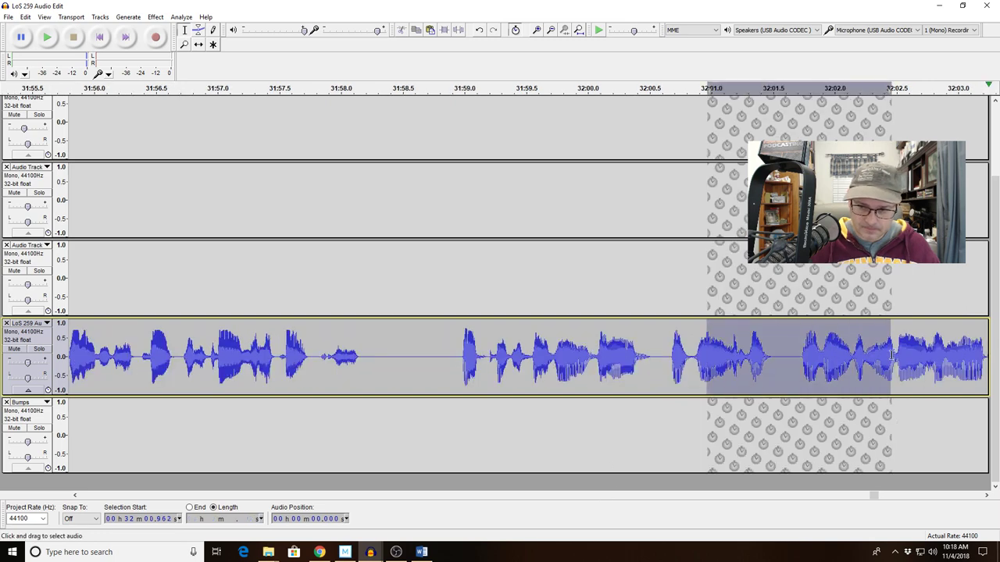
pyautogui.click(564, 30)
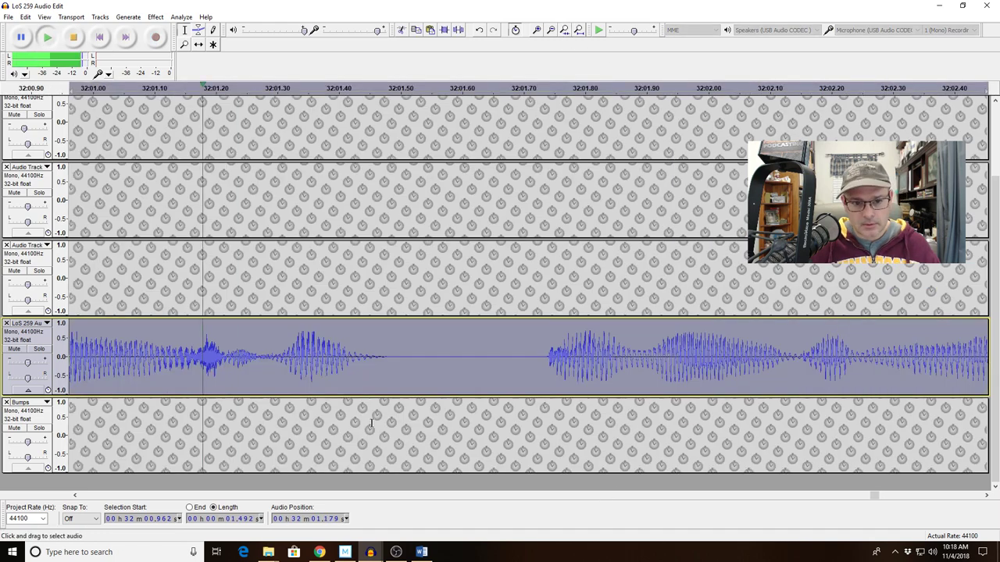
pyautogui.press('space')
pyautogui.click(128, 358)
pyautogui.moveTo(226, 358); pyautogui.dragTo(390, 367)
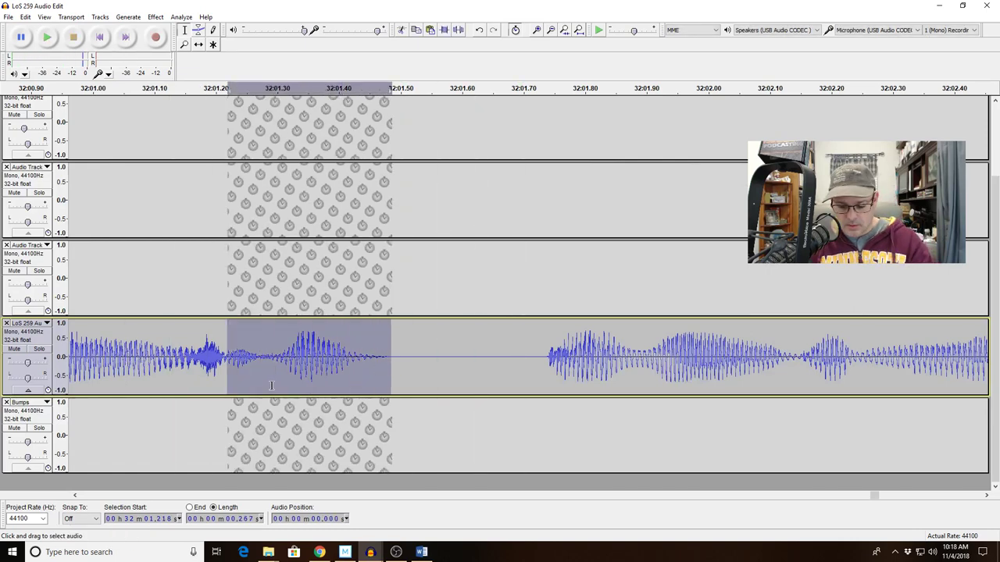
pyautogui.press('Delete')
# Select the 0.018 s tail just before the cut in the LoS 259 track, starting at 32:01.201
pyautogui.click(537, 30)
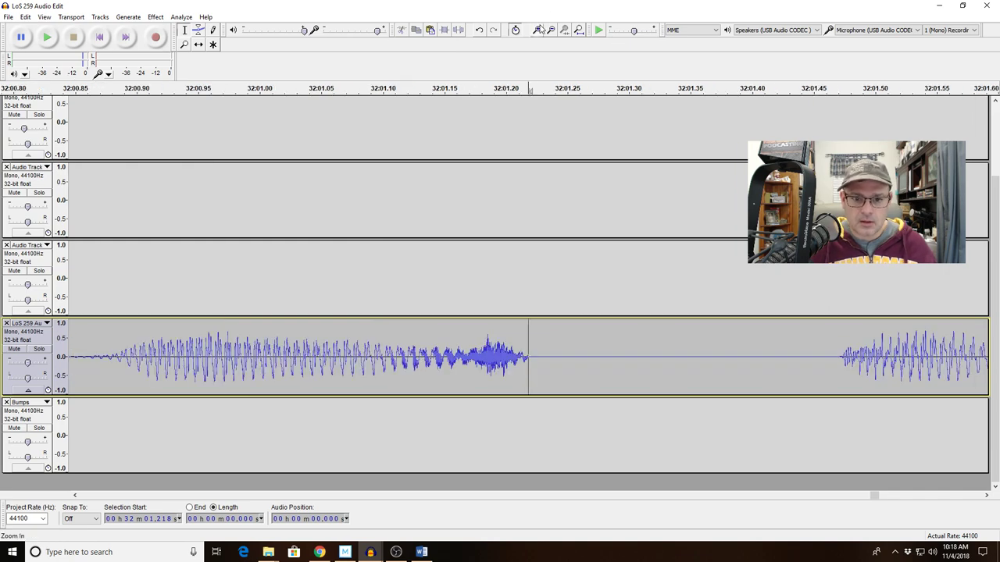
pyautogui.click(538, 30)
pyautogui.moveTo(533, 357); pyautogui.dragTo(483, 357)
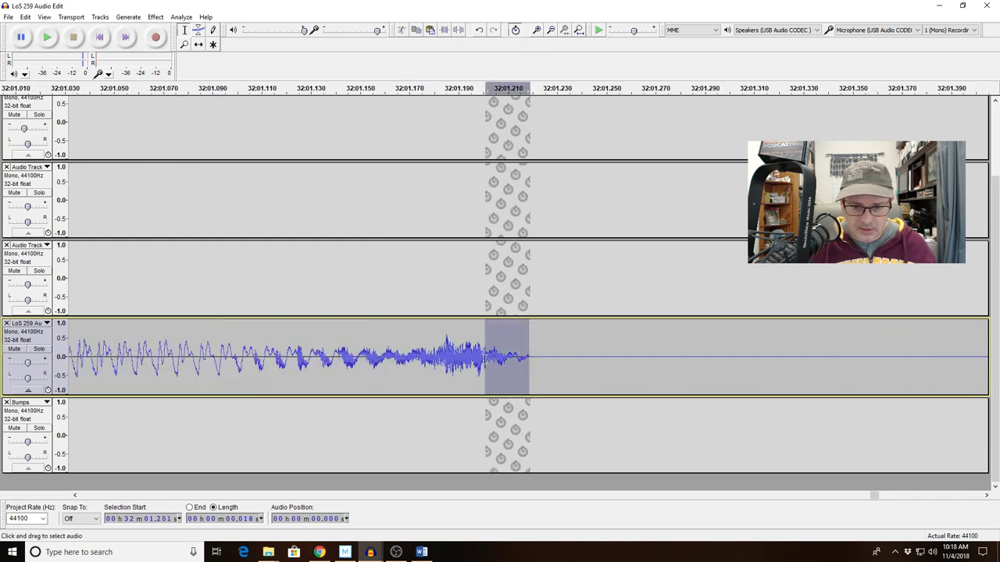
pyautogui.click(156, 17)
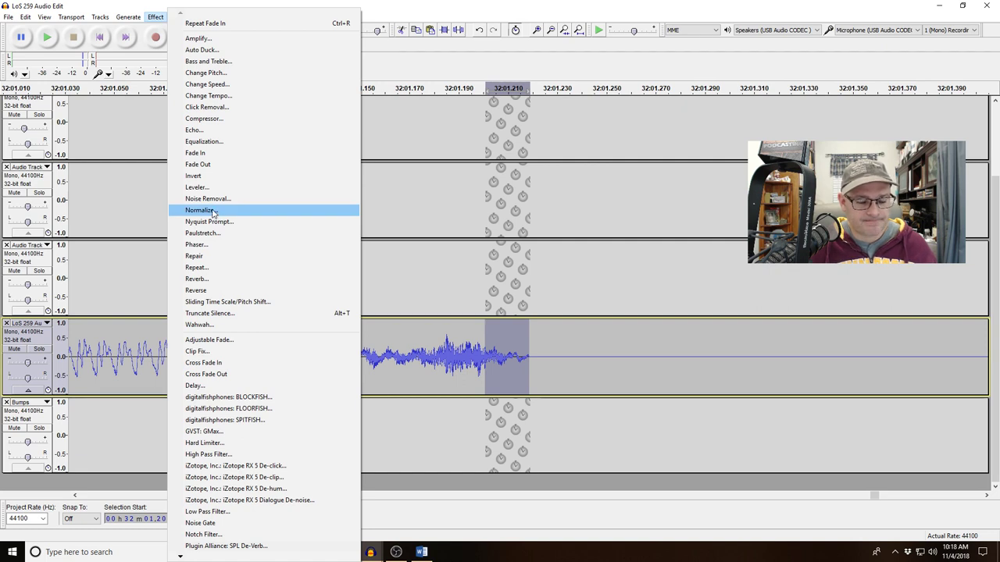
pyautogui.click(238, 164)
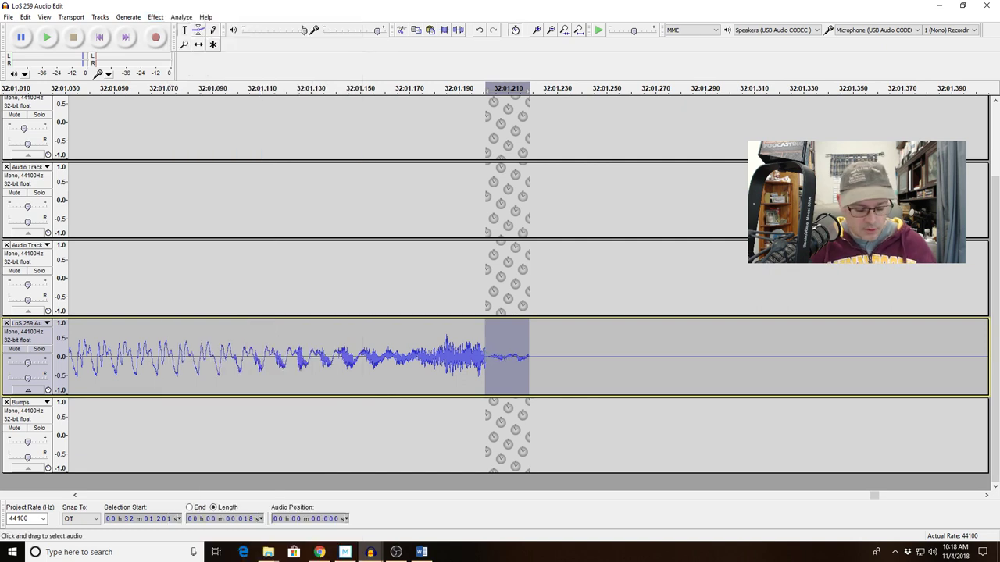
pyautogui.hotkey('ctrl', 'z')
# Apply Fade Out to the selected 0.018 s tail at 32:01.201
pyautogui.click(164, 16)
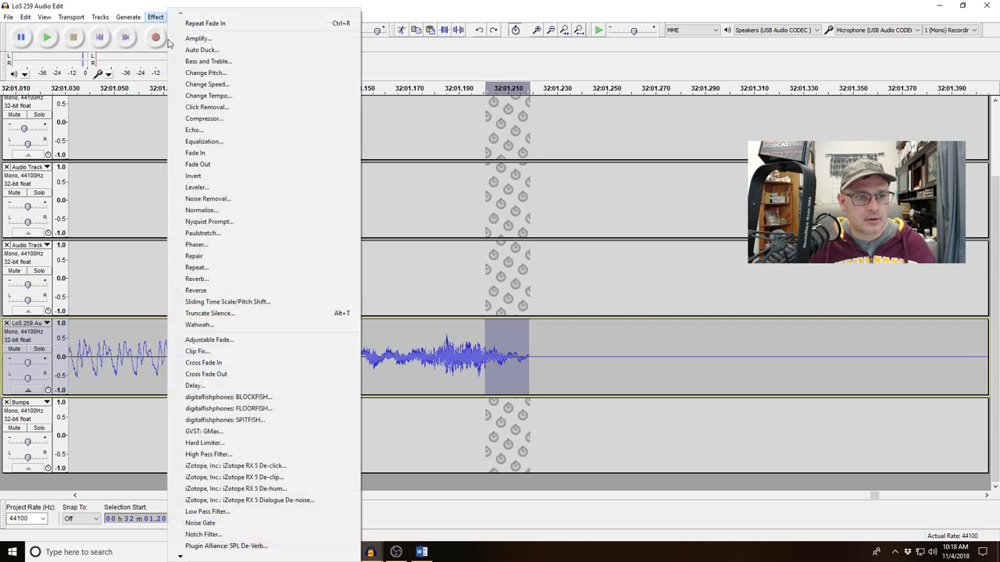
pyautogui.click(464, 196)
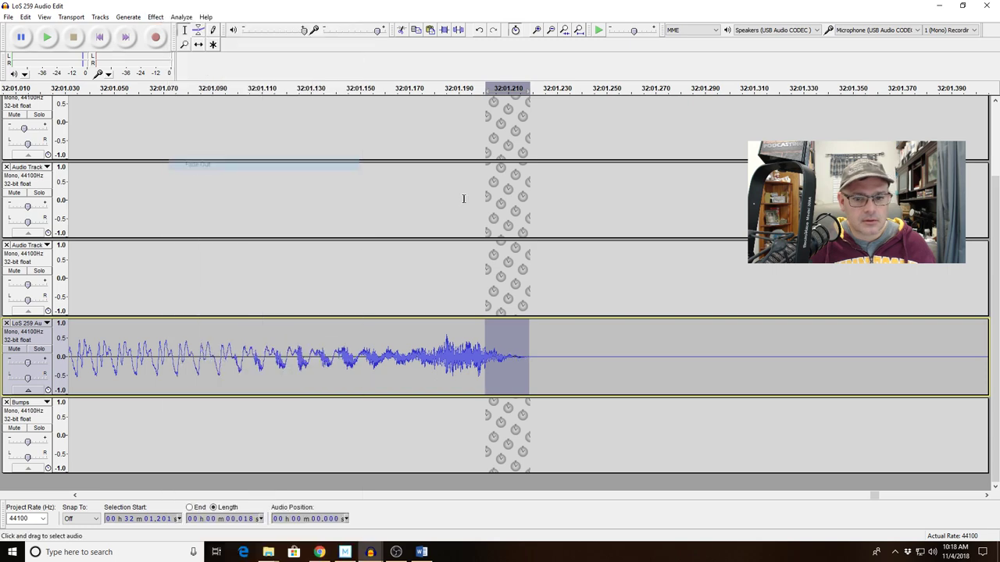
pyautogui.click(550, 30)
pyautogui.click(551, 30)
pyautogui.click(550, 30)
pyautogui.click(551, 30)
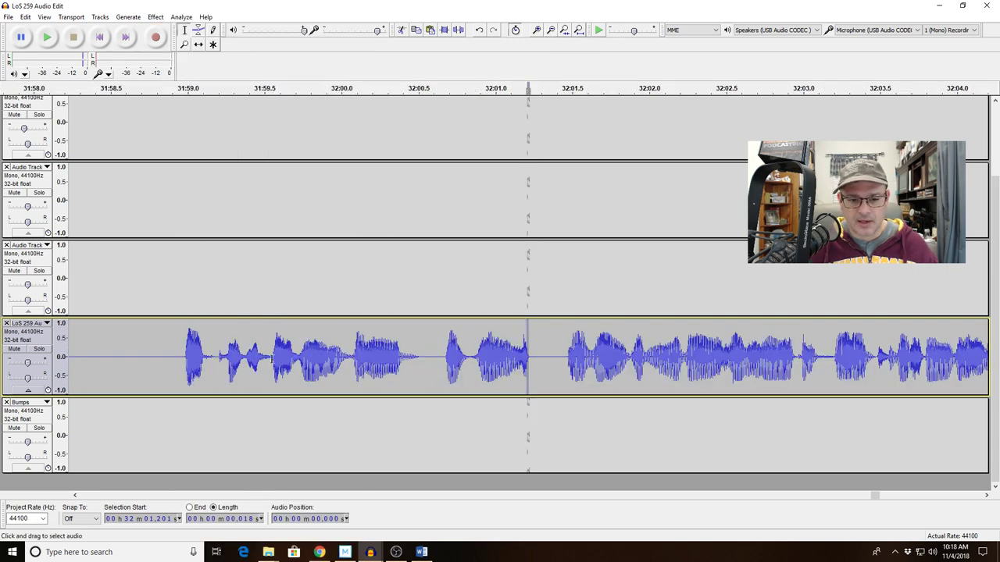
# Listen through the LoS 259 track from 31:59.920 to the end of the speech clip near 32:57
pyautogui.click(329, 351)
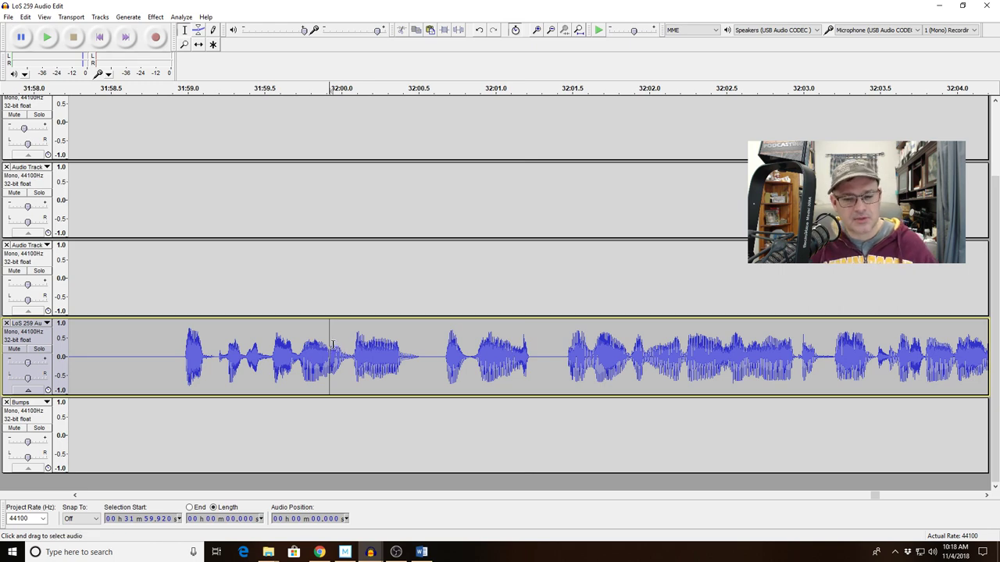
pyautogui.press('space')
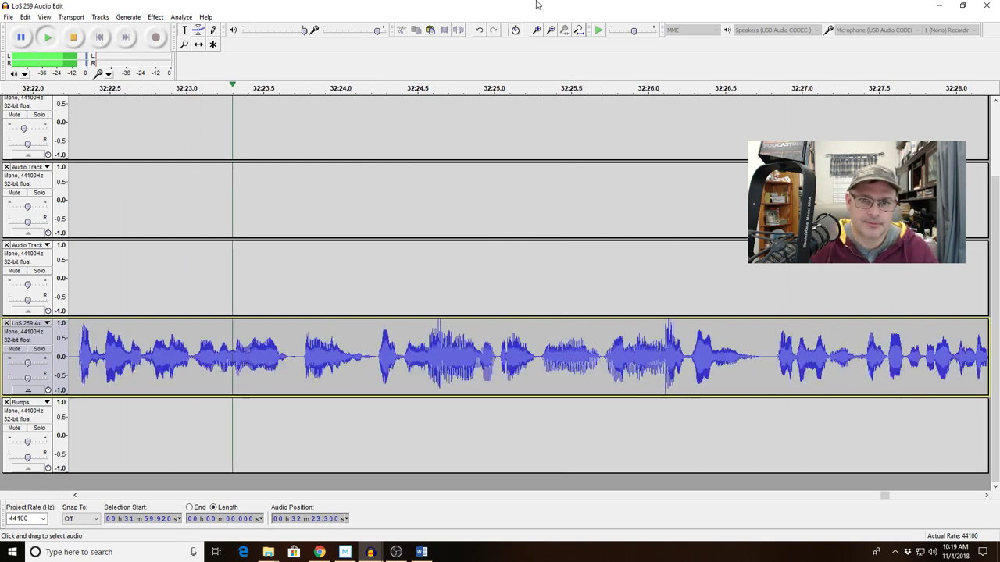
pyautogui.click(549, 32)
pyautogui.click(549, 31)
pyautogui.click(549, 32)
pyautogui.click(549, 31)
pyautogui.click(549, 31)
pyautogui.click(549, 31)
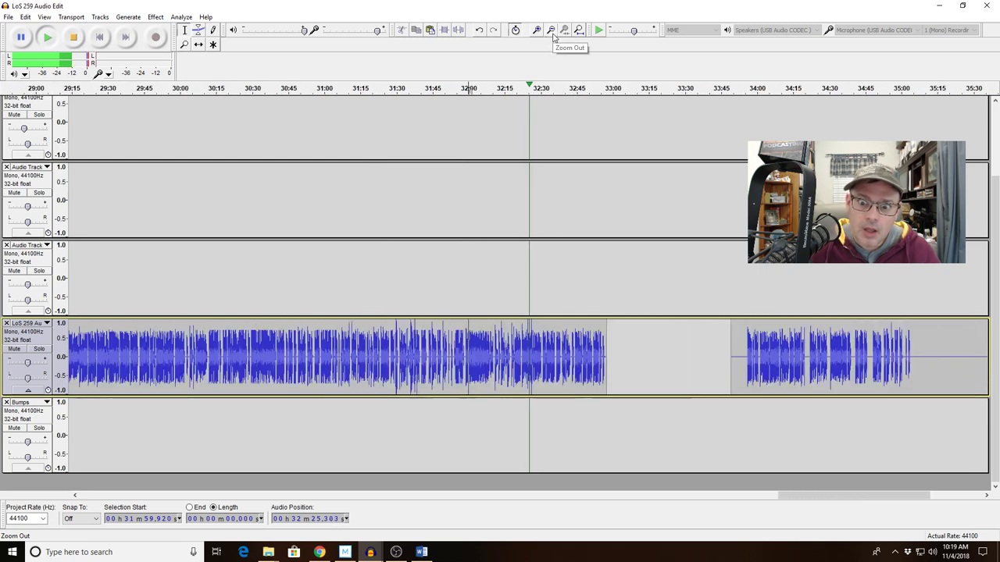
pyautogui.click(538, 31)
pyautogui.click(538, 31)
pyautogui.click(538, 31)
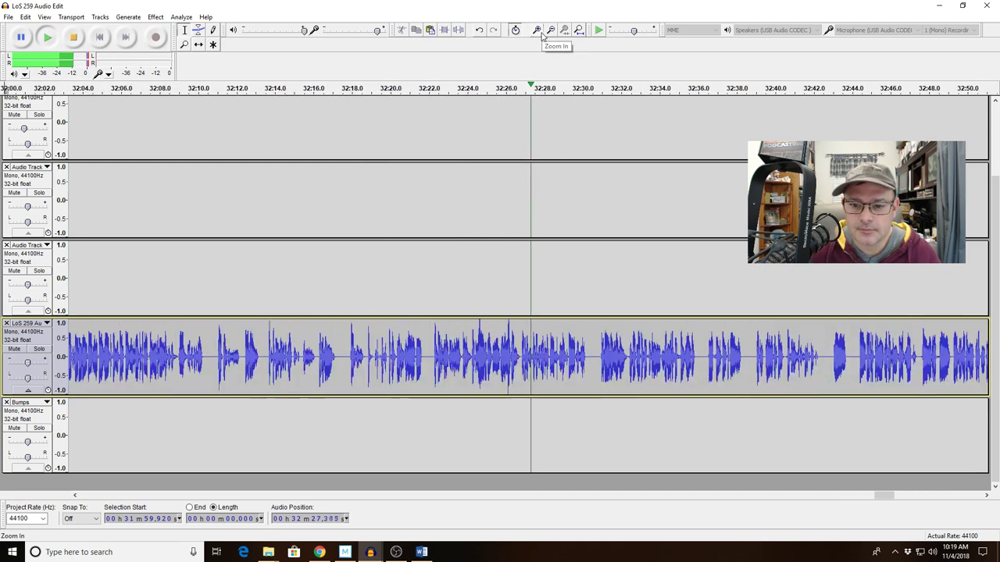
pyautogui.click(541, 35)
pyautogui.click(541, 34)
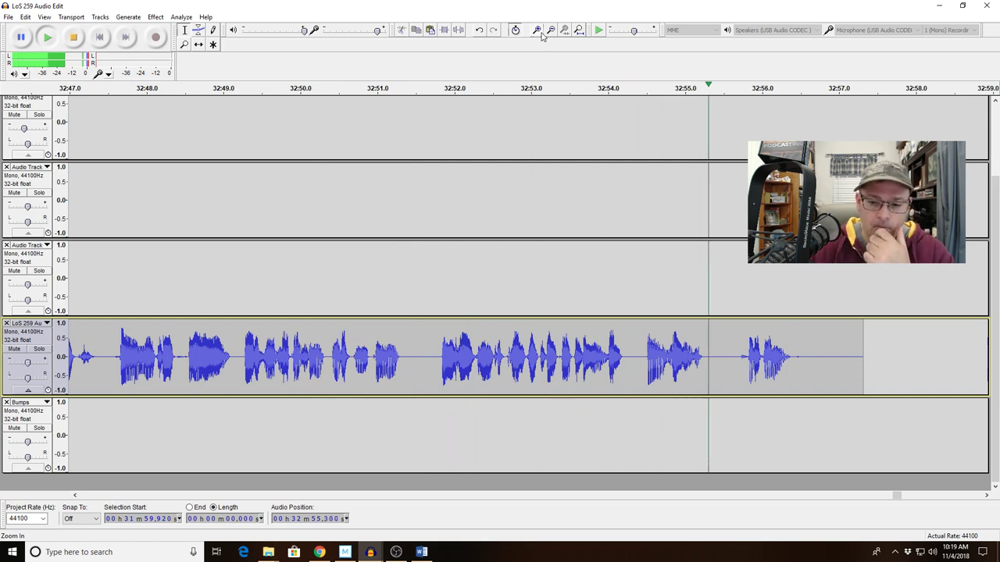
pyautogui.click(855, 349)
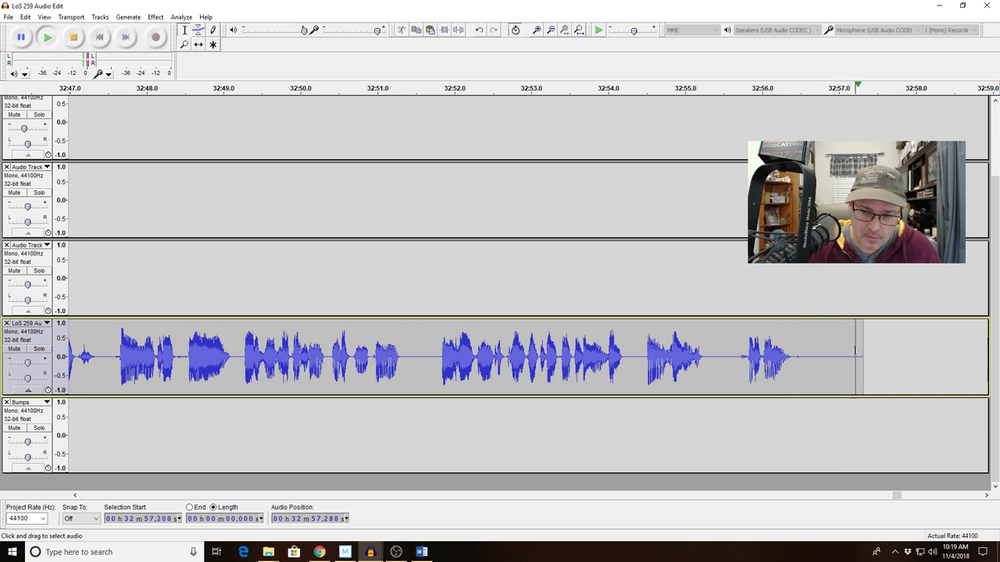
pyautogui.tripleClick(551, 30)
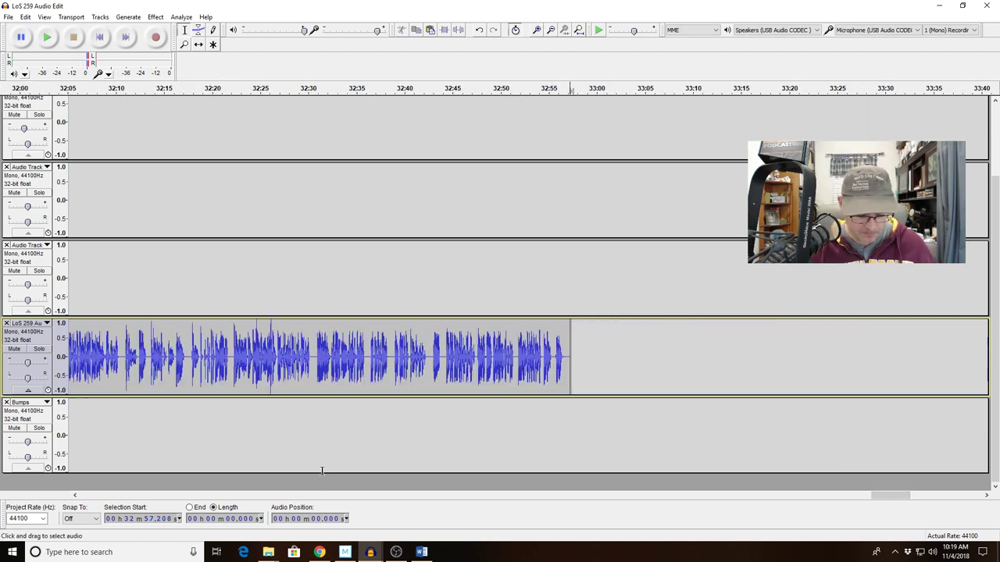
# Switch to the LoS Intro-Outro Bump Template 20180610 project and copy the 10.571 s bump clip starting at 2:35.810
pyautogui.hotkey('alt', 'Tab')
pyautogui.press('Tab')
pyautogui.press('Tab')
pyautogui.press('Tab')
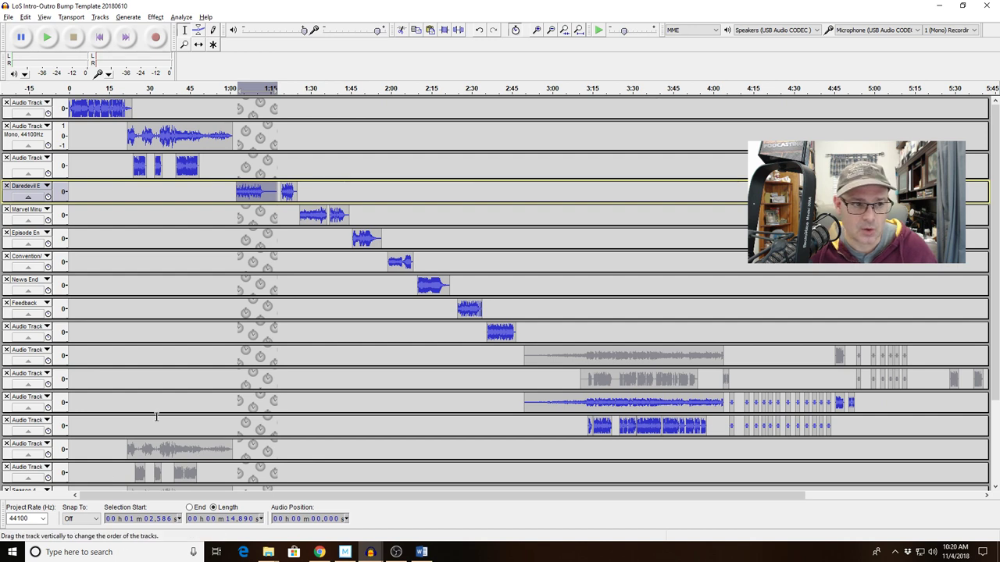
pyautogui.doubleClick(434, 286)
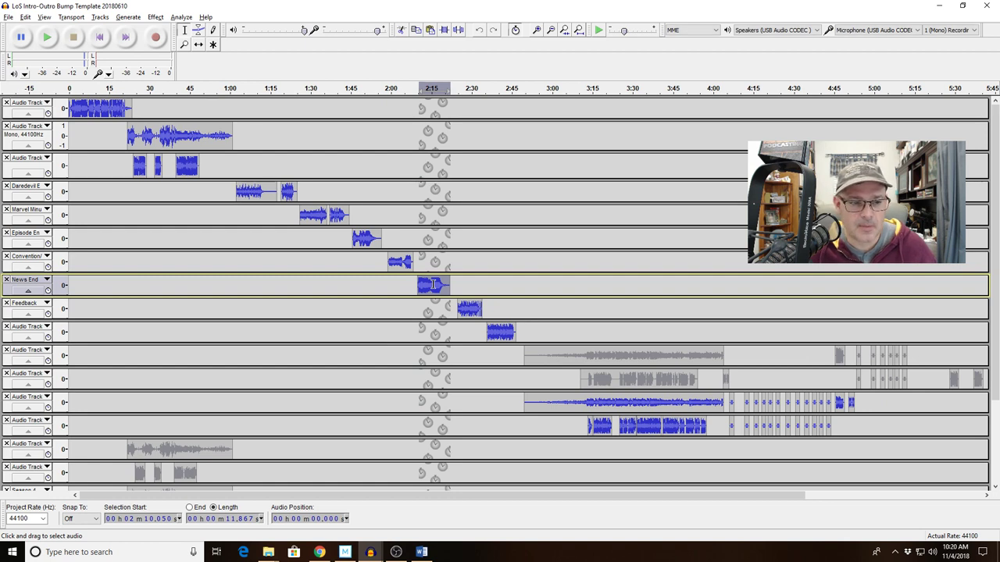
pyautogui.click(464, 310)
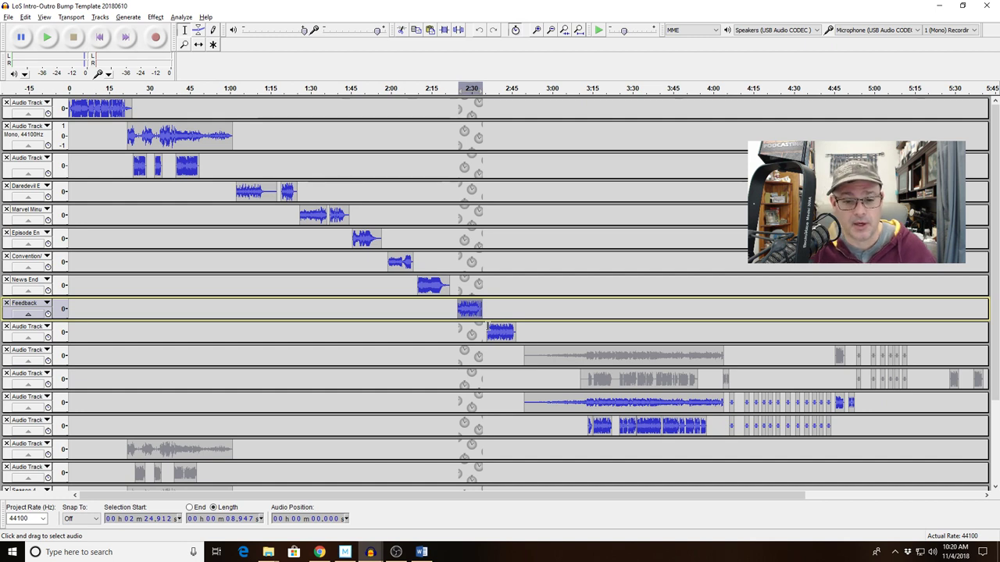
pyautogui.doubleClick(500, 334)
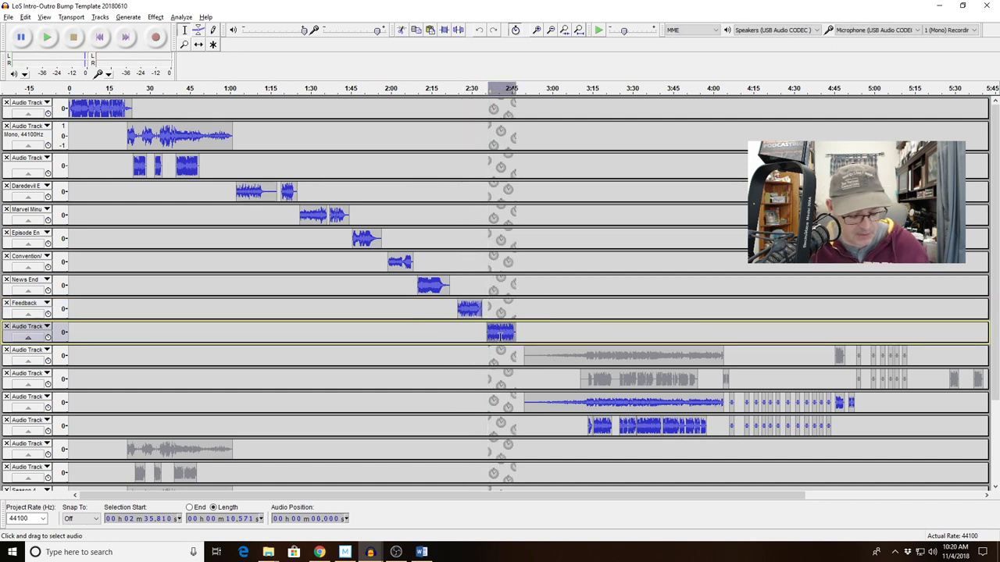
# Return to the LoS 259 Audio Edit project and paste the bump into the Bumps track at 32:57.310
pyautogui.hotkey('alt', 'Tab')
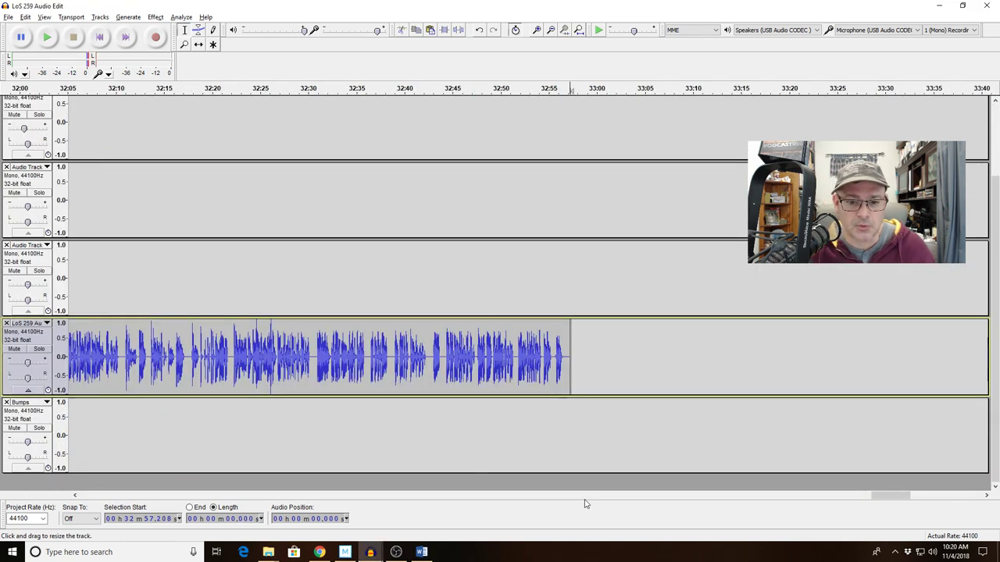
pyautogui.click(585, 441)
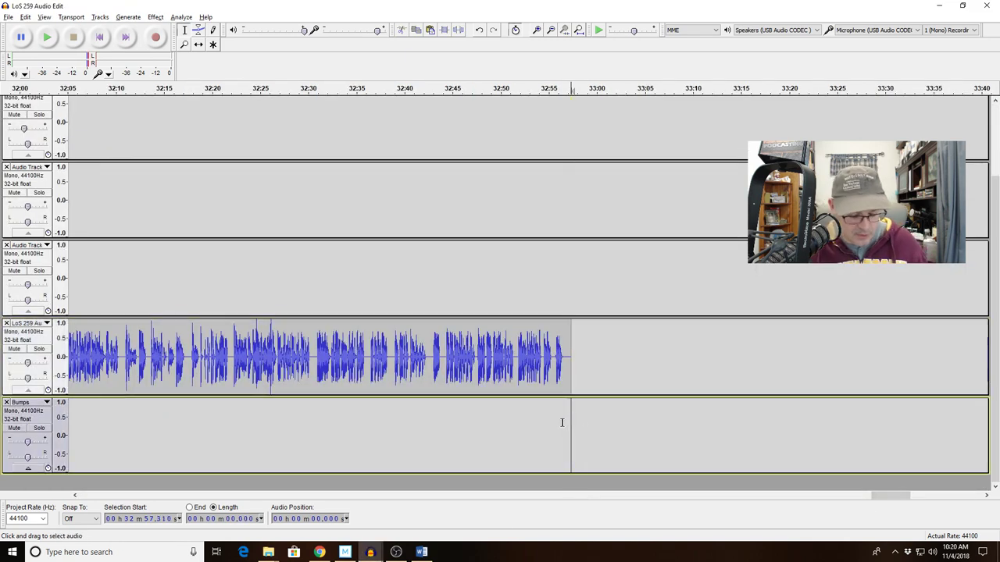
pyautogui.hotkey('ctrl', 'v')
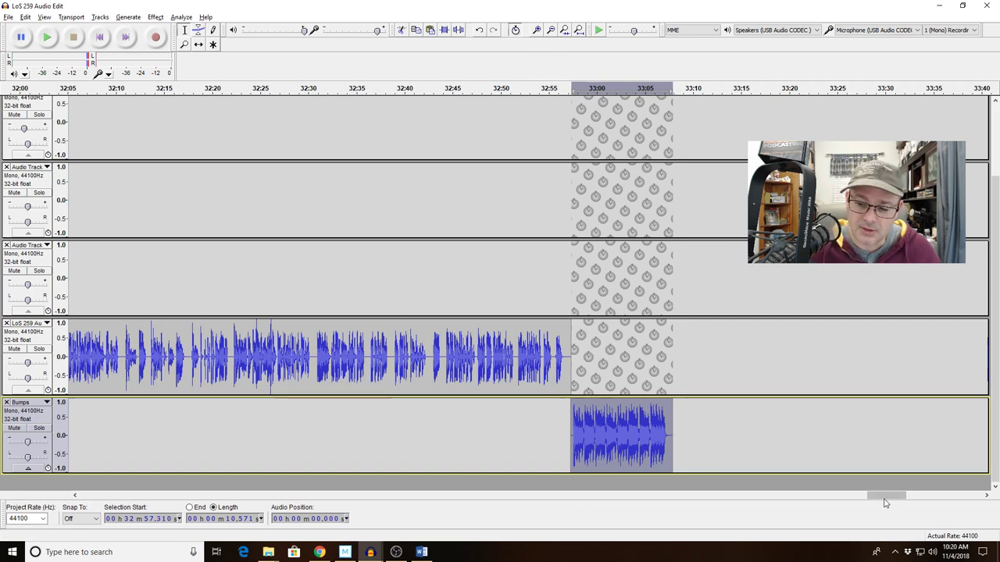
# Delete the 8.659 s section containing the stray noise at 35:44.797, and select the whole LoS 259 clip starting at 33:59.892
pyautogui.moveTo(882, 497); pyautogui.dragTo(893, 496)
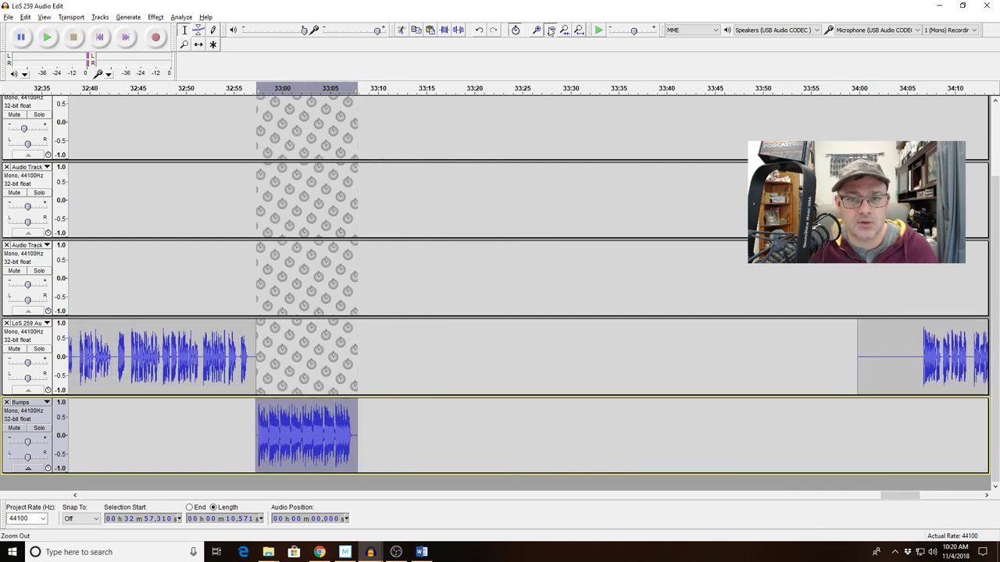
pyautogui.click(550, 30)
pyautogui.click(551, 30)
pyautogui.click(551, 30)
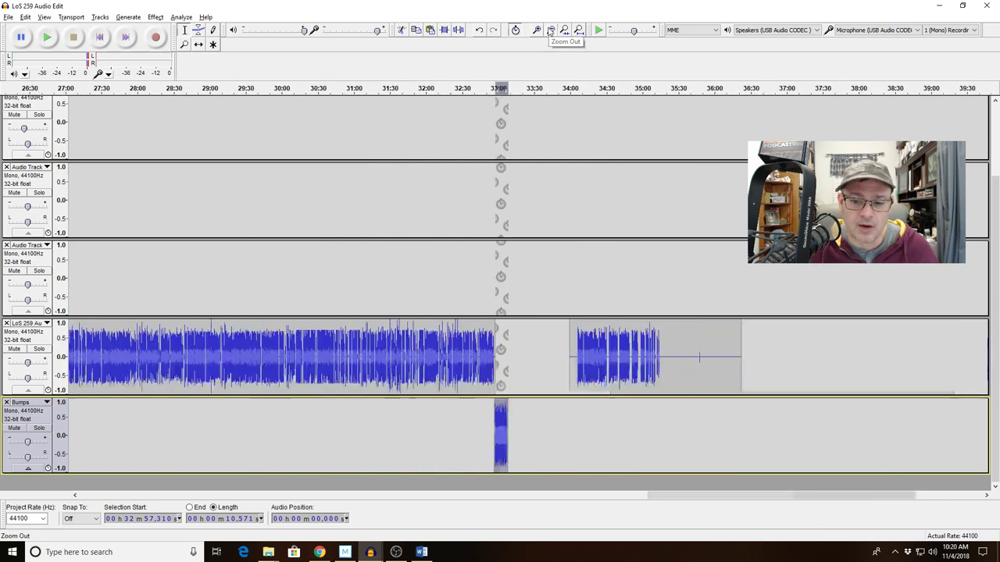
pyautogui.doubleClick(615, 349)
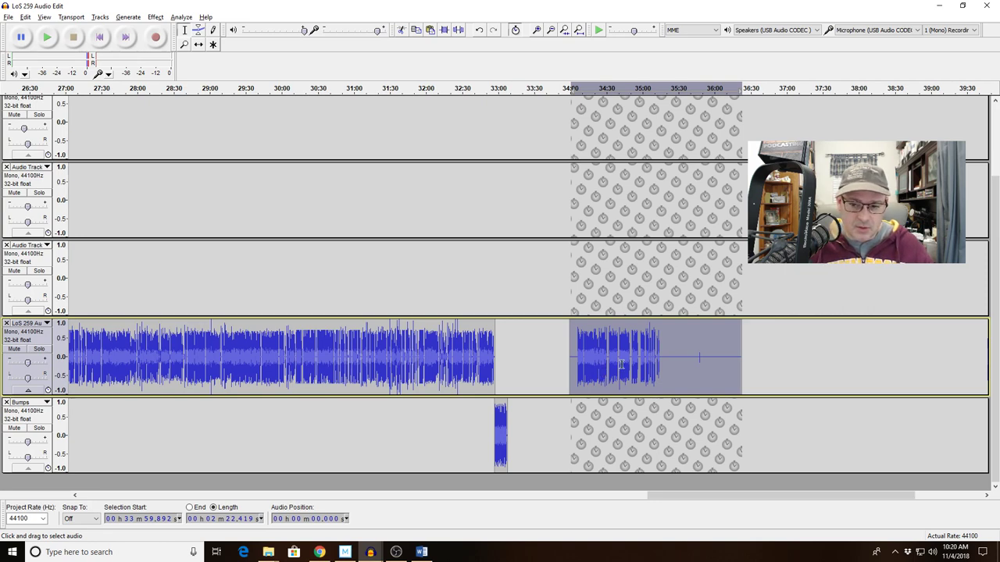
pyautogui.moveTo(696, 355); pyautogui.dragTo(707, 358)
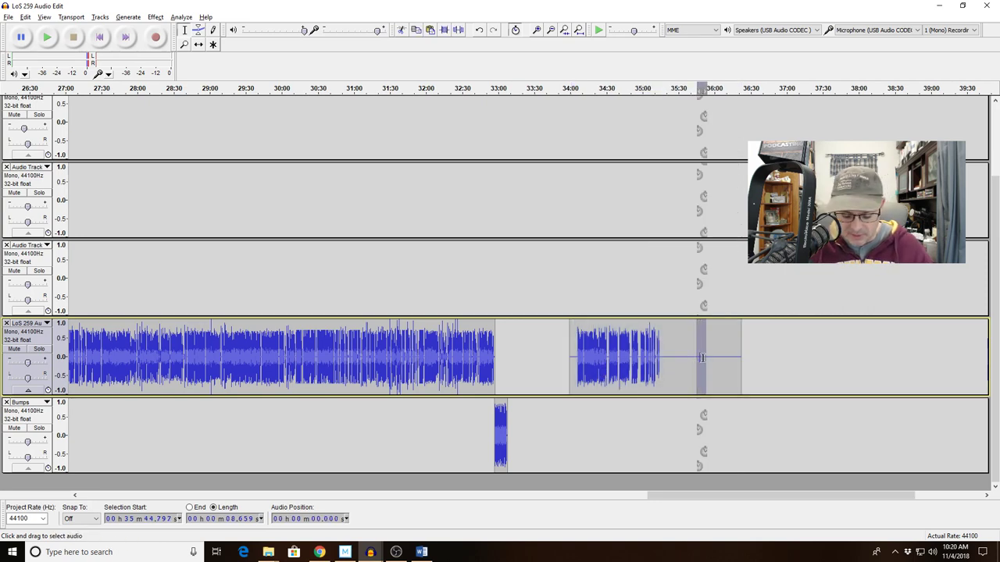
pyautogui.press('Delete')
pyautogui.doubleClick(608, 341)
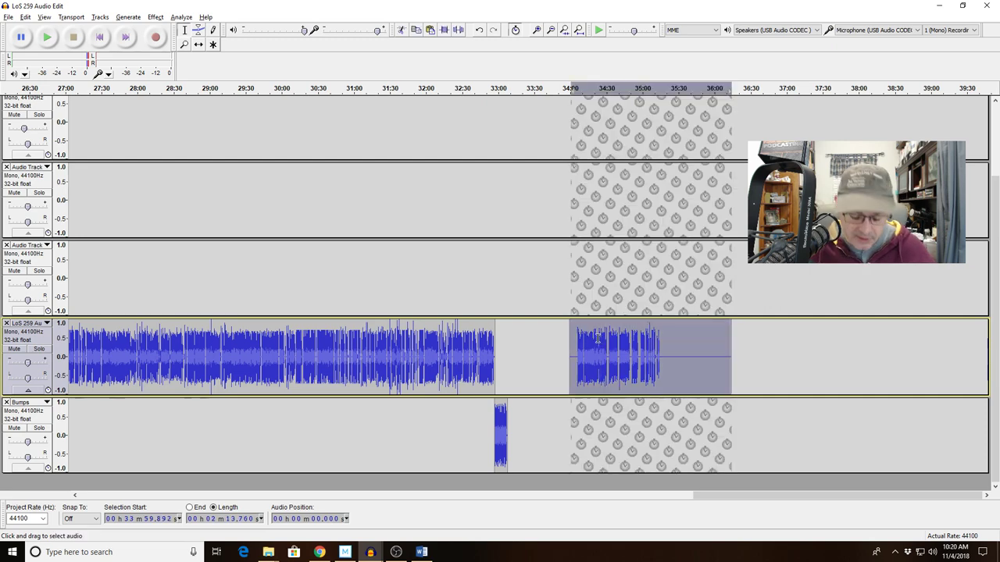
pyautogui.hotkey('ctrl', 'r')
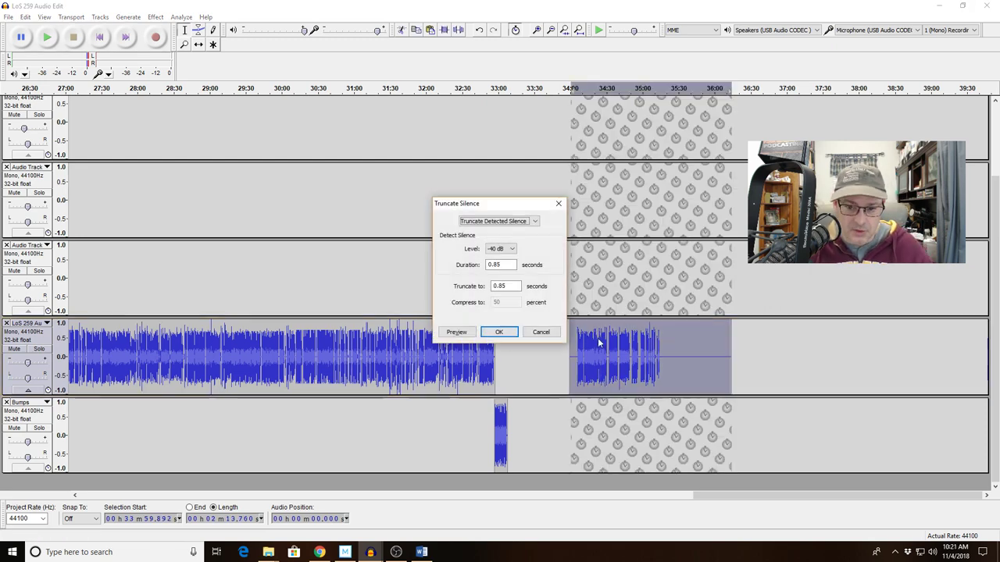
pyautogui.click(499, 334)
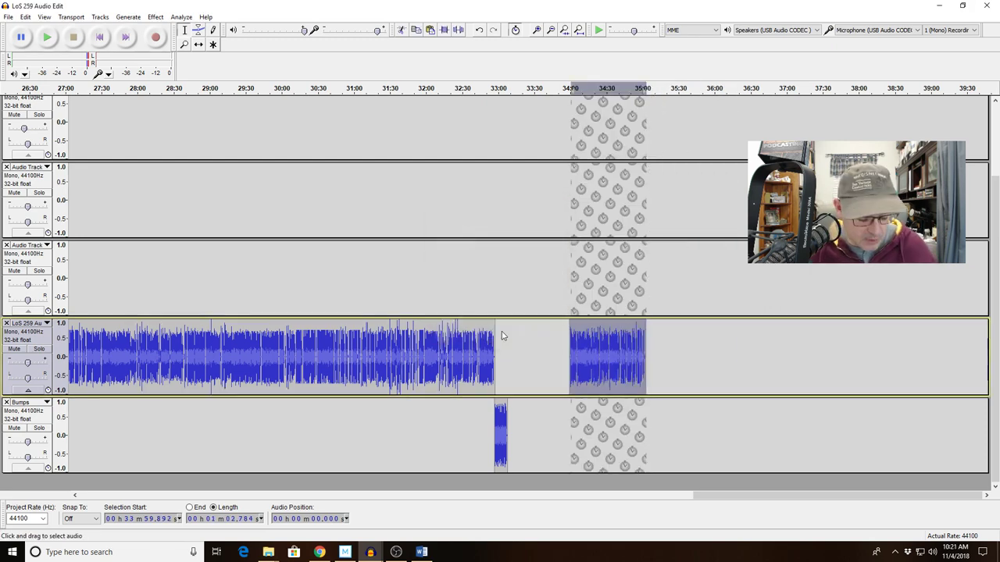
pyautogui.hotkey('ctrl', 'z')
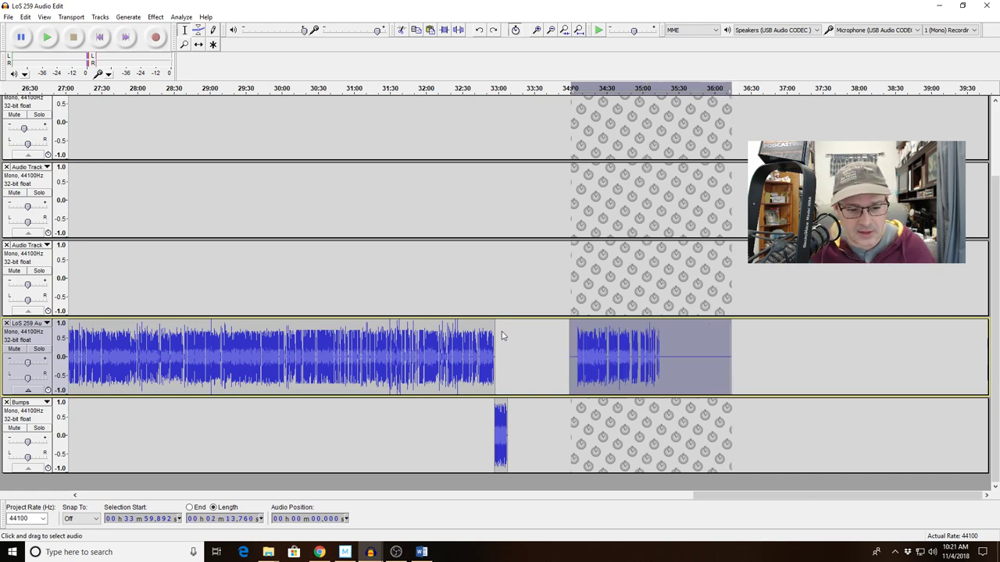
# Truncate the selected clip's silences of 0.85 s at -40 dB to 0.85 s, and move the clip to the bump's end at 33:07.882
pyautogui.hotkey('ctrl', 'r')
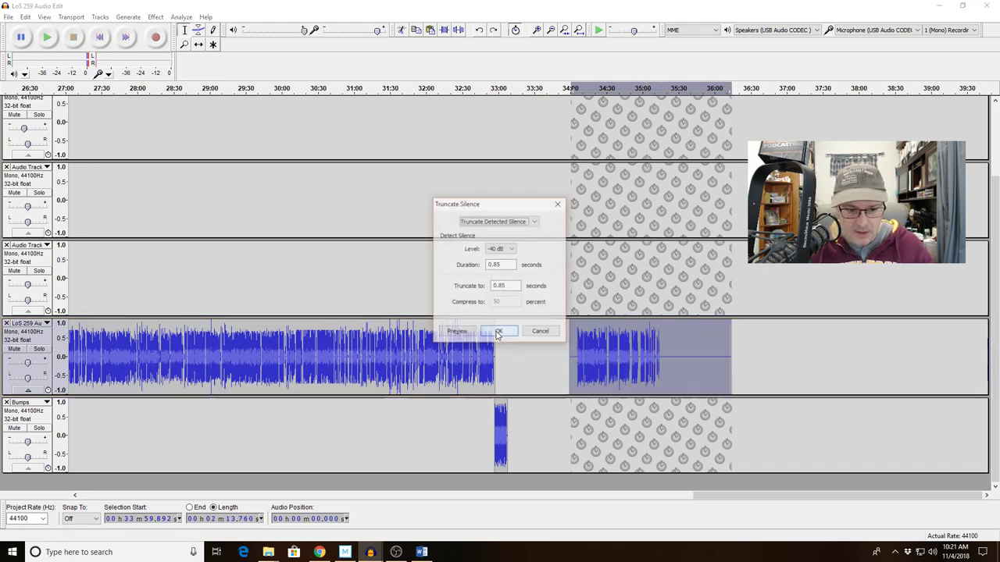
pyautogui.click(498, 333)
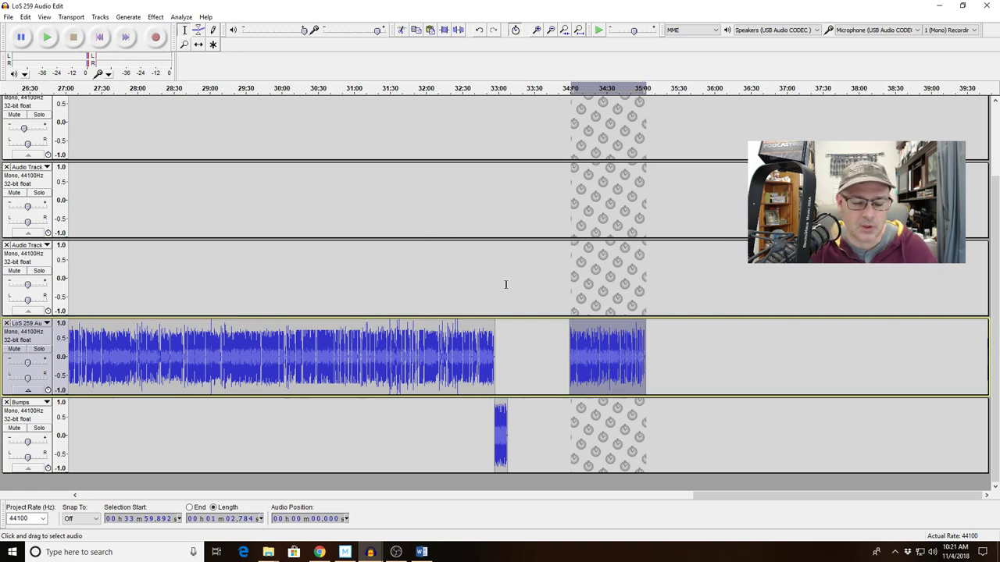
pyautogui.click(199, 44)
pyautogui.moveTo(596, 362); pyautogui.dragTo(534, 360)
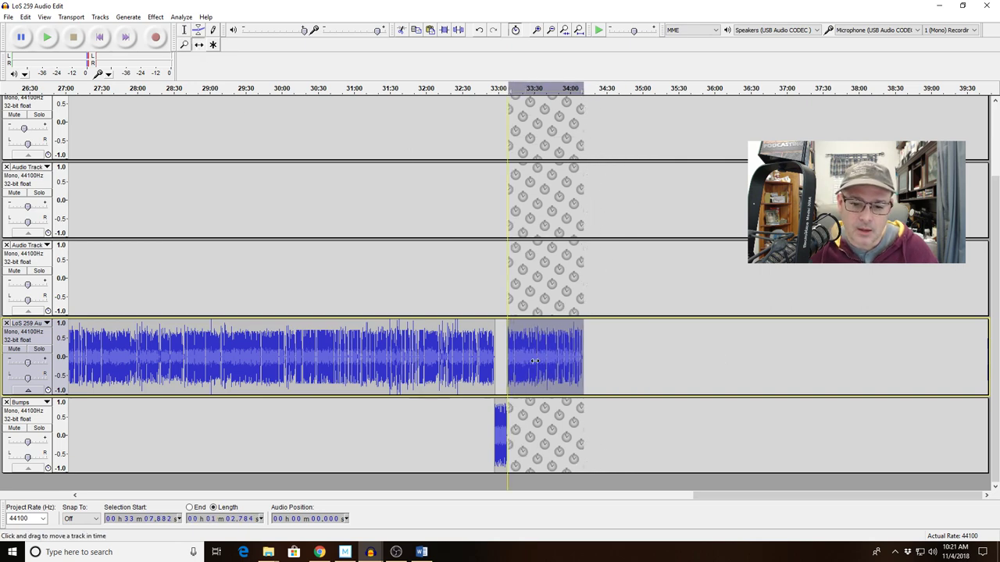
# Turn off Sync-Lock, move the LoS 259 clip after the bump to start at 33:06.630, and play the transition
pyautogui.click(516, 30)
pyautogui.click(538, 33)
pyautogui.click(538, 33)
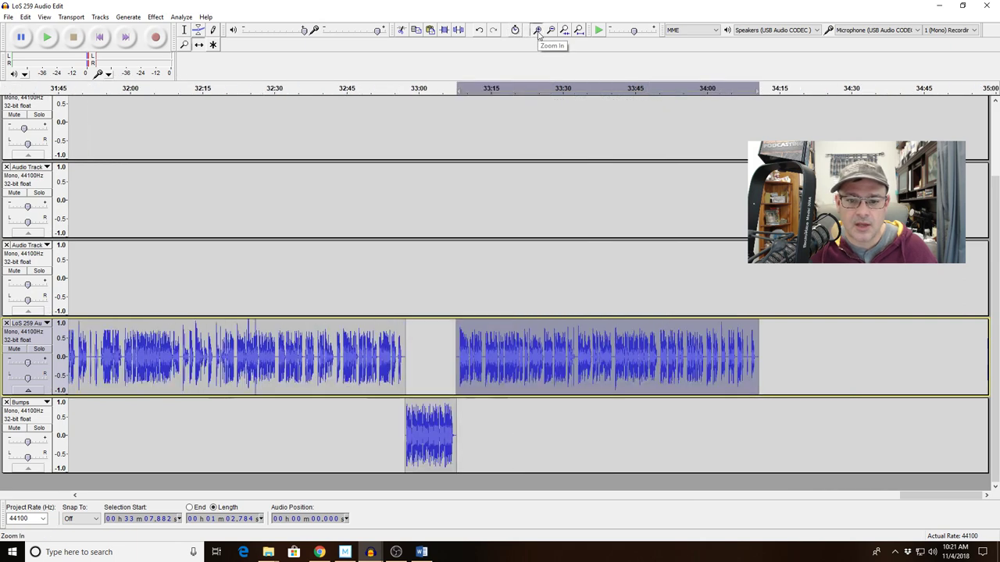
pyautogui.click(537, 33)
pyautogui.click(537, 33)
pyautogui.click(537, 33)
pyautogui.click(537, 33)
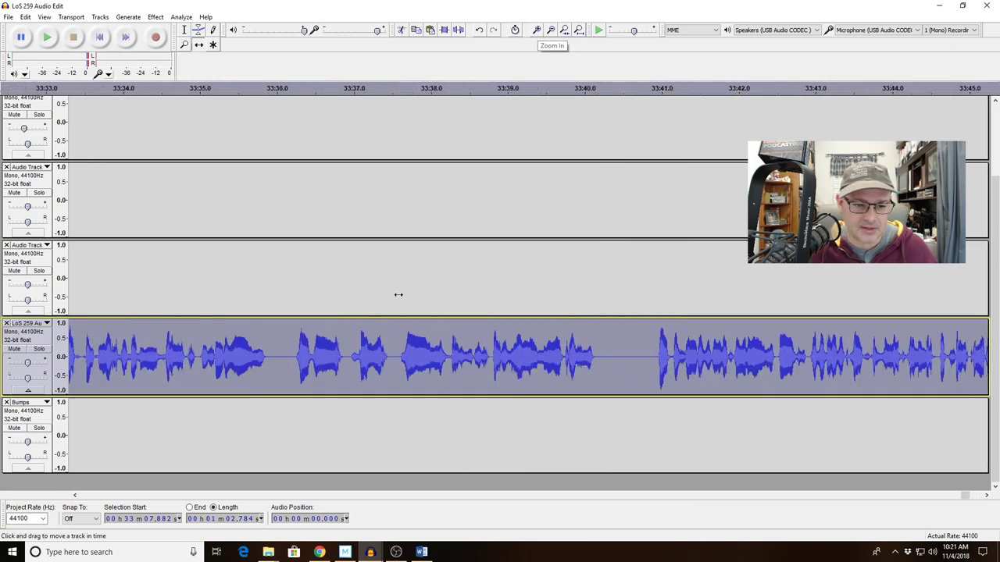
pyautogui.click(178, 496)
pyautogui.click(178, 496)
pyautogui.click(178, 496)
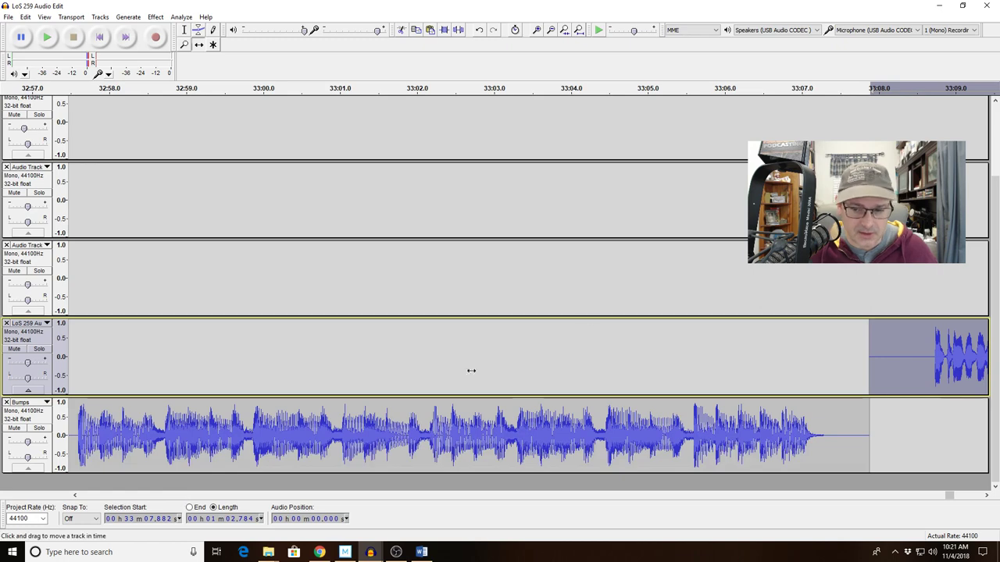
pyautogui.moveTo(949, 352); pyautogui.dragTo(853, 353)
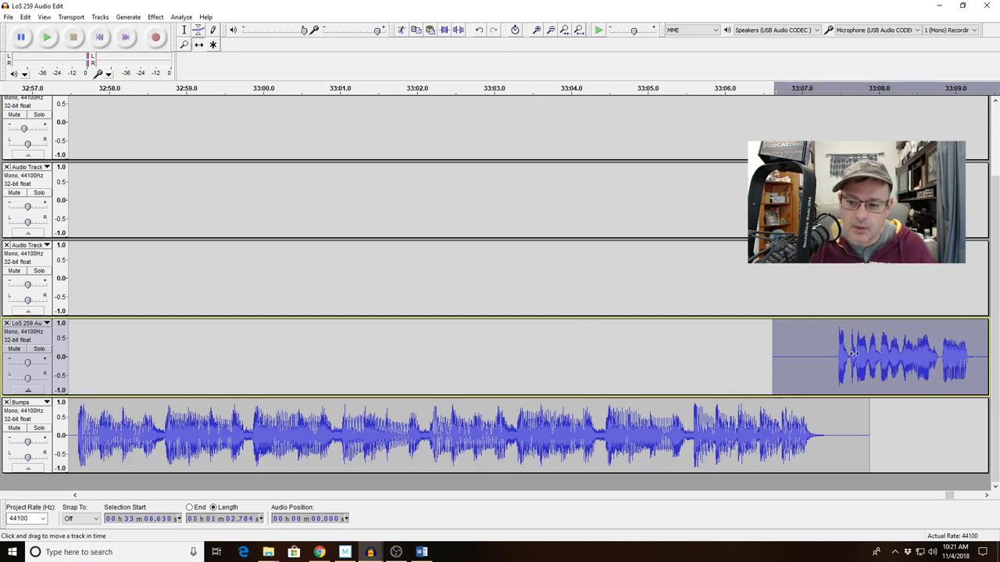
pyautogui.click(391, 89)
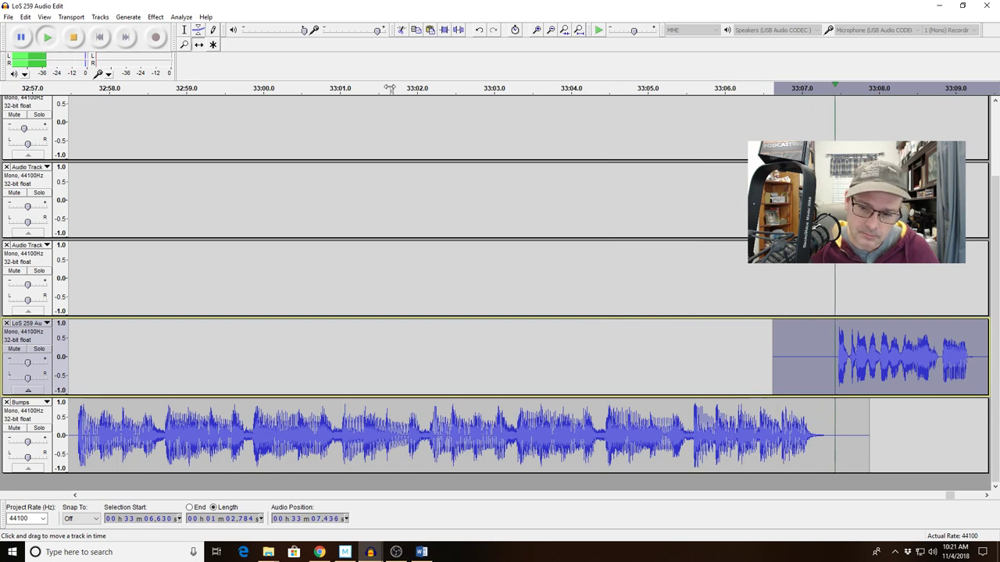
# Shift the clip after the bump earlier to start at 33:06.529, replay the transition, and turn Sync-Lock back on
pyautogui.press('space')
pyautogui.moveTo(863, 374); pyautogui.dragTo(857, 372)
pyautogui.click(693, 88)
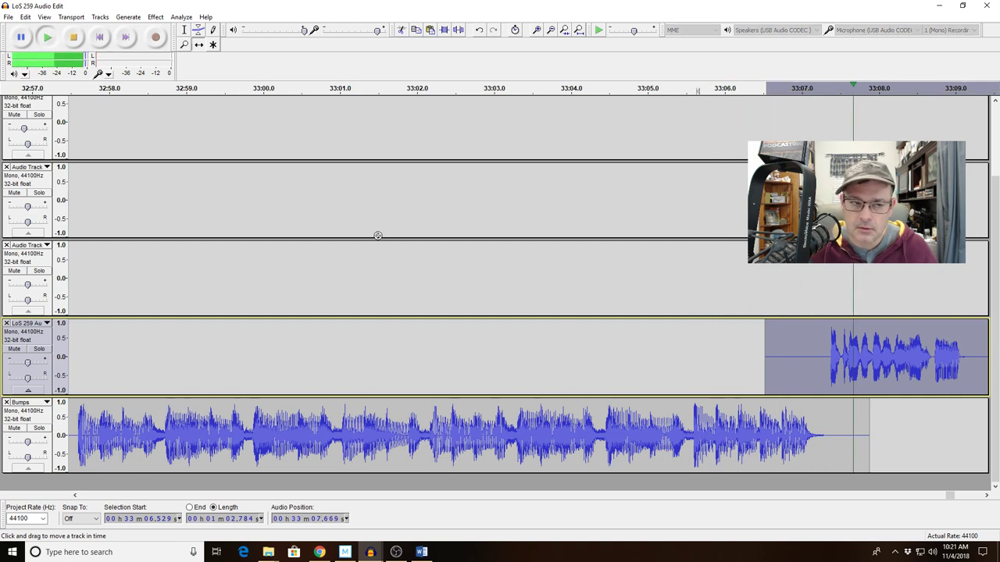
pyautogui.click(550, 30)
pyautogui.click(551, 30)
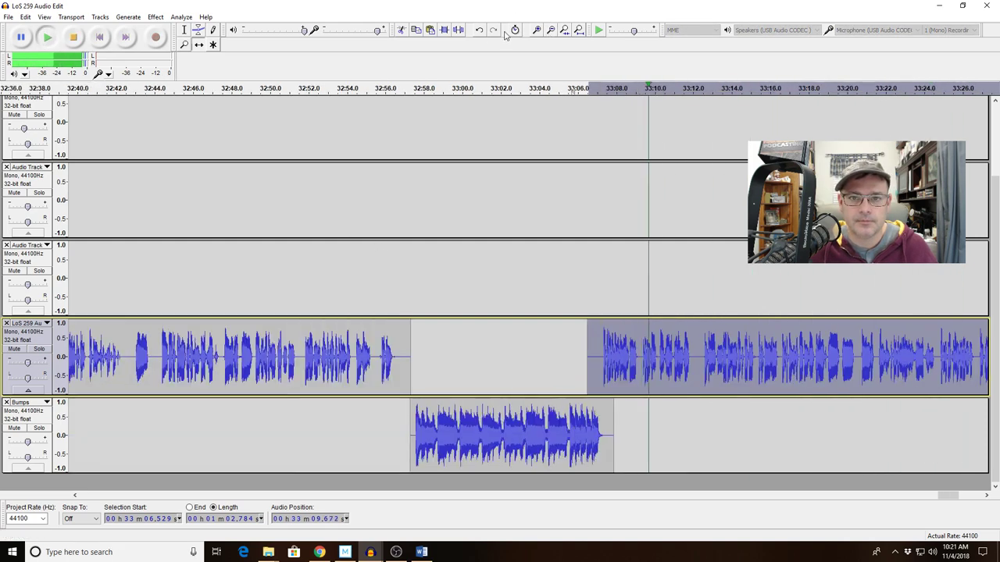
pyautogui.click(515, 29)
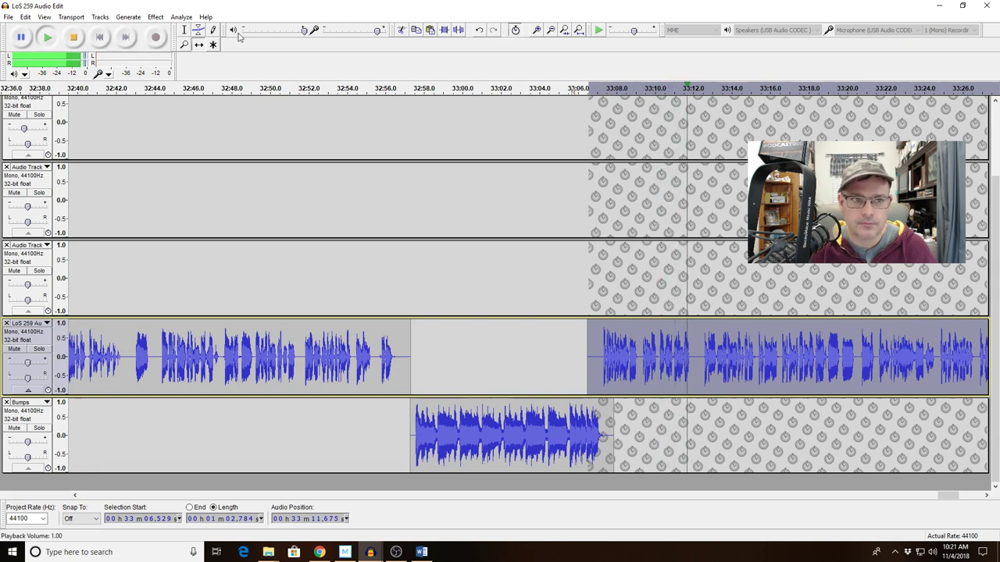
pyautogui.click(696, 369)
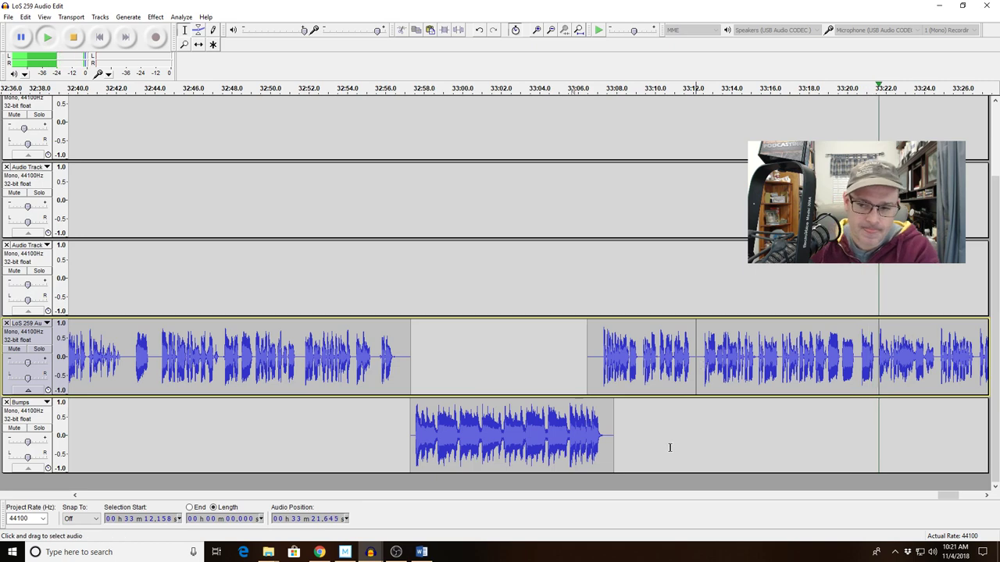
# Find the low-frequency pop in the LoS 259 track, and select 0.060 s starting at 33:25.238 for close inspection
pyautogui.moveTo(946, 495); pyautogui.dragTo(966, 495)
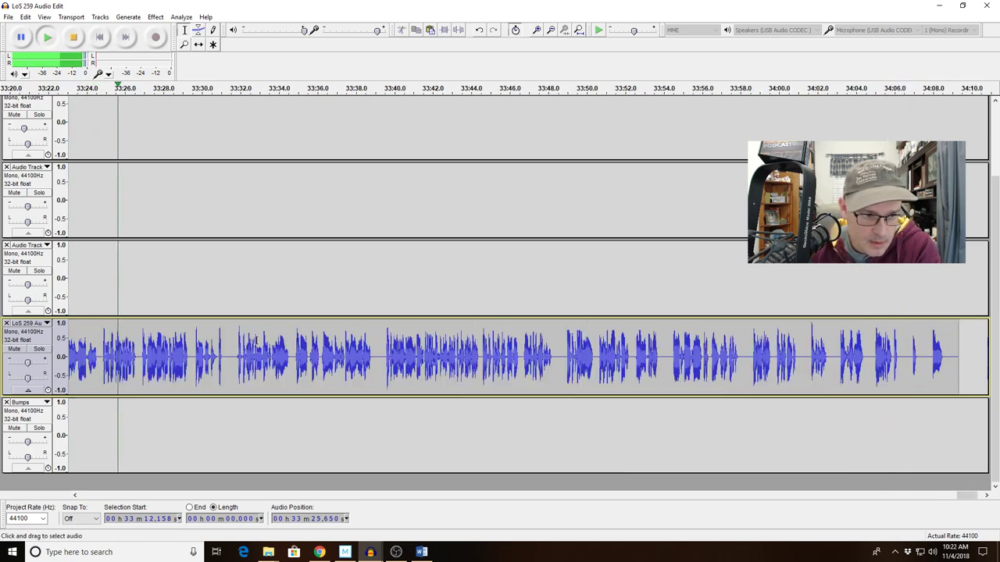
pyautogui.moveTo(89, 355); pyautogui.dragTo(126, 355)
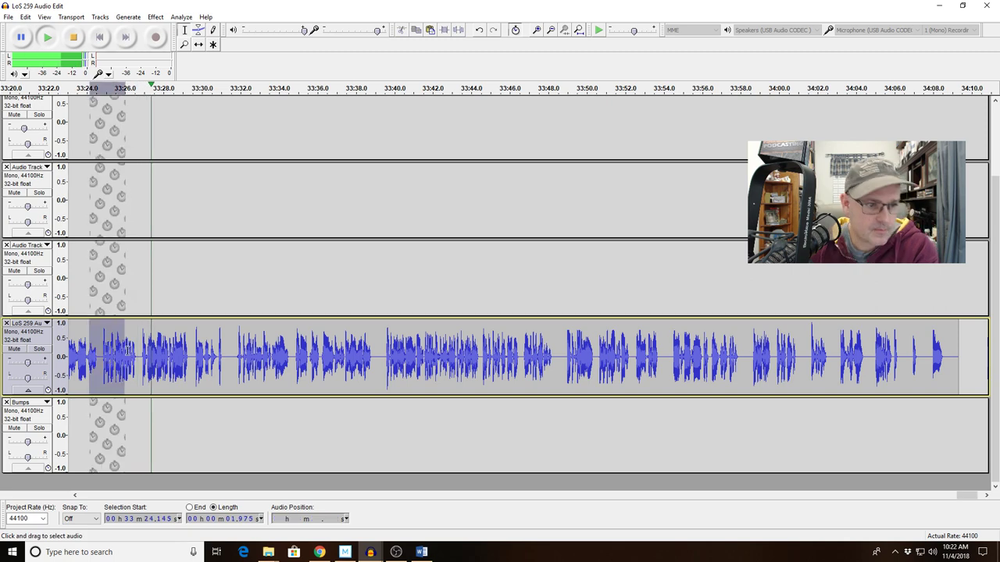
pyautogui.press('space')
pyautogui.click(565, 31)
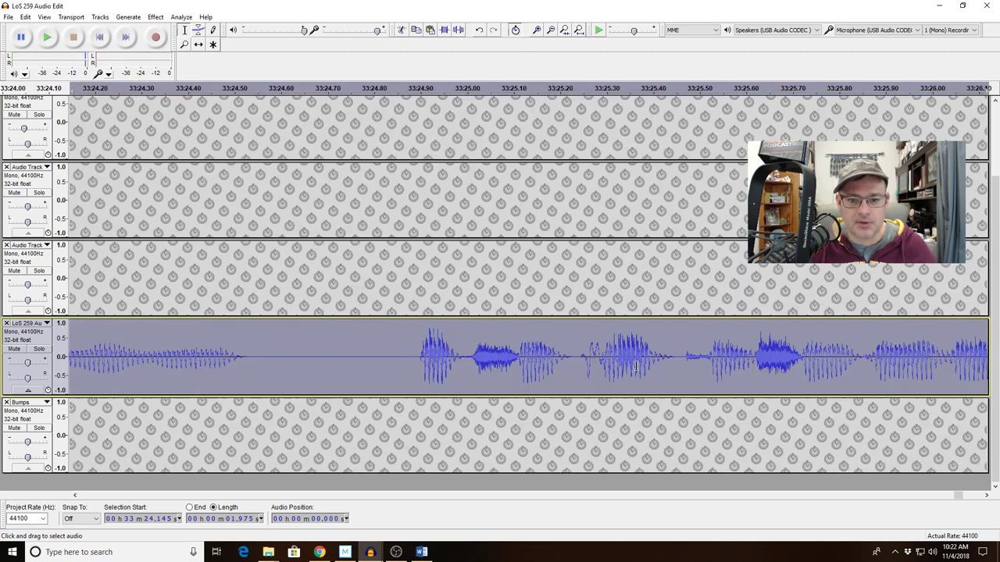
pyautogui.hotkey('alt', 'Tab')
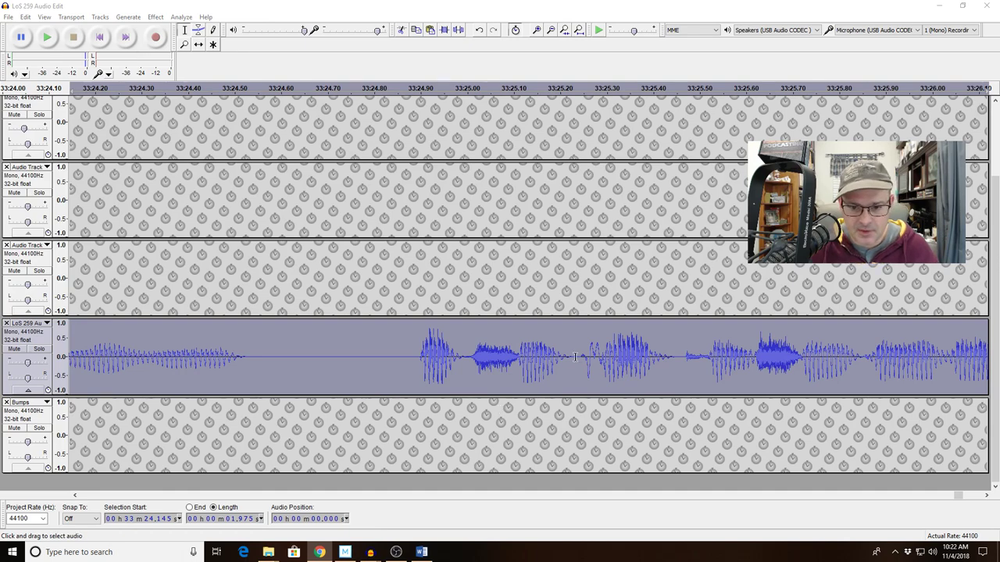
pyautogui.moveTo(577, 356); pyautogui.dragTo(606, 357)
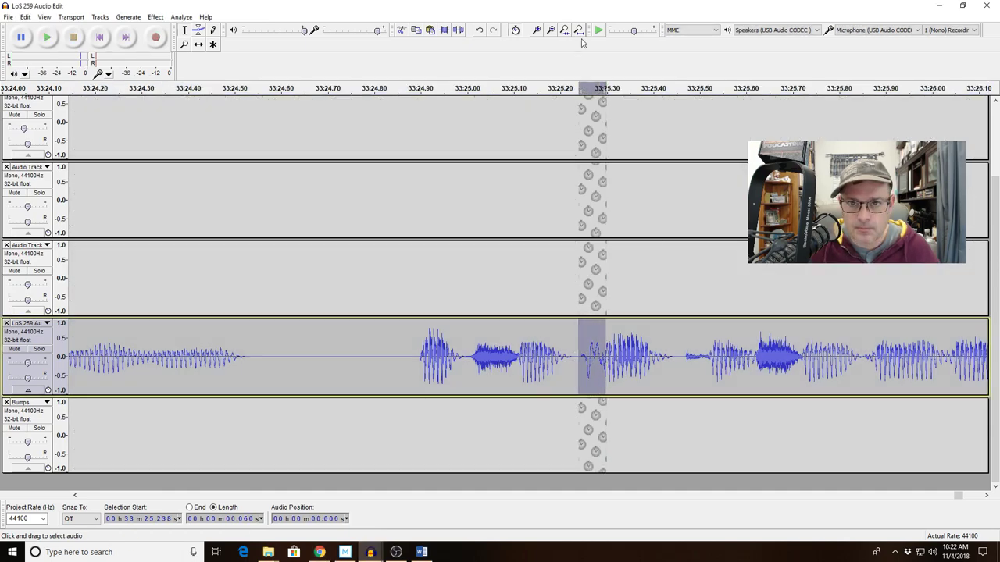
pyautogui.click(535, 29)
pyautogui.click(535, 30)
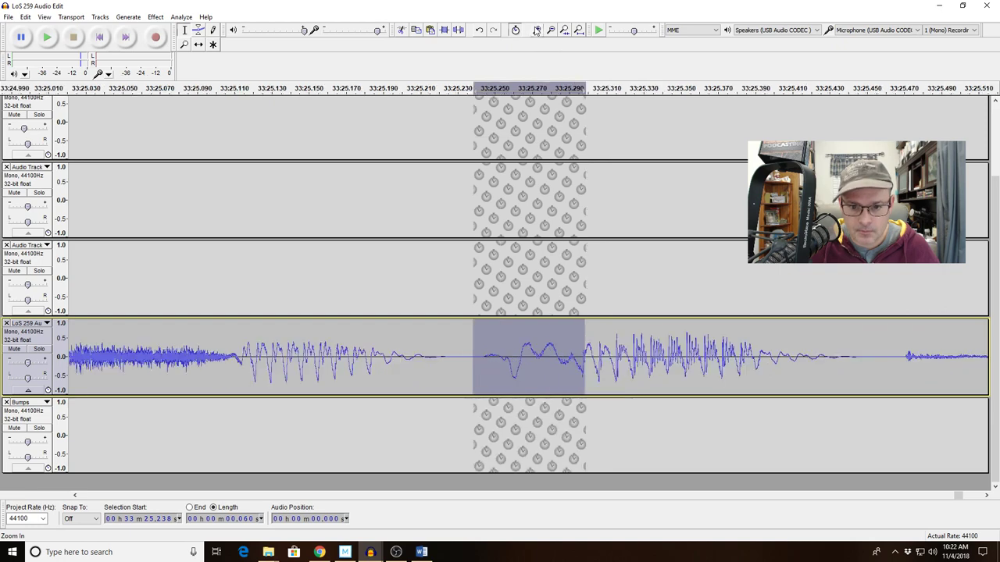
pyautogui.click(536, 30)
pyautogui.click(536, 30)
# Examine the waveform of the pop and the voiced sound following it, between about 33:25.24 and 33:25.45
pyautogui.click(699, 347)
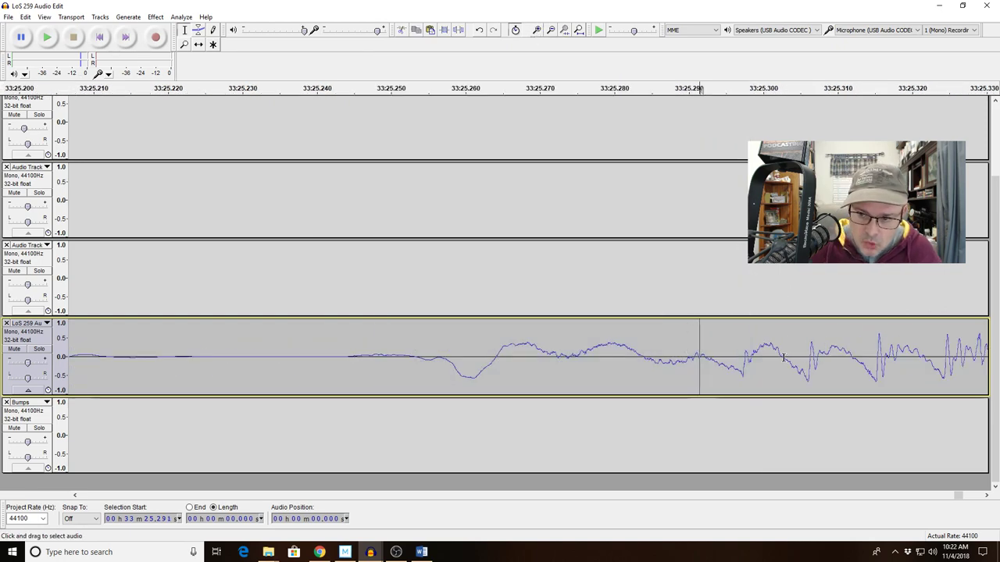
pyautogui.moveTo(783, 357); pyautogui.dragTo(332, 338)
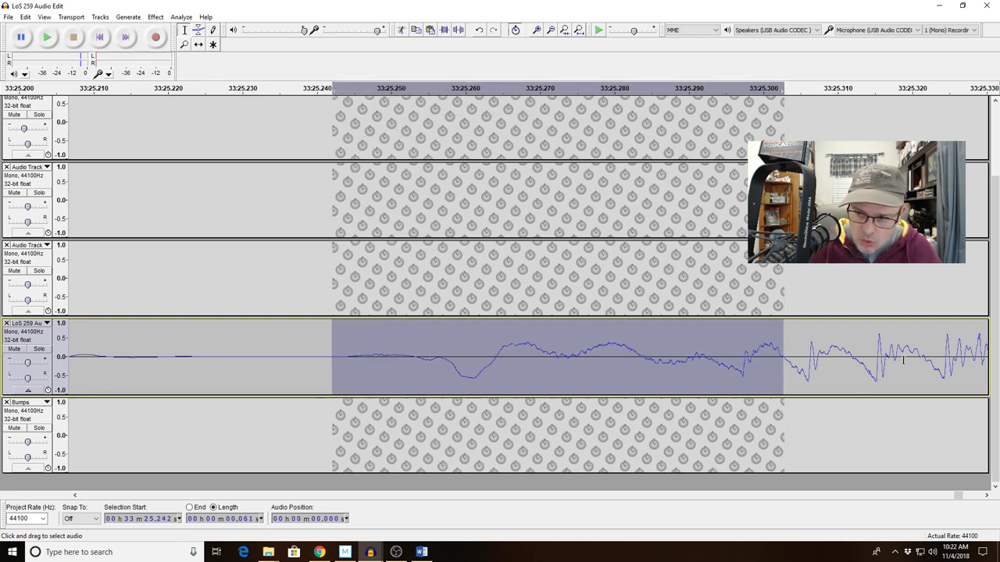
pyautogui.moveTo(879, 359); pyautogui.dragTo(841, 361)
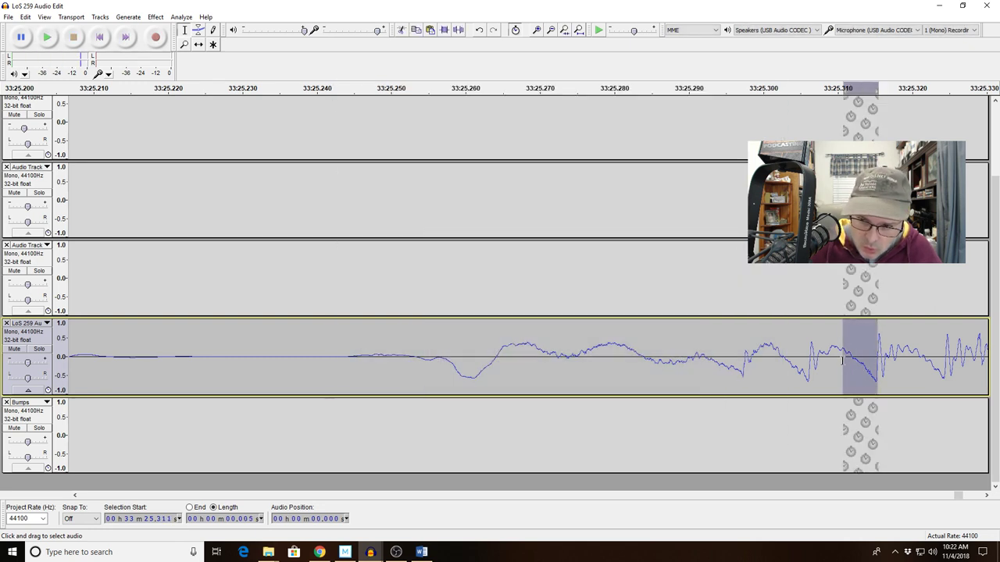
pyautogui.moveTo(975, 359); pyautogui.dragTo(933, 359)
pyautogui.doubleClick(550, 31)
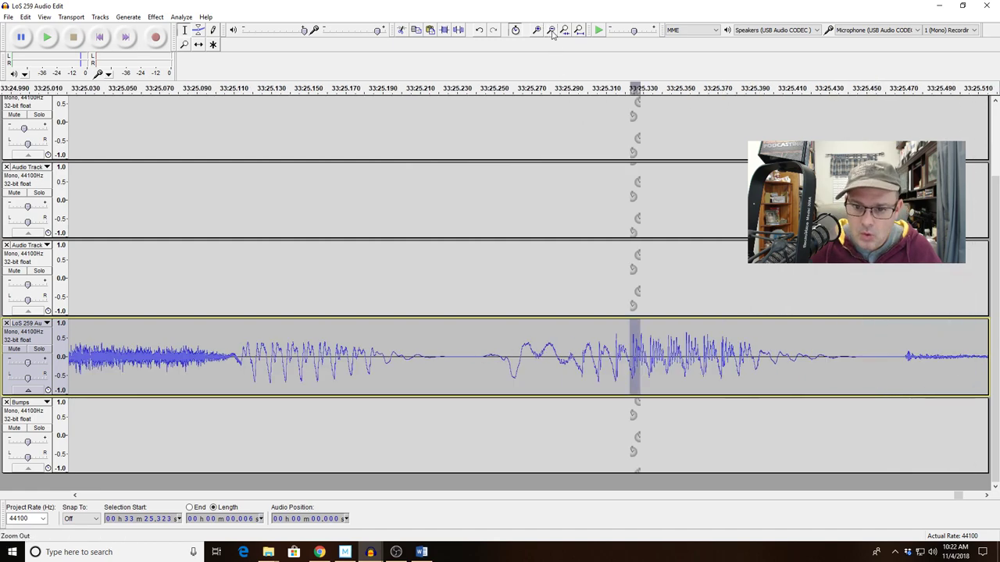
pyautogui.moveTo(685, 359); pyautogui.dragTo(478, 360)
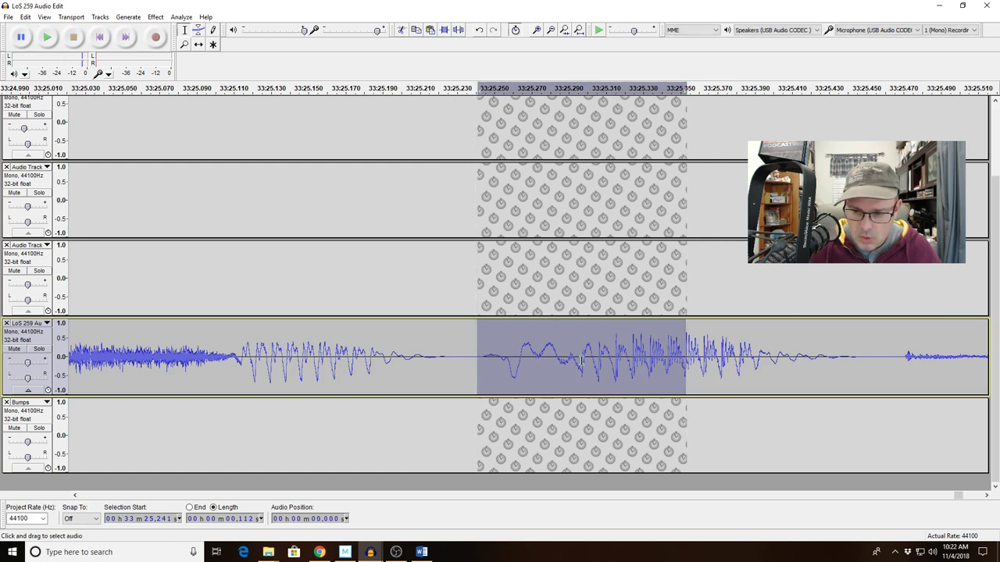
pyautogui.moveTo(588, 359); pyautogui.dragTo(861, 361)
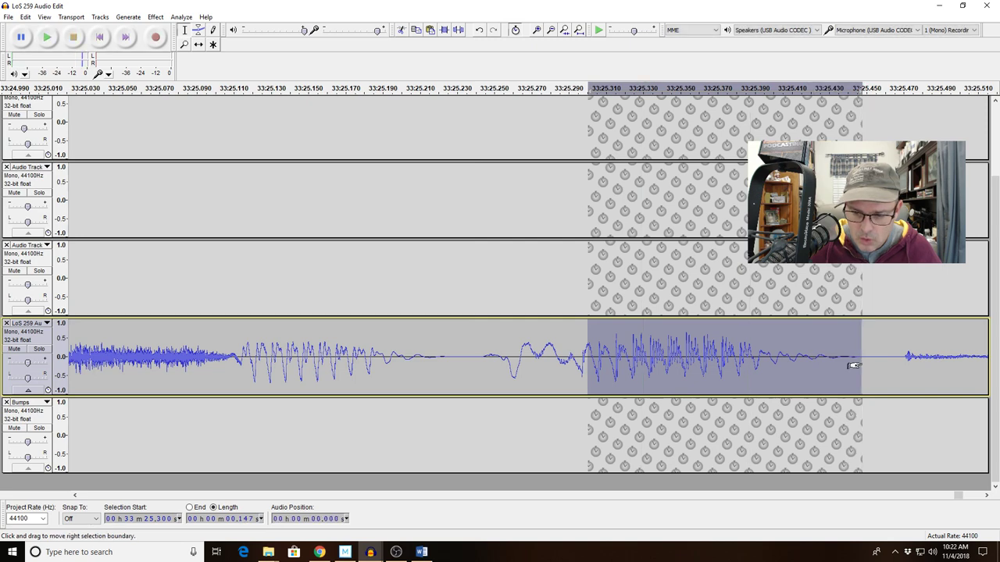
pyautogui.press('space')
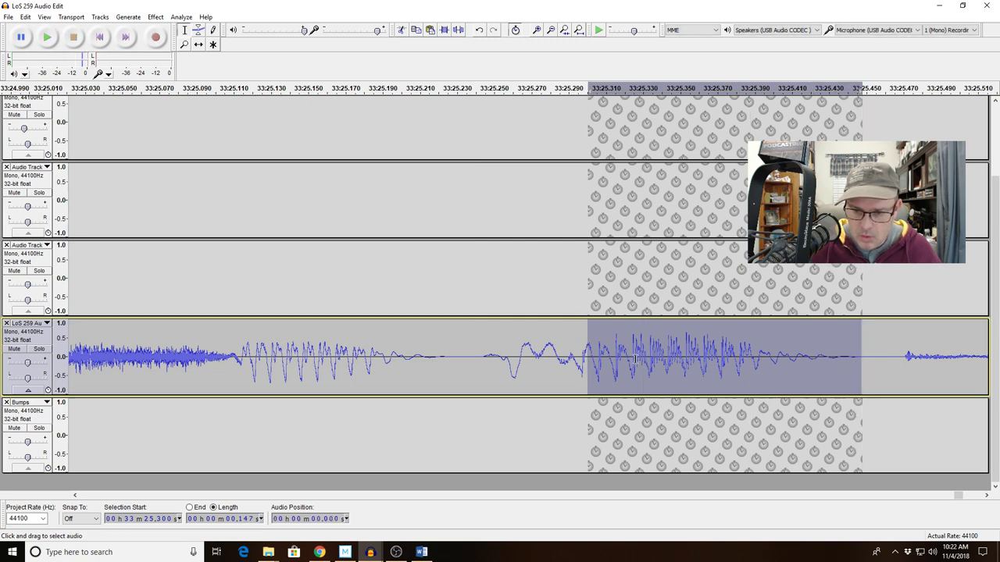
# Apply the Bass Cut equalization curve to the 0.091 s section starting at 33:25.240, and play the result from 33:24.945
pyautogui.moveTo(644, 359); pyautogui.dragTo(475, 362)
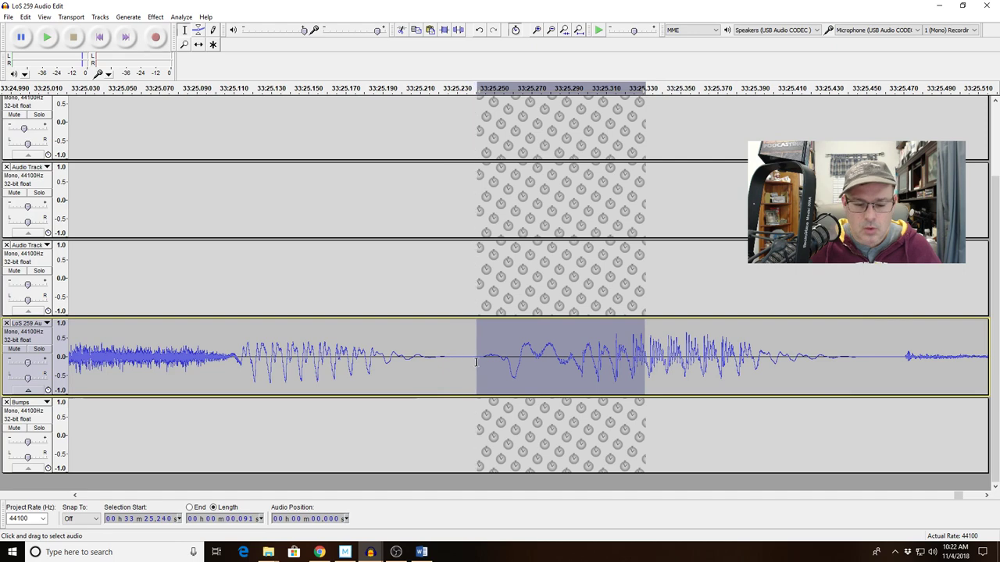
pyautogui.click(153, 16)
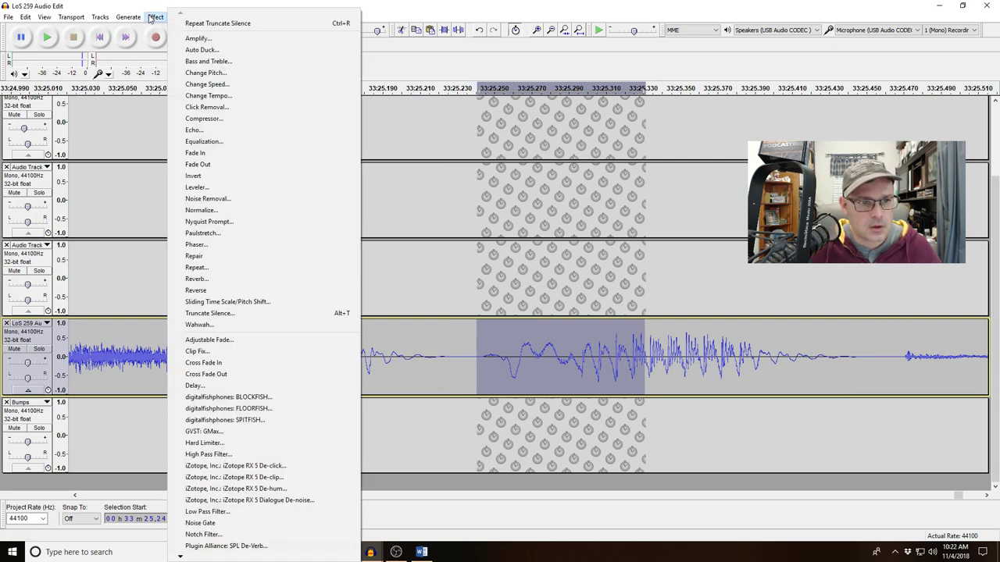
pyautogui.click(207, 143)
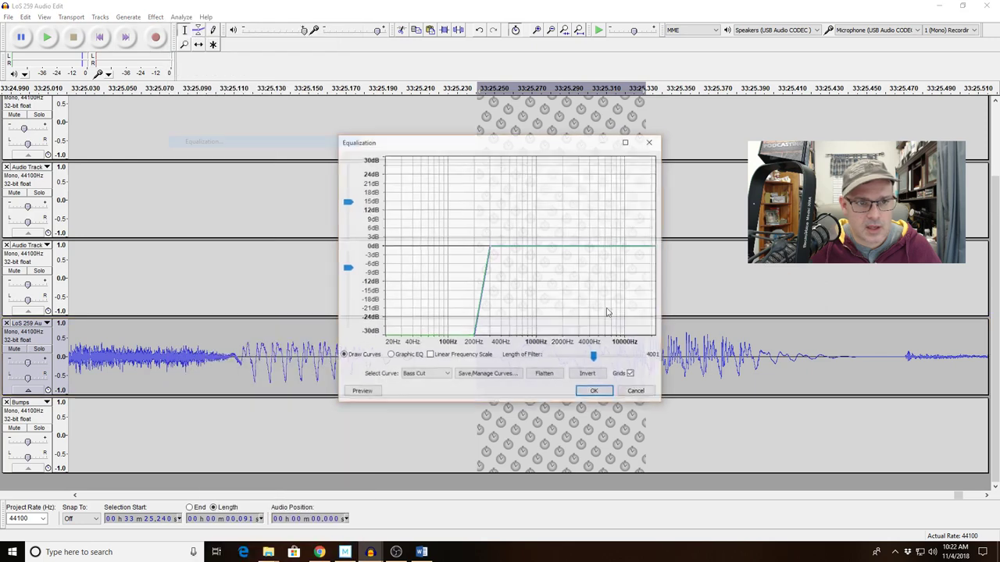
pyautogui.click(593, 392)
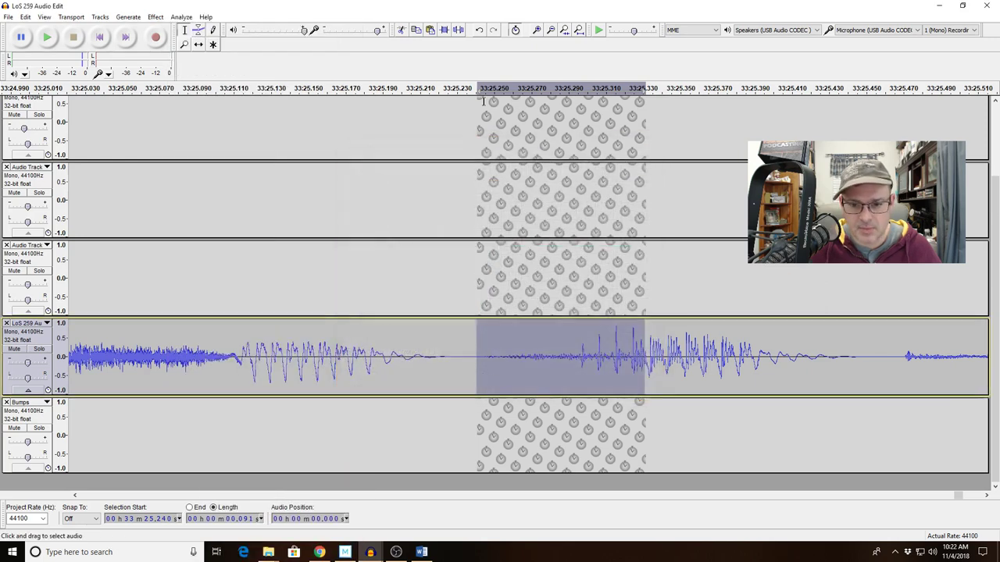
pyautogui.click(548, 34)
pyautogui.click(547, 33)
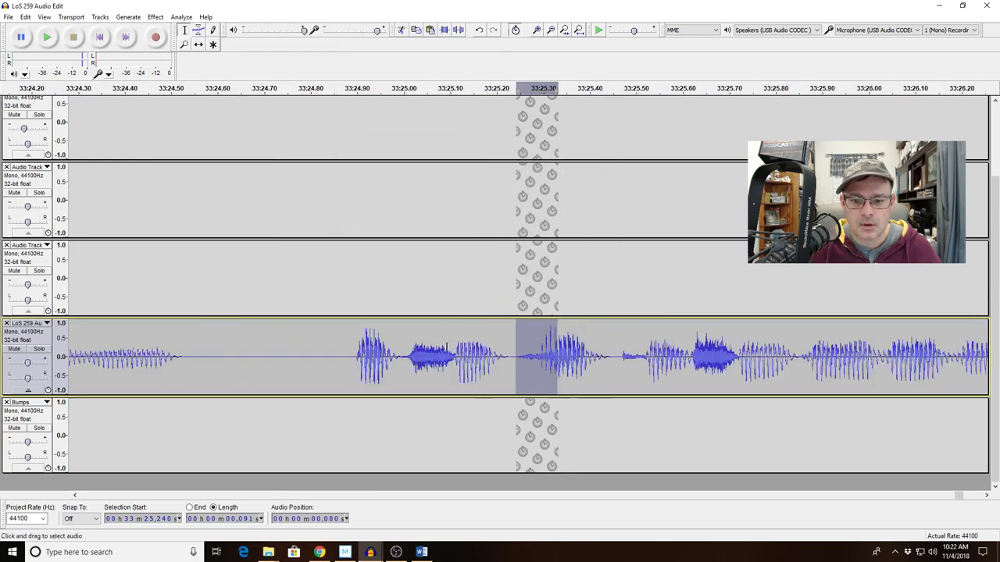
pyautogui.click(378, 371)
pyautogui.press('space')
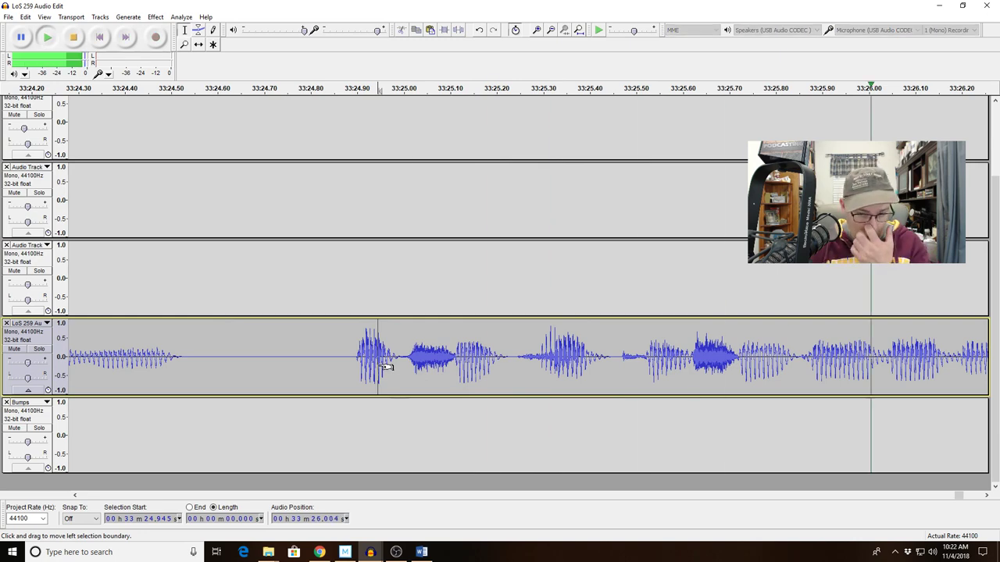
pyautogui.press('space')
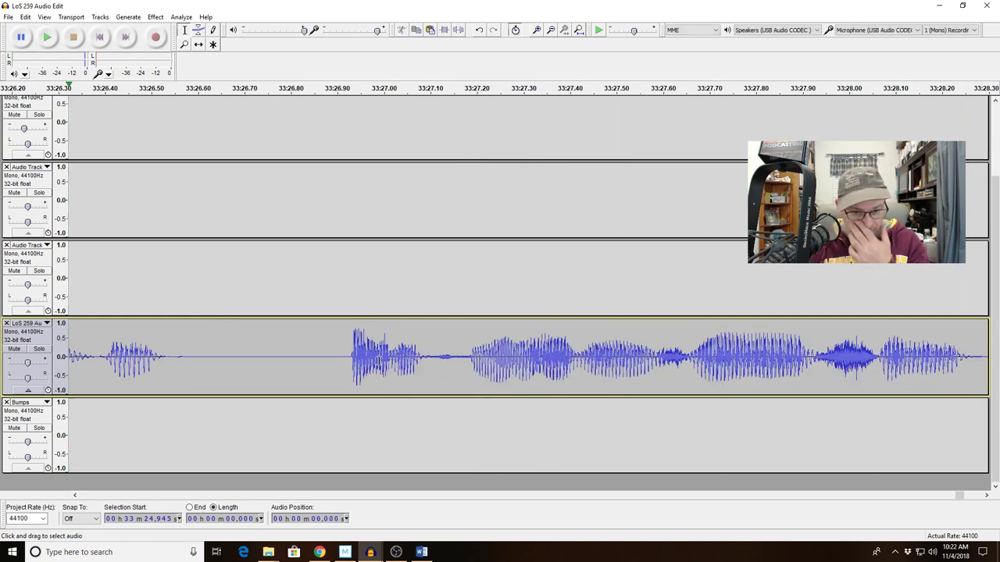
# Listen to the LoS 259 track from 33:24.102, replay the phrase at 33:59.535, and place the cursor at 33:58.639
pyautogui.click(550, 30)
pyautogui.click(549, 29)
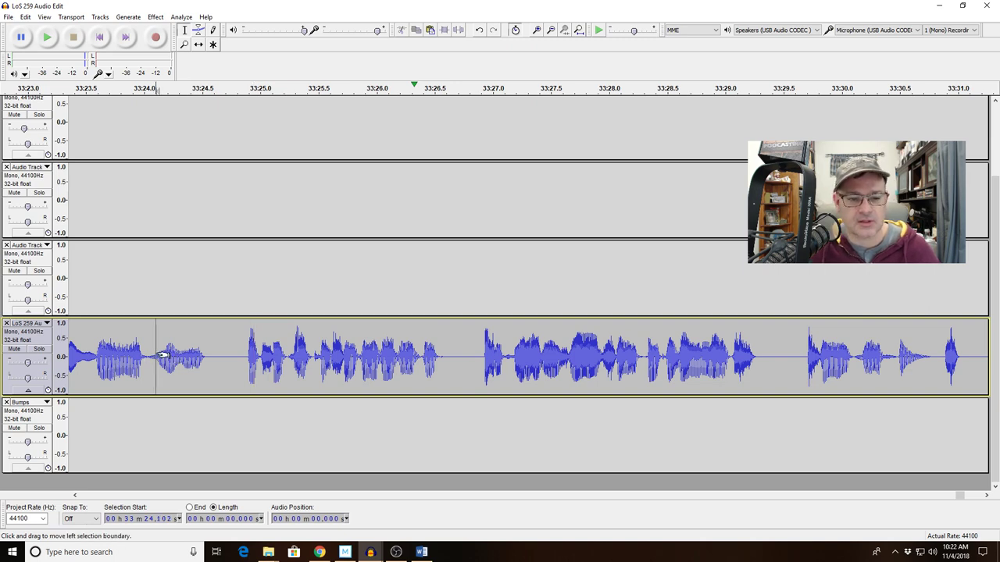
pyautogui.press('space')
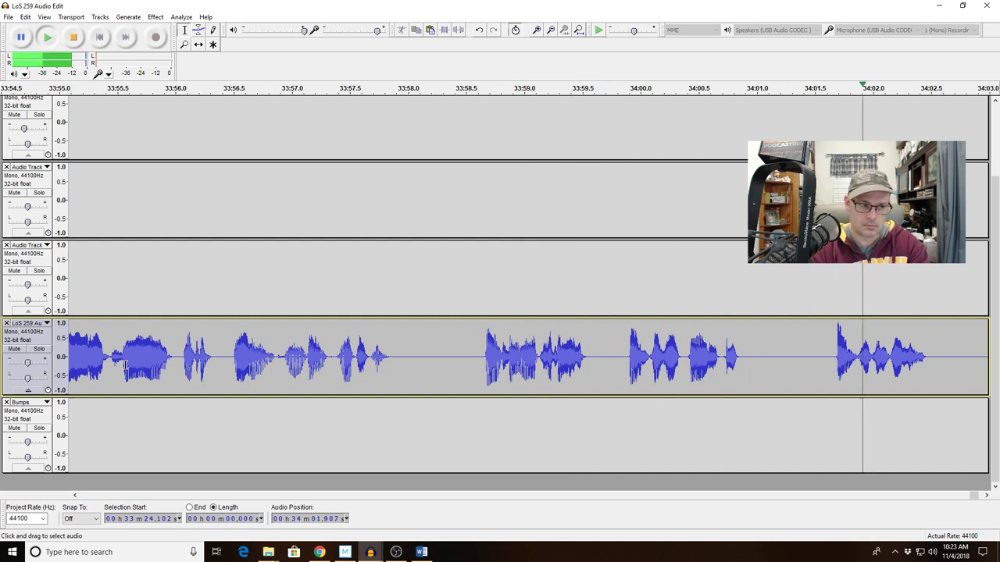
pyautogui.press('space')
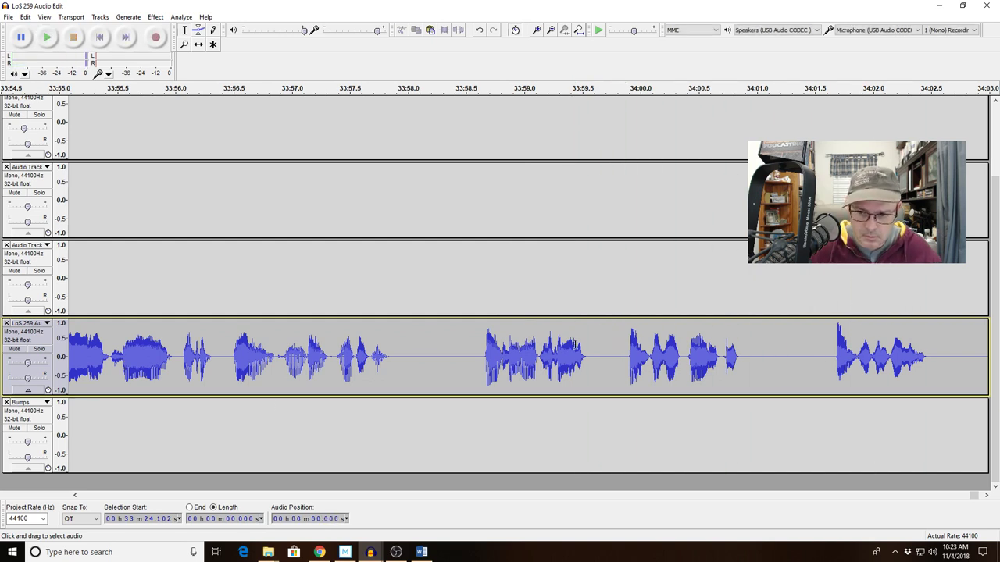
pyautogui.press('space')
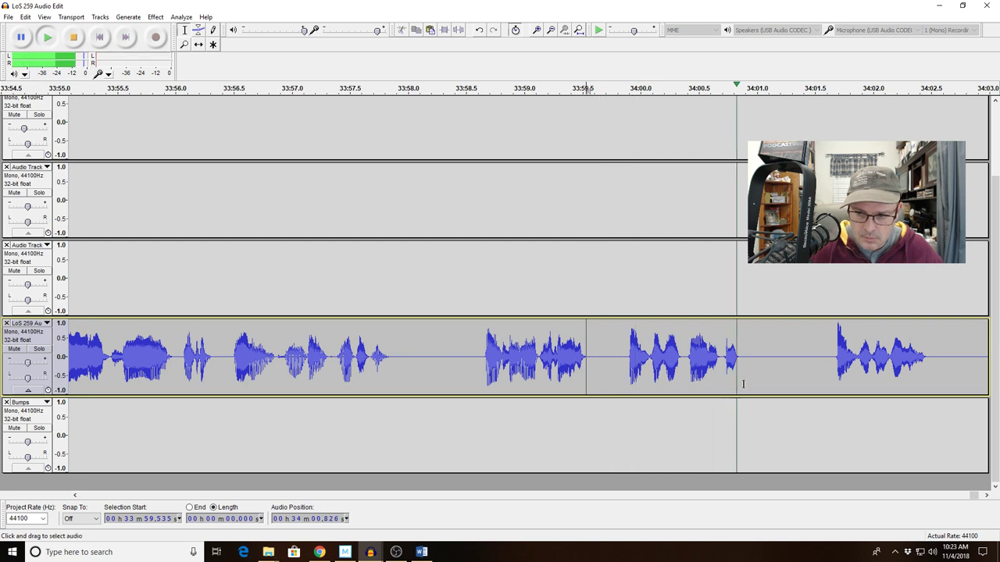
pyautogui.press('space')
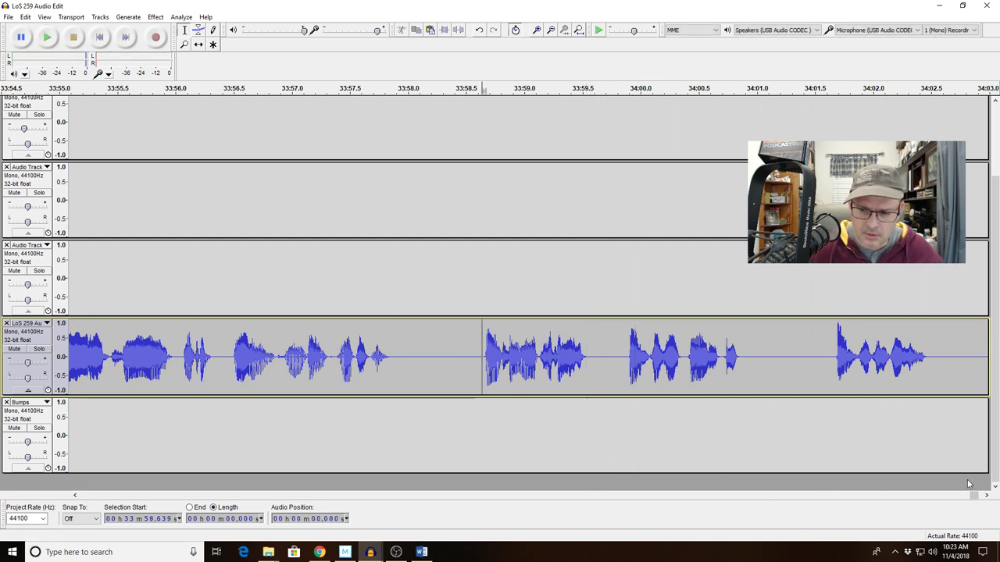
pyautogui.click(987, 495)
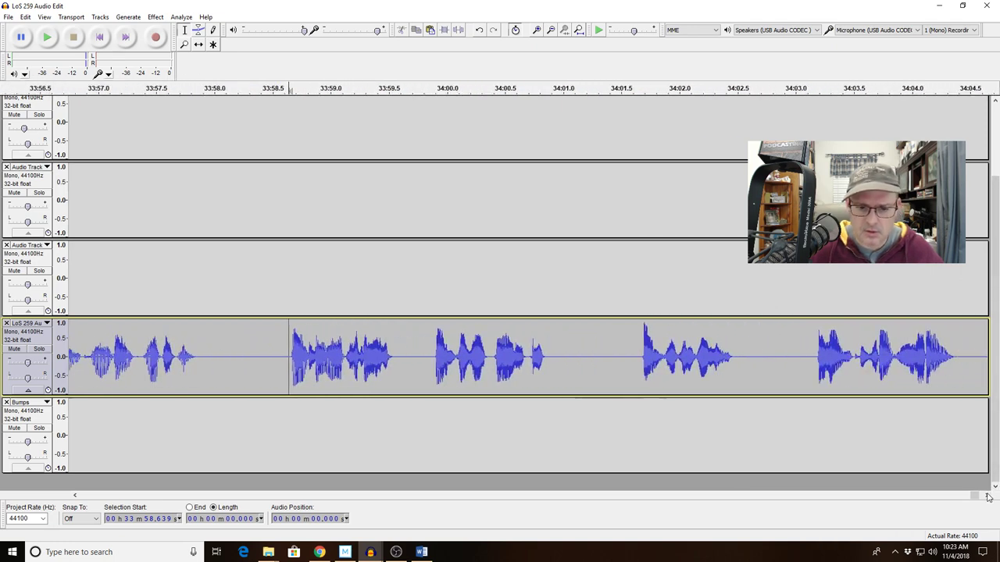
# Listen to the end of the LoS 259 track, playing from 33:58.639
pyautogui.click(986, 495)
pyautogui.press('space')
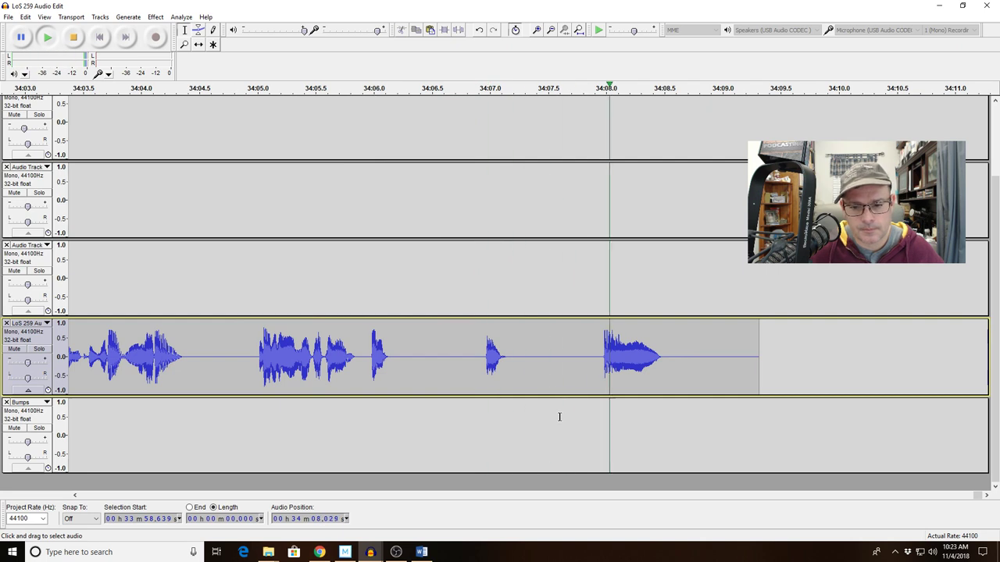
pyautogui.press('space')
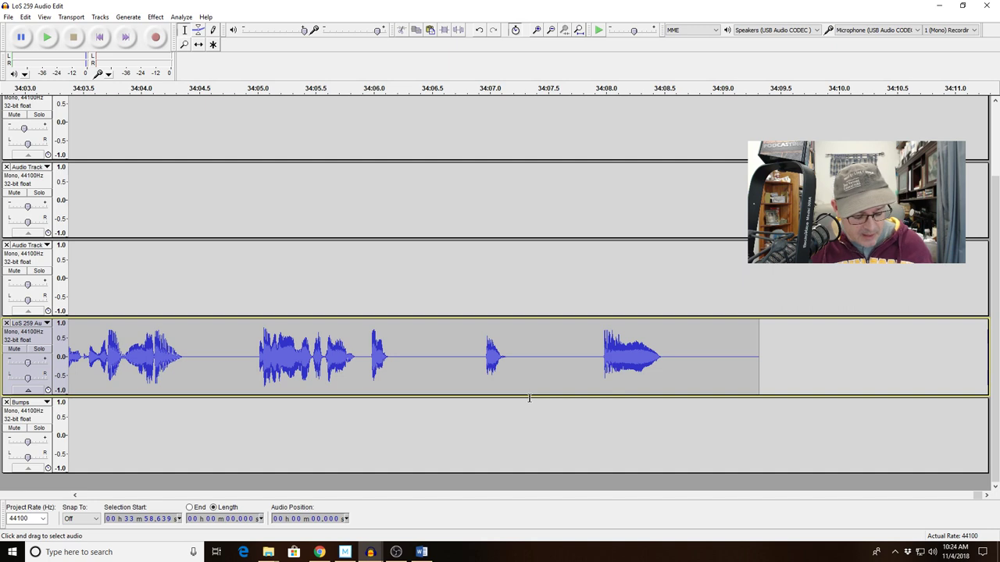
# Add two mono audio tracks to the episode project and move the Bumps track to the bottom
pyautogui.hotkey('ctrl', 'shift', 'n')
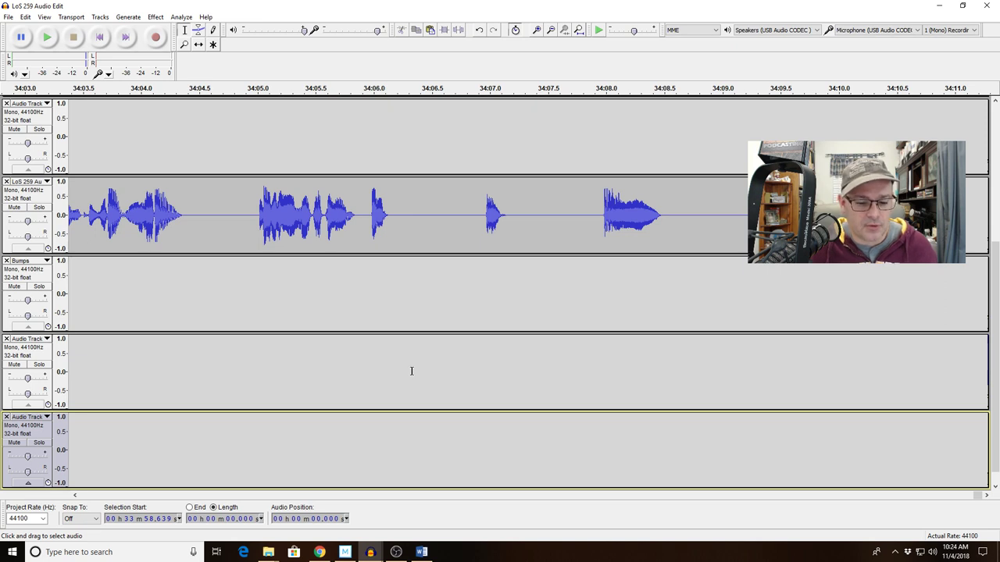
pyautogui.click(31, 262)
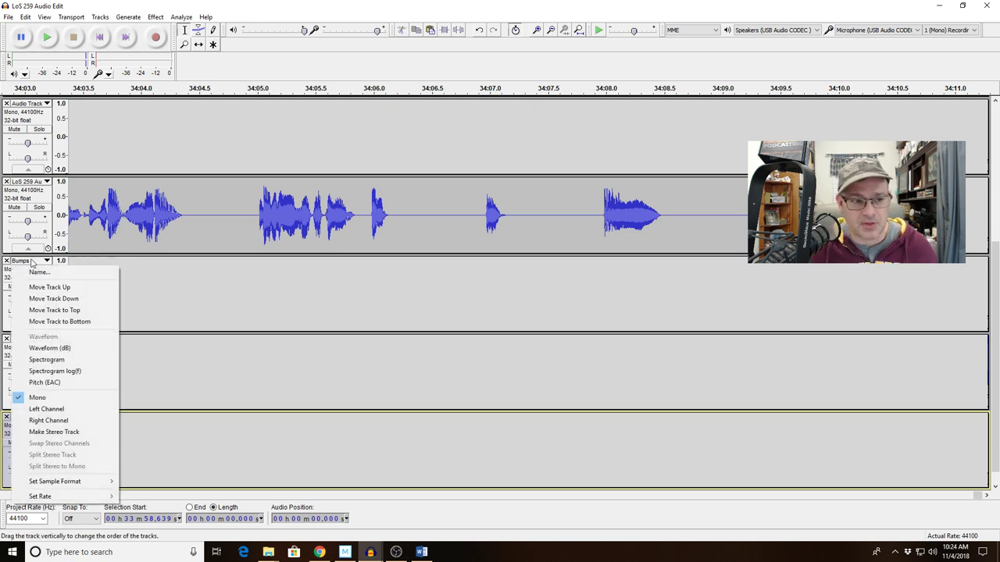
pyautogui.click(78, 319)
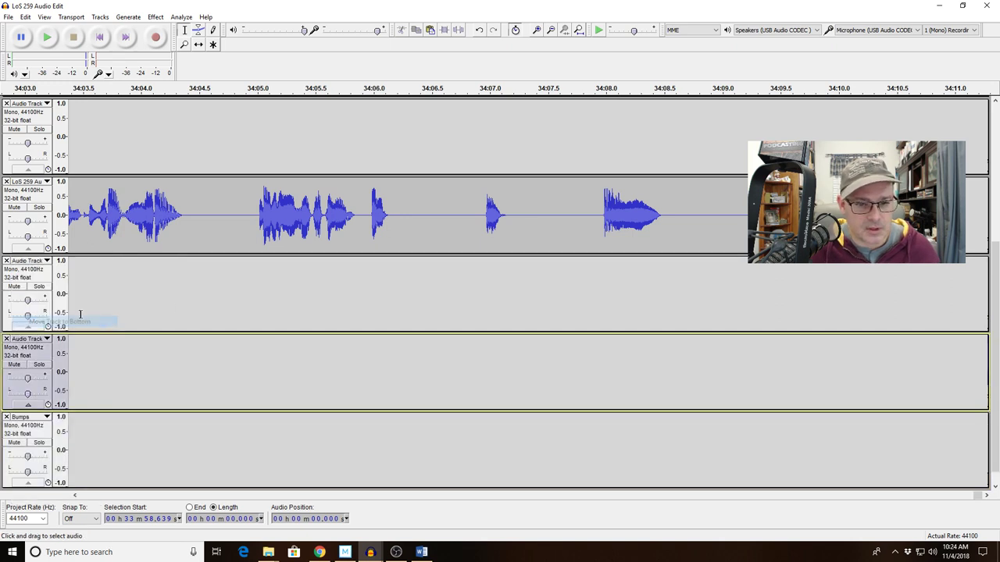
# Copy the two-track outro, 2:02.705 long from 02:49.711, in the LoS Intro-Outro Bump Template project, and return to the episode project
pyautogui.click(665, 209)
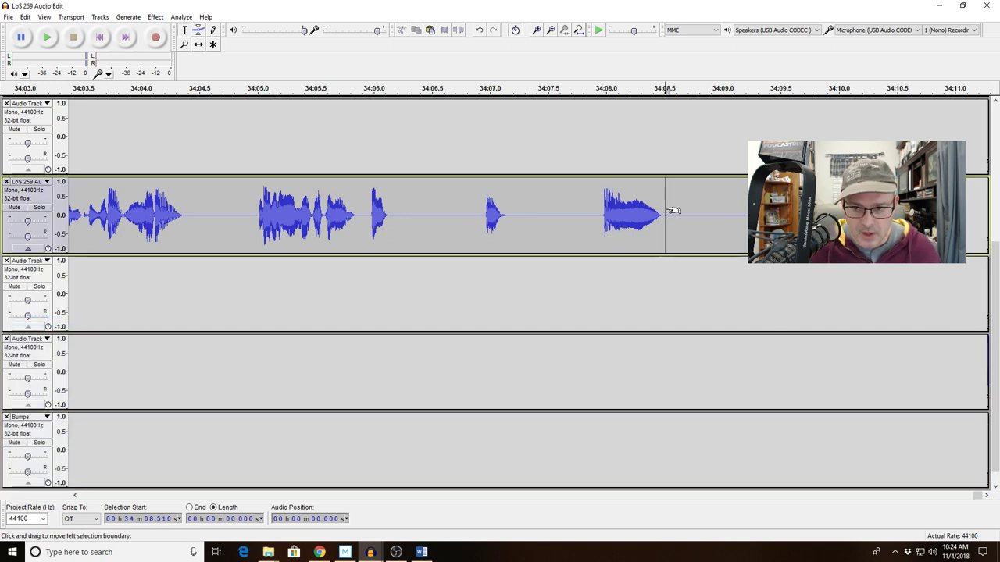
pyautogui.click(576, 283)
pyautogui.hotkey('alt', 'Tab')
pyautogui.hotkey('alt', 'Tab')
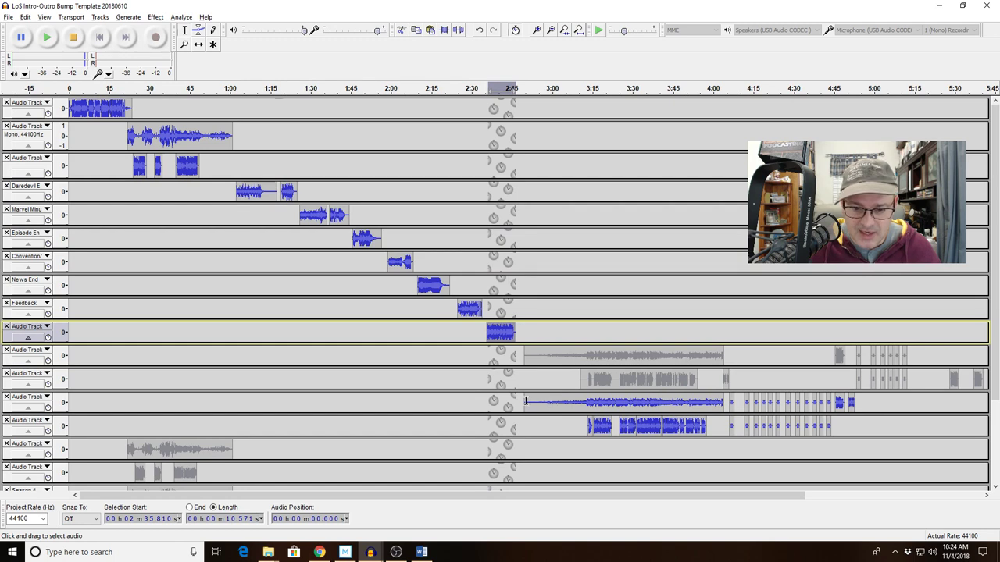
pyautogui.moveTo(525, 400); pyautogui.dragTo(855, 421)
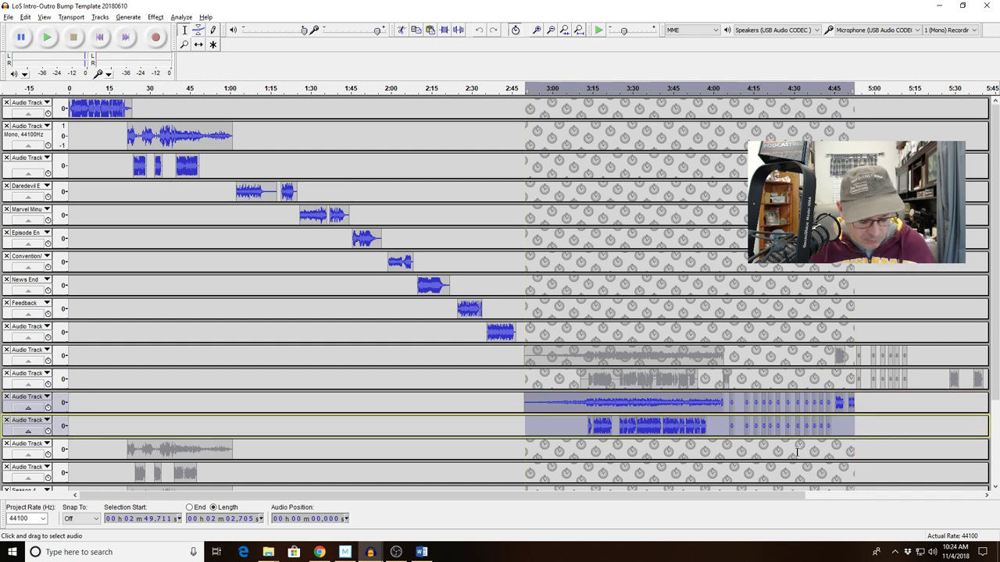
pyautogui.hotkey('alt', 'Tab')
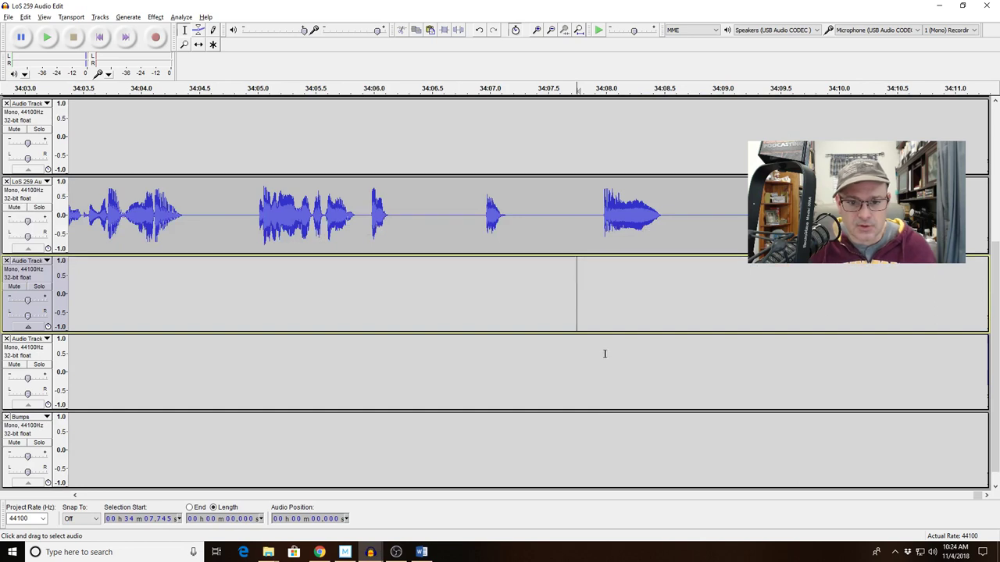
# Turn off track sync-lock and paste the outro into the two new audio tracks at 34:07.633
pyautogui.moveTo(562, 310); pyautogui.dragTo(829, 363)
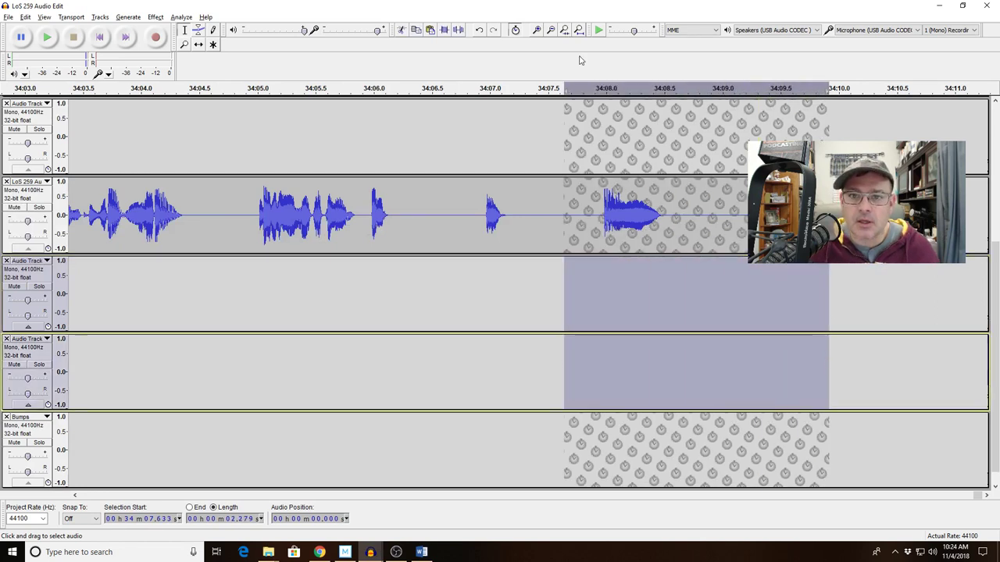
pyautogui.click(517, 31)
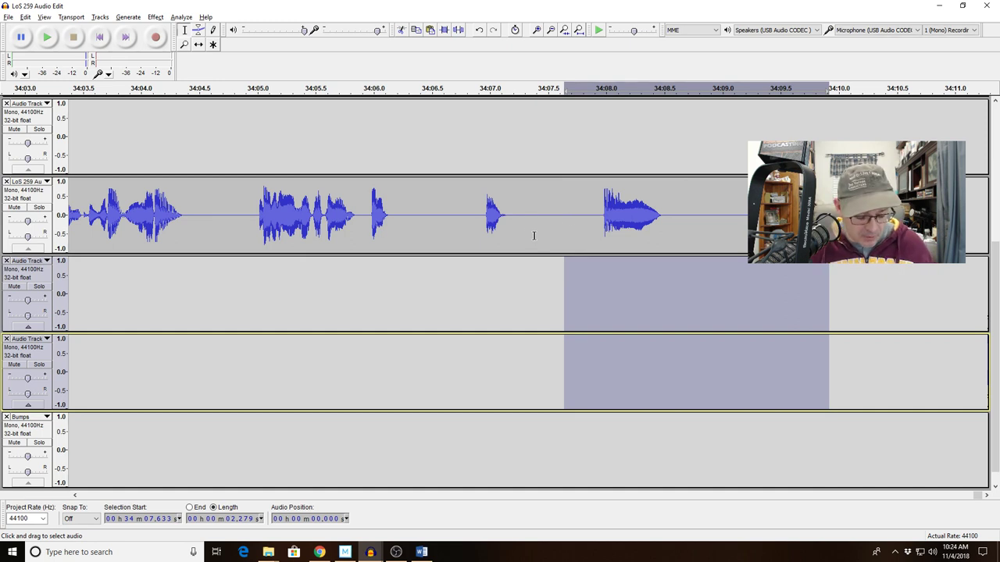
pyautogui.hotkey('ctrl', 'v')
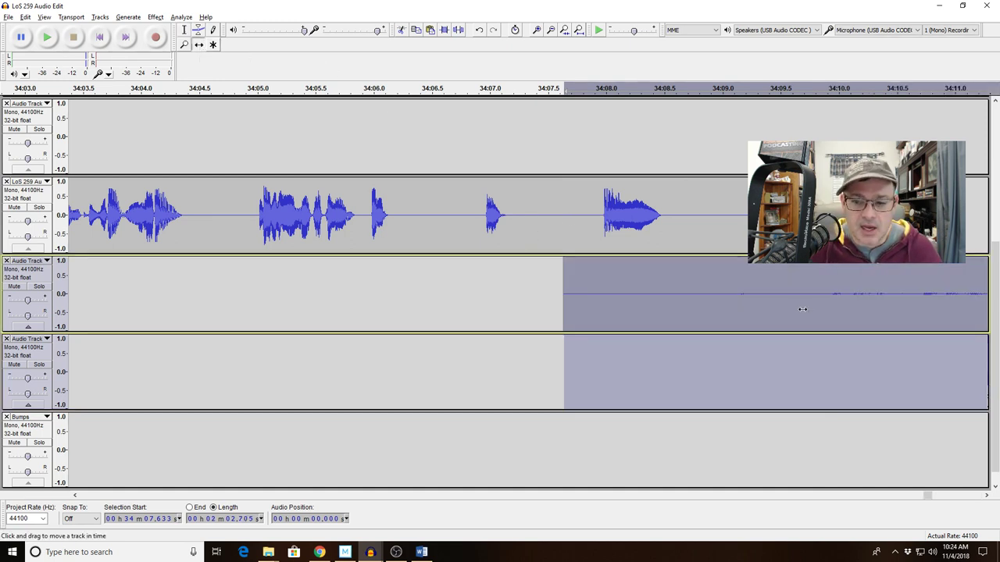
# Slide the outro music and voice clips together to an earlier start at 33:46.056, beneath the closing speech
pyautogui.moveTo(812, 309); pyautogui.dragTo(422, 297)
pyautogui.moveTo(947, 294); pyautogui.dragTo(445, 298)
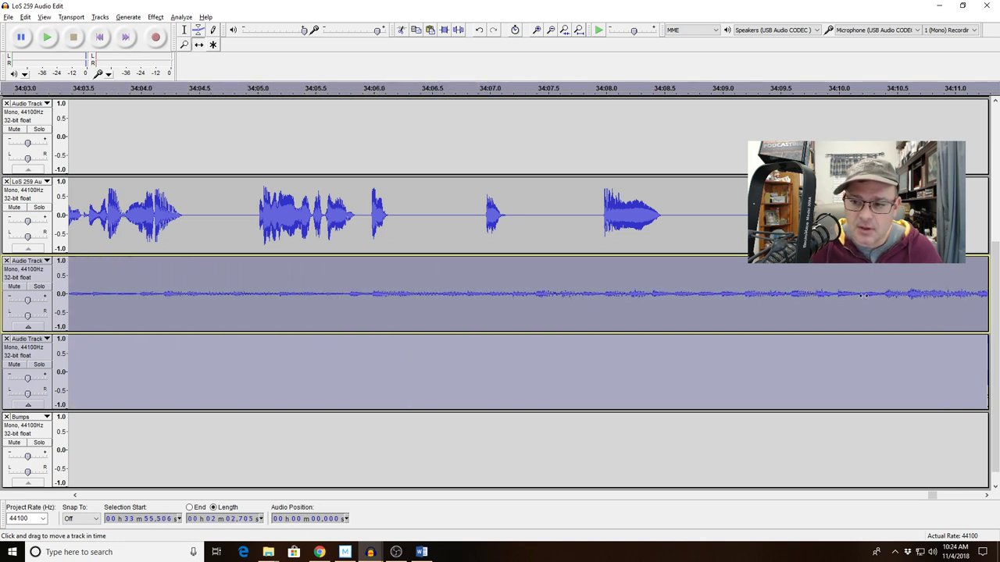
pyautogui.moveTo(862, 295); pyautogui.dragTo(468, 296)
pyautogui.moveTo(953, 294); pyautogui.dragTo(404, 294)
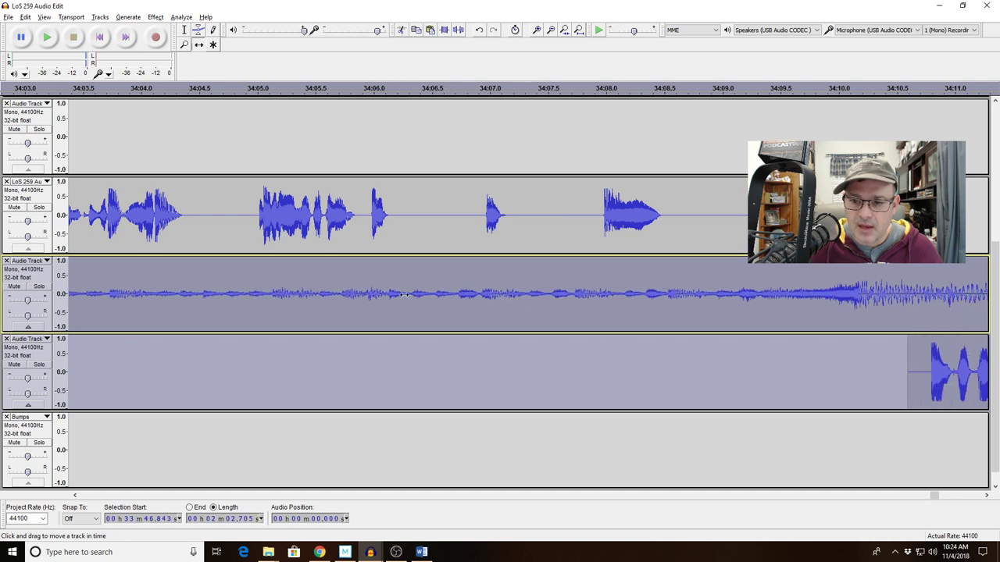
pyautogui.moveTo(810, 310); pyautogui.dragTo(689, 295)
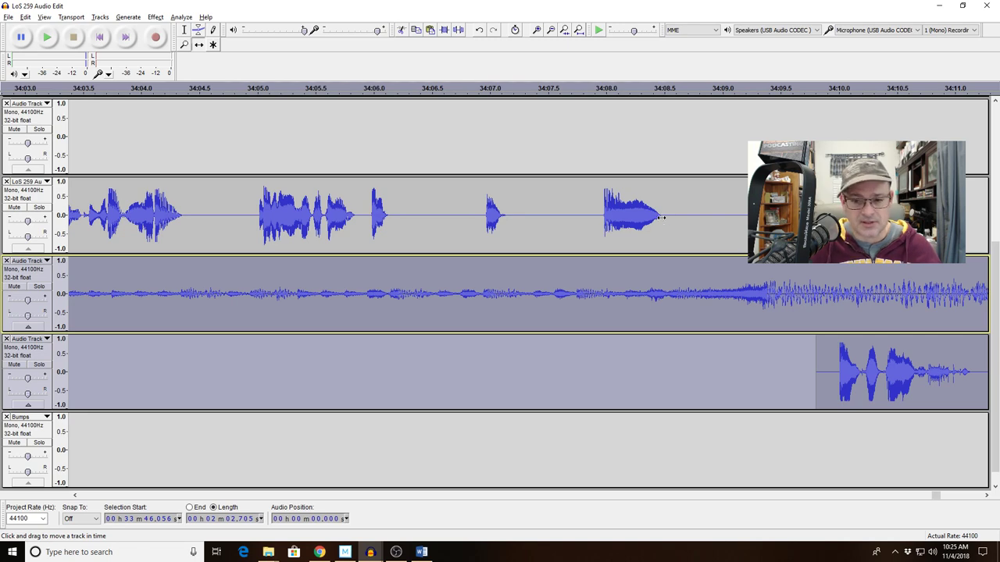
# Audition the transition into the outro, shift the outro clips slightly earlier to start at 33:46.020, and replay it
pyautogui.click(457, 89)
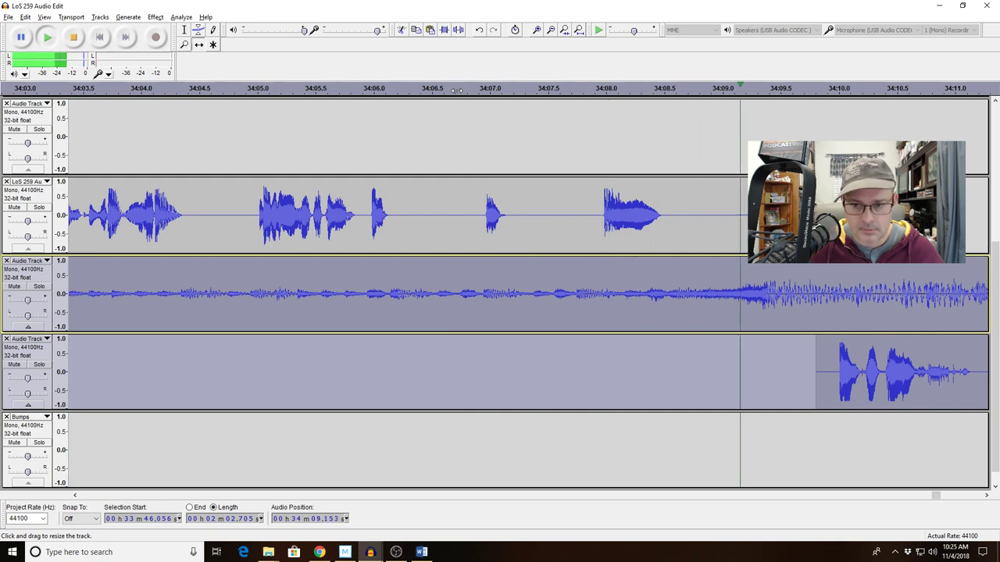
pyautogui.press('space')
pyautogui.moveTo(695, 295); pyautogui.dragTo(692, 293)
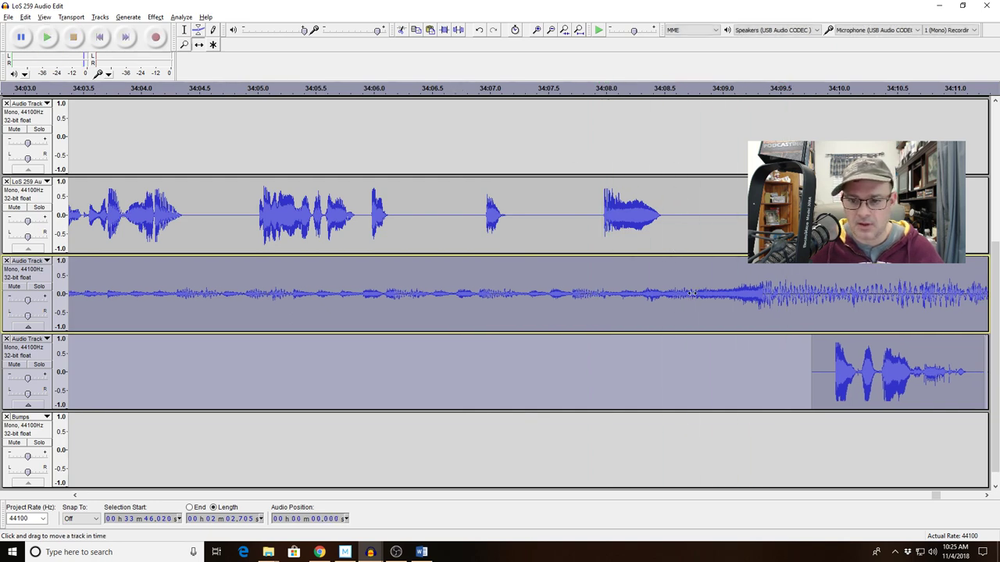
pyautogui.click(567, 89)
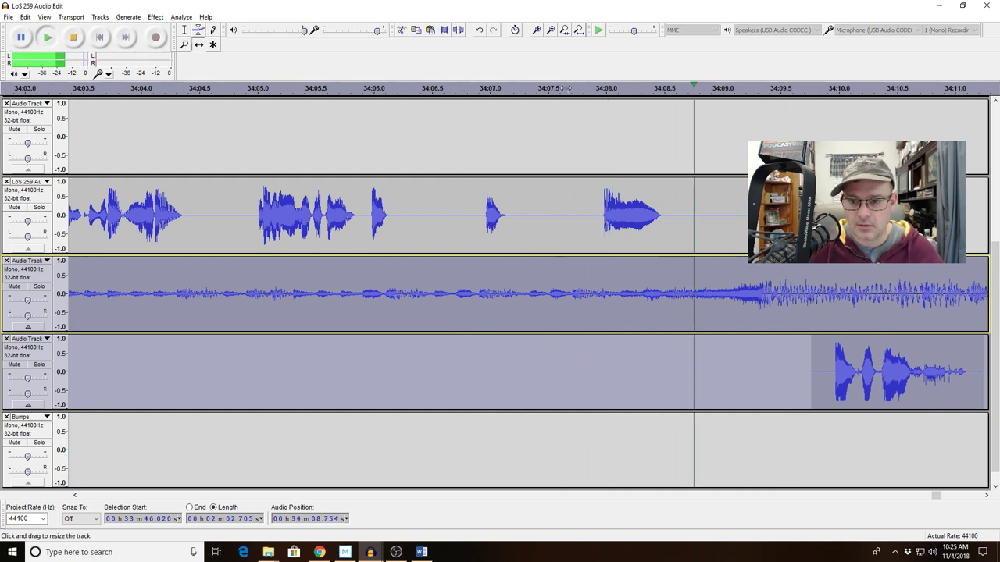
pyautogui.press('space')
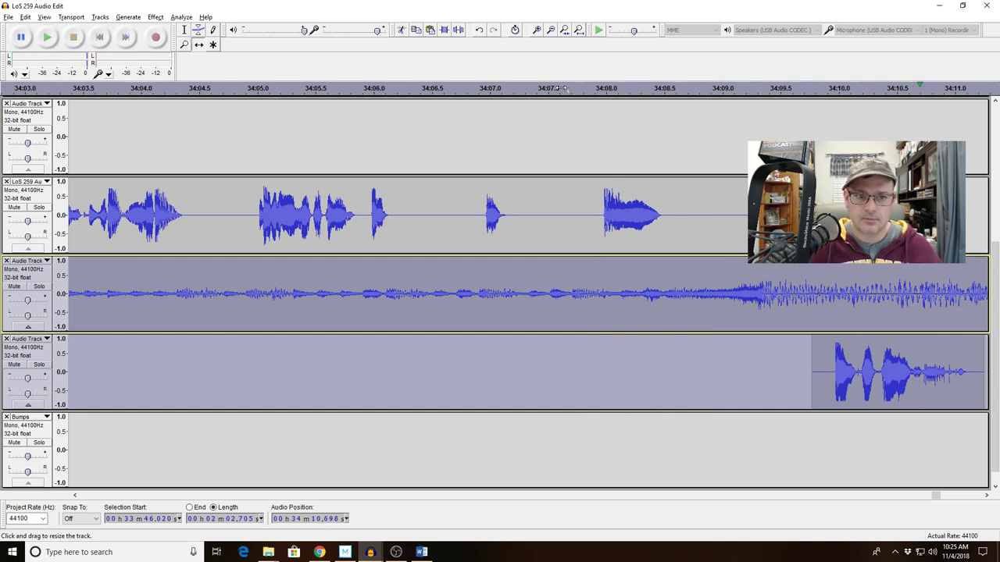
# Listen to the closing speech and outro from about 33:45, checking the music fade-in and the voice-over
pyautogui.click(551, 29)
pyautogui.click(552, 30)
pyautogui.click(551, 31)
pyautogui.click(551, 31)
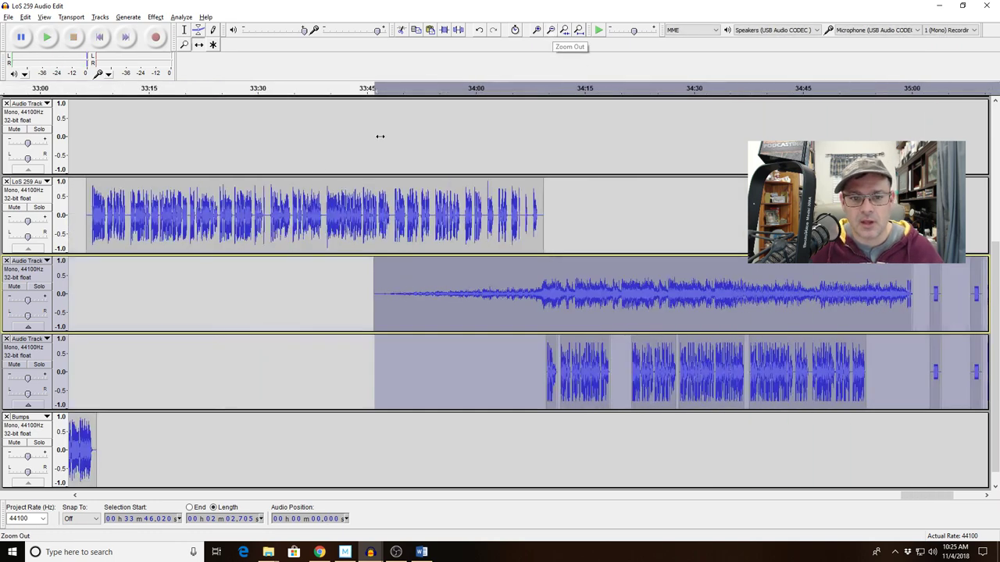
pyautogui.click(367, 90)
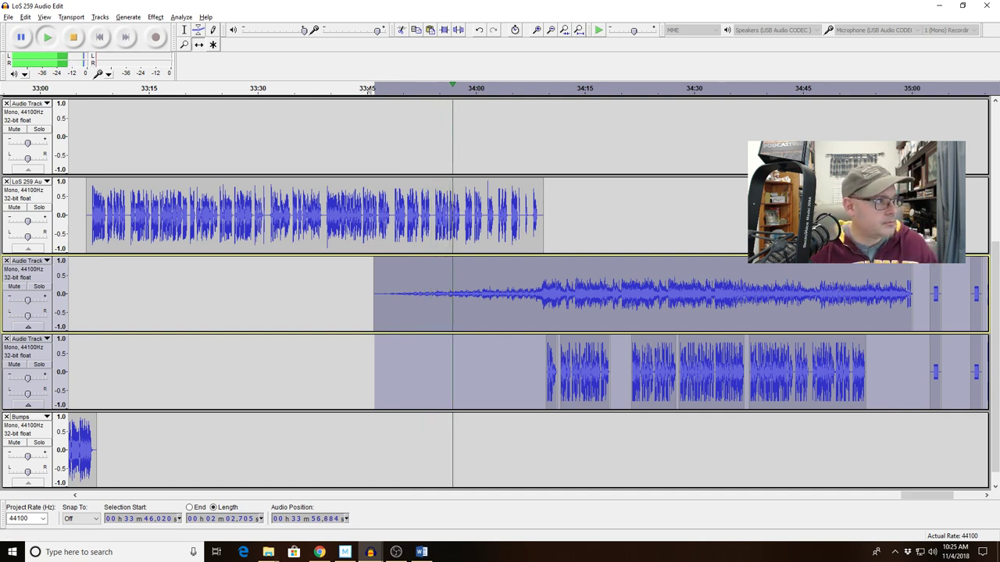
pyautogui.hotkey('alt', 'Tab')
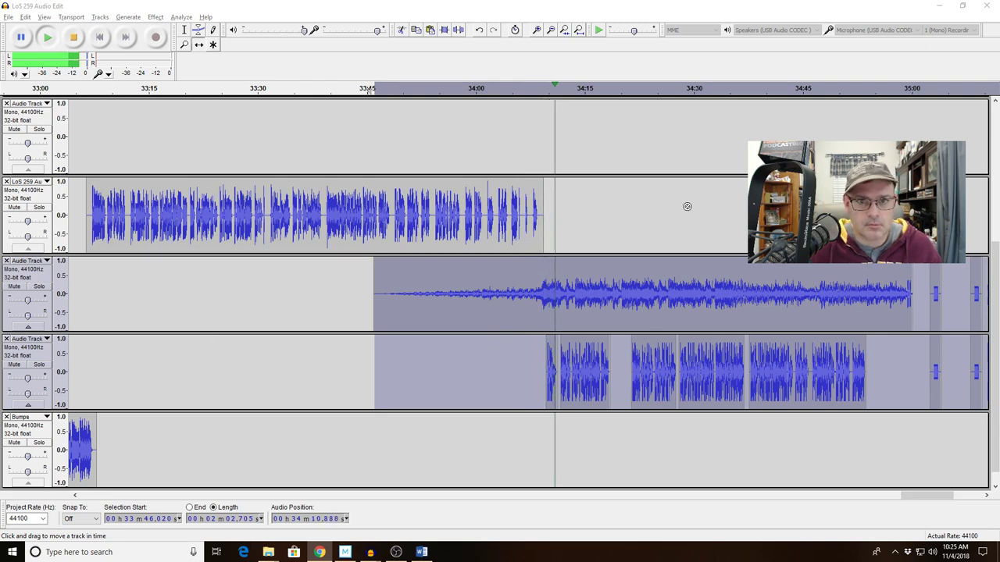
pyautogui.click(537, 31)
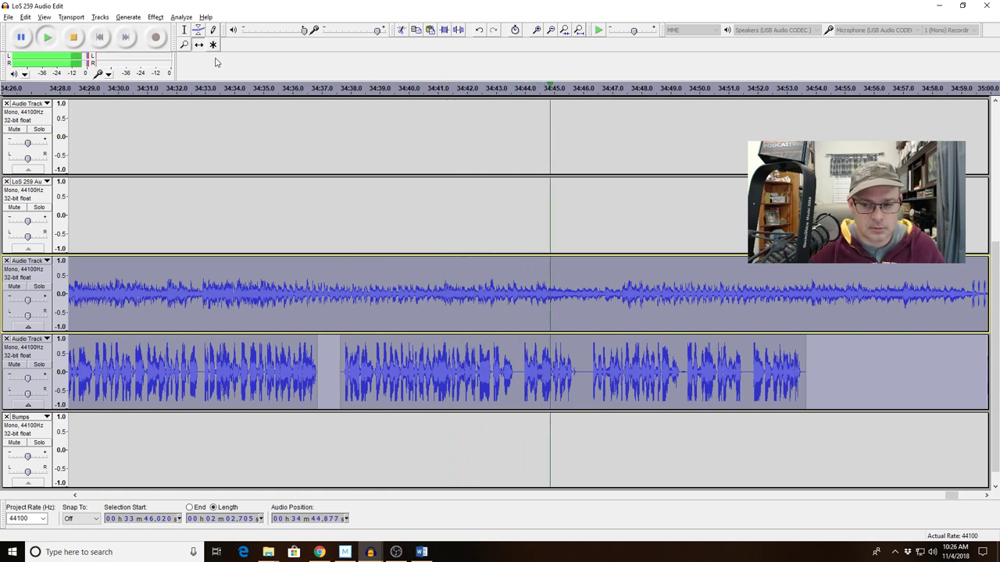
pyautogui.hscroll(5, 721, 434)
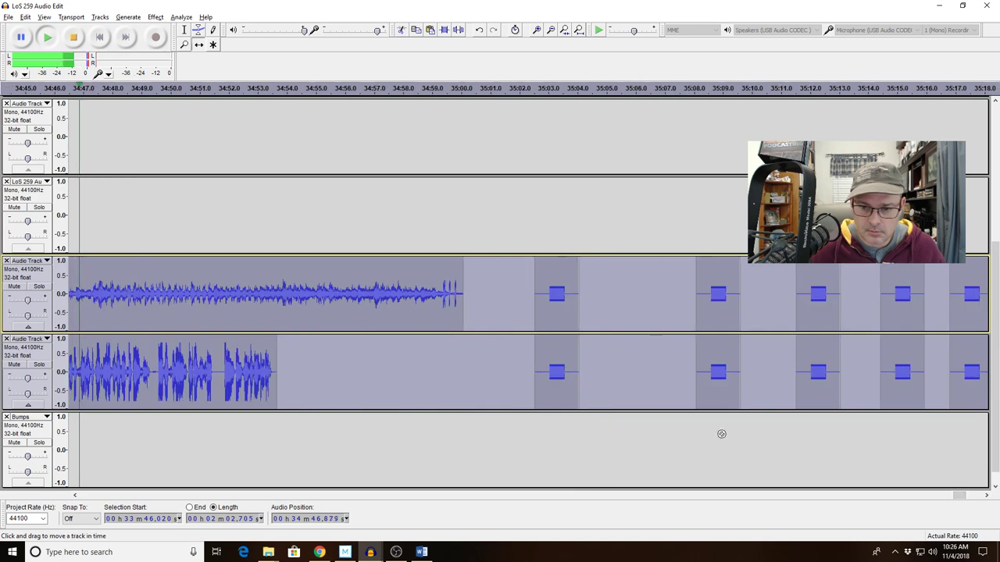
pyautogui.click(74, 37)
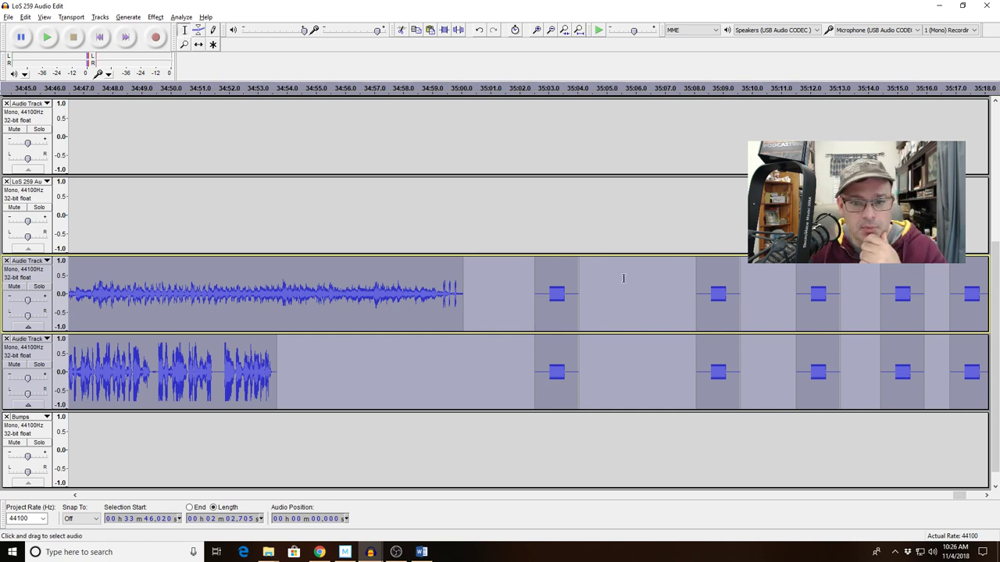
# Play the first tone clip after the outro music, starting at 35:02.547
pyautogui.click(535, 239)
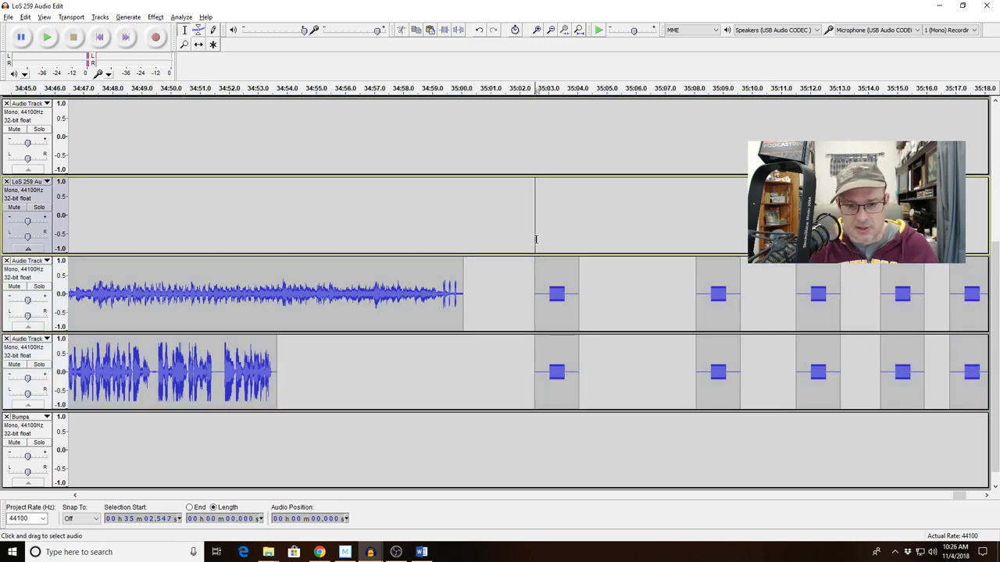
pyautogui.press('space')
pyautogui.press('space')
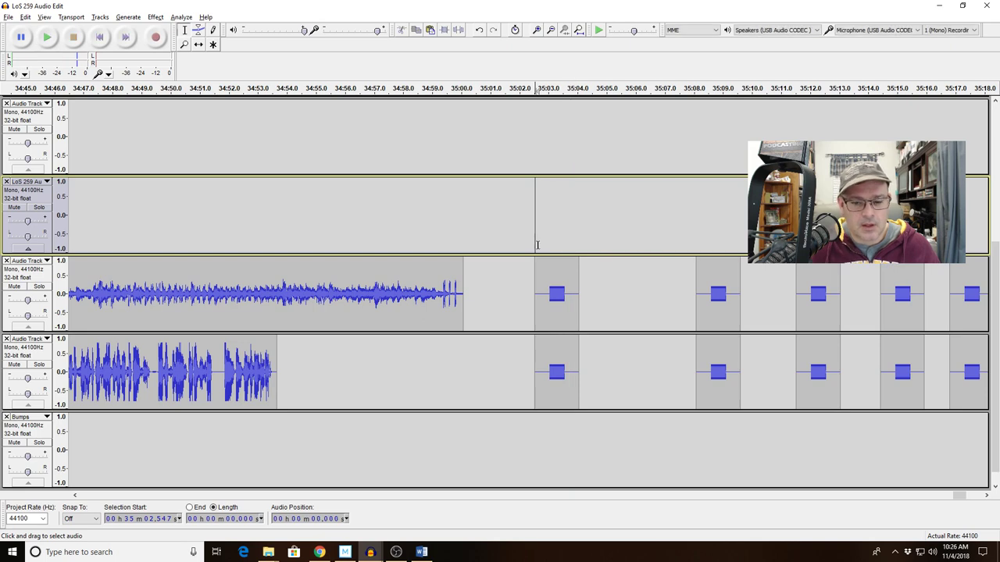
# Try generating a 0.500 s, 1000 Hz sine tone with amplitude 0.4 at 35:04.360 in the outro music track, and undo it
pyautogui.click(587, 290)
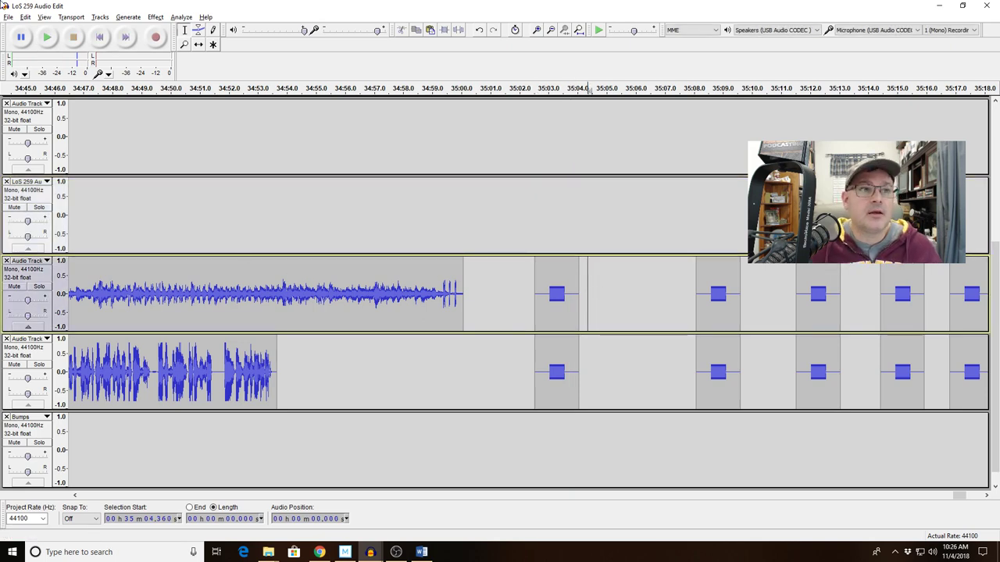
pyautogui.click(128, 18)
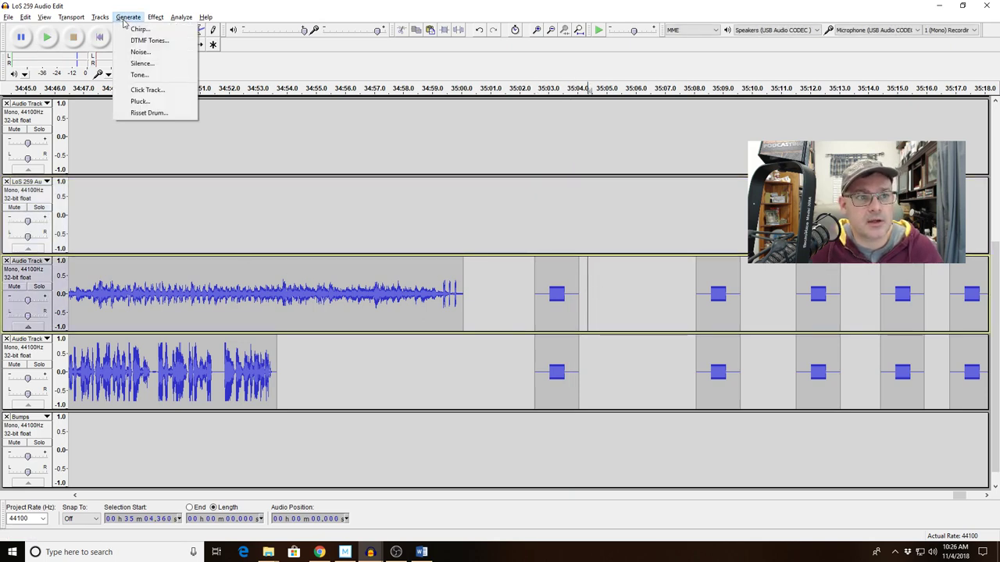
pyautogui.click(138, 75)
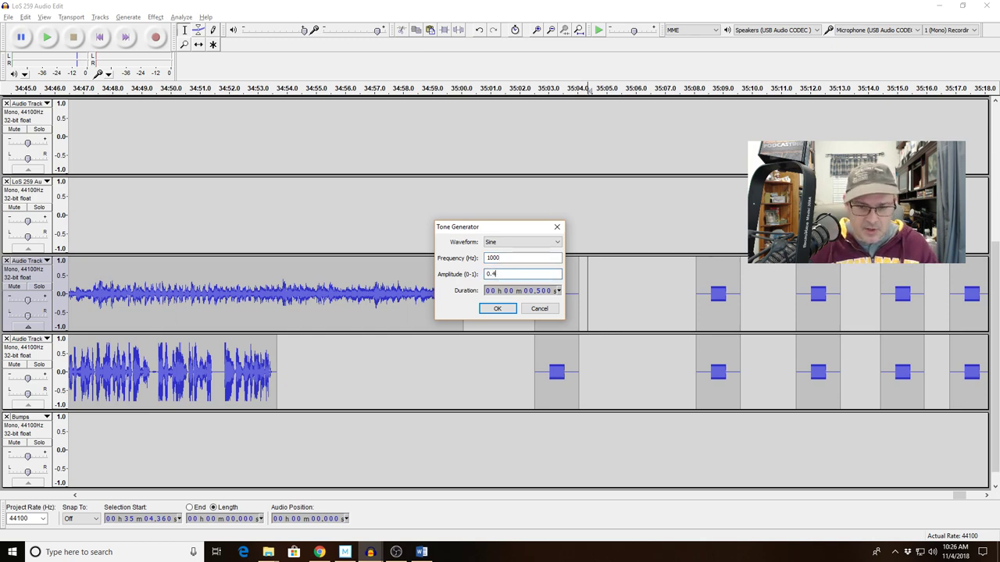
pyautogui.click(497, 310)
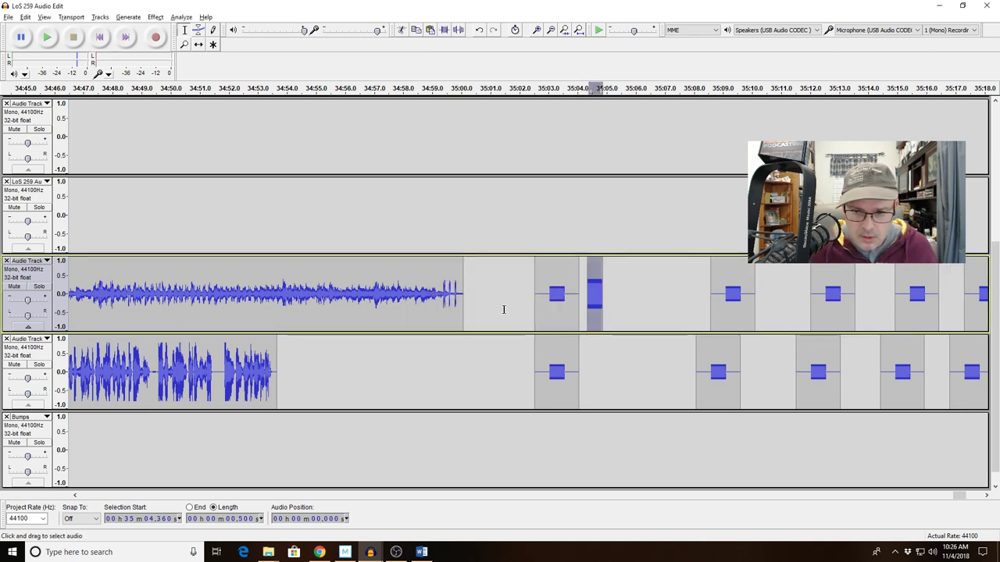
pyautogui.hotkey('ctrl', 'z')
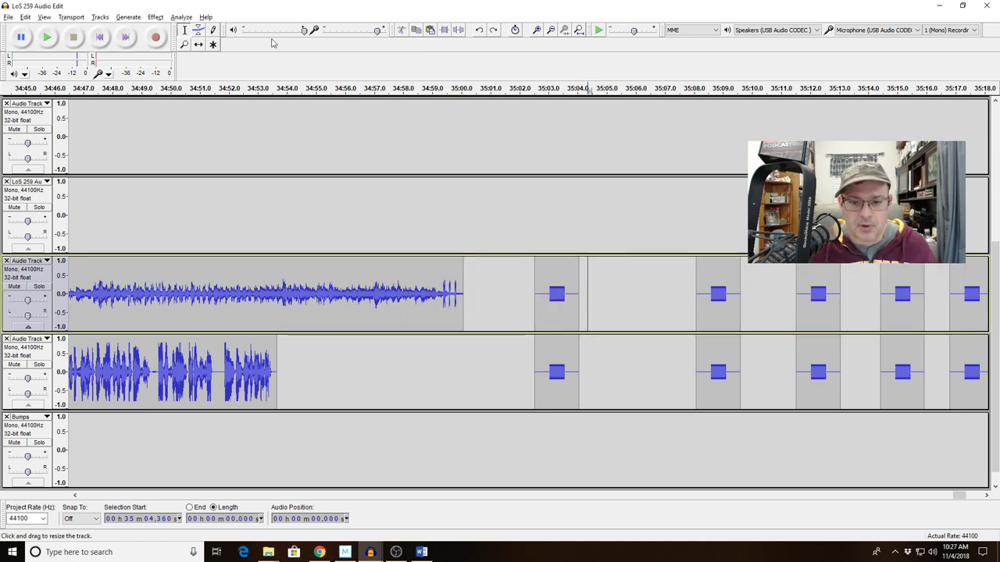
pyautogui.click(138, 17)
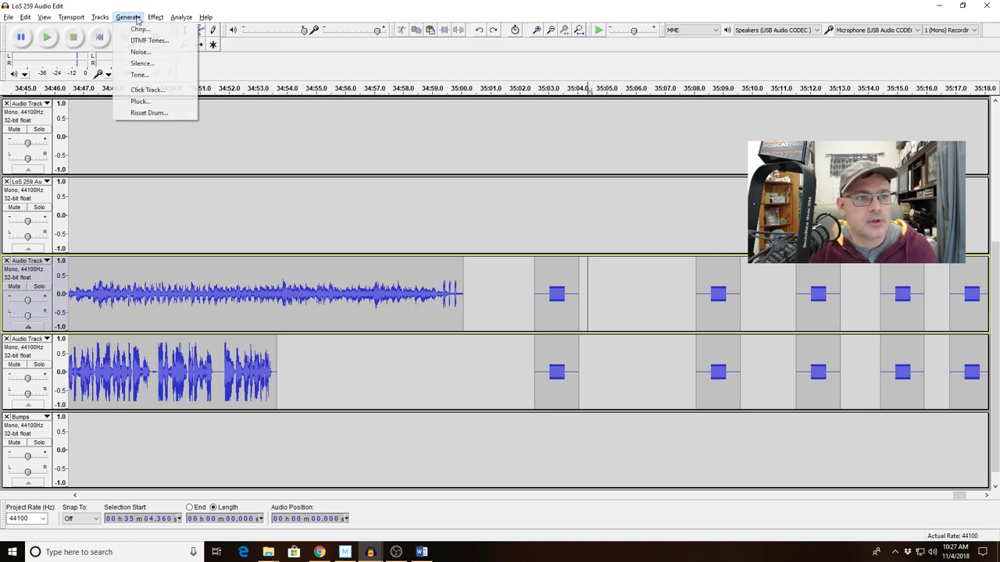
pyautogui.click(143, 64)
pyautogui.click(498, 293)
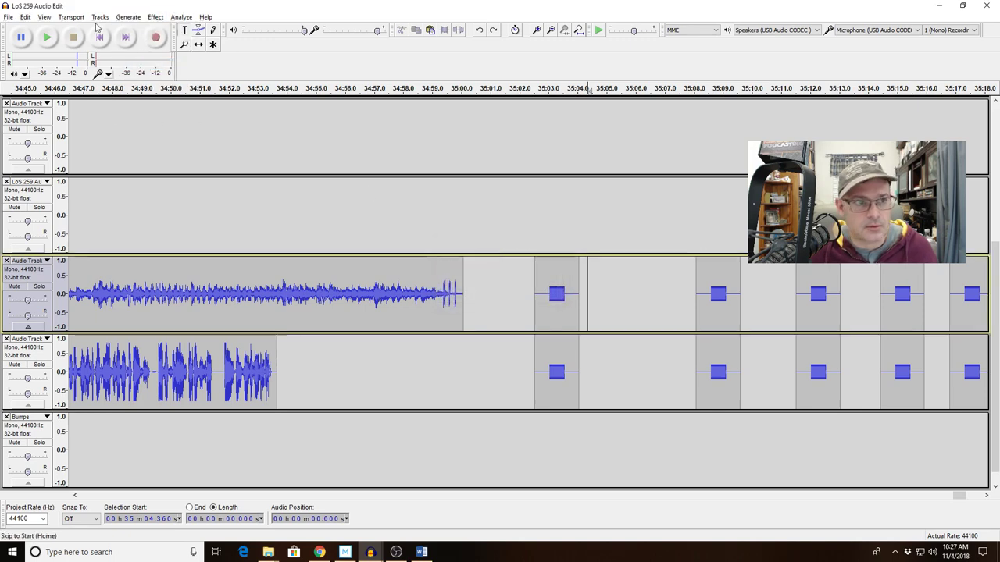
# Try generating a 0.500 s, 1000 Hz sine tone with amplitude 0.2 at 35:04.360 in the outro music track, and play it back
pyautogui.click(128, 17)
pyautogui.click(143, 75)
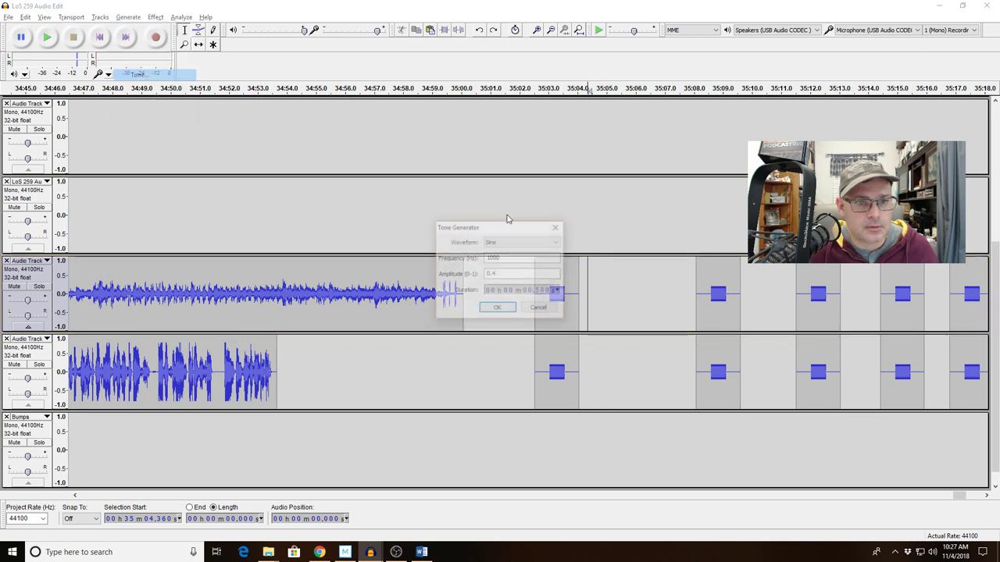
pyautogui.doubleClick(531, 273)
pyautogui.write('0.4')
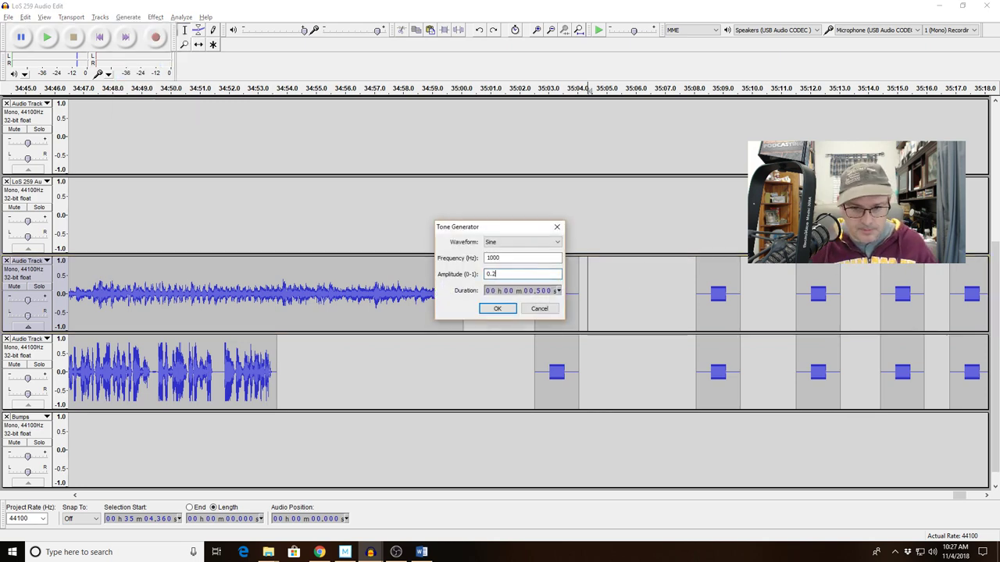
pyautogui.click(498, 311)
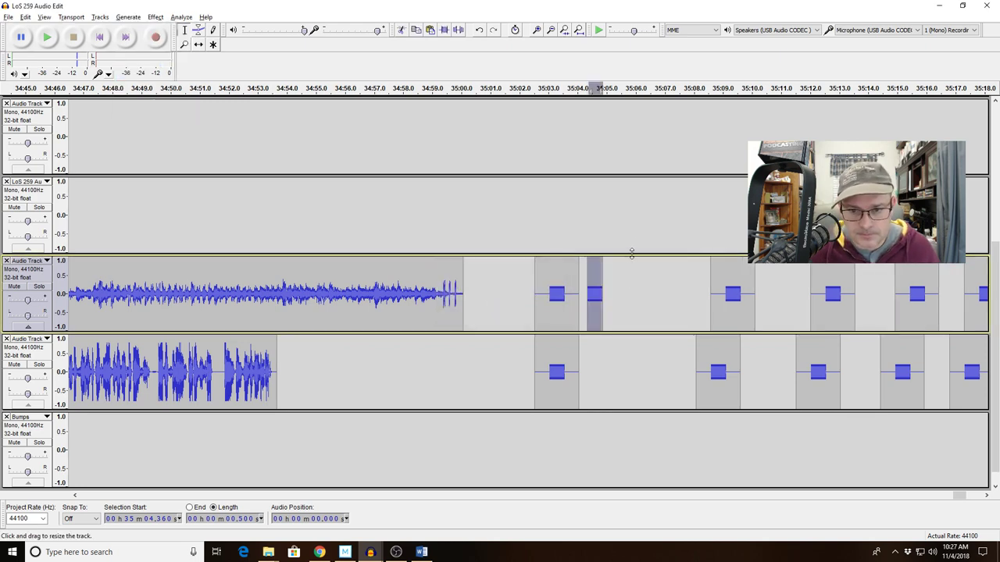
pyautogui.click(549, 243)
pyautogui.press('space')
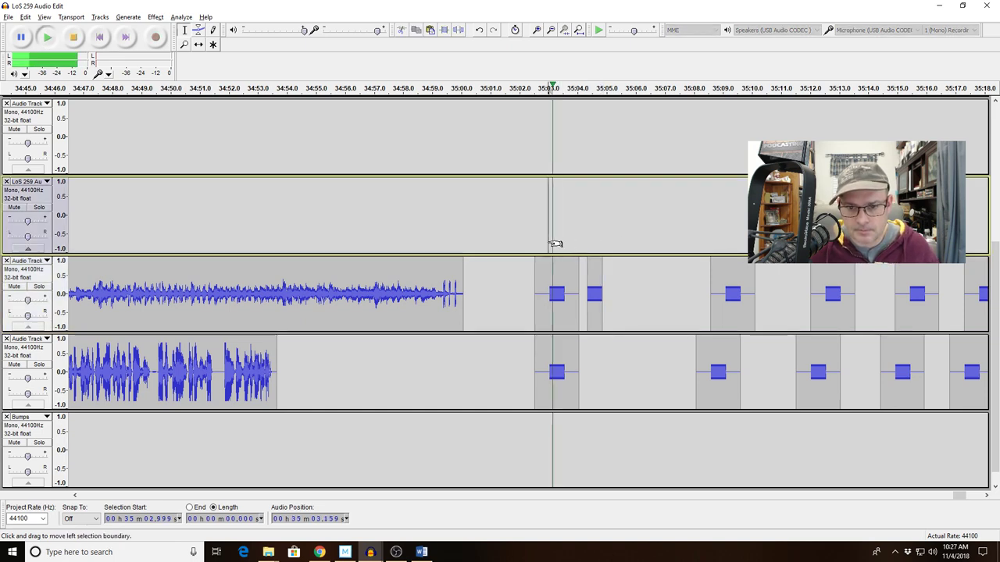
pyautogui.press('space')
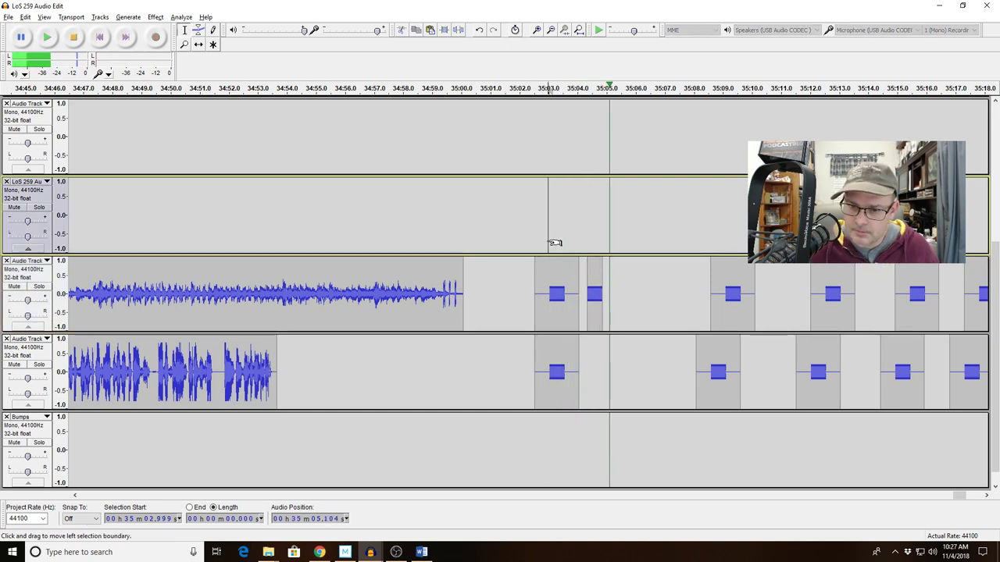
# Copy the trial tone into the voice-over track at 35:04.360 and audition both tracks together against the first tone clip
pyautogui.doubleClick(595, 283)
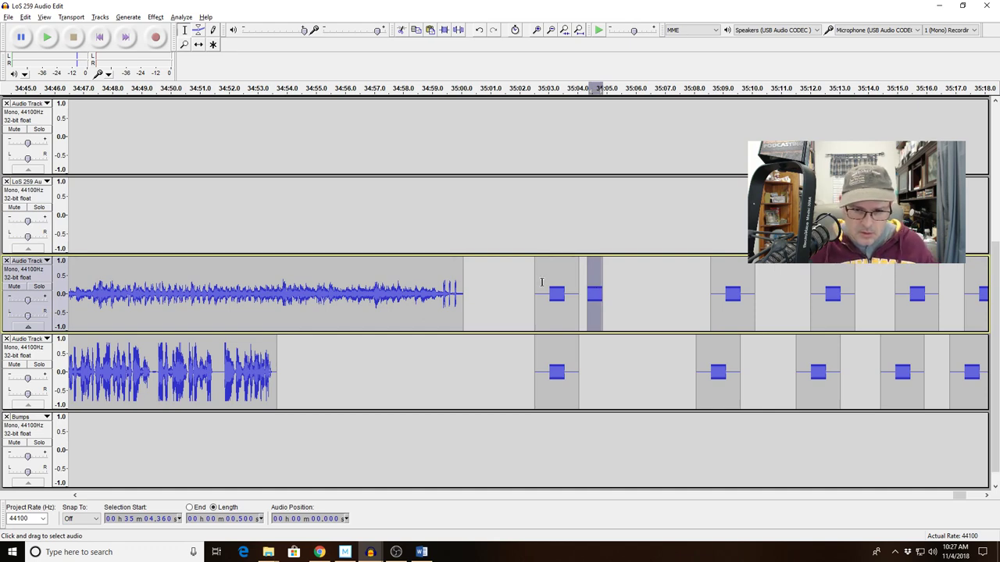
pyautogui.click(587, 351)
pyautogui.hotkey('ctrl', 'v')
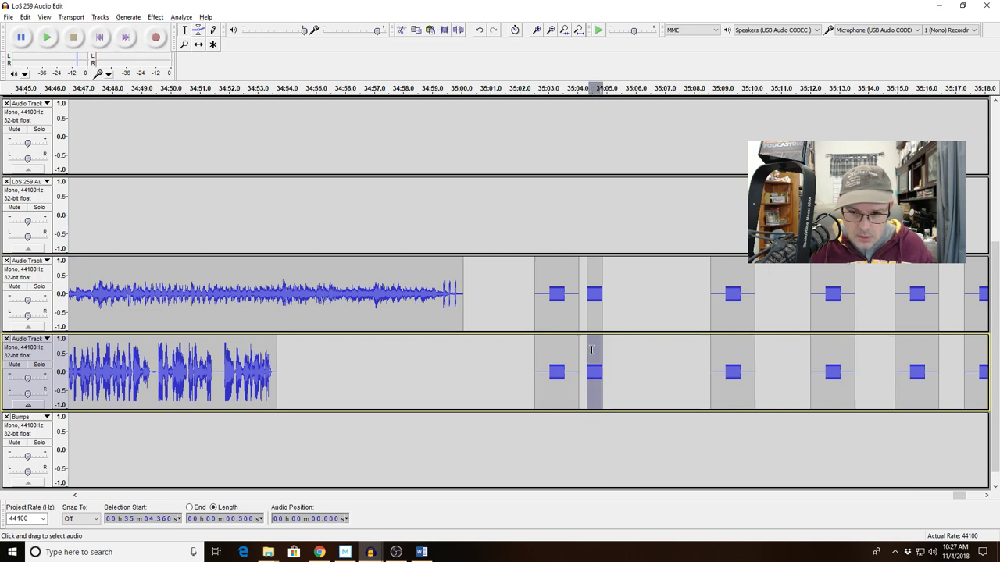
pyautogui.click(587, 233)
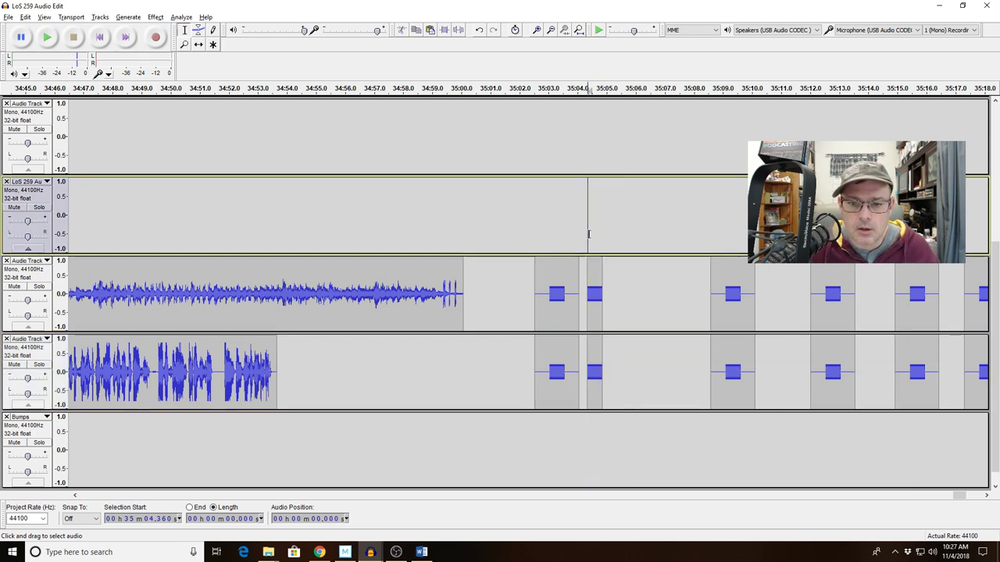
pyautogui.click(550, 230)
pyautogui.press('space')
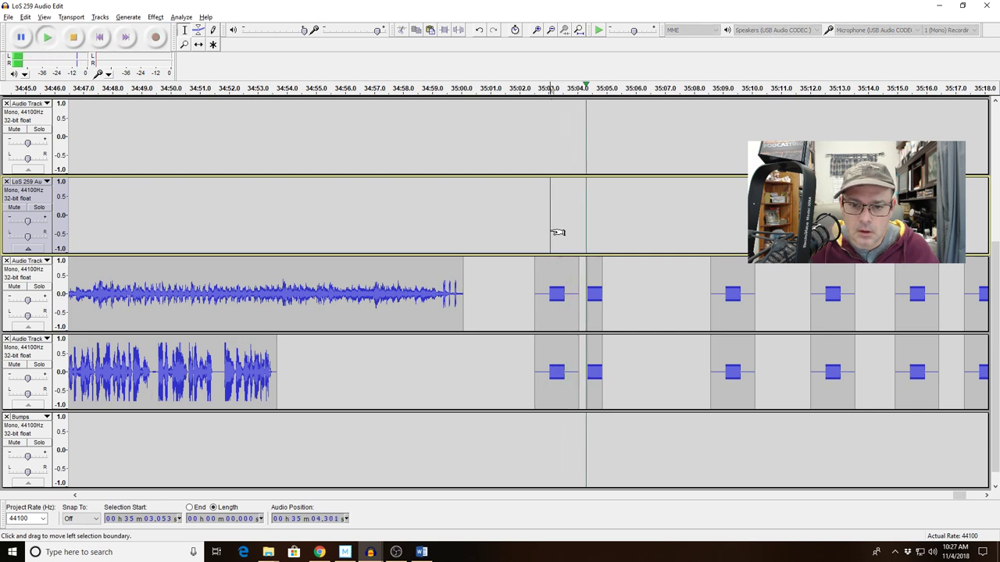
pyautogui.press('space')
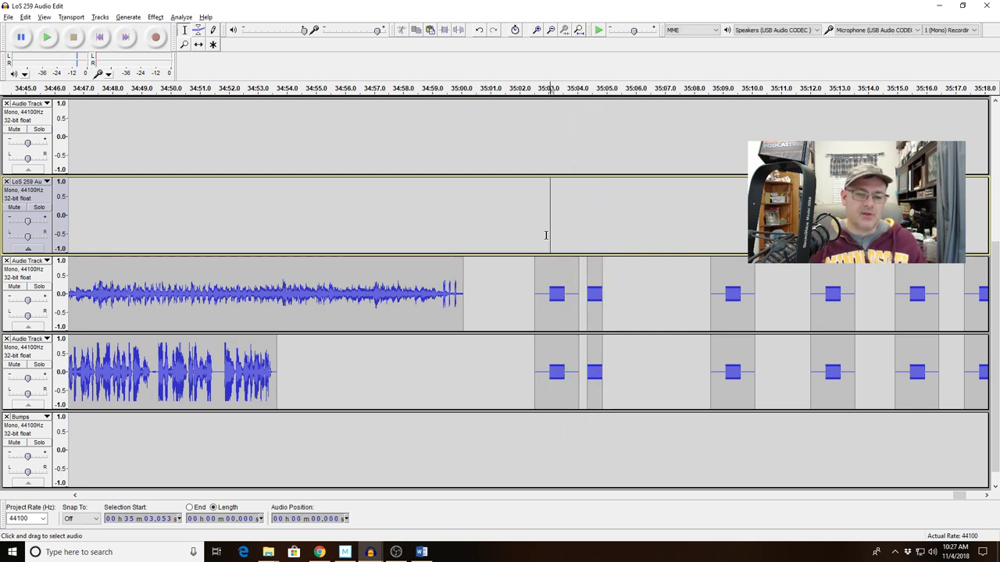
# Delete the trial tone at 35:04.360 from both the outro music and voice-over tracks
pyautogui.click(622, 286)
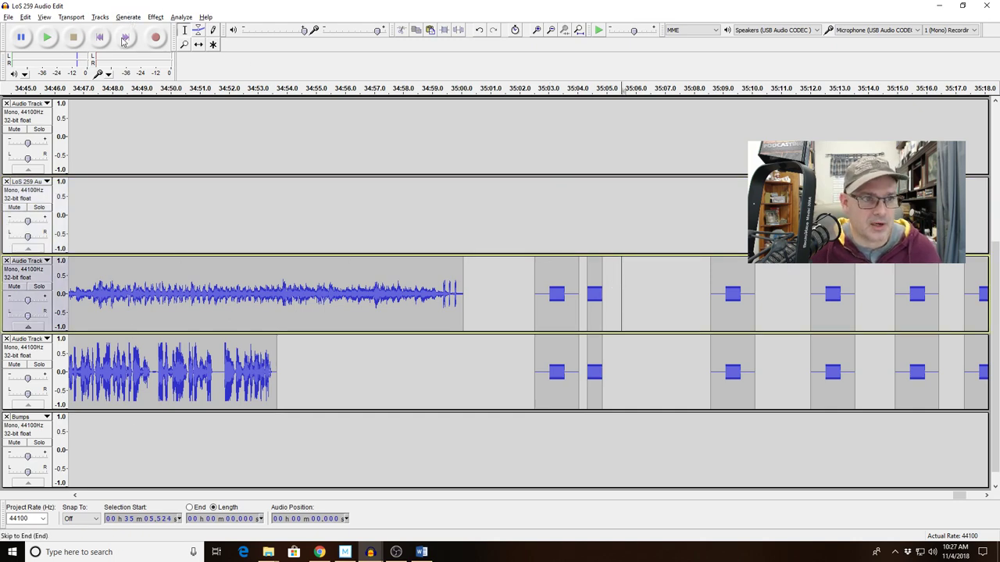
pyautogui.moveTo(588, 274); pyautogui.dragTo(603, 360)
pyautogui.press('Delete')
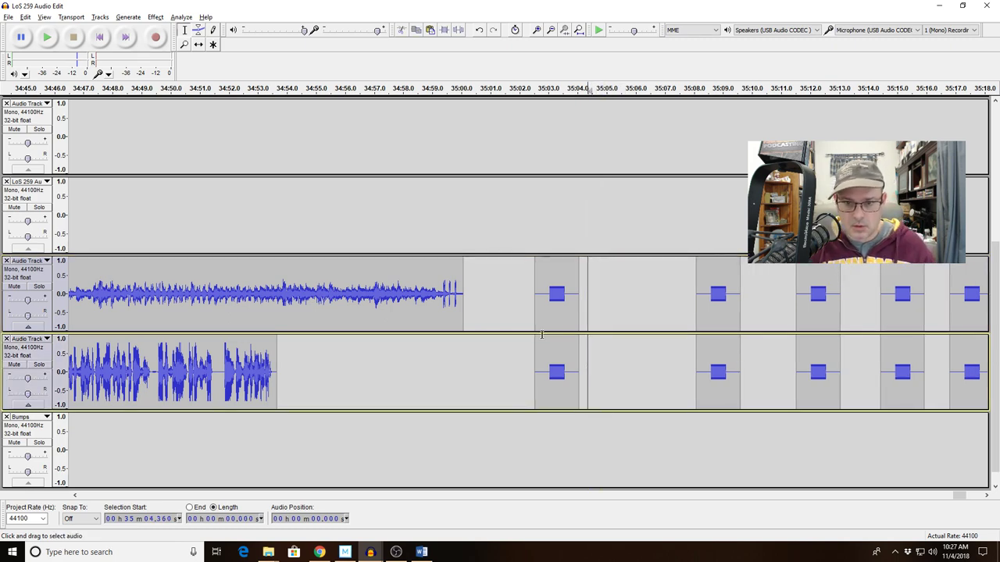
# Generate a 0.500 s, 1000 Hz sine tone with amplitude about 0.4 at 35:51.723 in the outro music track, and play it
pyautogui.press('End')
pyautogui.click(845, 298)
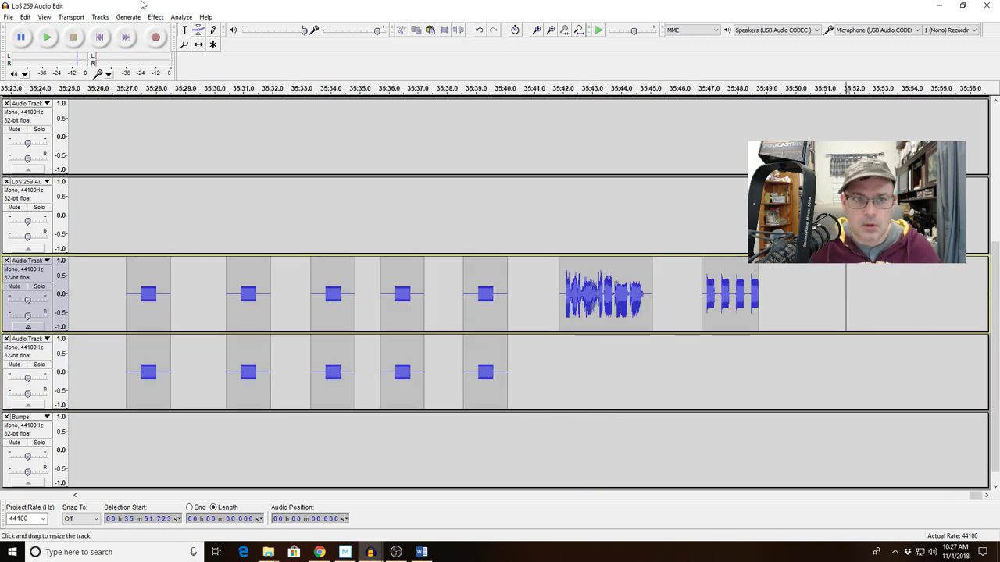
pyautogui.click(129, 17)
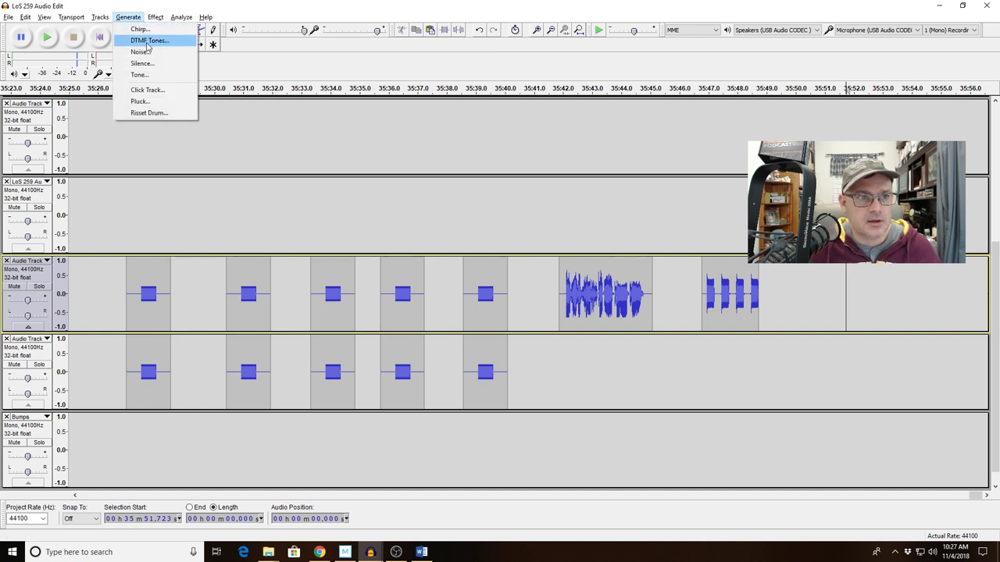
pyautogui.click(141, 75)
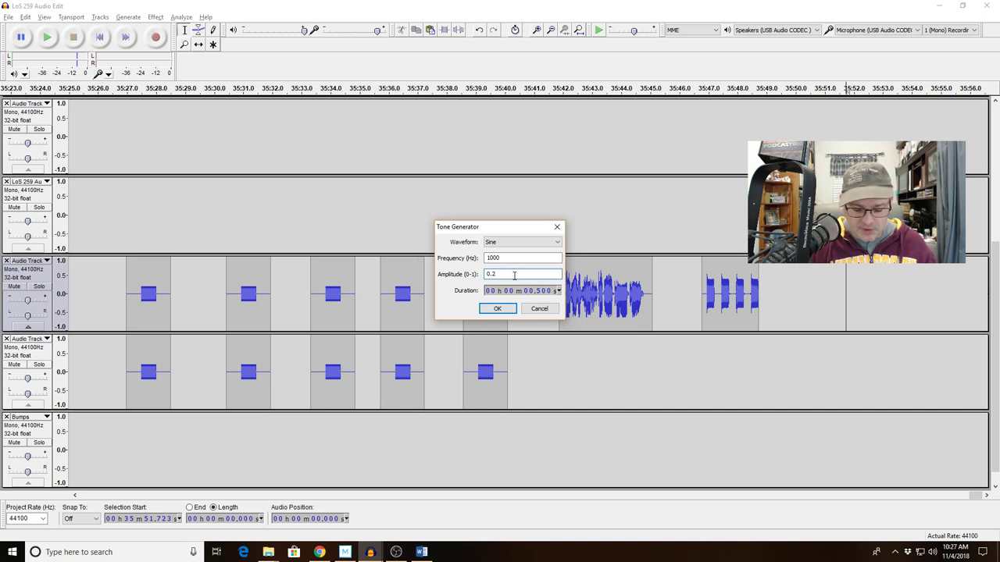
pyautogui.press('Return')
pyautogui.press('space')
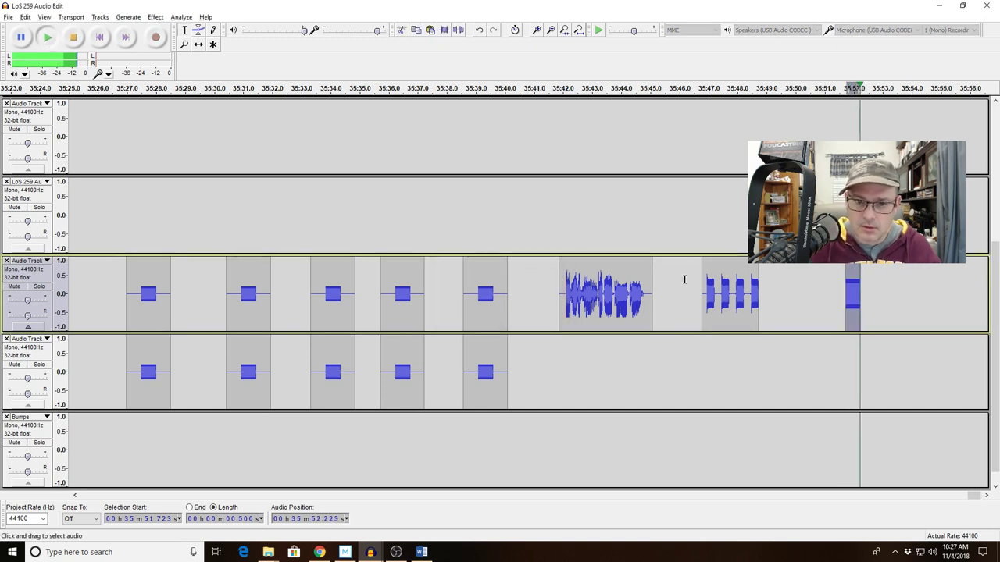
# Play the doubled tone clip starting at 35:38.588 and compare it with the generated tone at 35:51.723
pyautogui.click(464, 225)
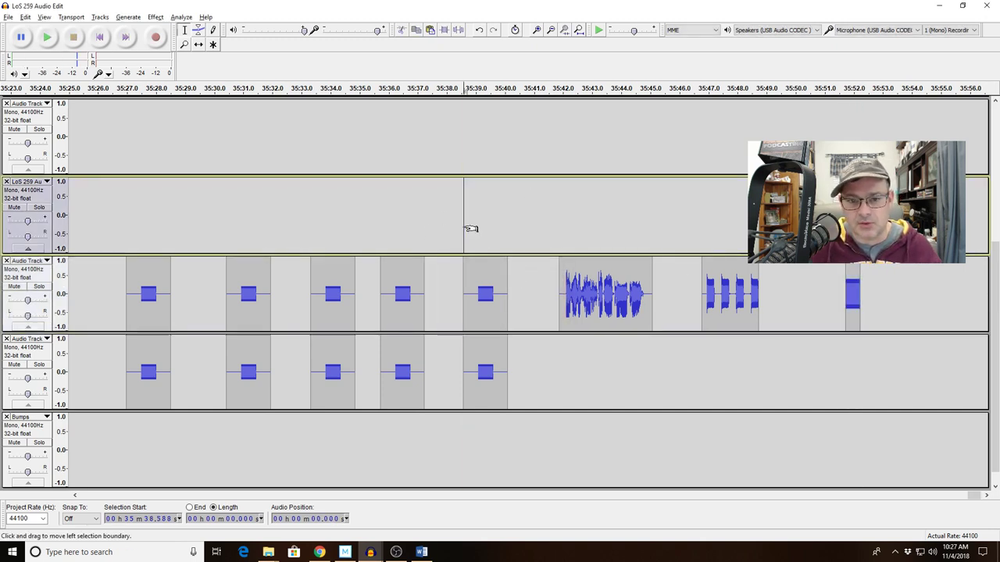
pyautogui.press('space')
pyautogui.press('space')
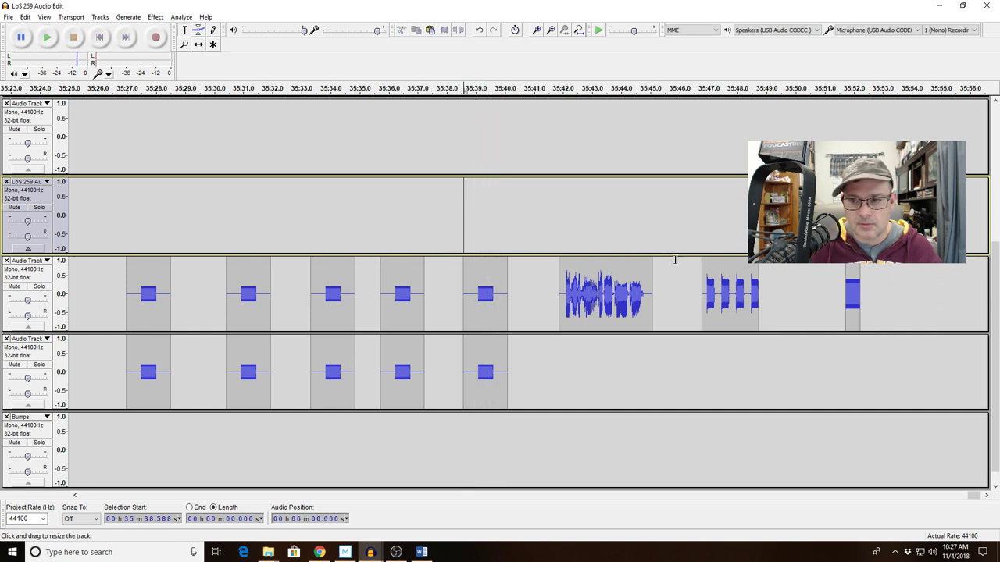
pyautogui.click(848, 88)
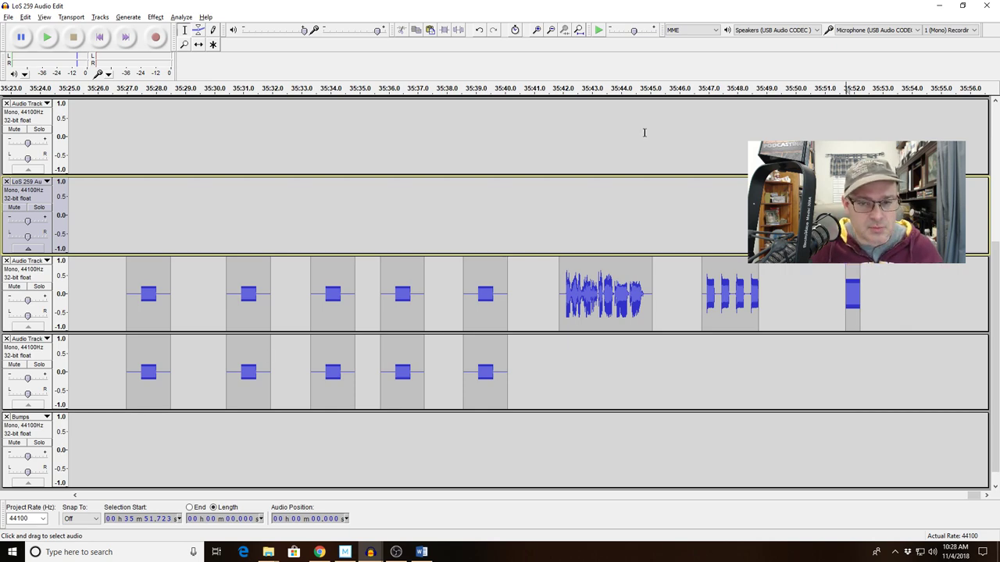
# Review the whole outro tone sequence, and play the doubled tone clip starting at 35:23.411
pyautogui.click(550, 30)
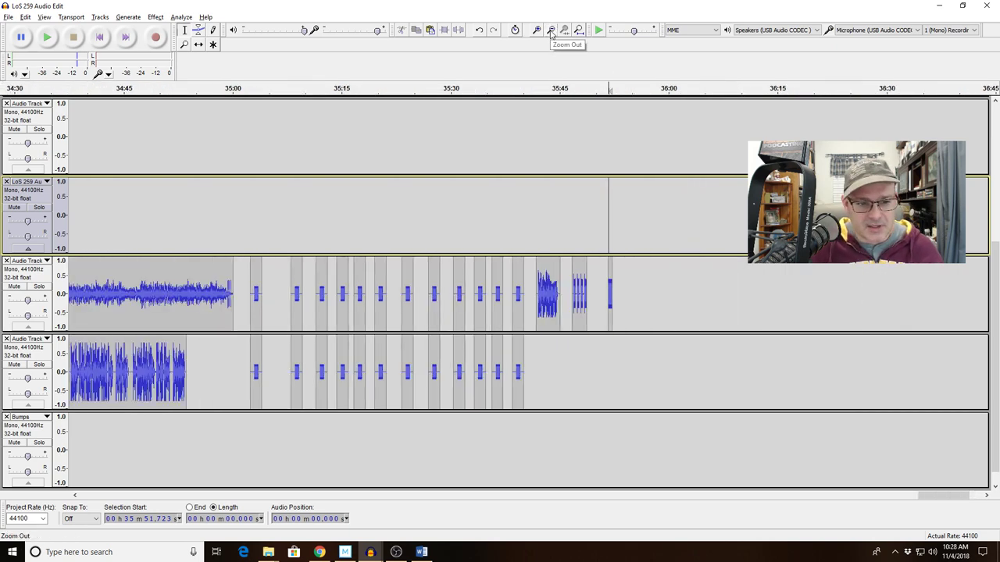
pyautogui.click(551, 29)
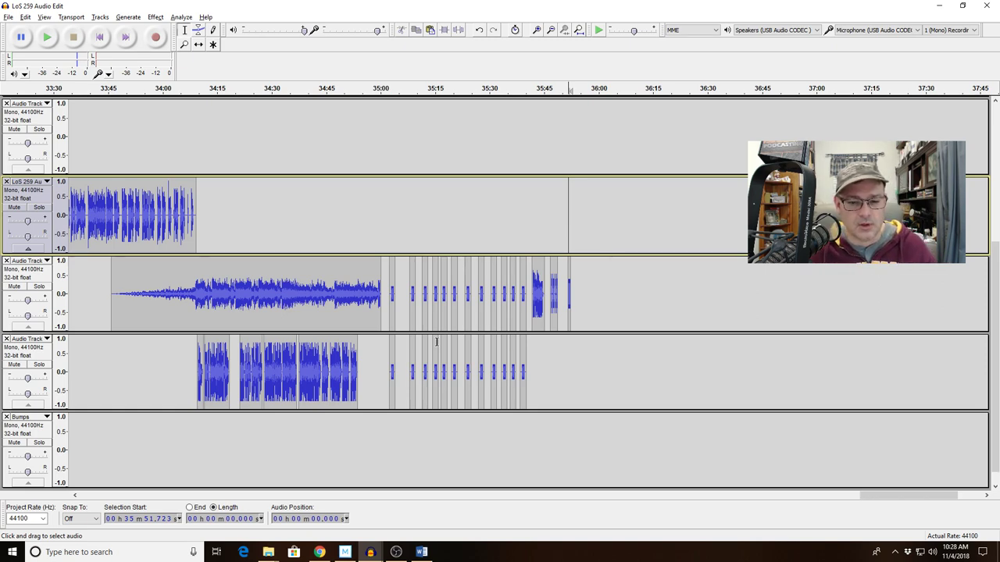
pyautogui.click(571, 289)
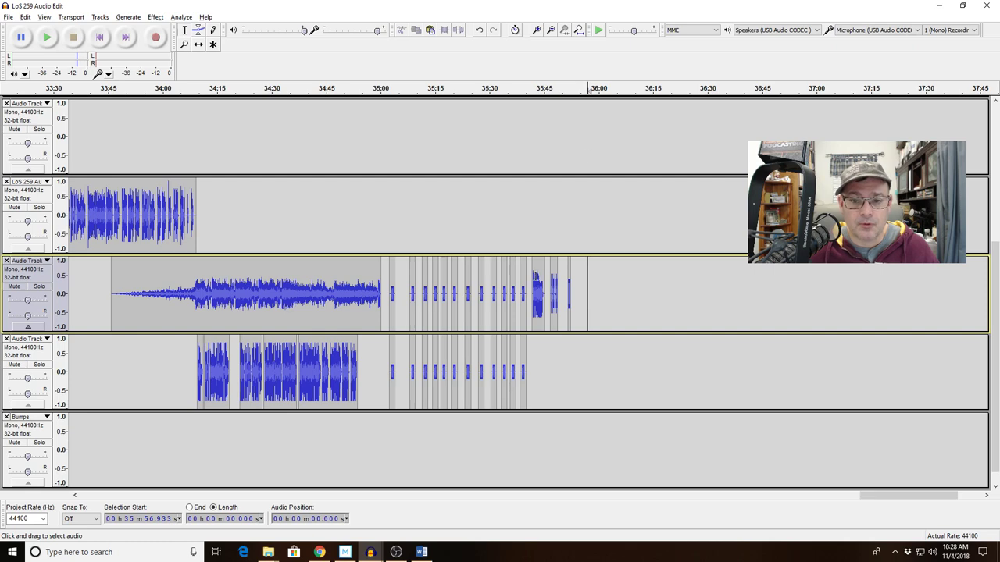
pyautogui.click(570, 245)
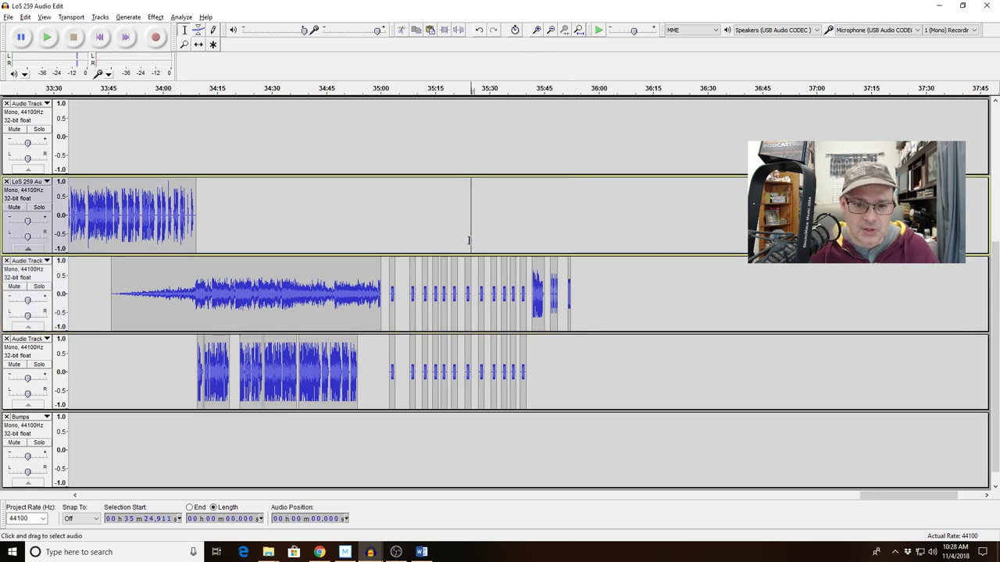
pyautogui.click(537, 30)
pyautogui.click(537, 29)
pyautogui.click(537, 30)
pyautogui.click(537, 29)
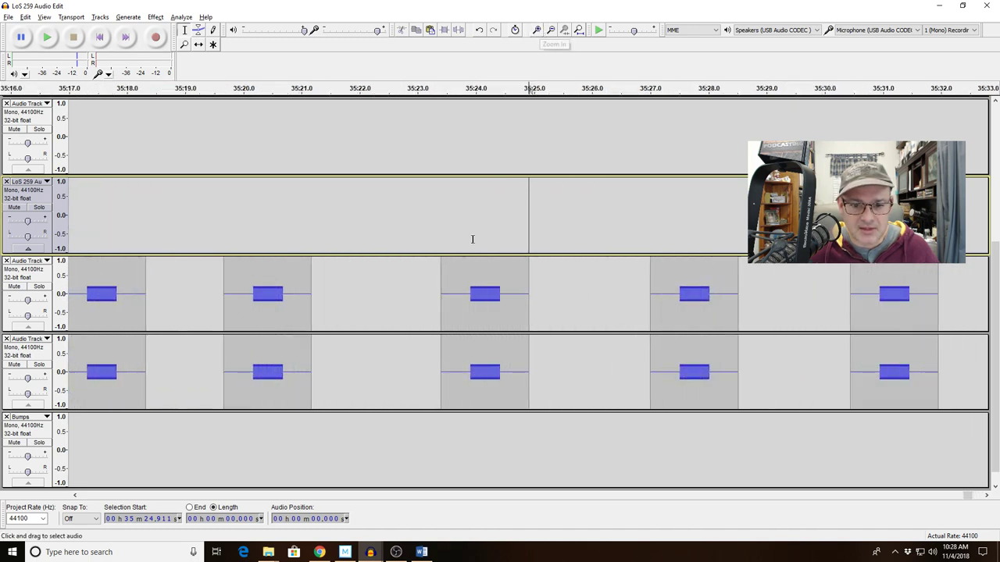
pyautogui.click(441, 230)
pyautogui.press('space')
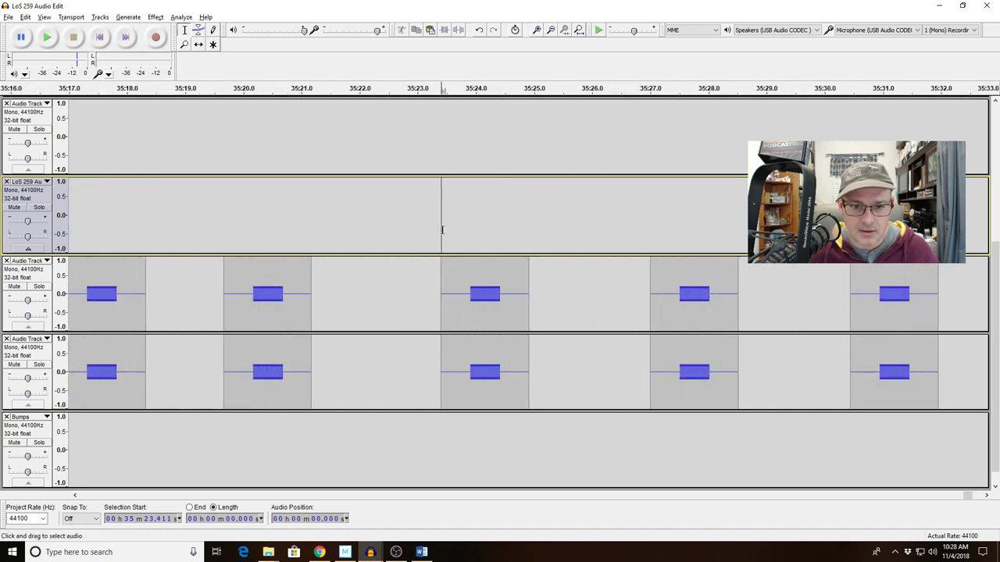
pyautogui.press('space')
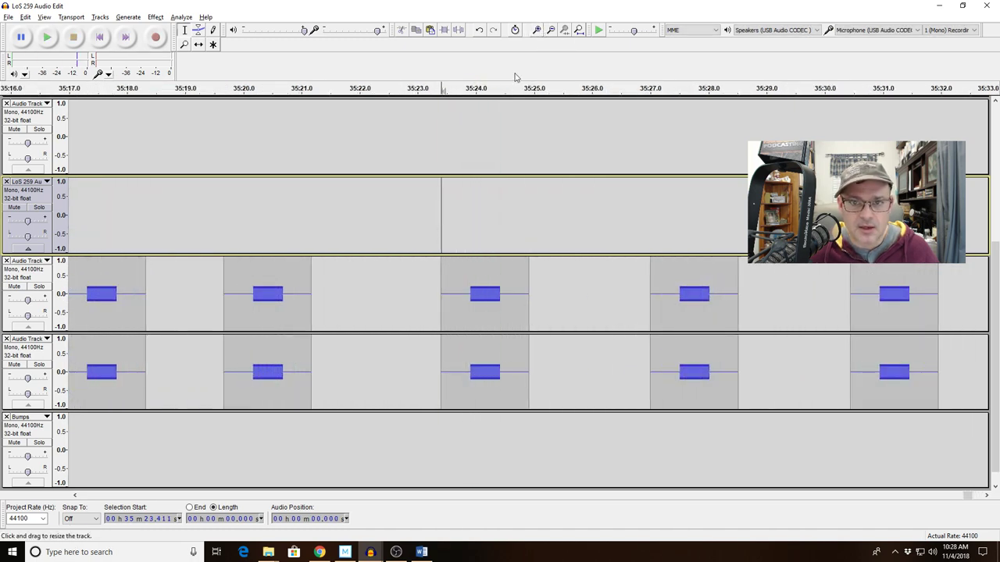
# Insert 0.500 s of silence directly before the generated tone, at 35:51.723 in the outro music track
pyautogui.click(551, 30)
pyautogui.click(551, 30)
pyautogui.click(551, 30)
pyautogui.click(550, 30)
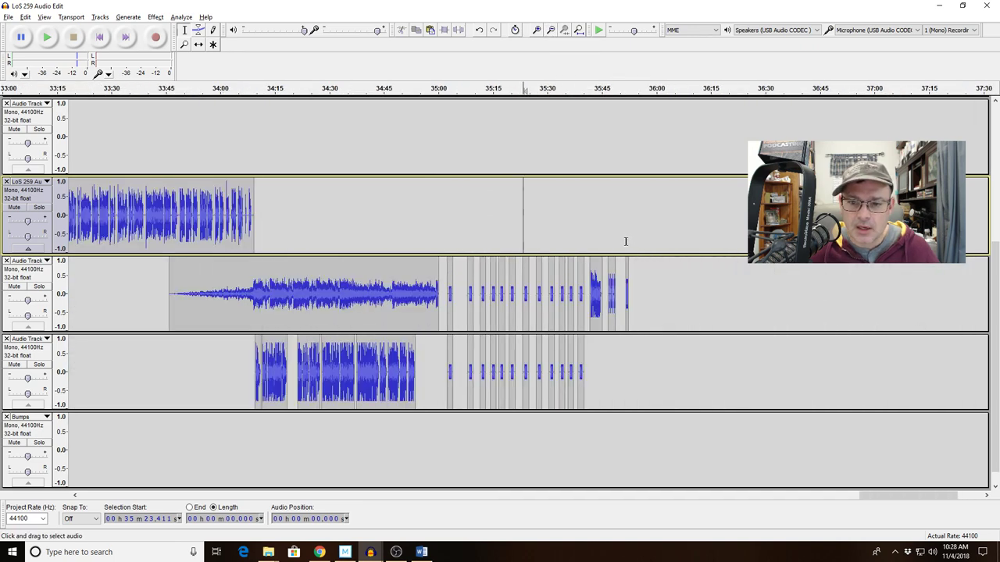
pyautogui.click(624, 241)
pyautogui.click(536, 30)
pyautogui.click(537, 30)
pyautogui.click(536, 30)
pyautogui.click(536, 29)
pyautogui.click(537, 29)
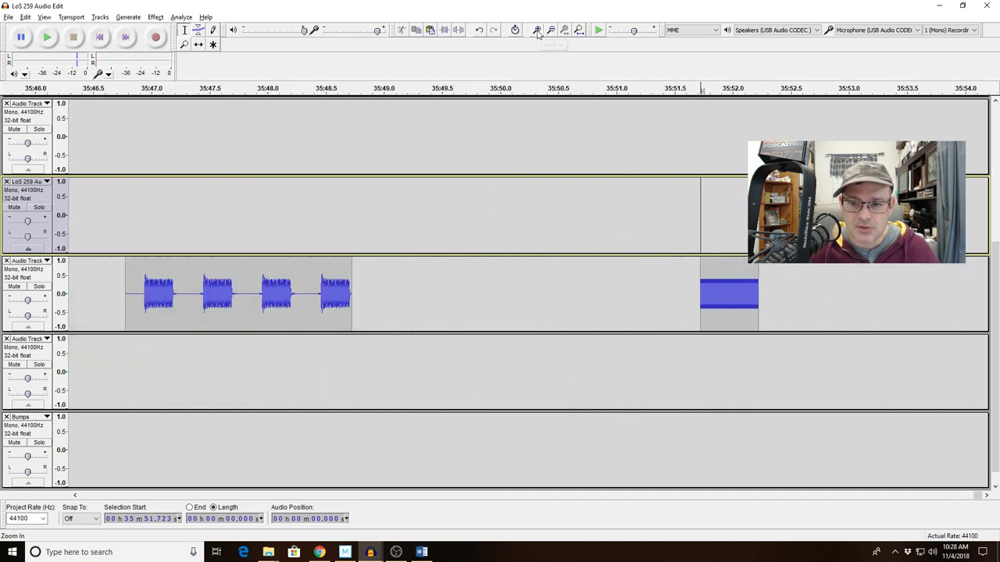
pyautogui.click(701, 297)
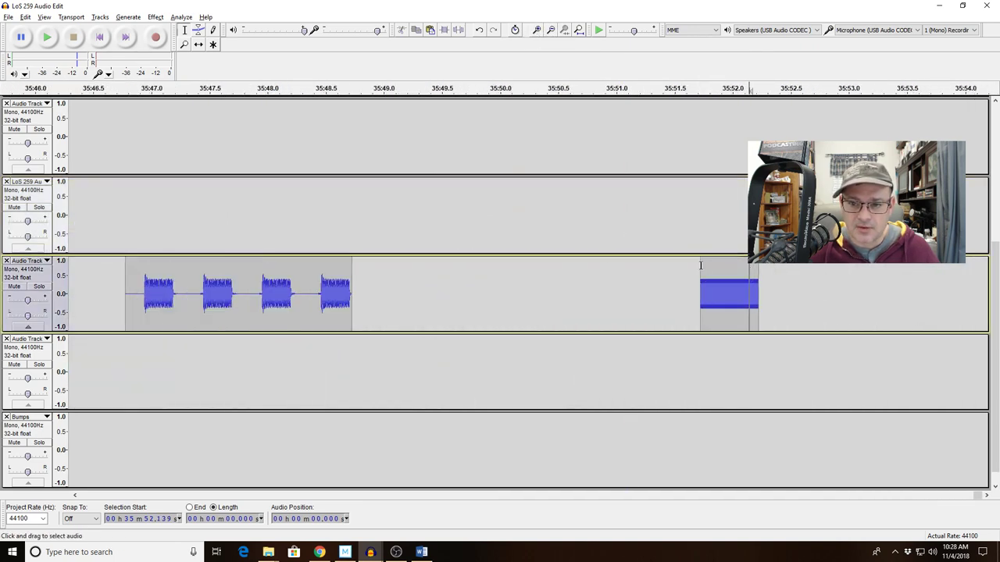
pyautogui.click(128, 16)
pyautogui.click(148, 63)
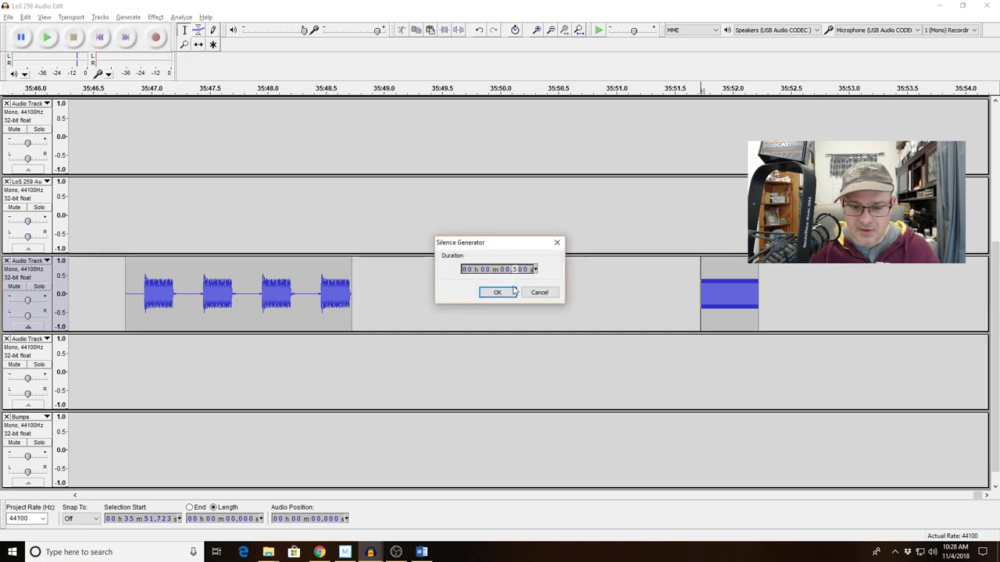
pyautogui.click(507, 292)
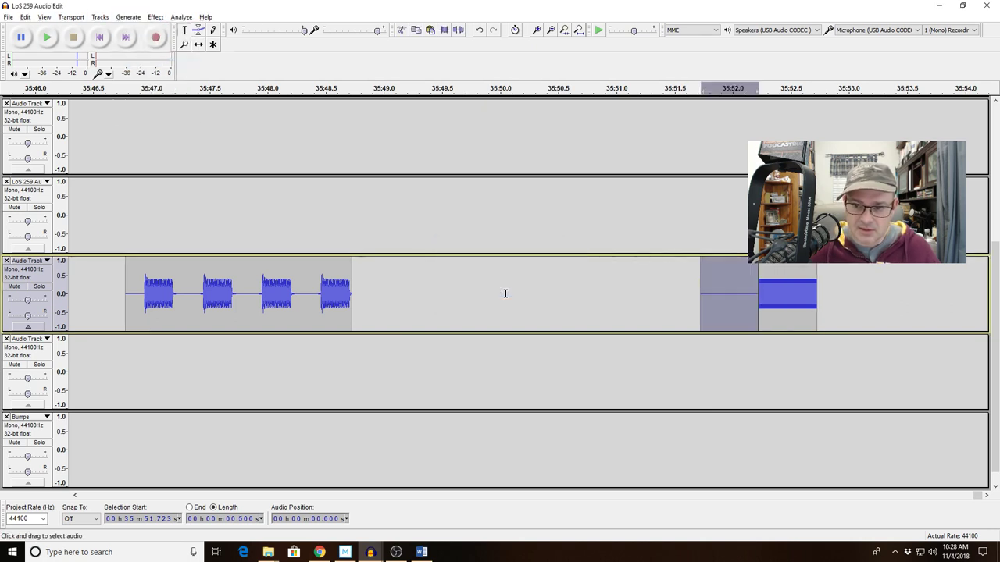
# Add 0.500 s of silence after the generated tone at 35:52.723, and merge the silences and tone into one clip
pyautogui.click(815, 284)
pyautogui.click(124, 17)
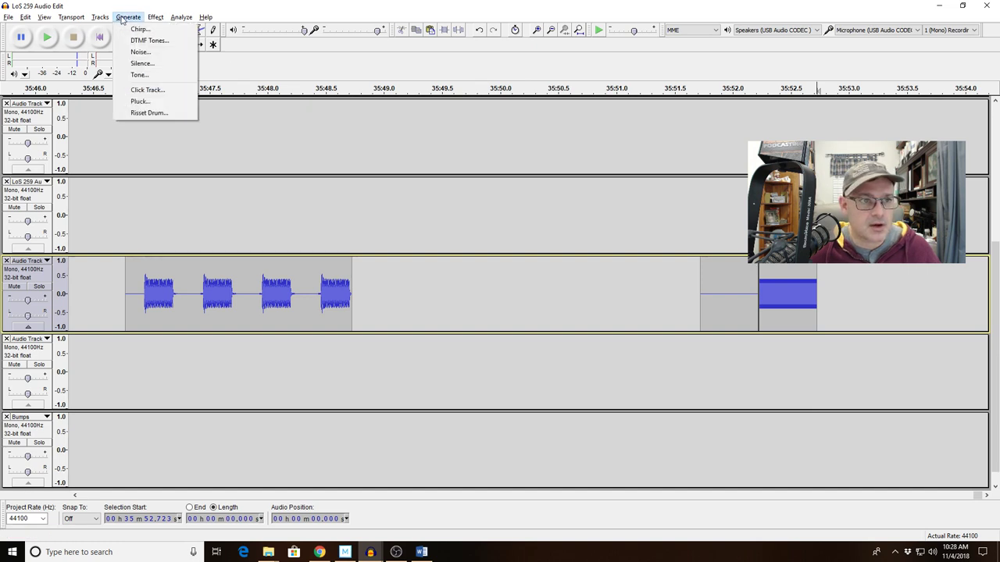
pyautogui.click(143, 64)
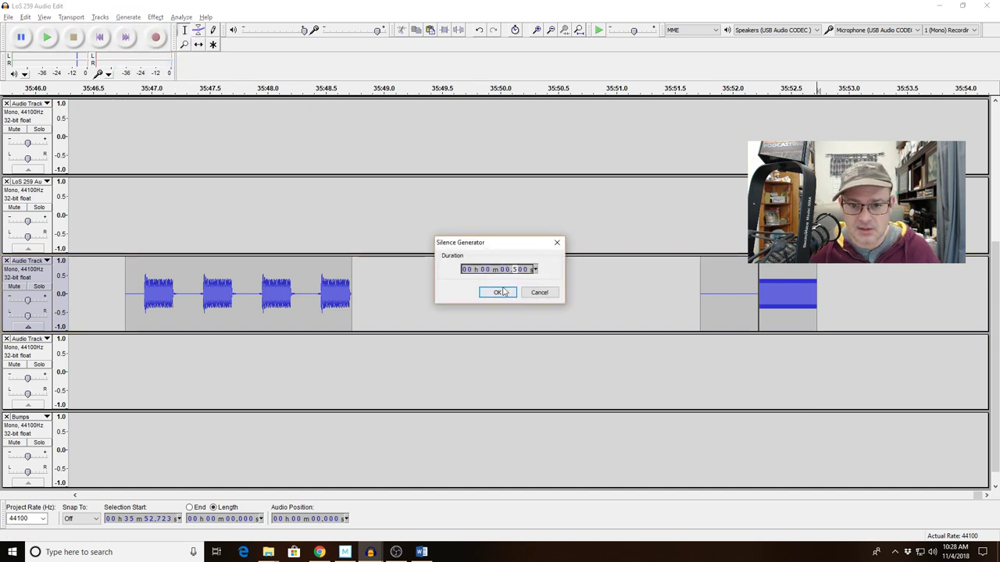
pyautogui.click(500, 290)
pyautogui.click(642, 348)
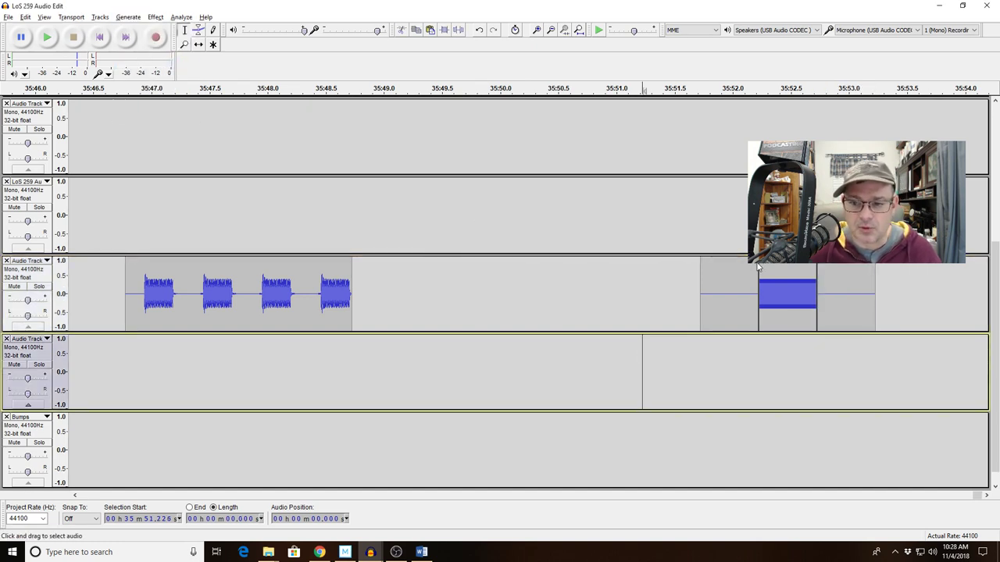
pyautogui.hotkey('shift', 'Up')
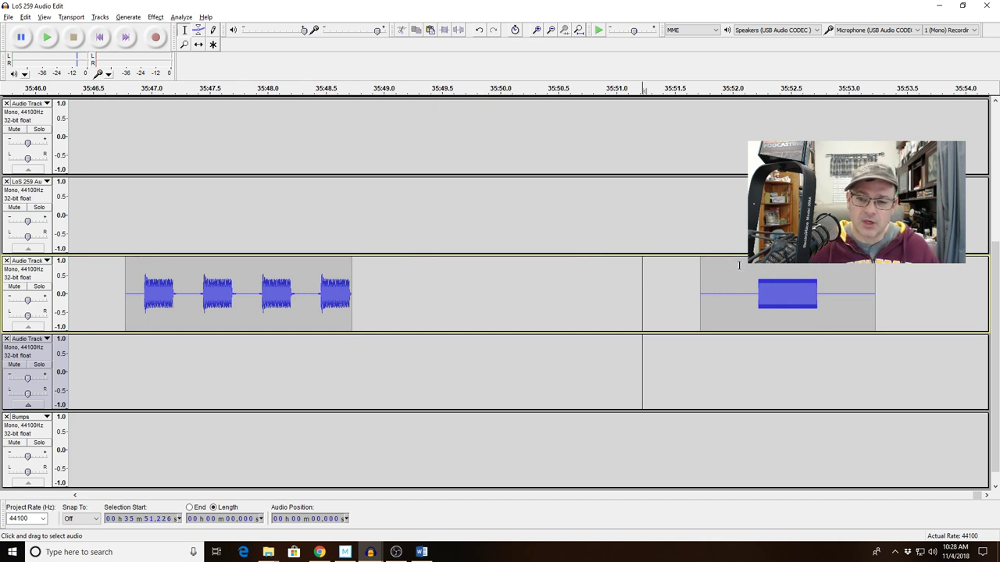
# Delete the silence-padded tone clip starting at 35:51.723 from the outro music track
pyautogui.click(700, 239)
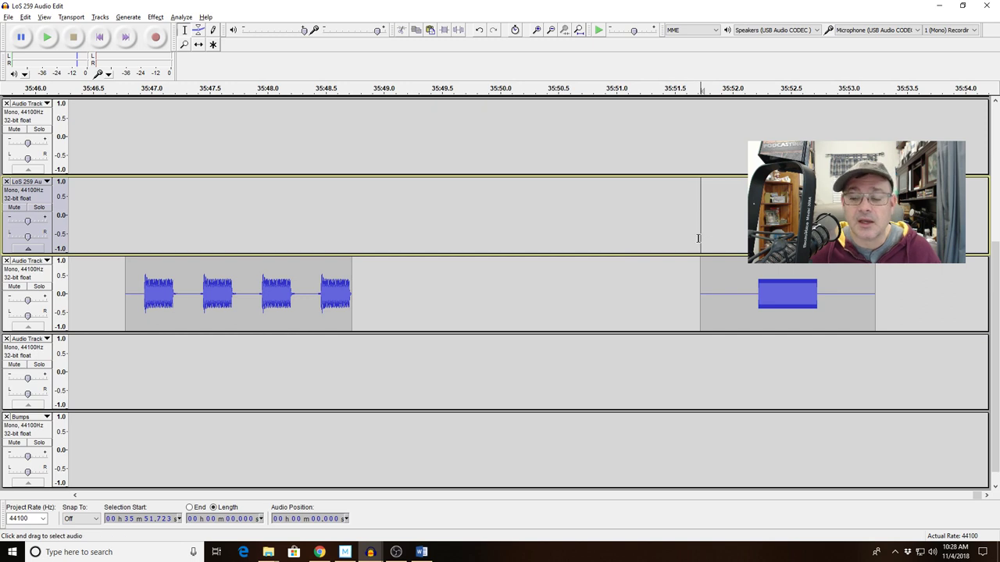
pyautogui.press('space')
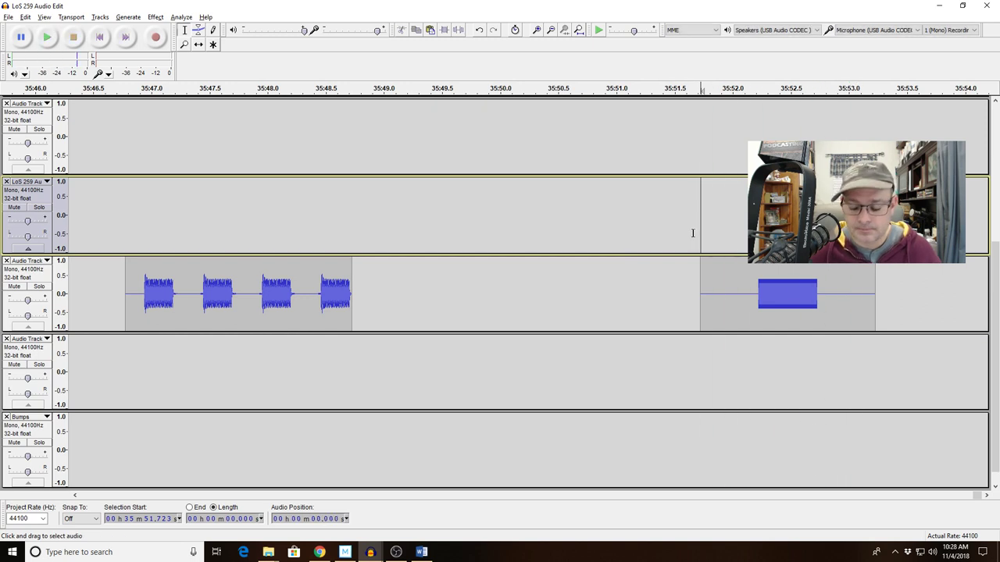
pyautogui.doubleClick(720, 287)
pyautogui.press('Delete')
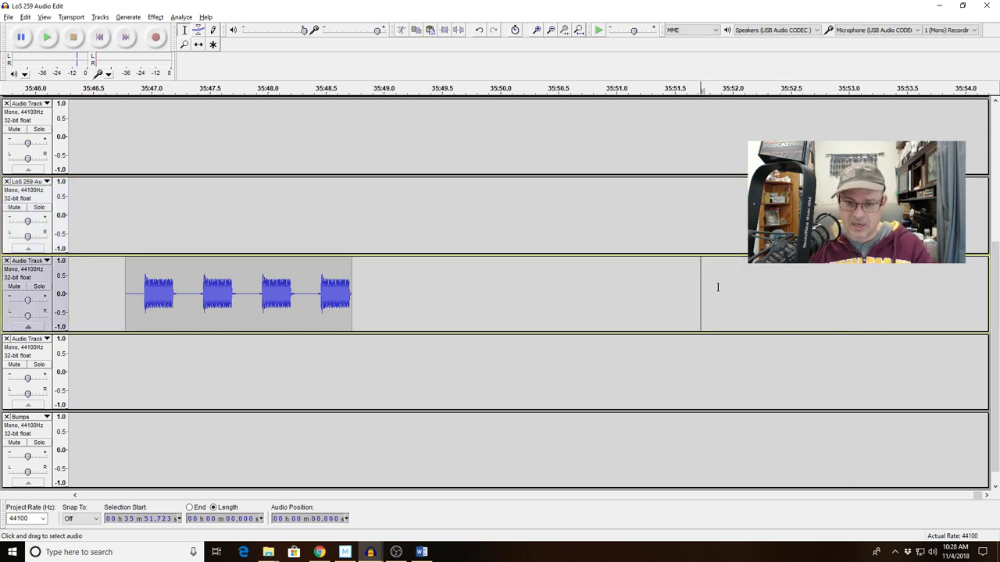
# Turn on Sync-Lock and shift the first outro tone pair earlier so it starts where the outro music ends, near 35:00
pyautogui.click(551, 30)
pyautogui.click(550, 30)
pyautogui.click(550, 30)
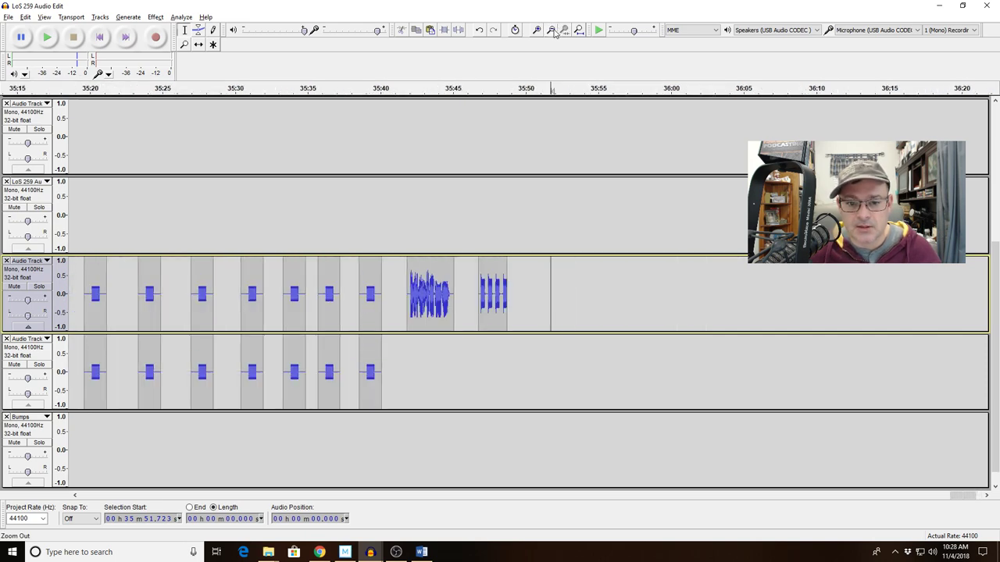
pyautogui.click(551, 29)
pyautogui.click(551, 29)
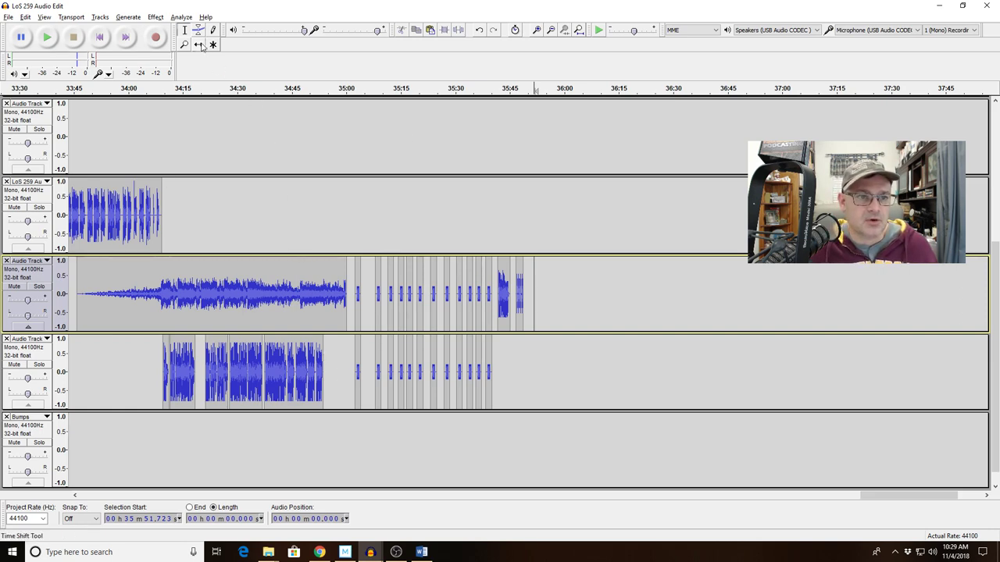
pyautogui.click(362, 235)
pyautogui.click(537, 30)
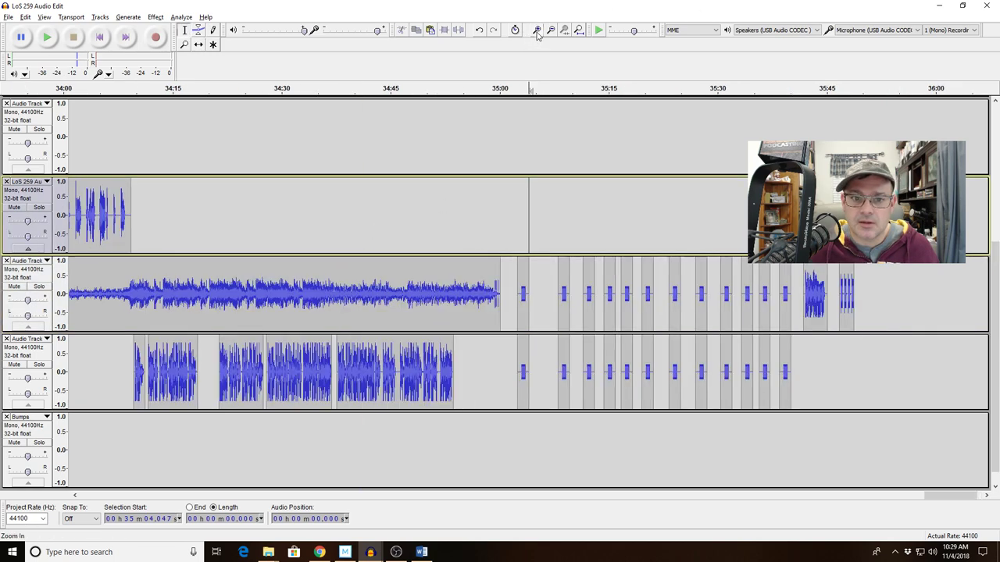
pyautogui.click(536, 30)
pyautogui.click(536, 30)
pyautogui.click(537, 30)
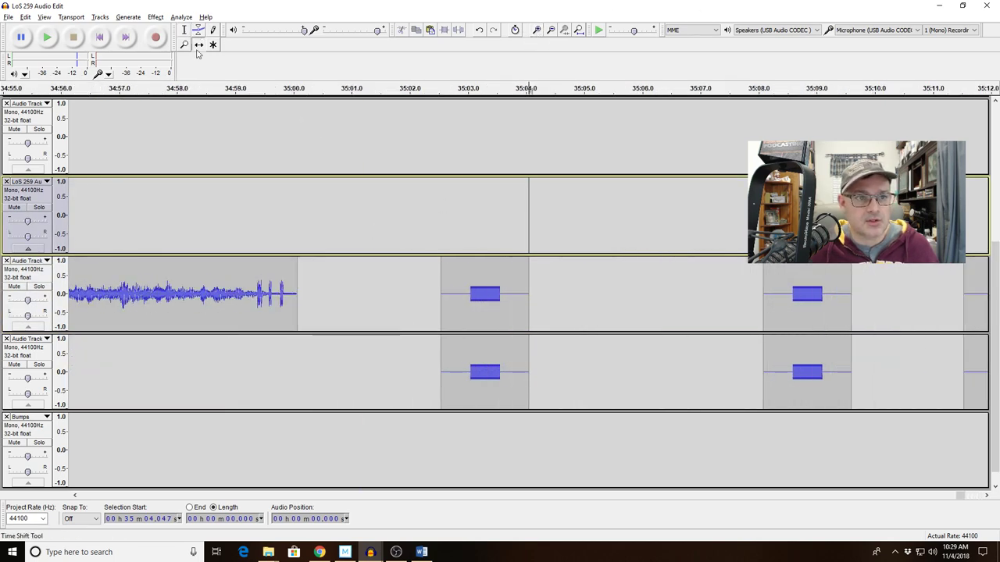
pyautogui.click(515, 29)
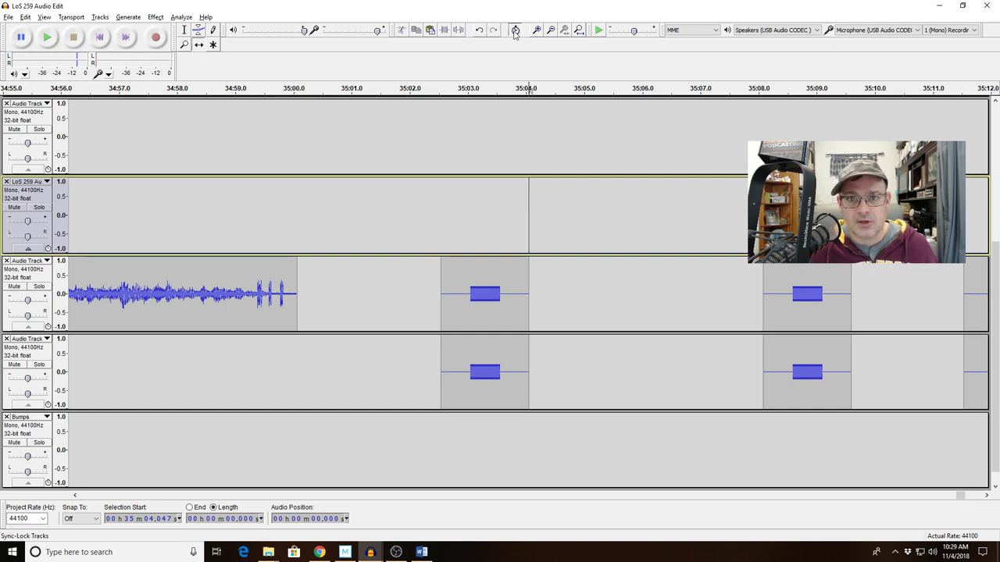
pyautogui.moveTo(488, 295); pyautogui.dragTo(344, 295)
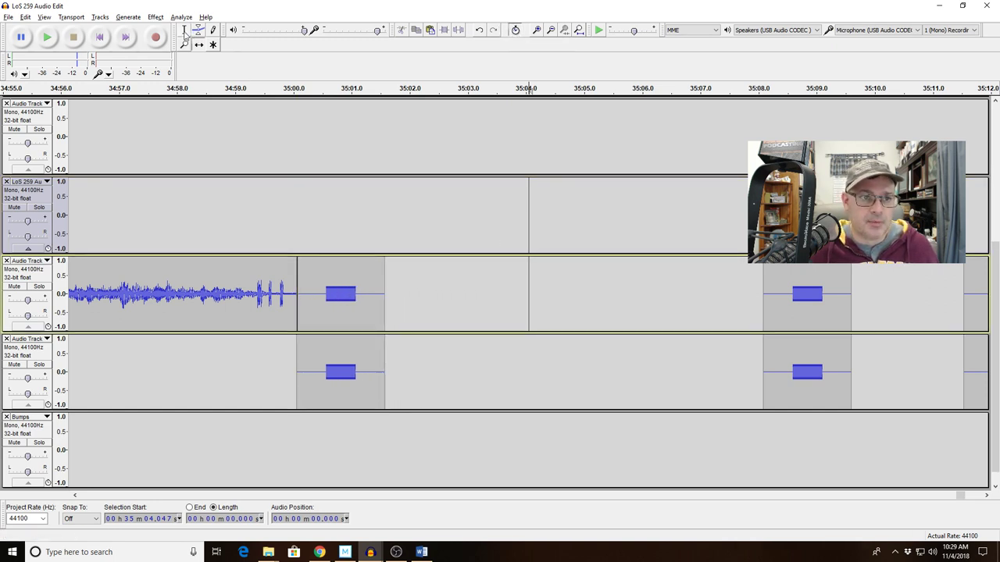
# Play the last two clips of the outro music track, from 35:41.887 and from 35:46.784
pyautogui.moveTo(470, 305); pyautogui.dragTo(575, 307)
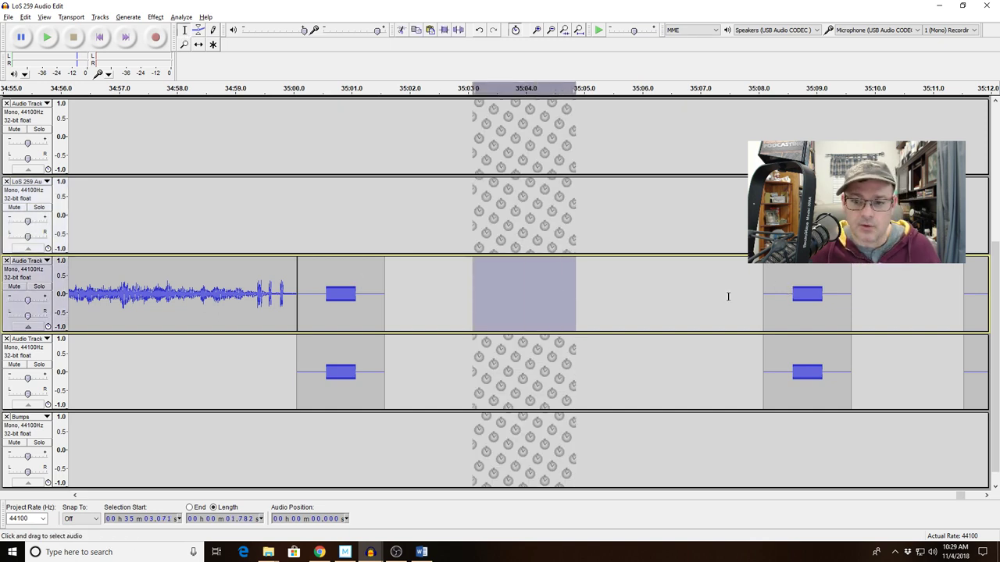
pyautogui.click(551, 30)
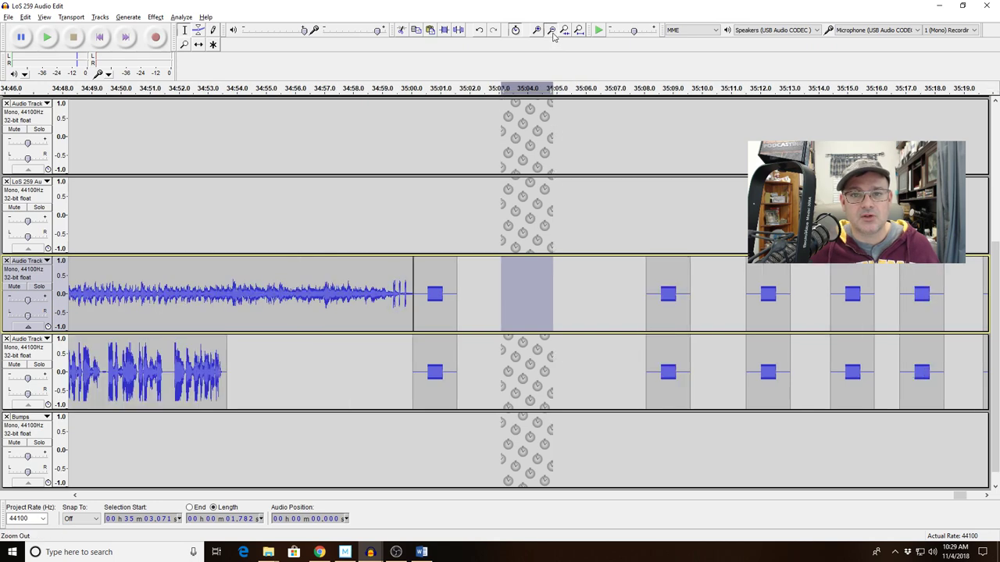
pyautogui.click(550, 29)
pyautogui.click(550, 29)
pyautogui.click(551, 29)
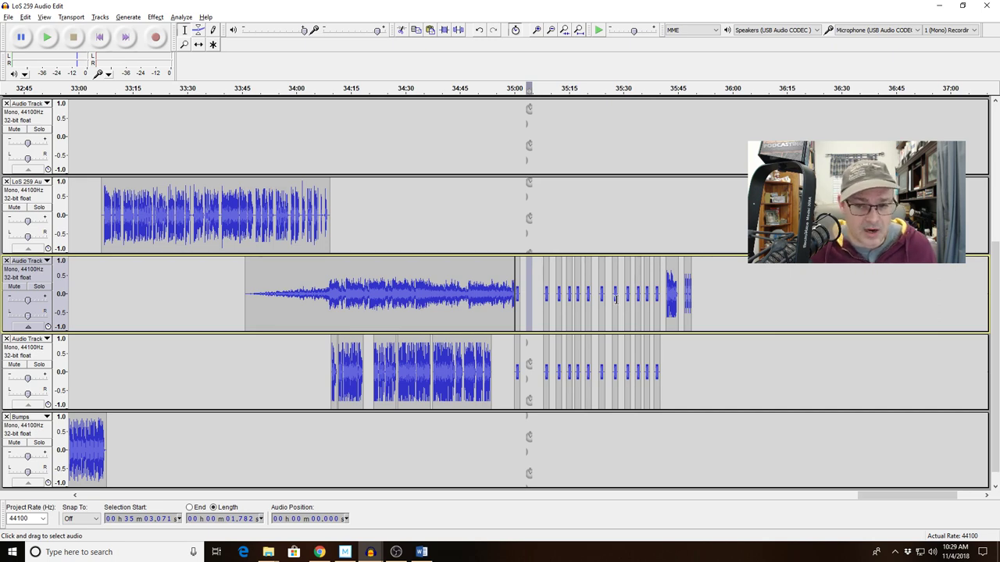
pyautogui.click(666, 243)
pyautogui.press('space')
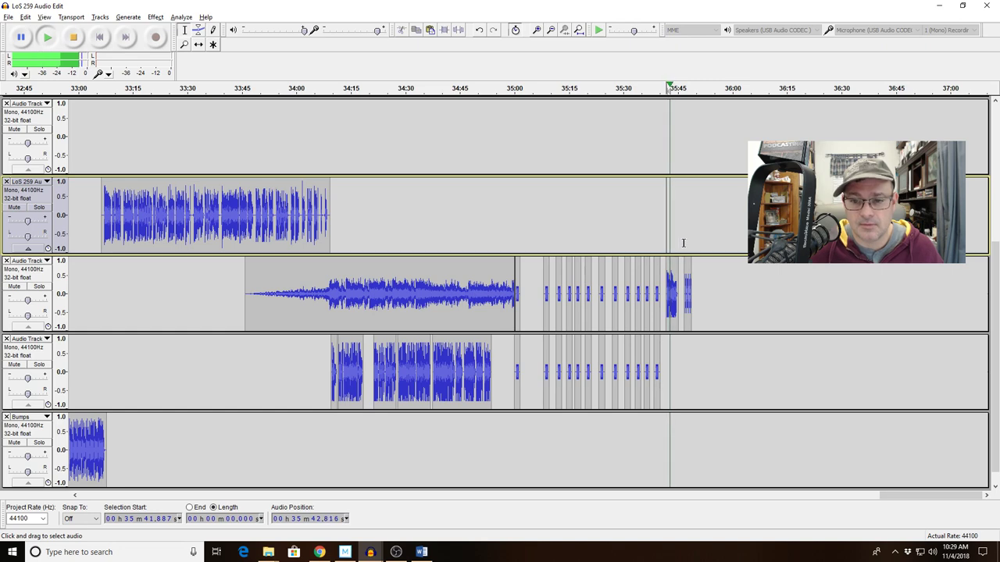
pyautogui.click(684, 244)
pyautogui.press('space')
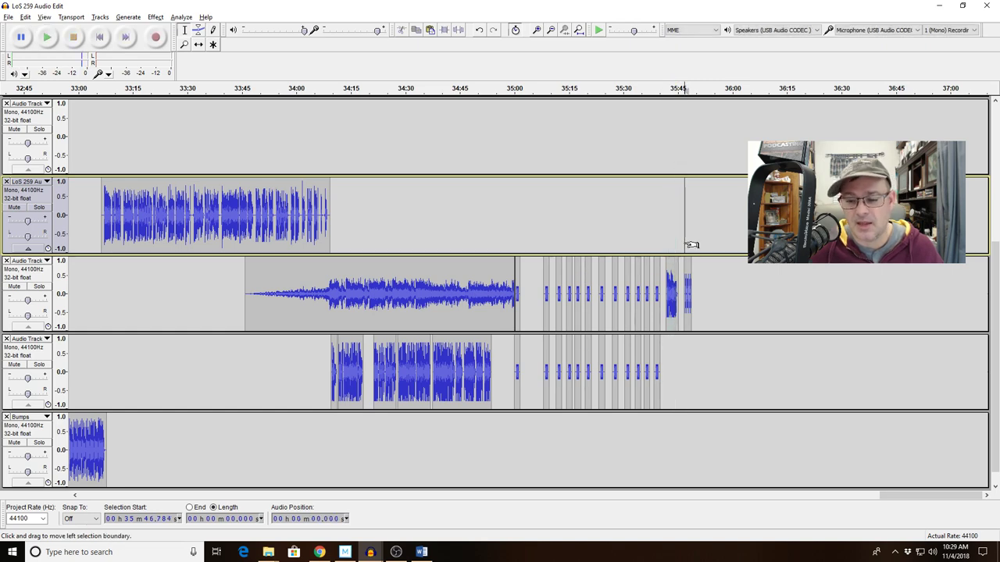
pyautogui.press('space')
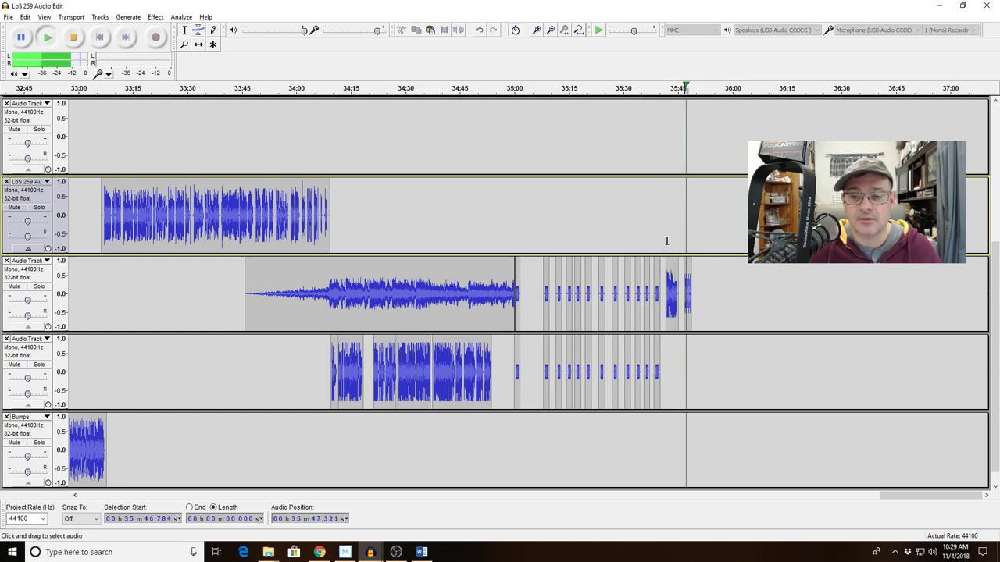
pyautogui.press('space')
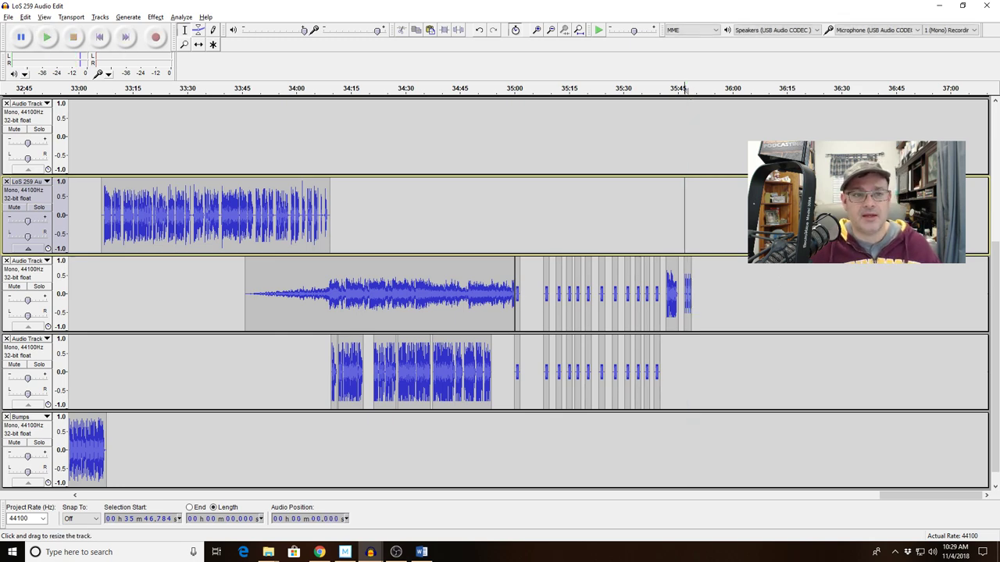
# Fit the whole project in view and examine all tracks from the intro down to the Bumps track
pyautogui.click(578, 32)
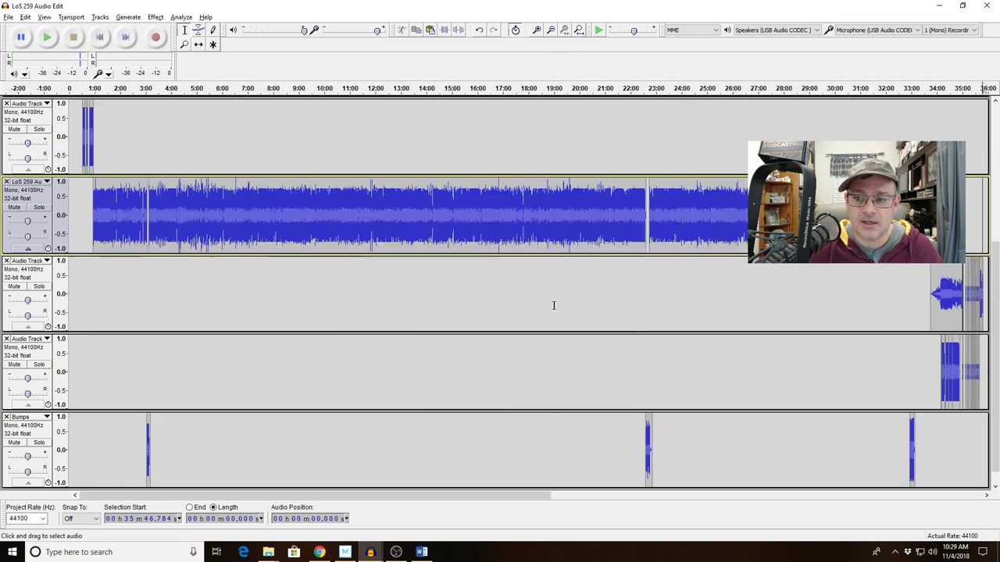
pyautogui.scroll(5, 553, 301)
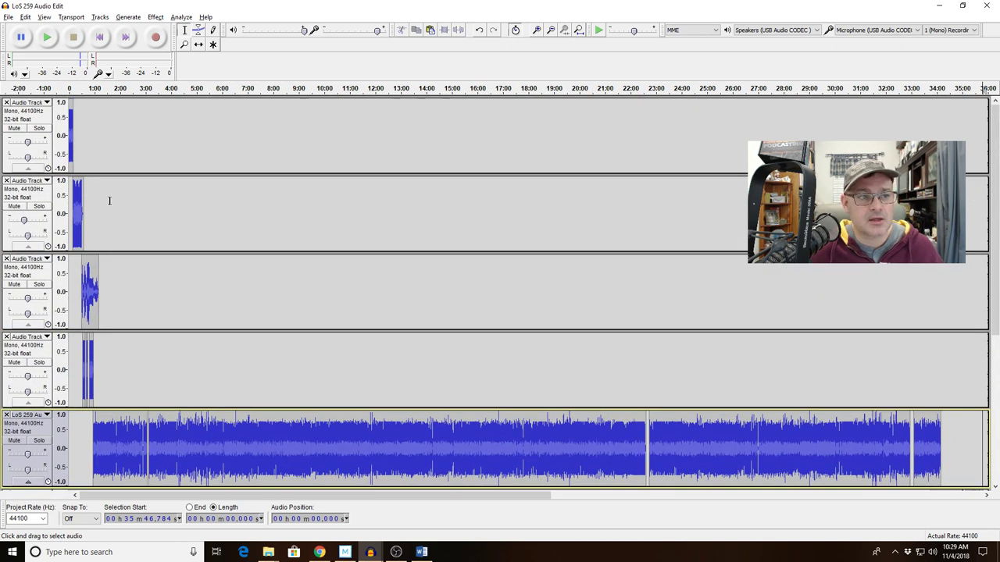
pyautogui.scroll(-5, 174, 211)
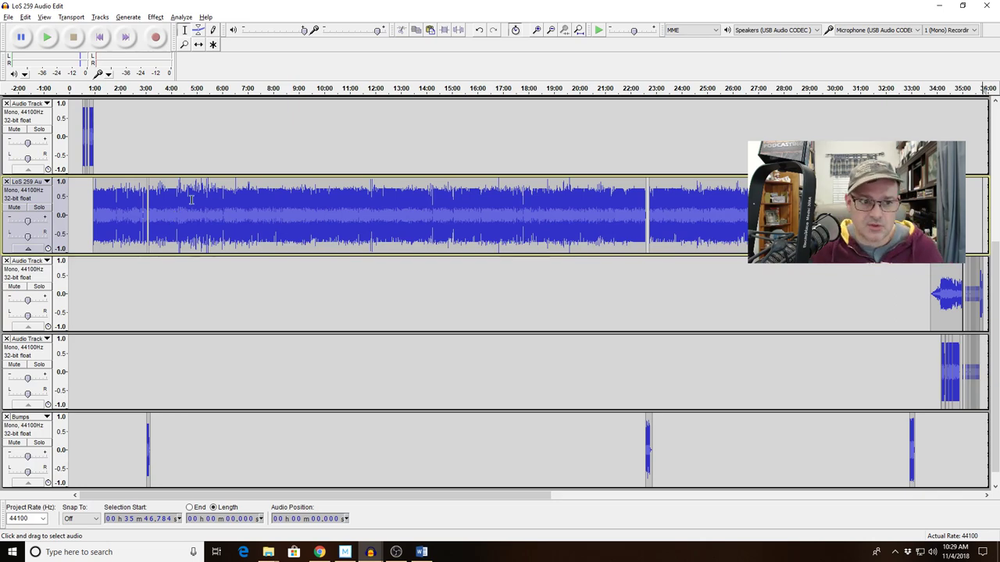
pyautogui.scroll(-1, 189, 196)
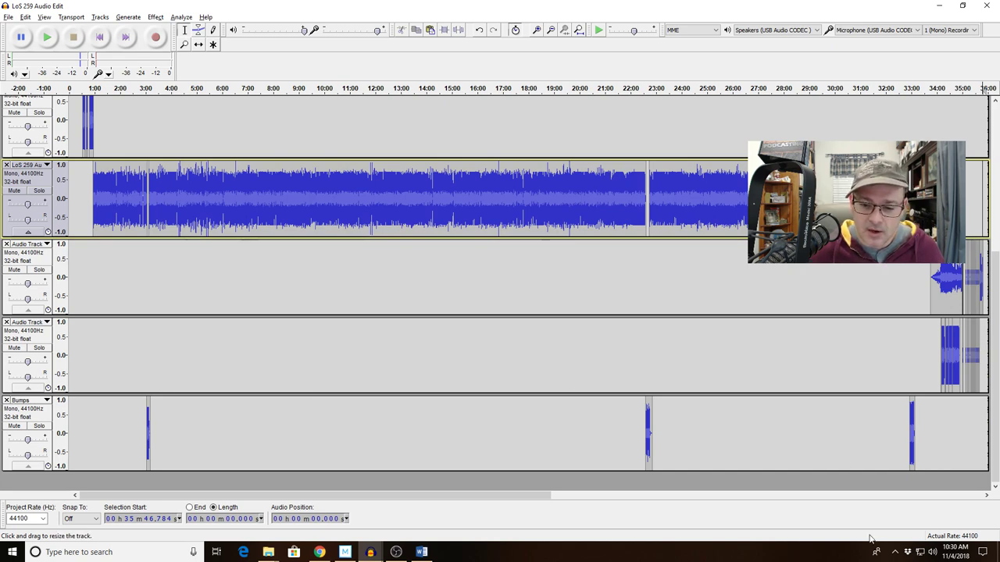
pyautogui.moveTo(491, 500); pyautogui.dragTo(375, 498)
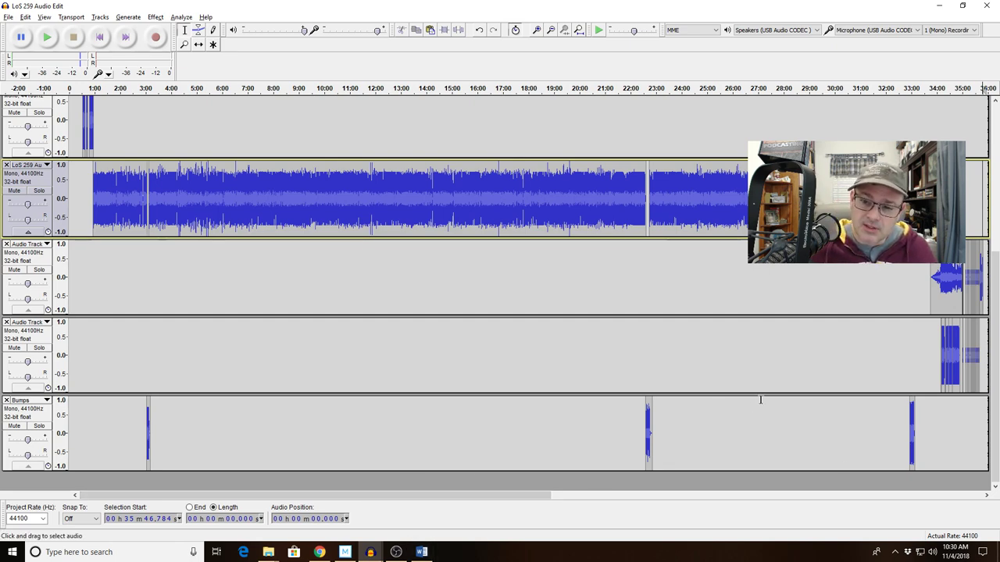
pyautogui.scroll(5, 993, 281)
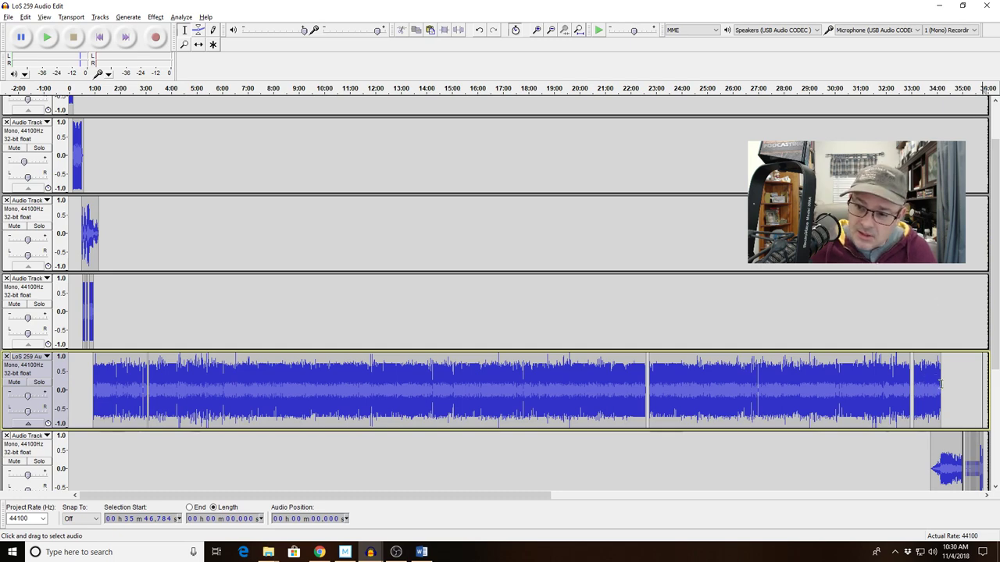
# Place the cursor at the end of the first outro tone, at 35:01.567 in the outro music track
pyautogui.moveTo(549, 501); pyautogui.dragTo(659, 503)
pyautogui.click(748, 407)
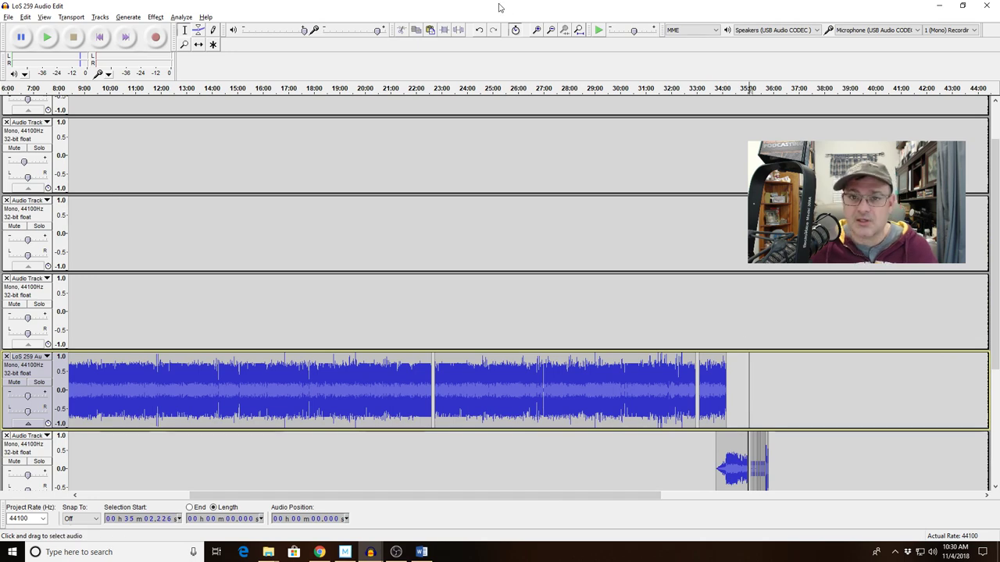
pyautogui.click(536, 29)
pyautogui.click(537, 29)
pyautogui.click(536, 29)
pyautogui.click(537, 29)
pyautogui.click(536, 30)
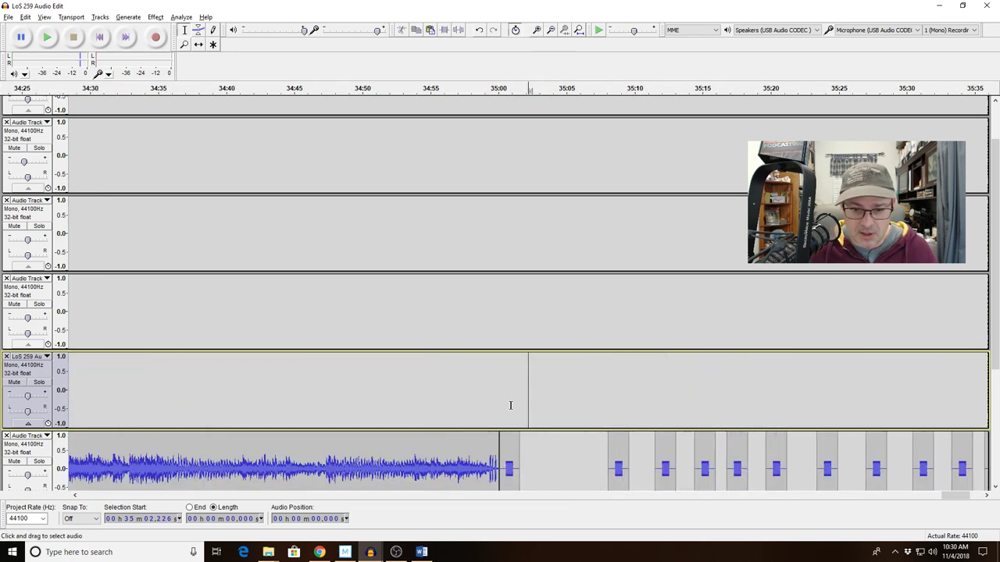
pyautogui.click(517, 449)
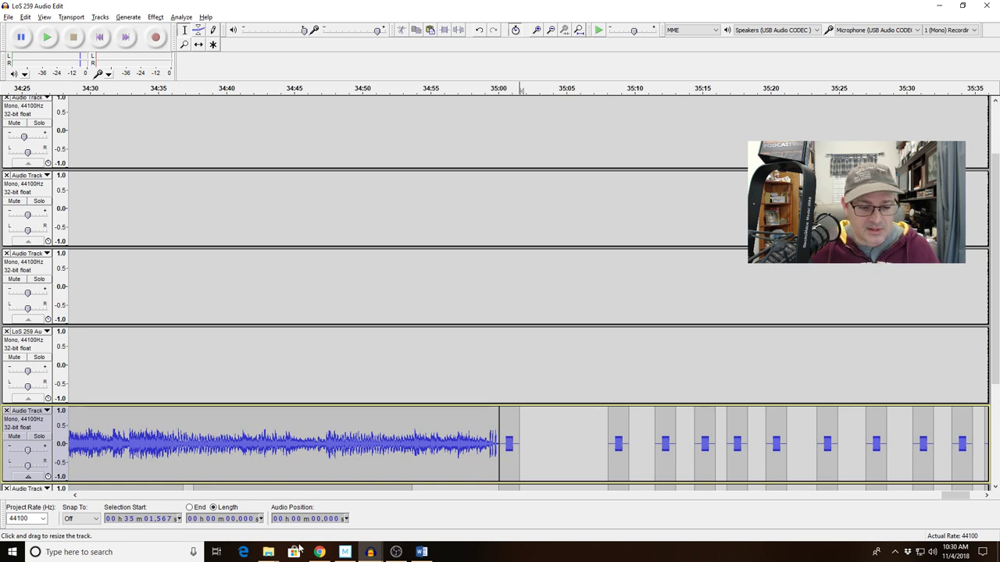
# Switch to Movie Studio, go to the end of the LoS 259 Video timeline to compare lengths, and return to Audacity
pyautogui.click(345, 552)
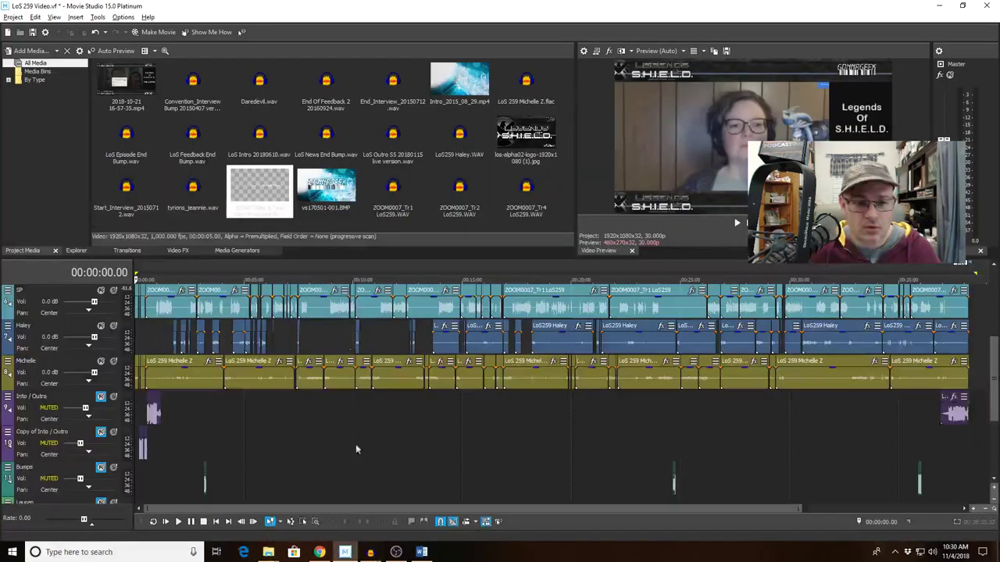
pyautogui.click(228, 522)
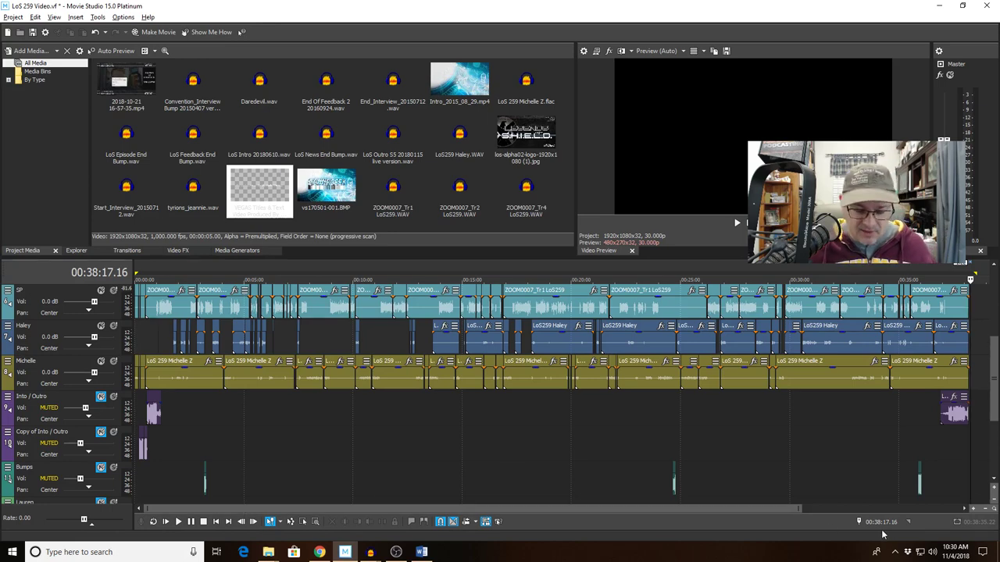
pyautogui.hotkey('alt', 'Tab')
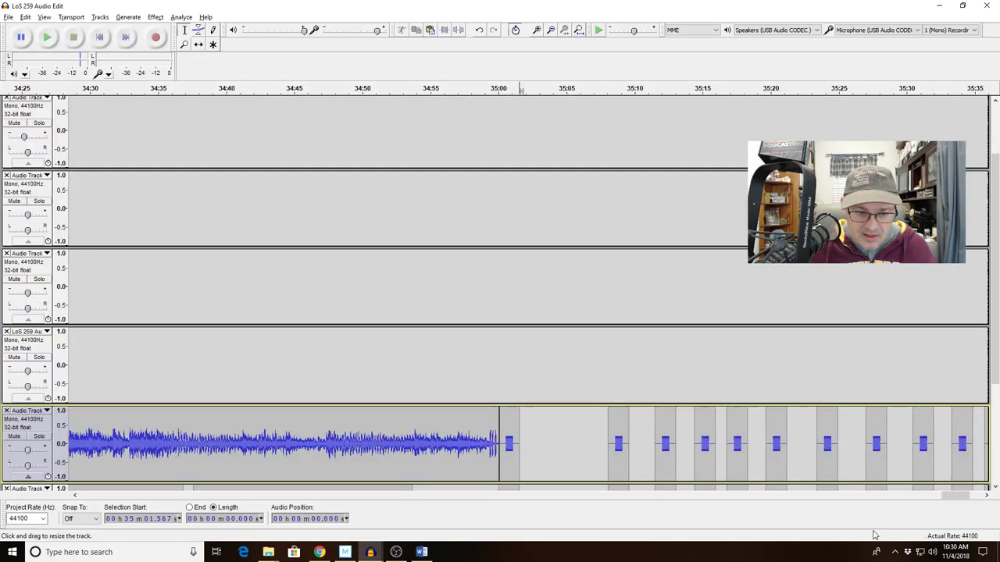
pyautogui.hotkey('alt', 'Tab')
pyautogui.hotkey('alt', 'Tab')
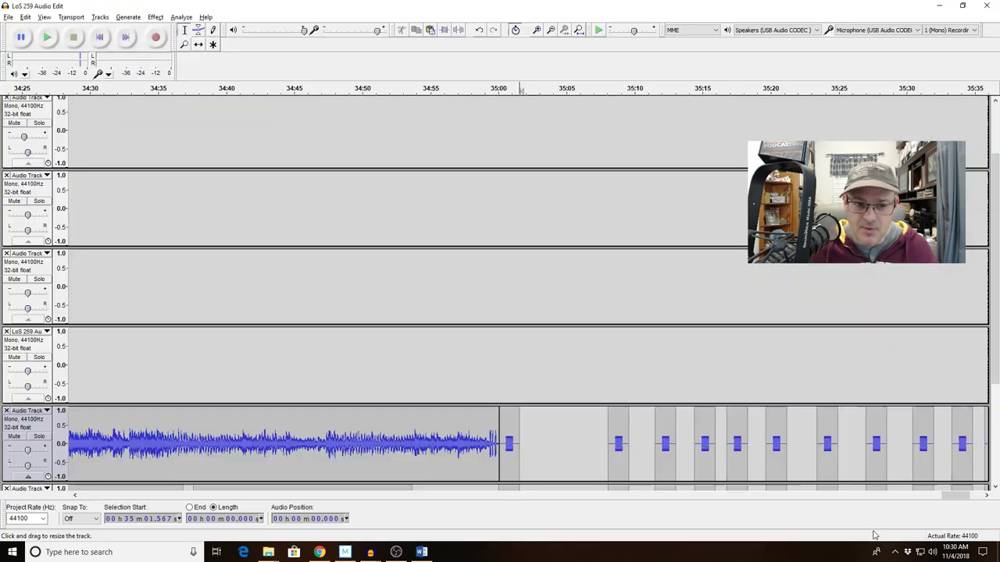
# Examine how the edited LoS 259 recording and the outro clips are laid out along the full timeline
pyautogui.click(550, 33)
pyautogui.click(551, 33)
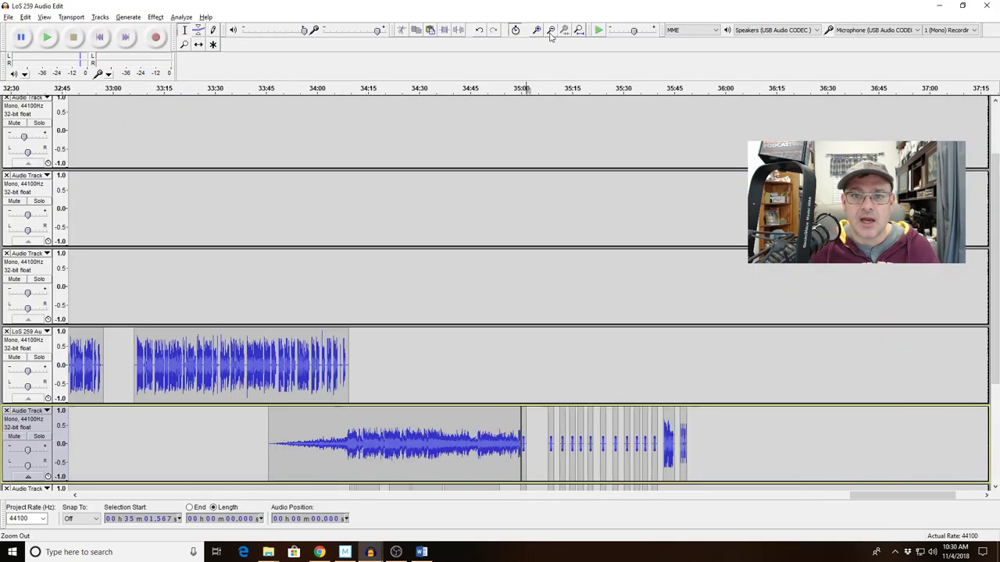
pyautogui.click(550, 33)
pyautogui.click(551, 33)
pyautogui.click(550, 33)
pyautogui.click(550, 33)
pyautogui.click(551, 33)
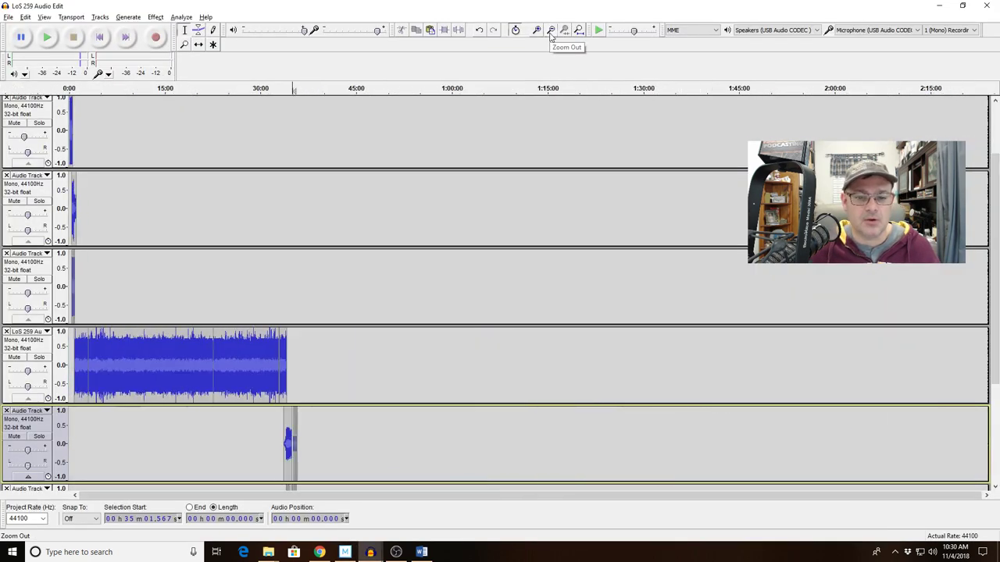
pyautogui.click(537, 30)
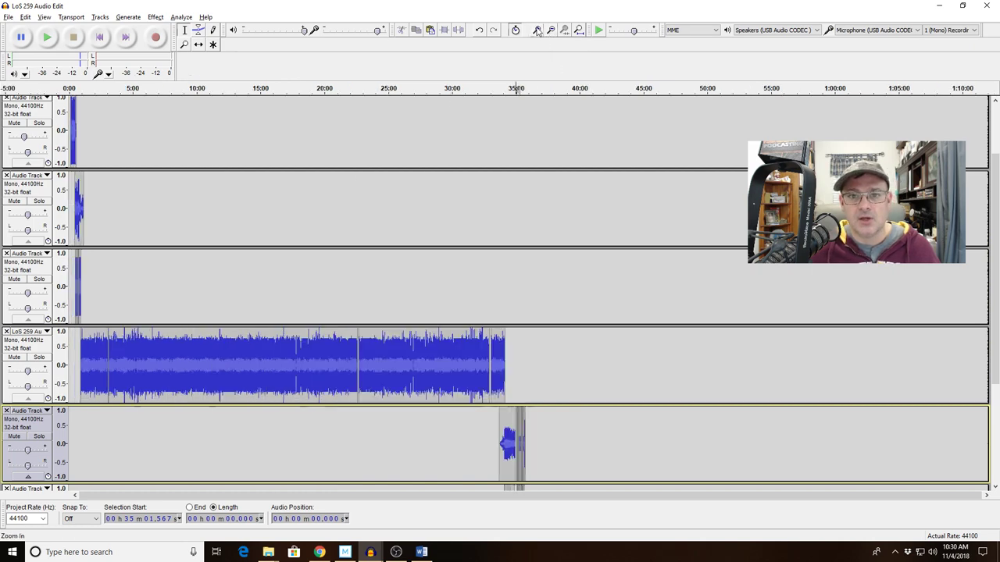
pyautogui.click(538, 29)
pyautogui.click(537, 29)
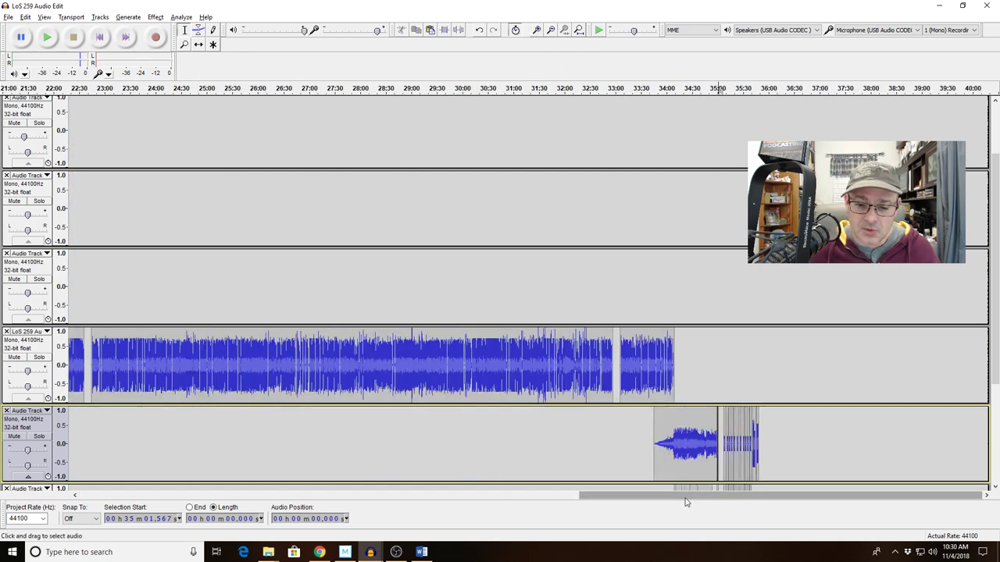
pyautogui.moveTo(685, 498); pyautogui.dragTo(408, 496)
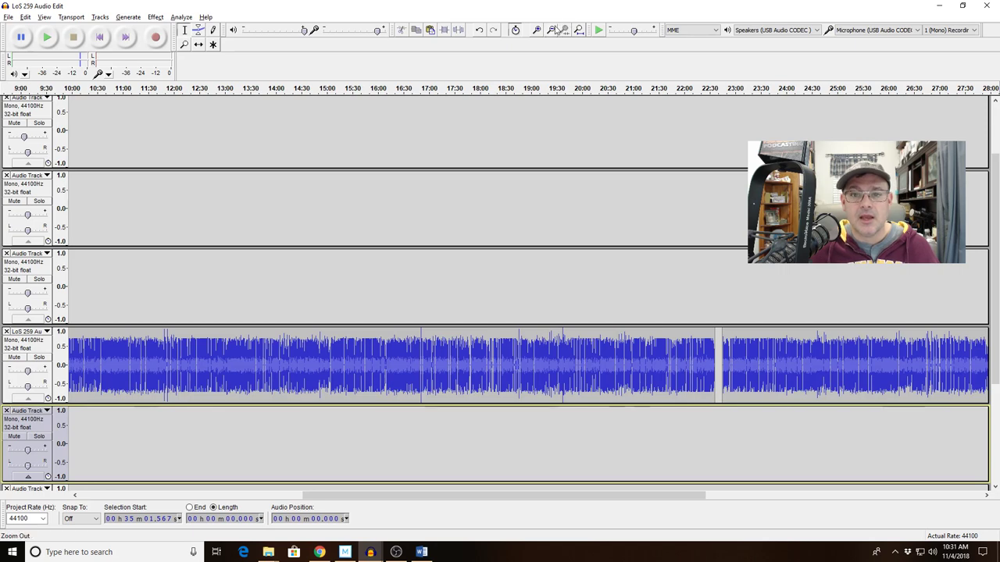
pyautogui.click(558, 29)
pyautogui.click(558, 28)
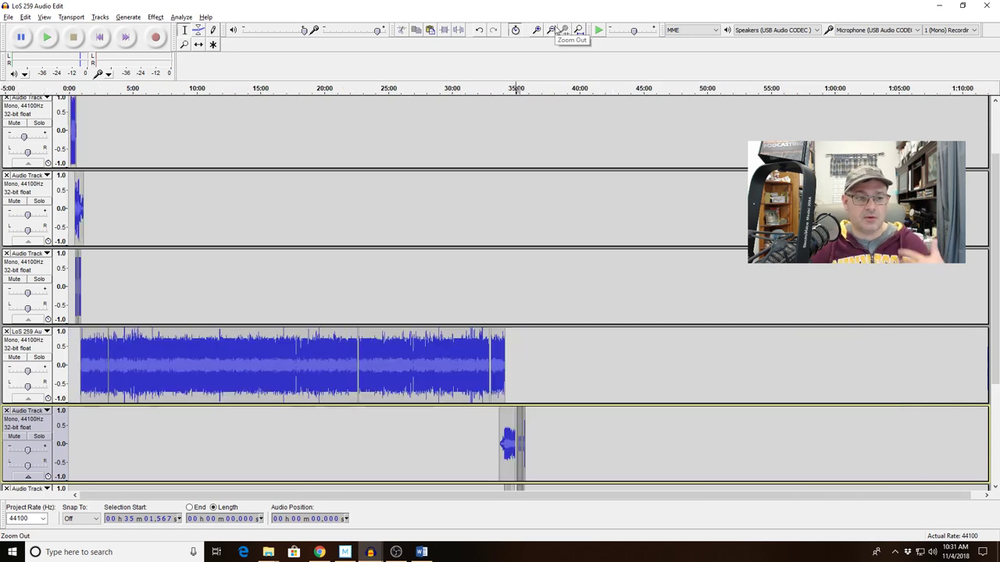